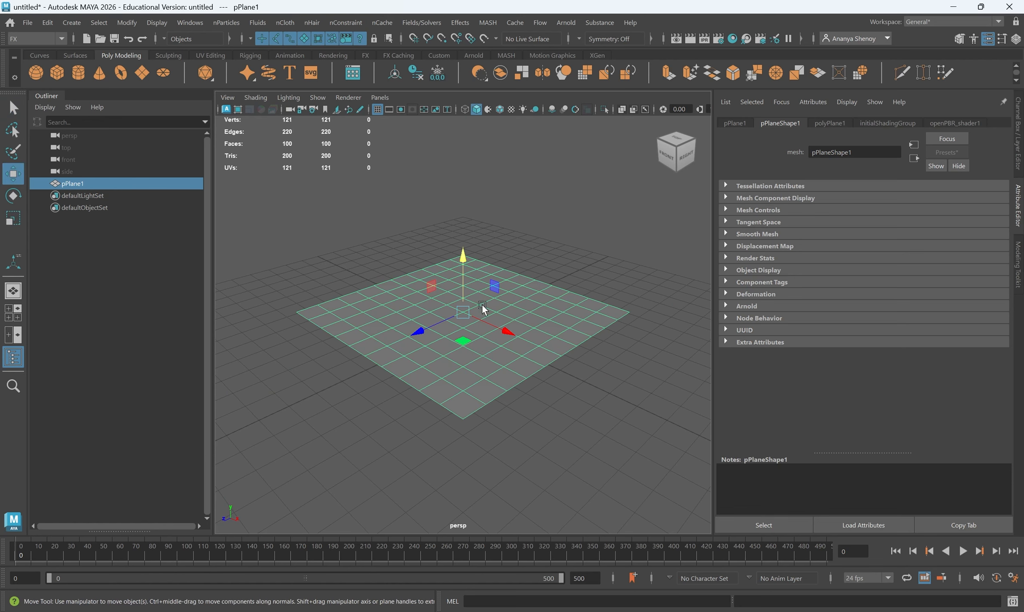
Set the plane's Subdivisions Width and Subdivisions Height to 32
left_click_drag(482, 305, 537, 372, "alt")
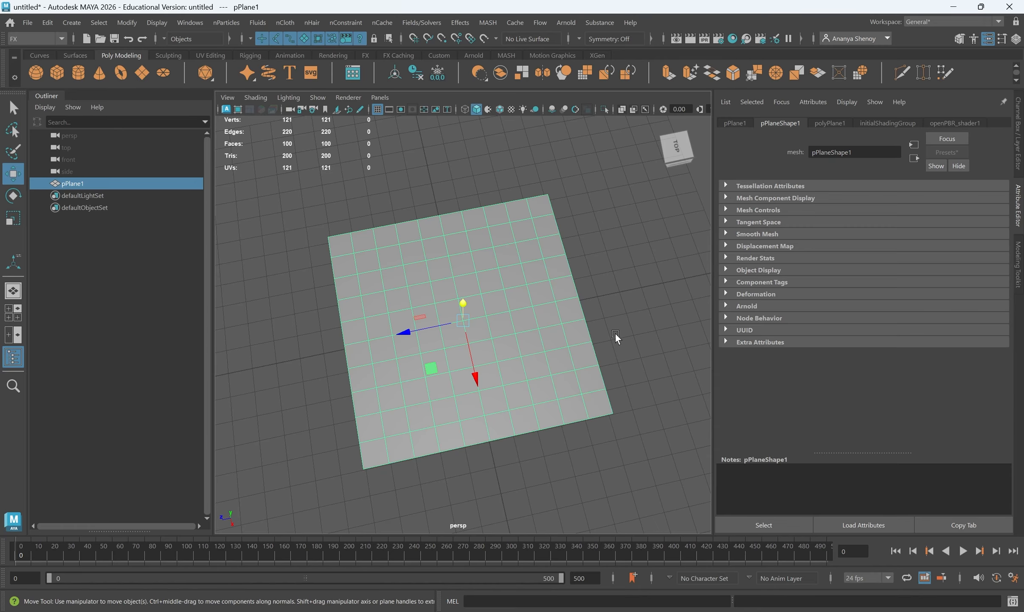
left_click_drag(616, 337, 577, 345, "alt")
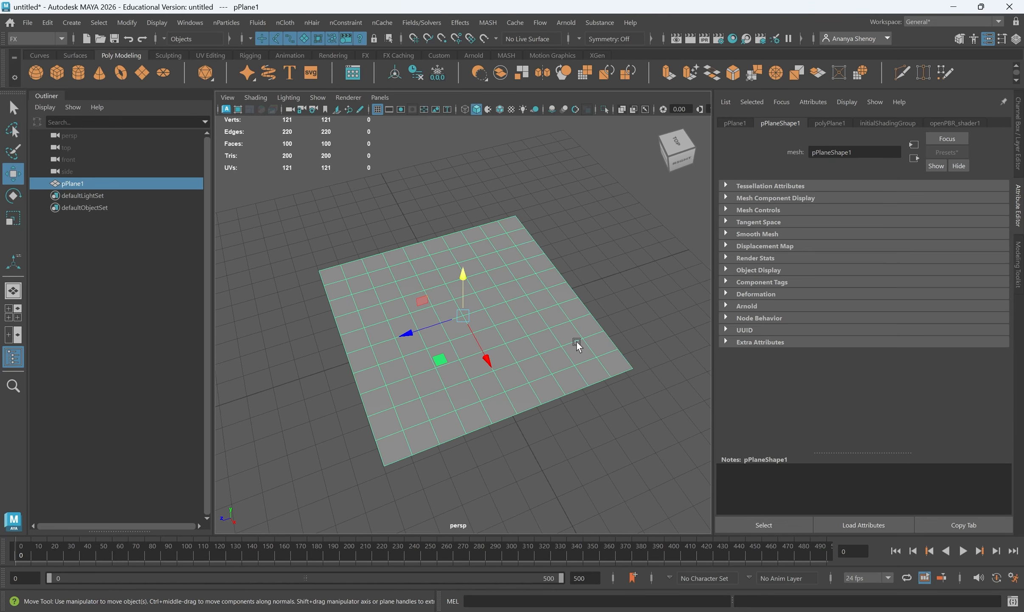
left_click(1018, 136)
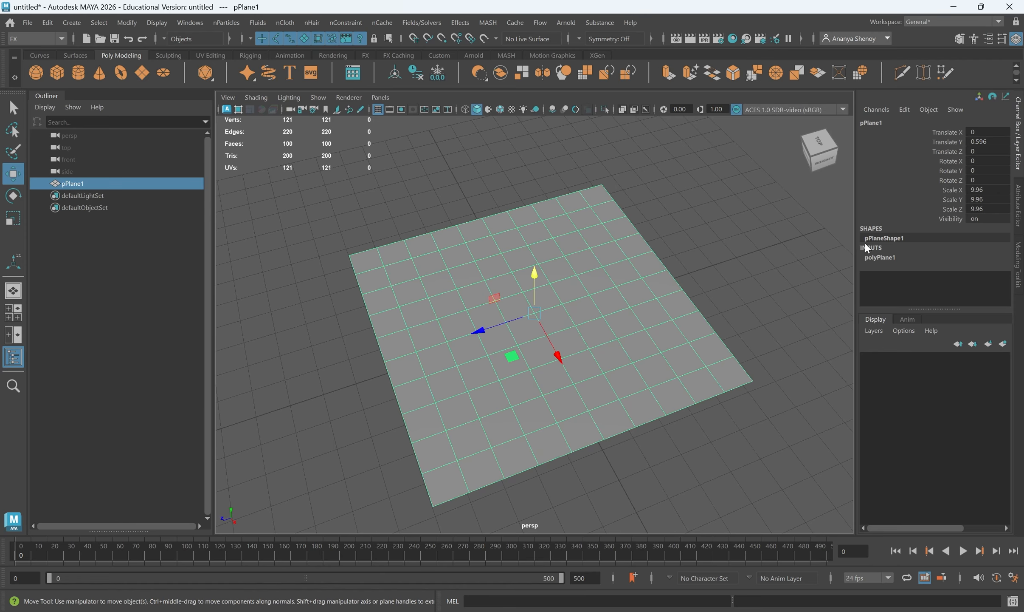
left_click(898, 258)
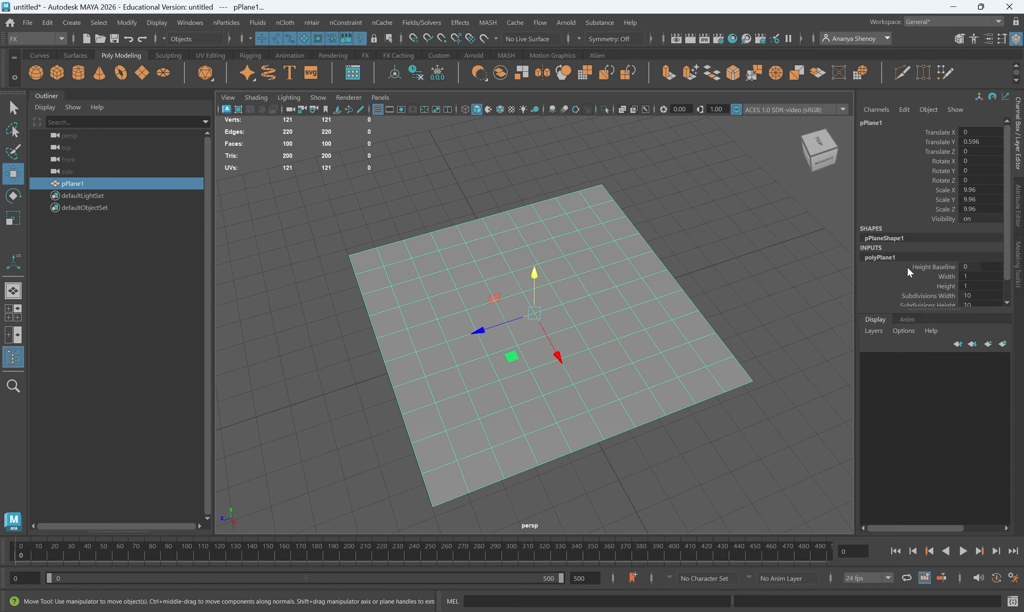
left_click(934, 273)
middle_click_drag(727, 263, 796, 268)
left_click(928, 282, "ctrl")
left_click_drag(522, 289, 467, 312, "alt")
middle_click_drag(686, 243, 701, 247)
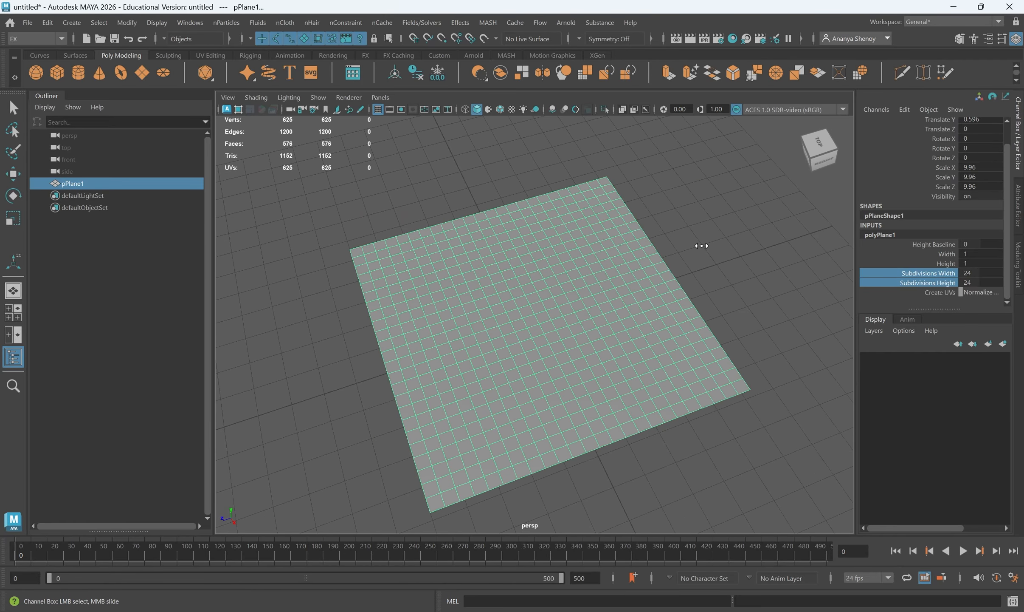
middle_click_drag(679, 201, 704, 213)
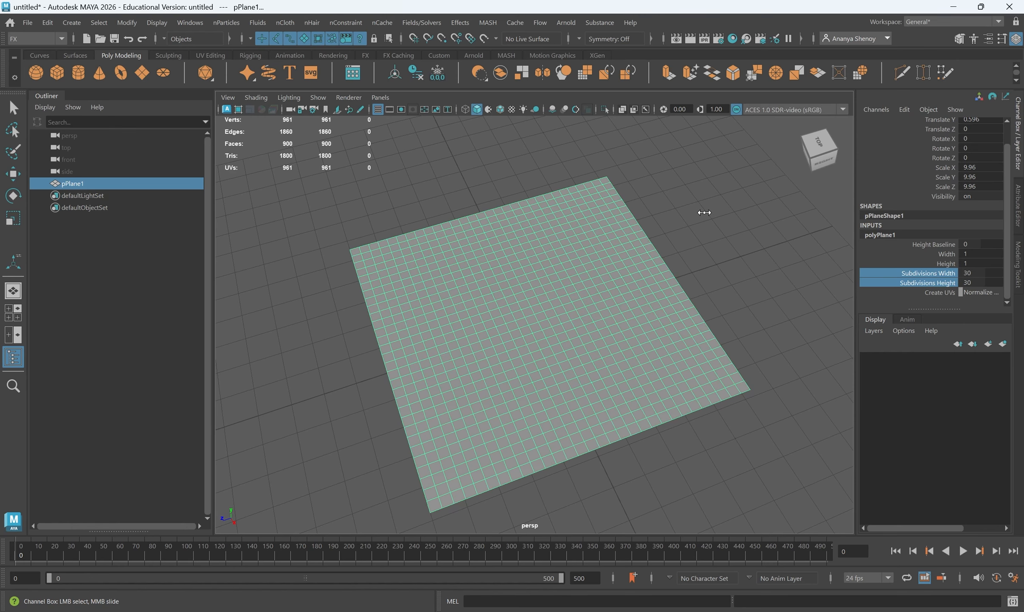
left_click_drag(485, 356, 412, 346, "alt")
middle_click_drag(758, 227, 771, 225)
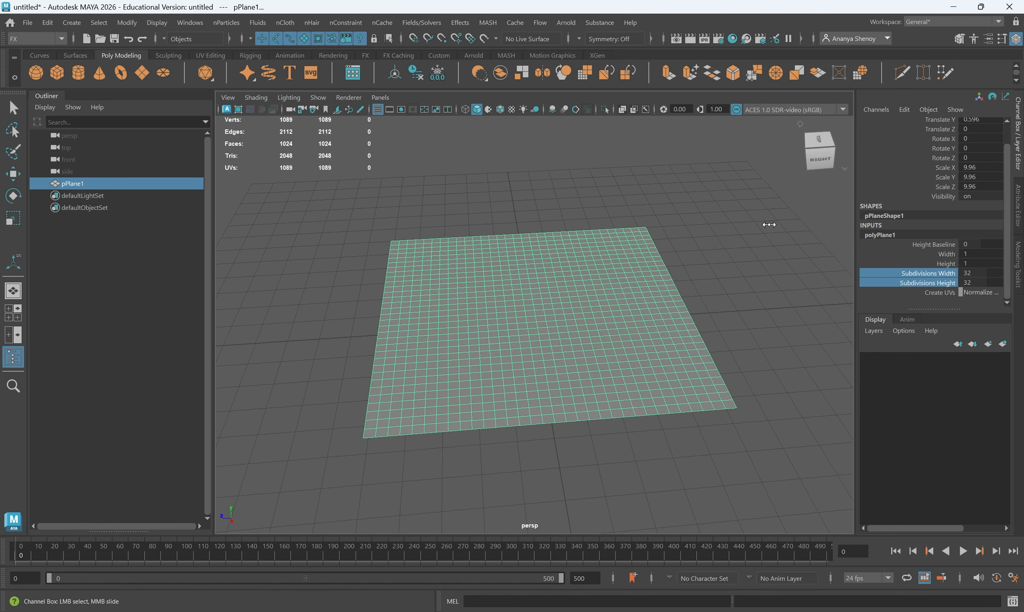
left_click_drag(480, 299, 522, 252, "alt")
key("w")
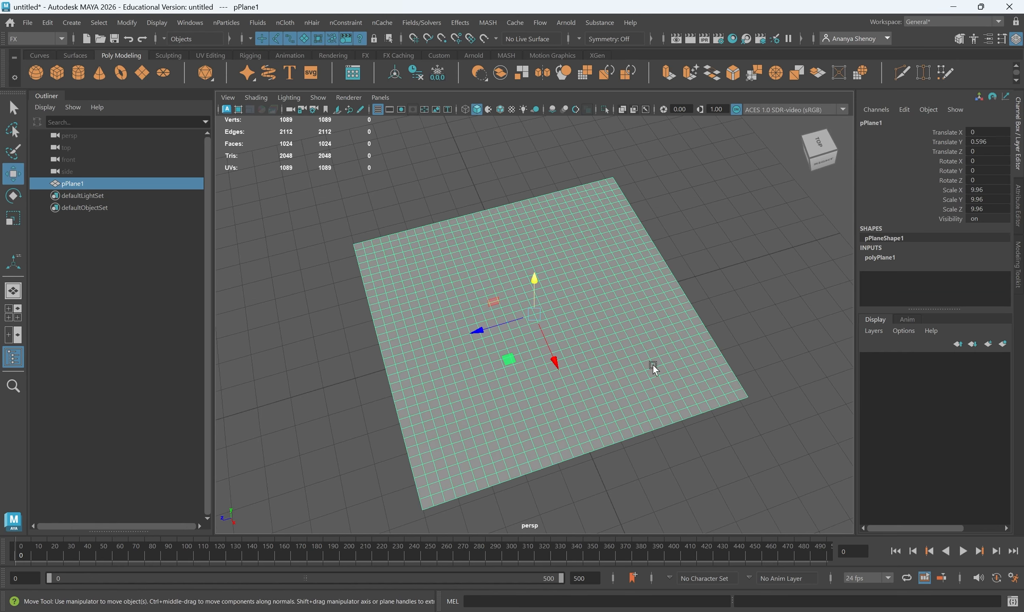
Delete the subdivided plane's construction history
left_click_drag(675, 327, 730, 238, "alt")
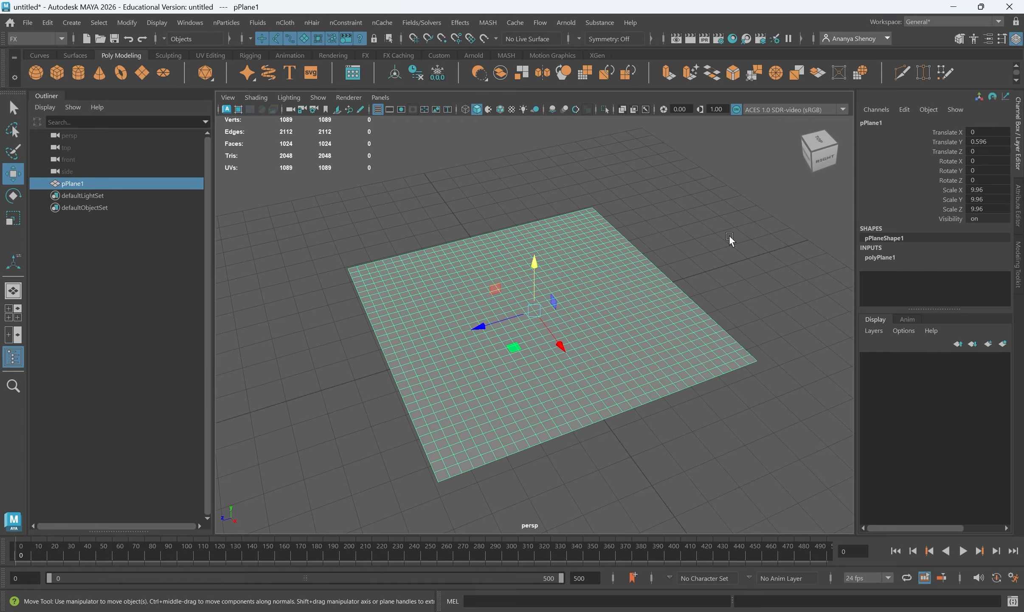
left_click(730, 238)
left_click(574, 325)
left_click(421, 73)
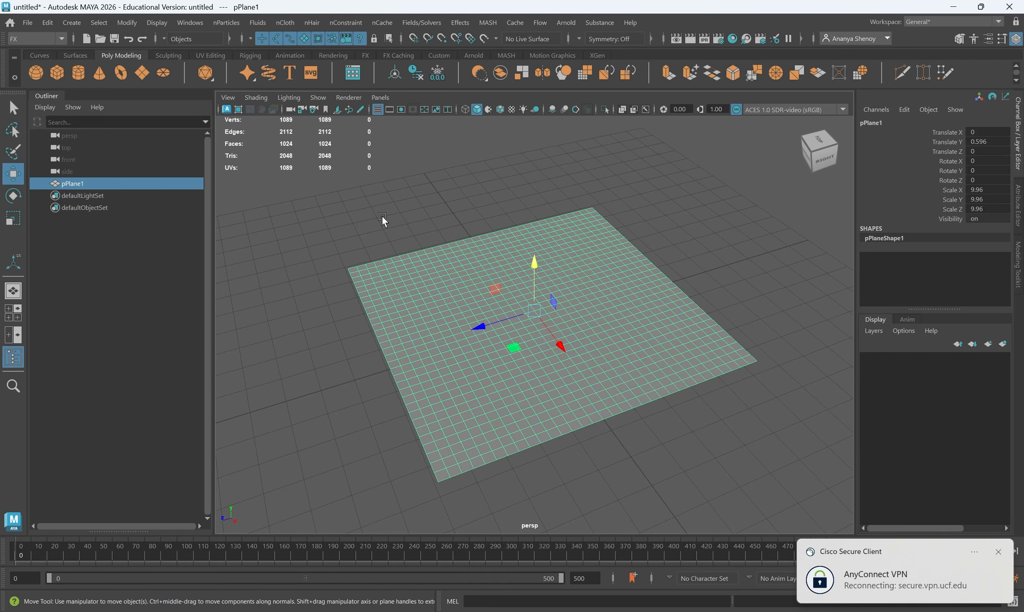
Switch the menu set to Modeling and back to FX
left_click_drag(556, 319, 575, 340, "alt")
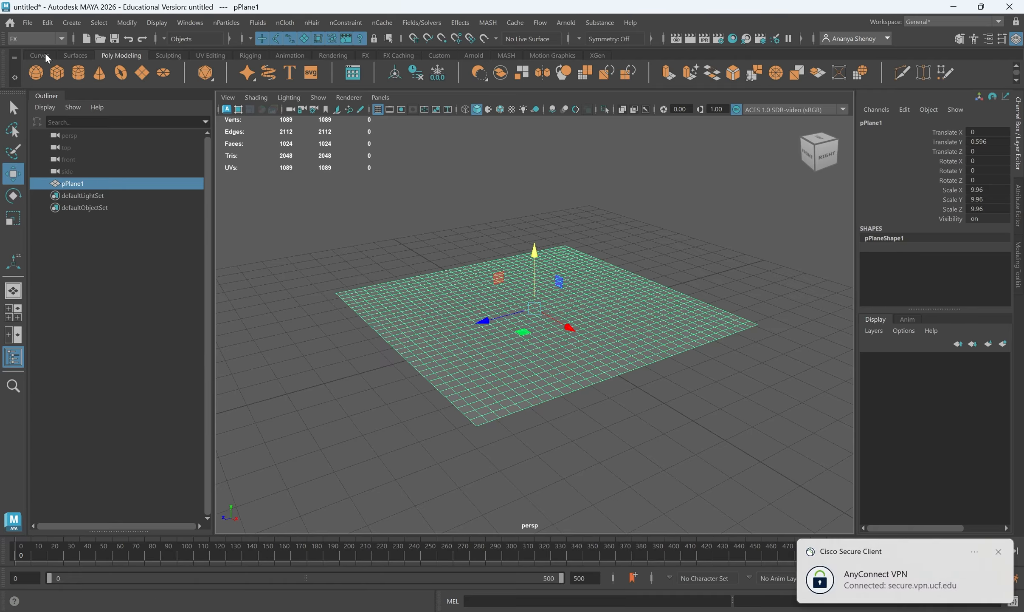
left_click(39, 37)
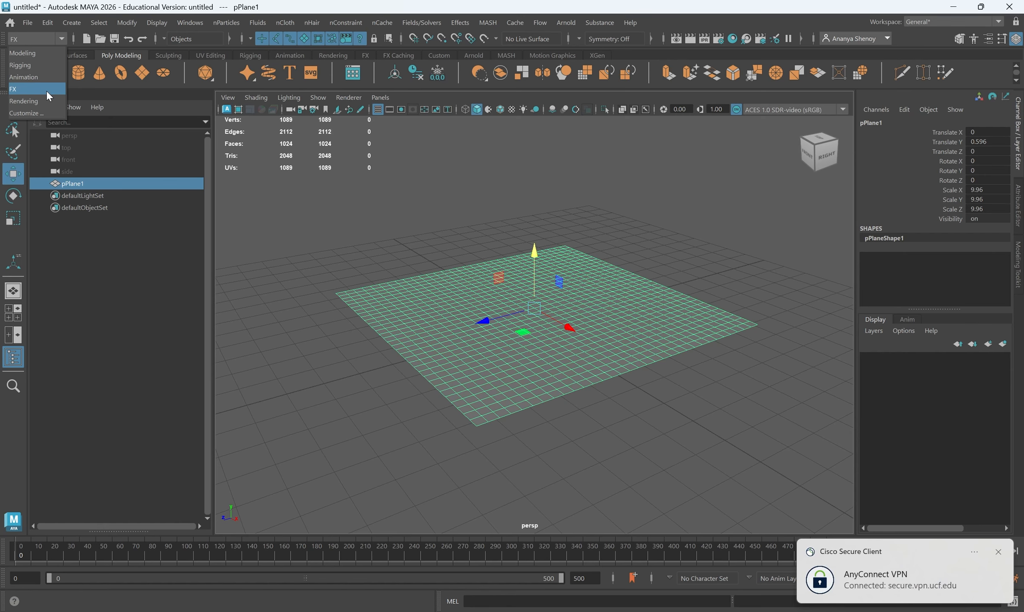
left_click(22, 53)
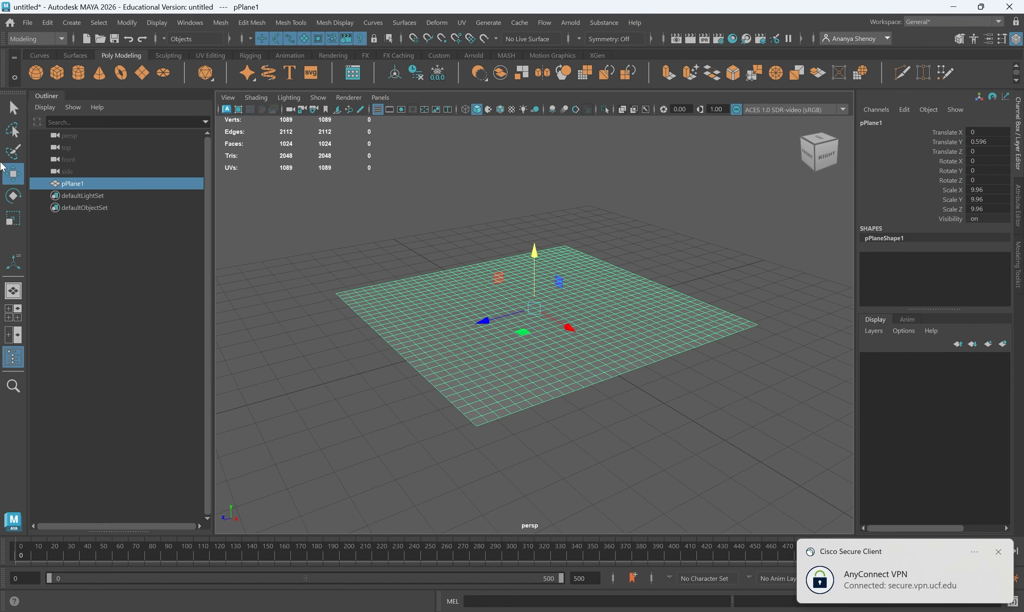
left_click(33, 39)
left_click(34, 89)
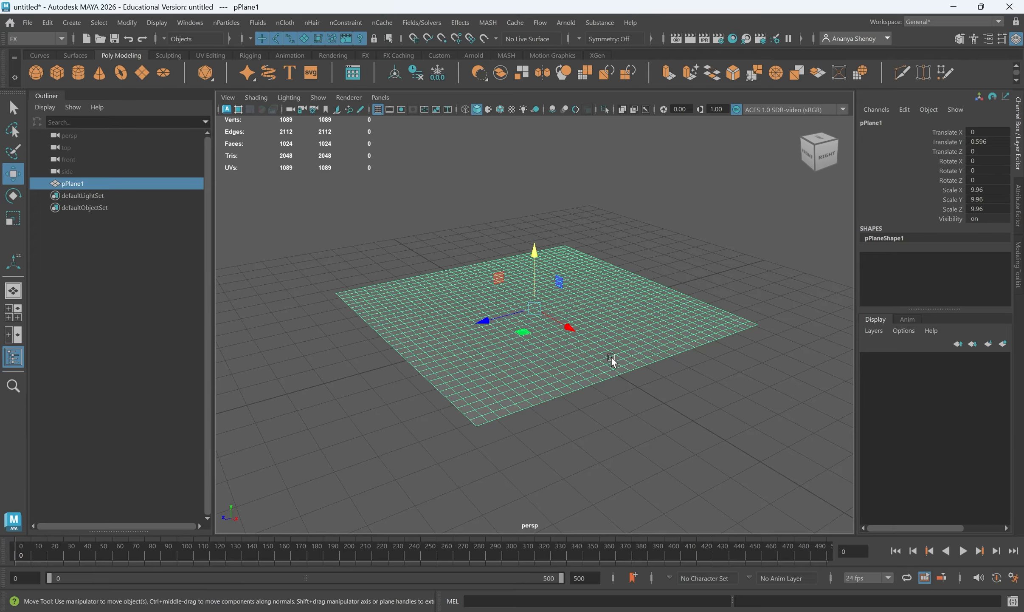
Run the history deletion on the plane once more and freeze its transformations
mouse_move(519, 356)
left_mouse_down("alt")
mouse_move(567, 372)
mouse_move(498, 356)
mouse_move(525, 359)
left_mouse_up("alt")
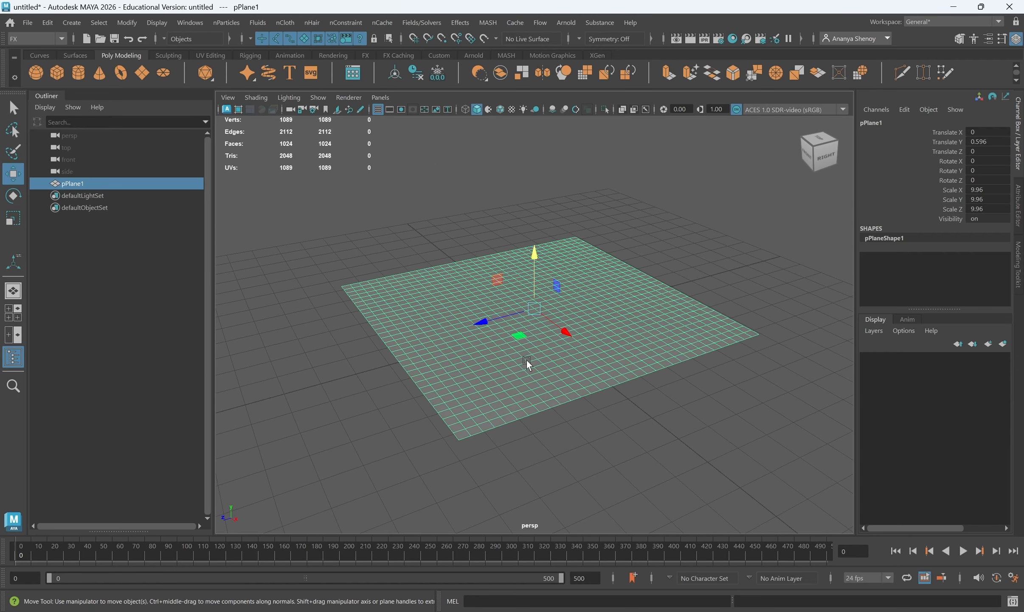
left_click(50, 21)
mouse_move(175, 168)
left_click(214, 166)
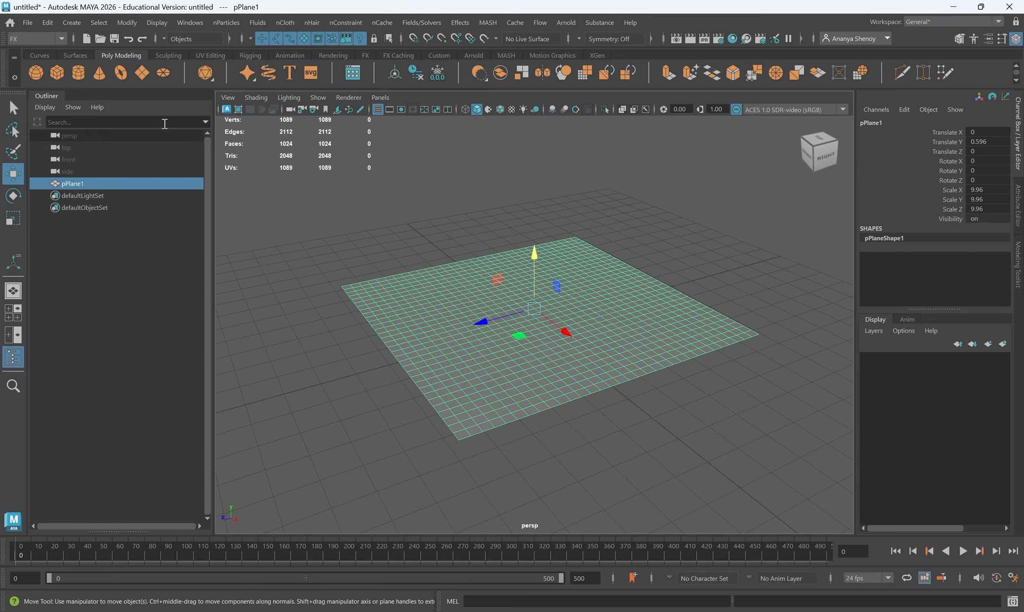
left_click(51, 28)
mouse_move(258, 25)
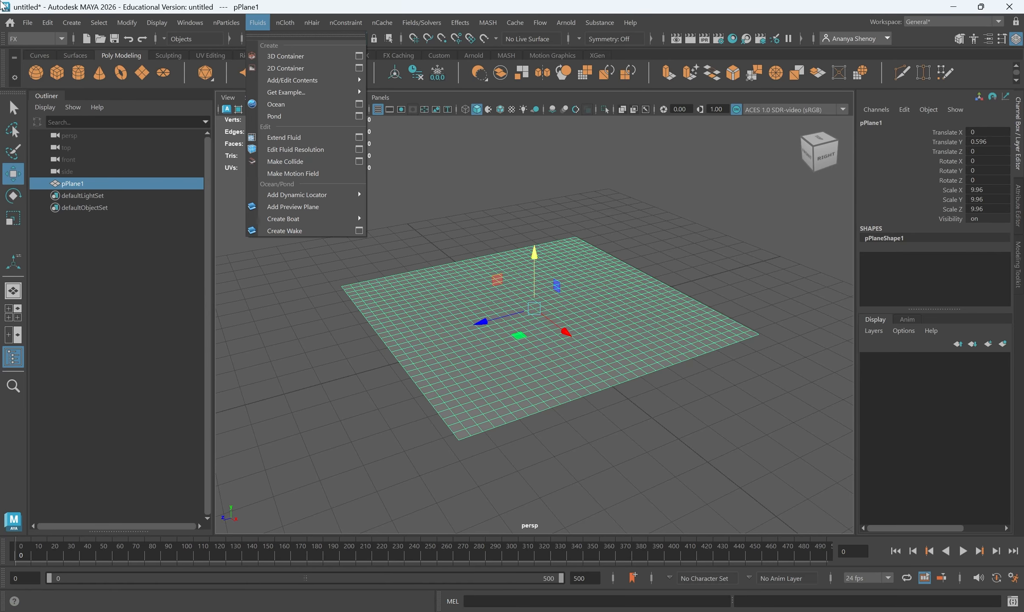
key("Escape")
left_click(126, 23)
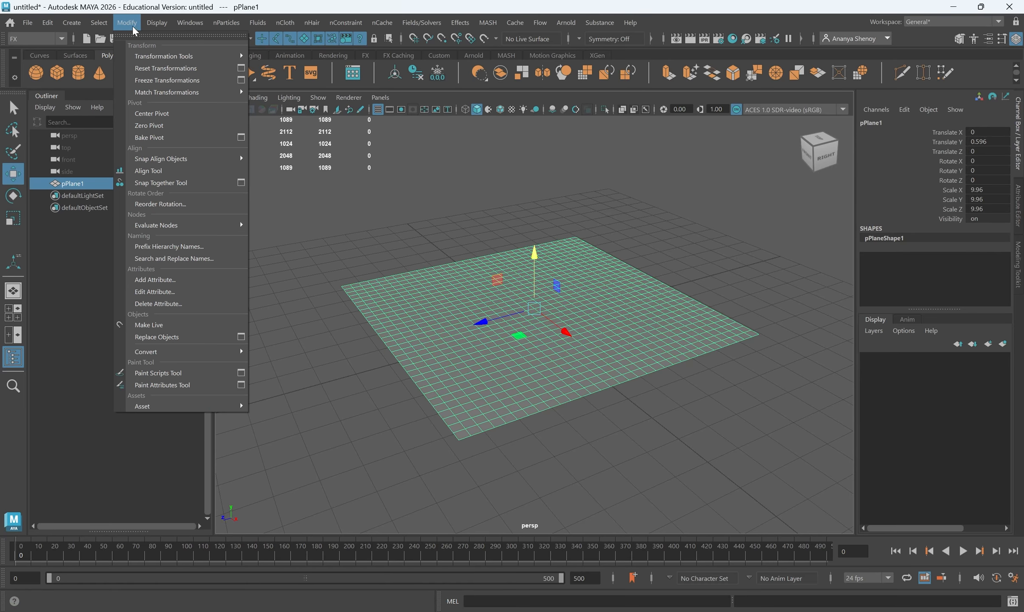
left_click(158, 85)
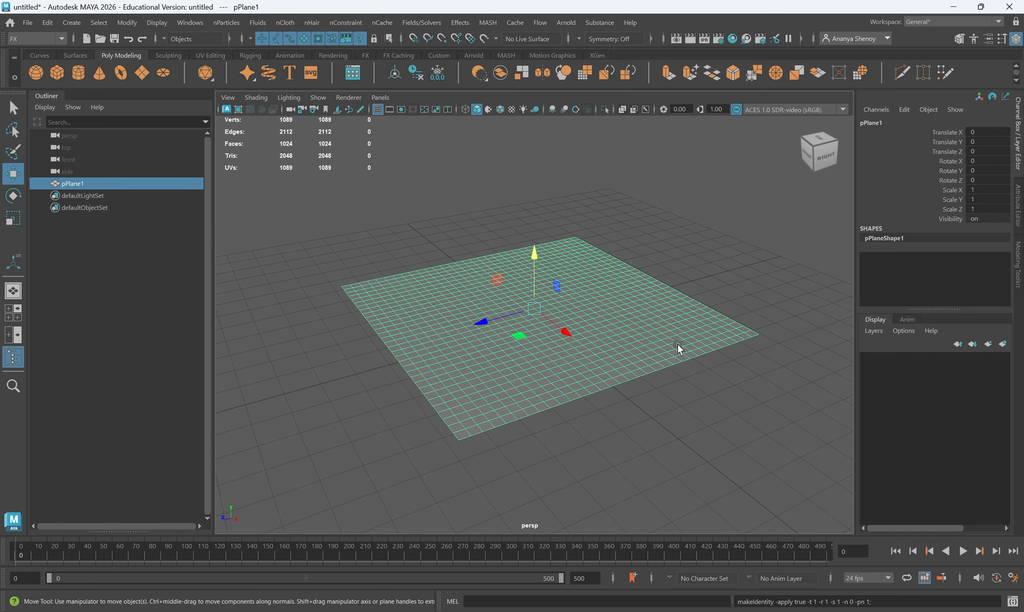
Try to create an nCloth with nothing selected in the scene
scroll(632, 366, "down", 2)
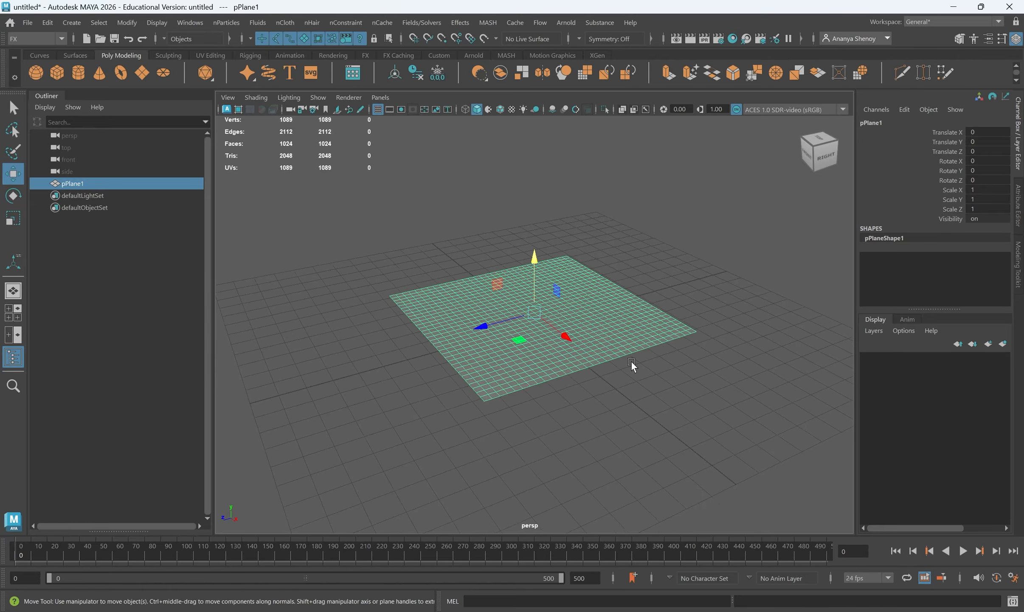
left_click_drag(632, 365, 570, 373, "alt")
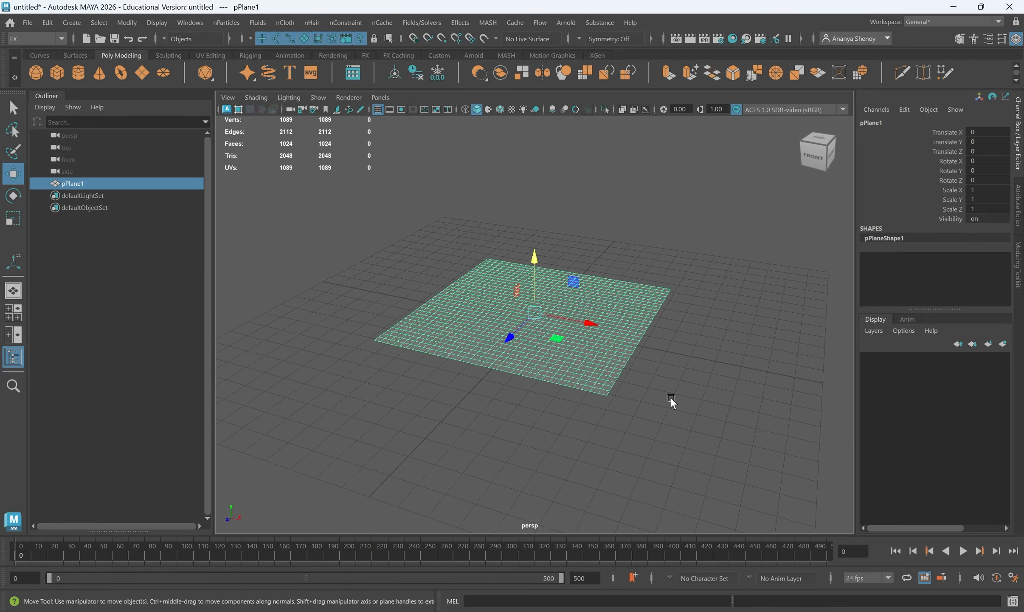
left_click_drag(671, 400, 618, 395, "alt")
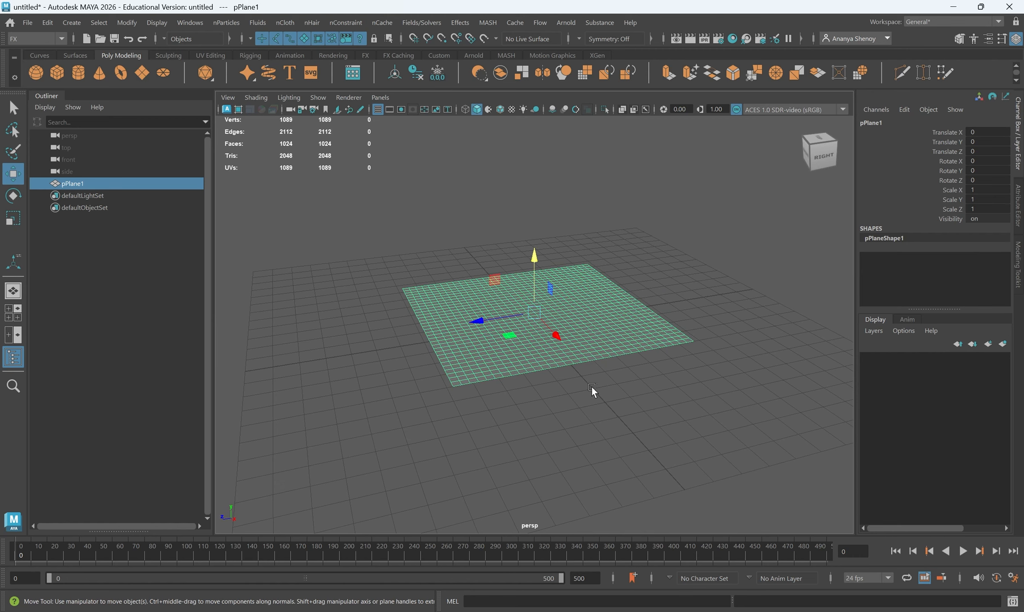
left_click(628, 278)
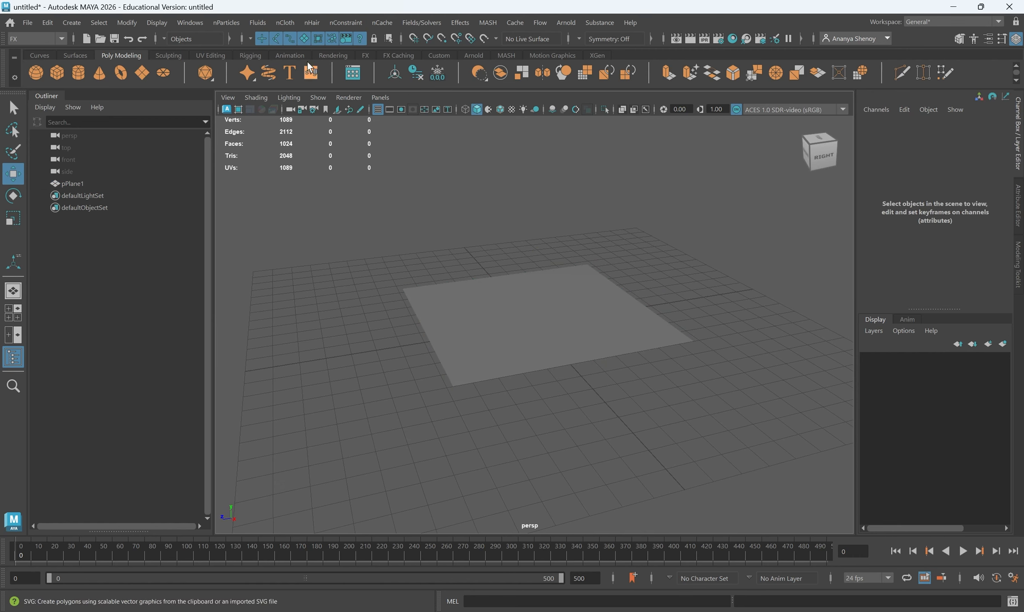
left_click(276, 25)
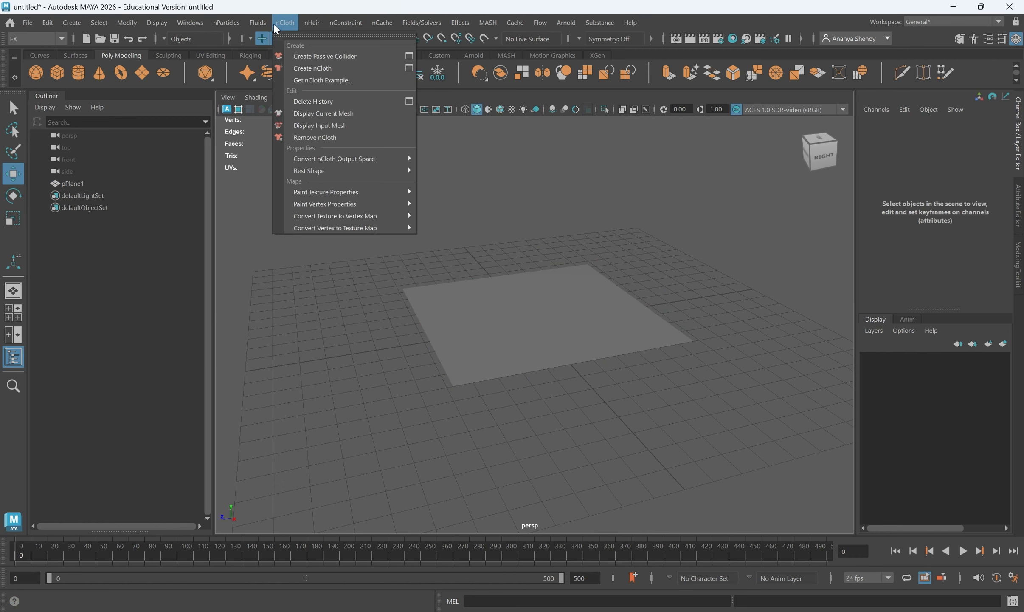
left_click(305, 70)
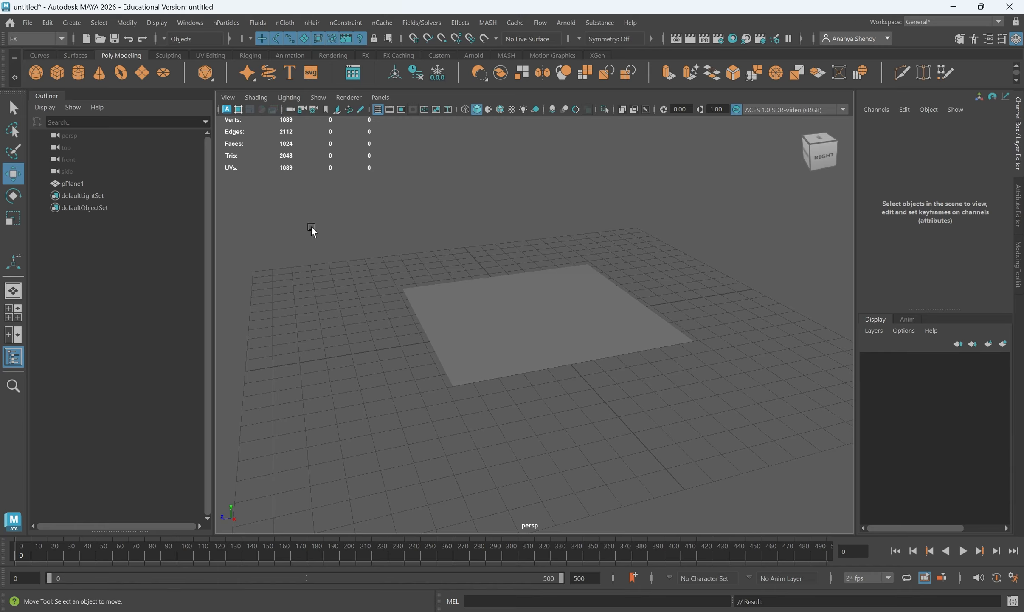
Select the plane and turn it into an nCloth object
left_click(495, 327)
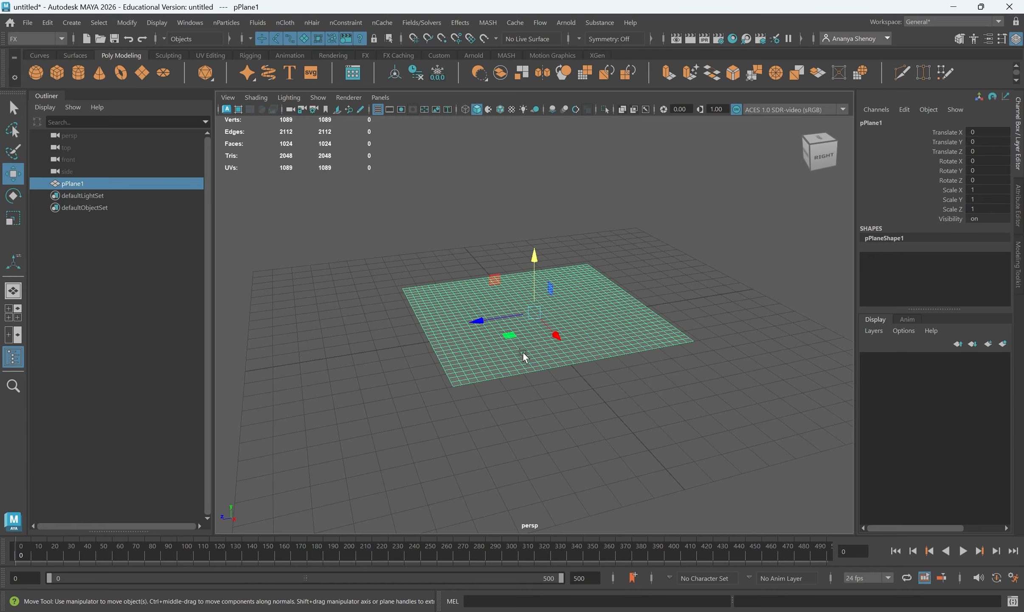
left_click(285, 22)
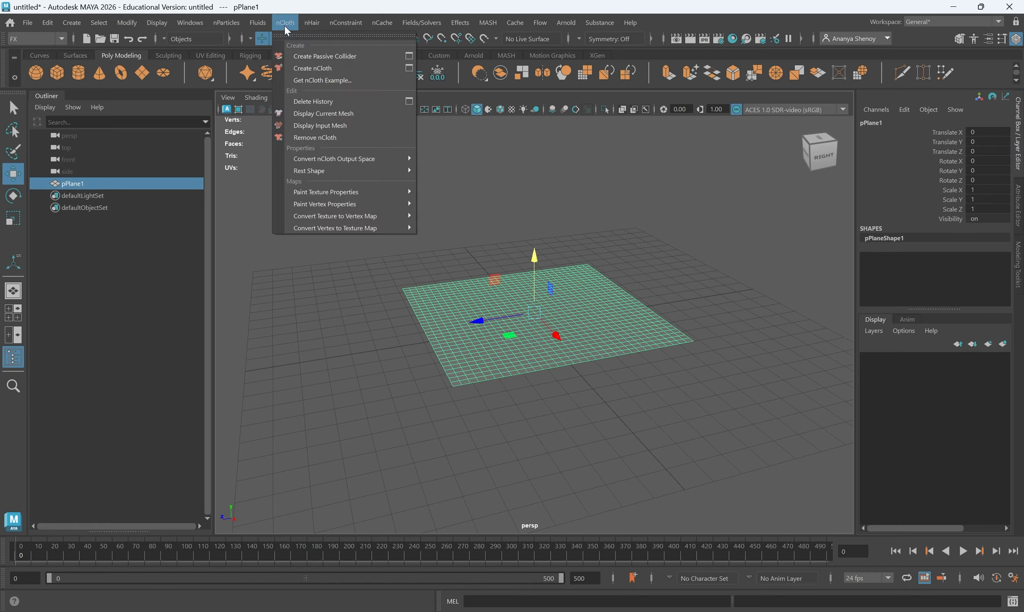
left_click(328, 68)
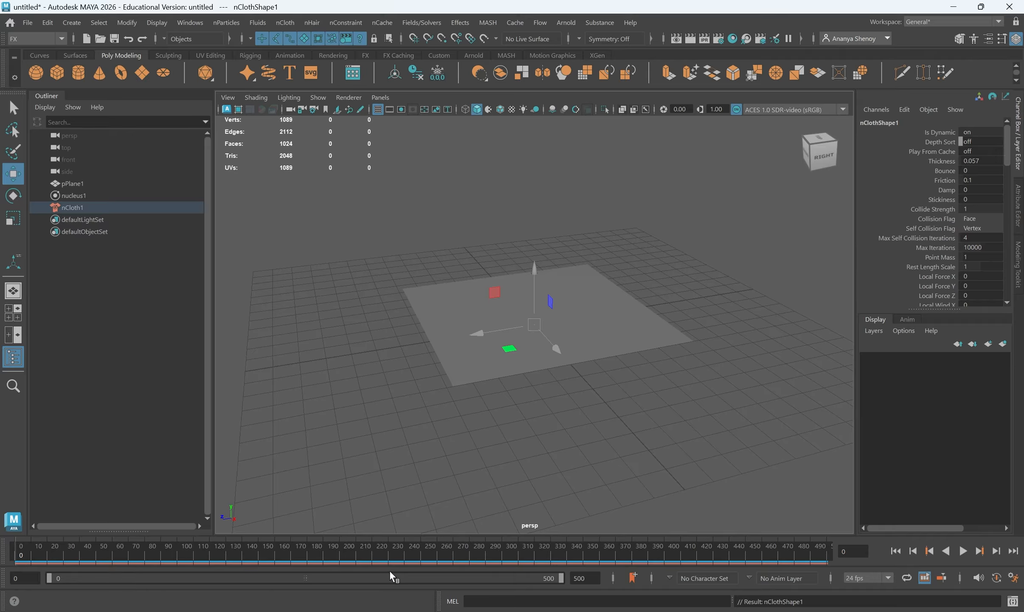
Preview the cloth simulation along the timeline and return to frame 0
key("alt+v")
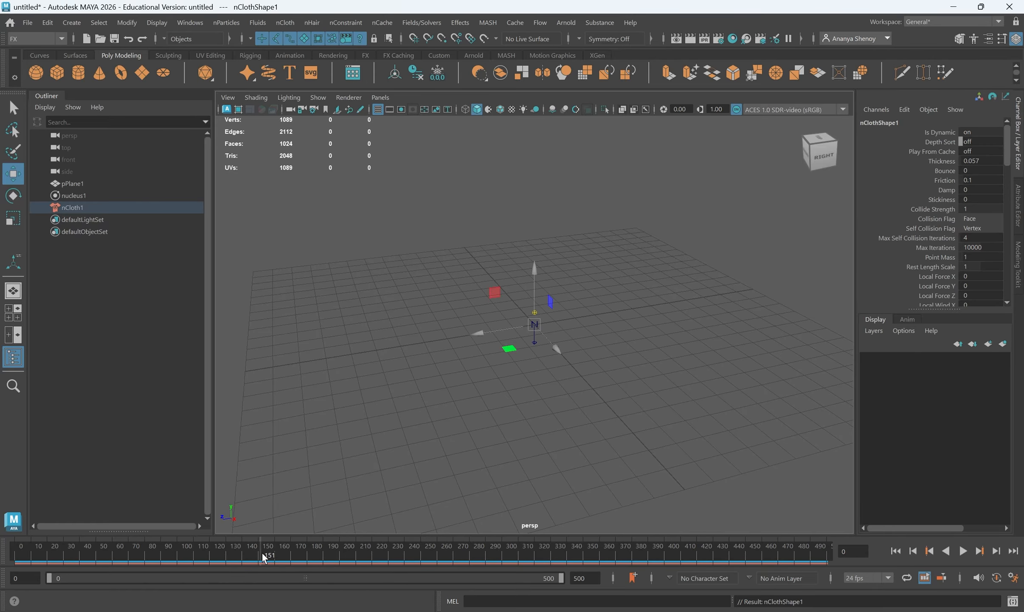
left_click_drag(5, 540, 3, 541)
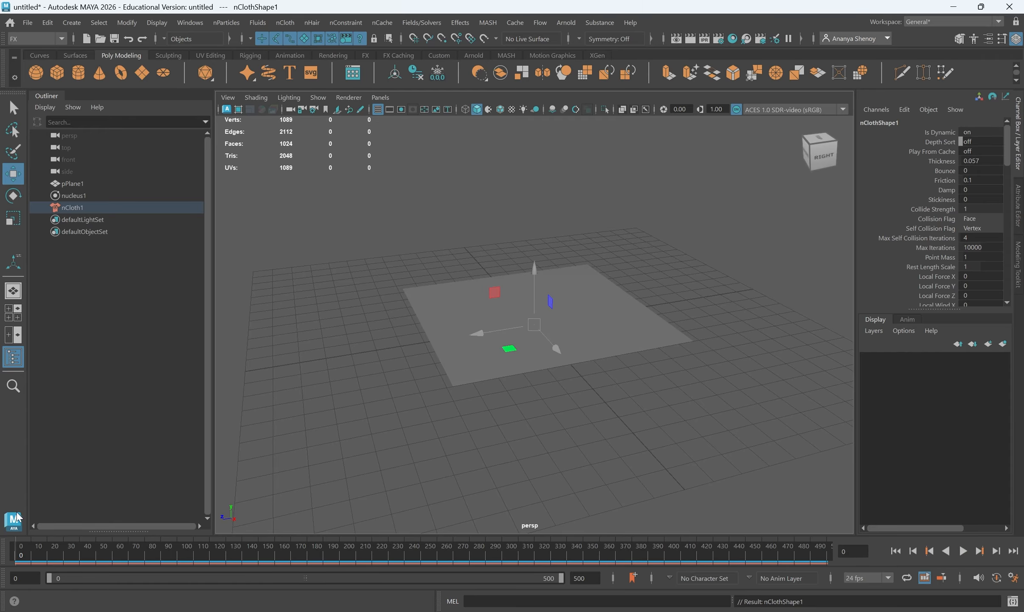
mouse_move(289, 551)
left_mouse_down()
mouse_move(702, 558)
mouse_move(1, 559)
left_mouse_up()
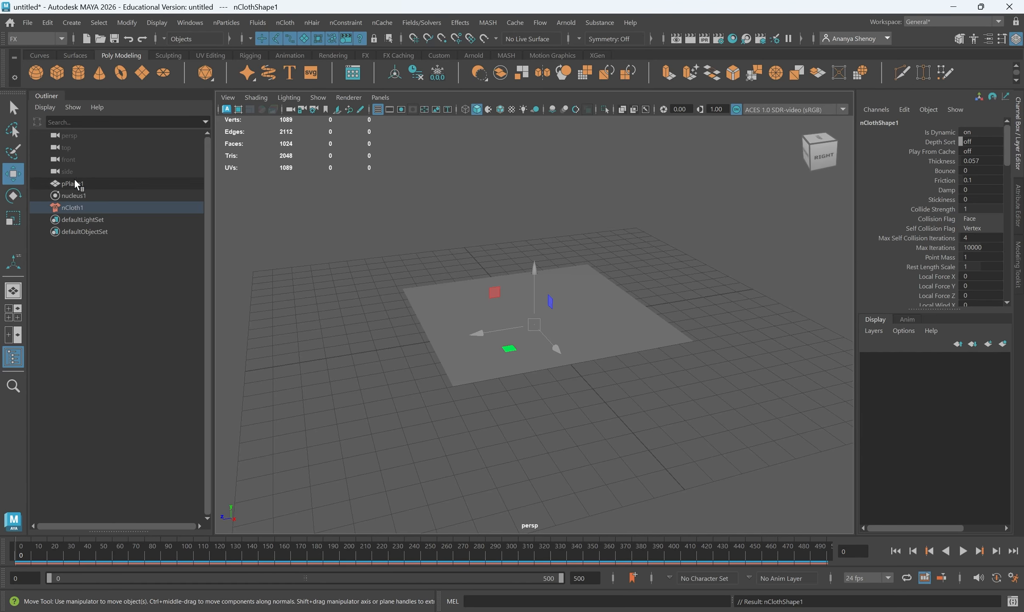
Set nCloth1's Collision Layer to 7.312 and preview the simulation, returning to frame 0
left_click(85, 208)
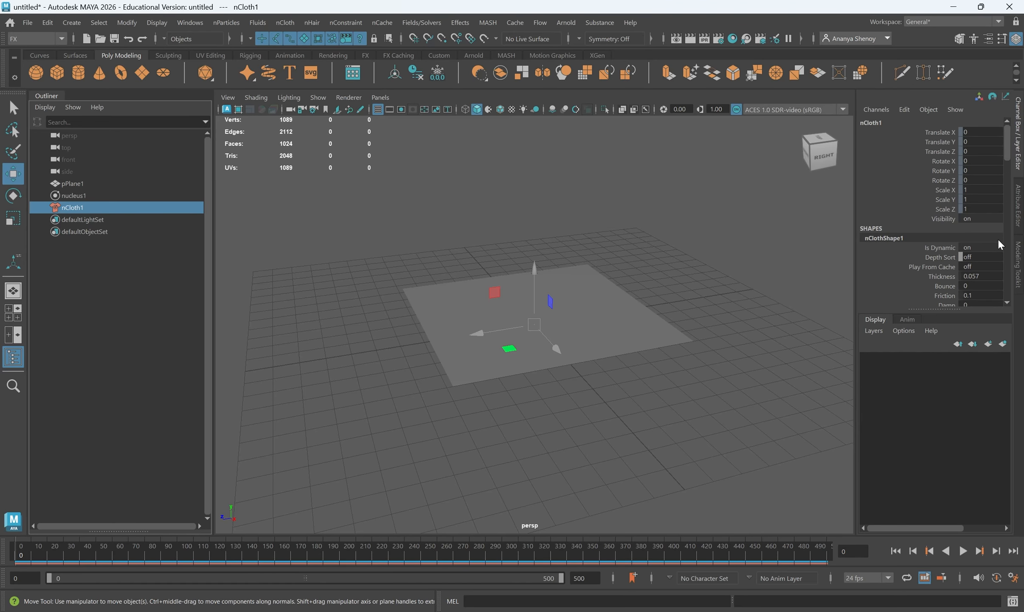
left_click(1018, 204)
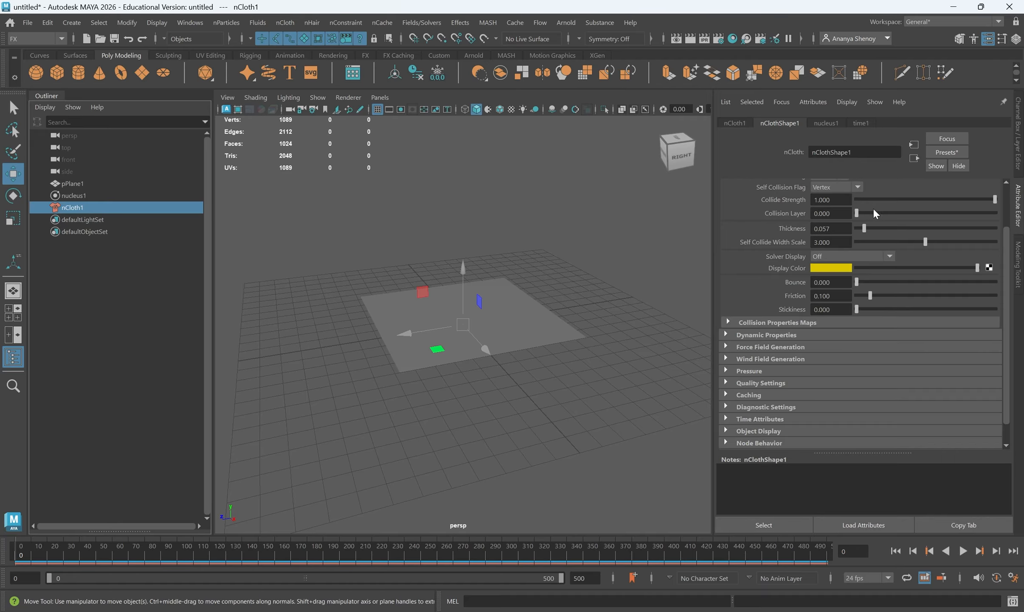
left_click_drag(874, 213, 959, 213)
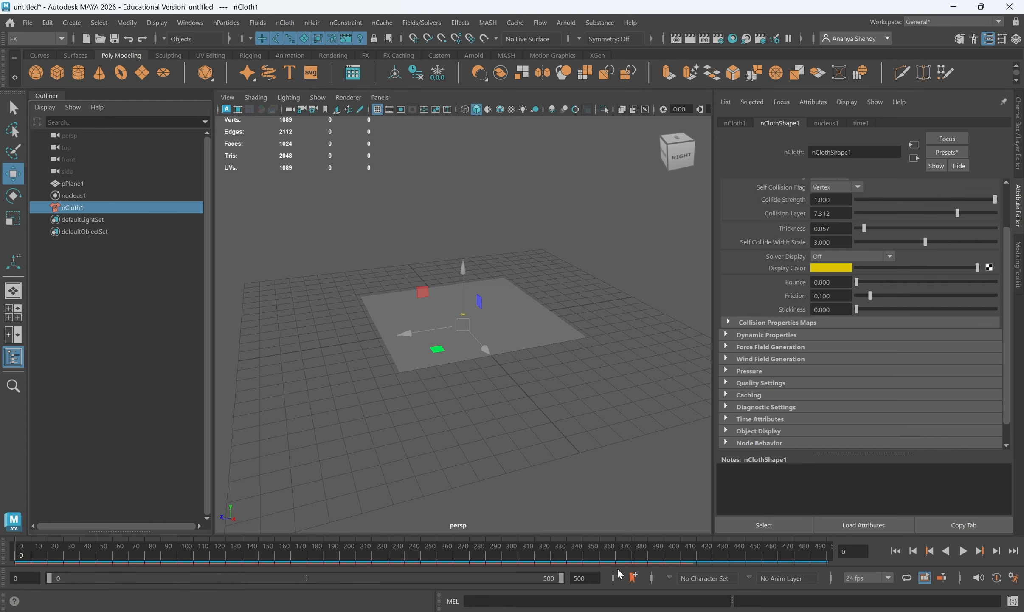
left_click_drag(186, 554, 9, 493)
left_click_drag(493, 389, 529, 395, "alt")
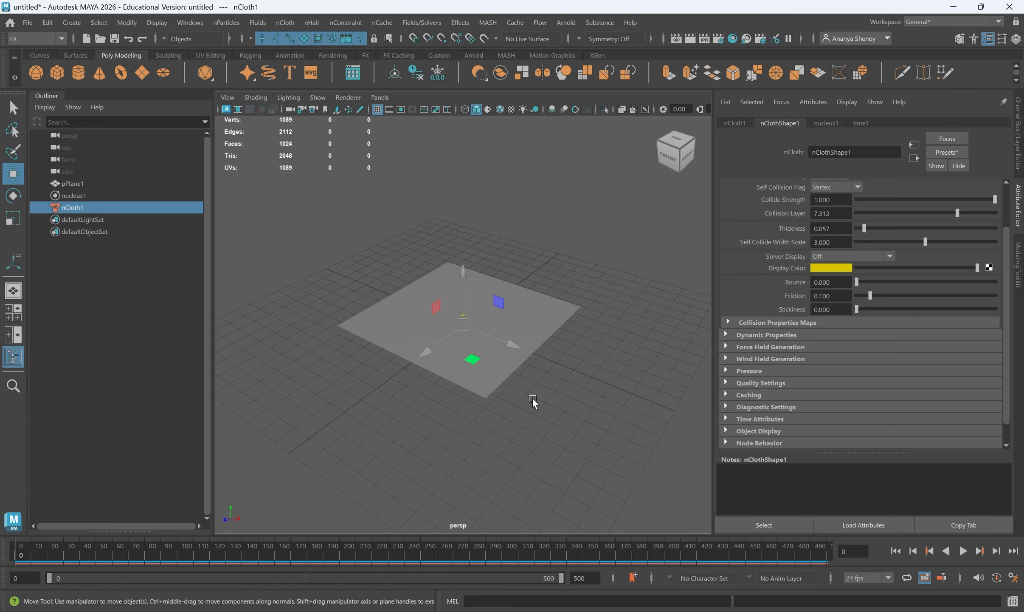
Select the nCloth1 node and review its collision attributes, from collide strength and thickness to bounce, friction and stickiness
key("q")
left_click(565, 394)
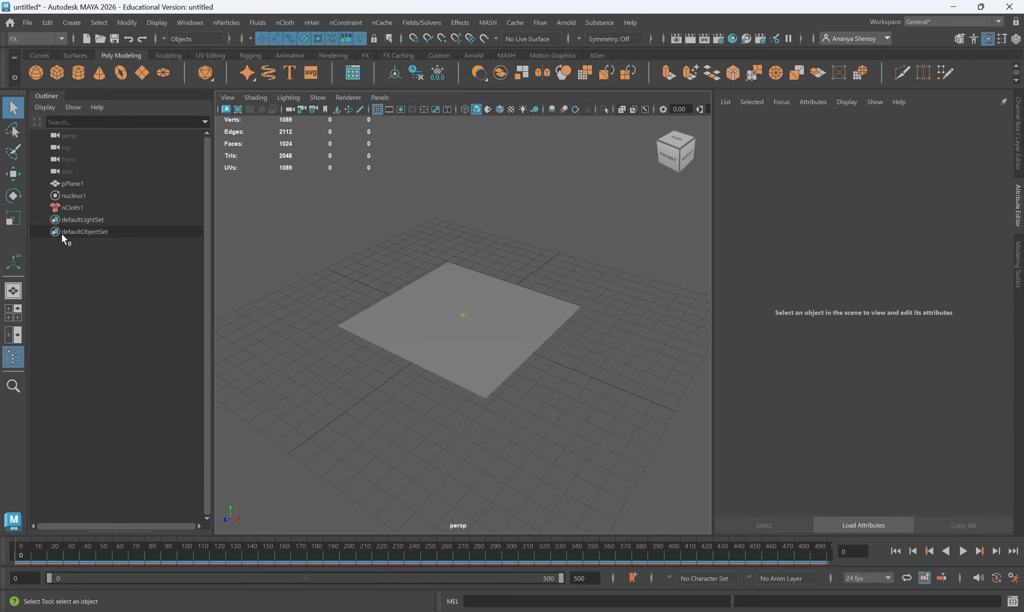
left_click(81, 208)
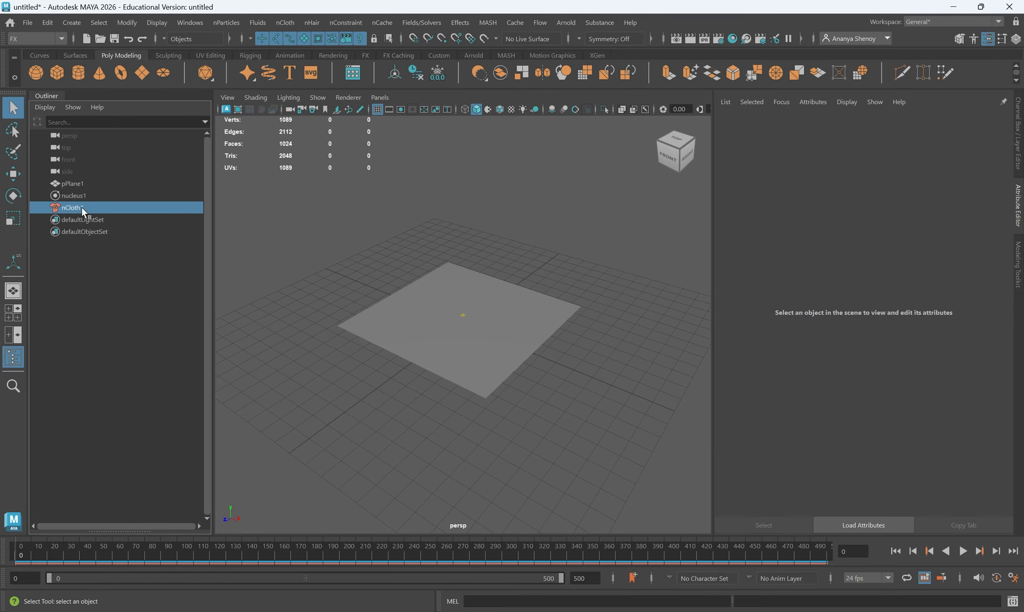
scroll(899, 356, "up", 3)
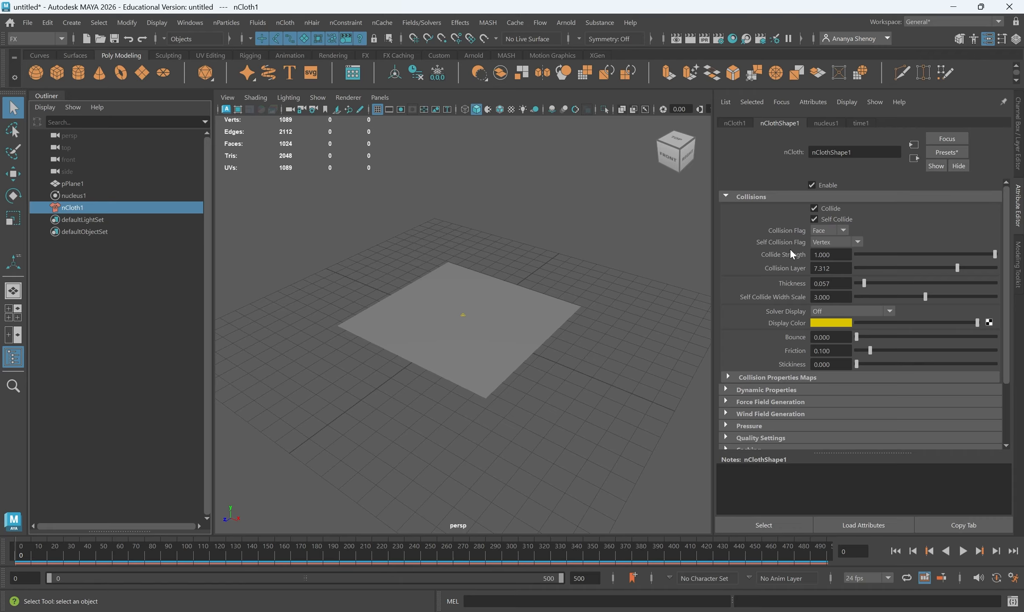
scroll(791, 294, "down", 3)
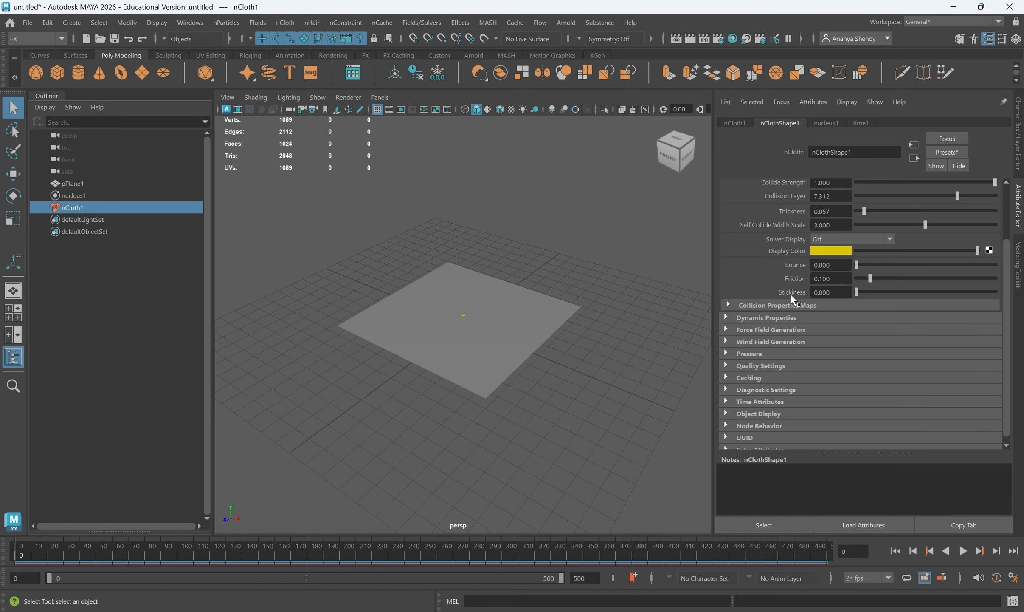
scroll(790, 294, "up", 3)
scroll(844, 430, "down", 4)
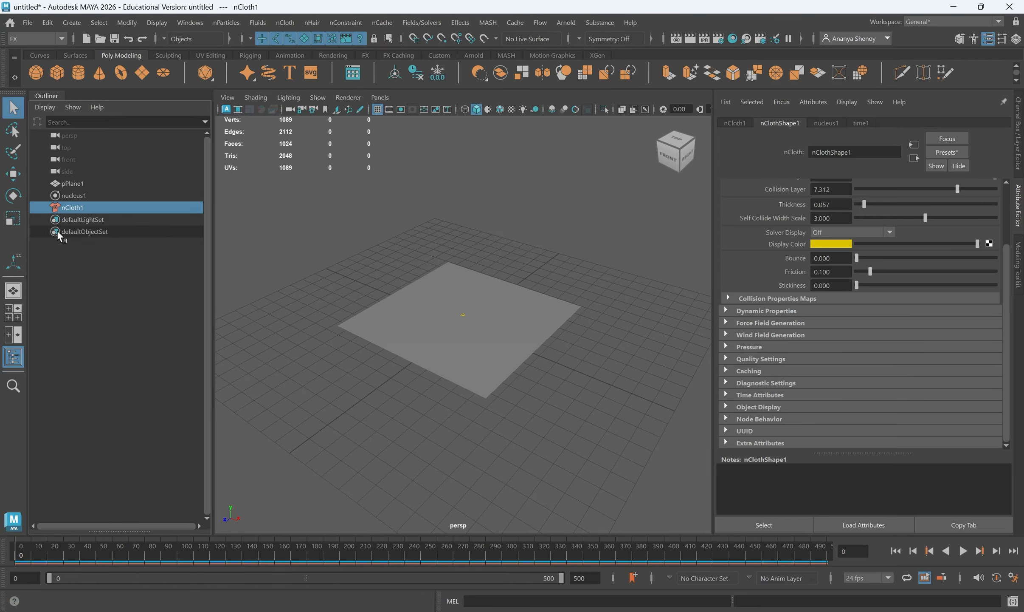
Select the nucleus1 solver and examine its transform, gravity and wind, ground plane and solver attributes
left_click(92, 196)
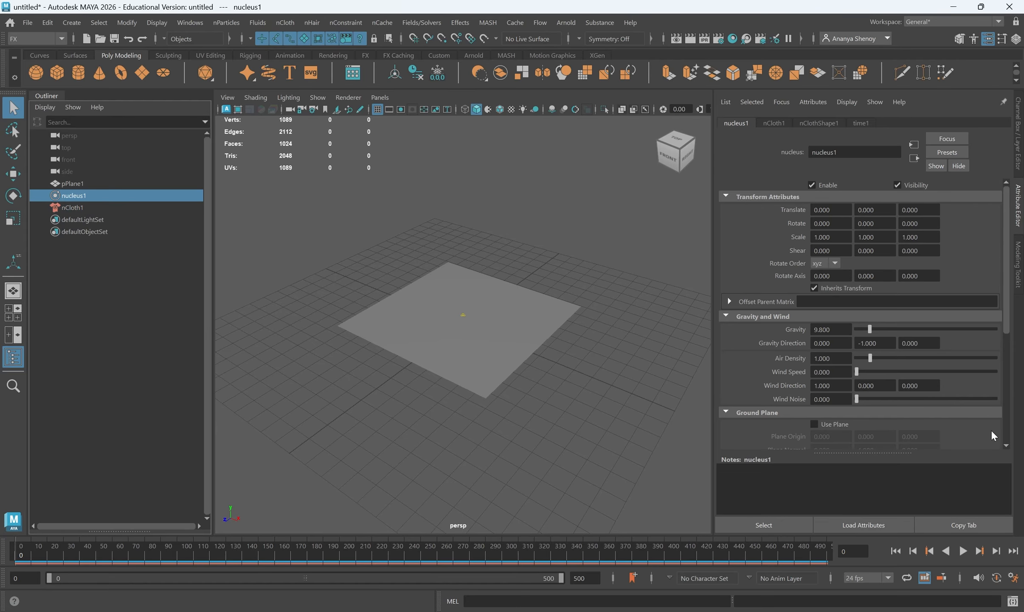
scroll(940, 314, "down", 3)
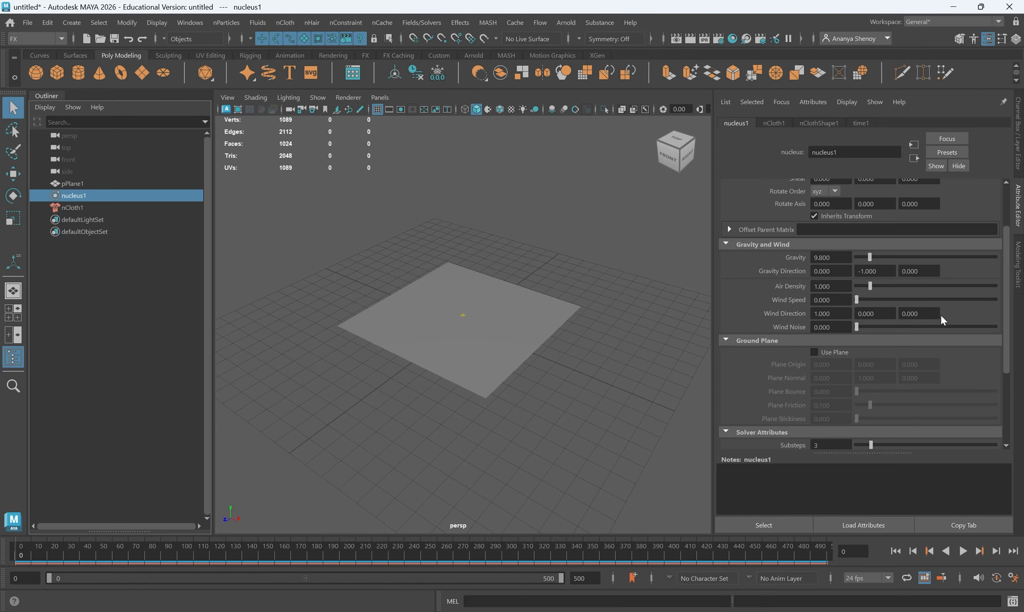
scroll(941, 319, "up", 3)
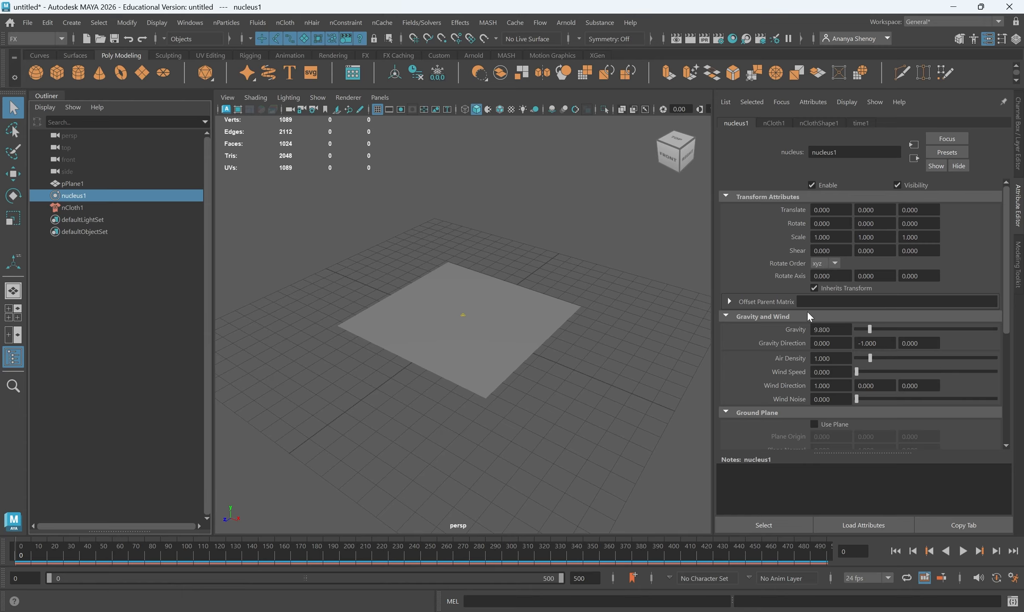
left_click(831, 329)
scroll(842, 344, "down", 4)
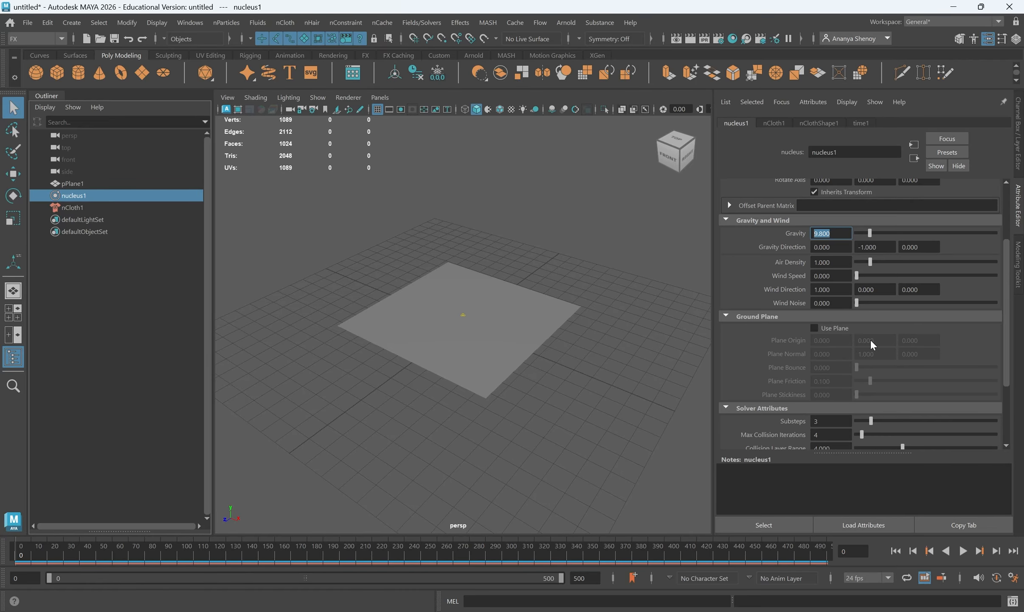
scroll(870, 339, "down", 3)
scroll(896, 272, "up", 3)
scroll(870, 350, "down", 2)
scroll(842, 383, "down", 2)
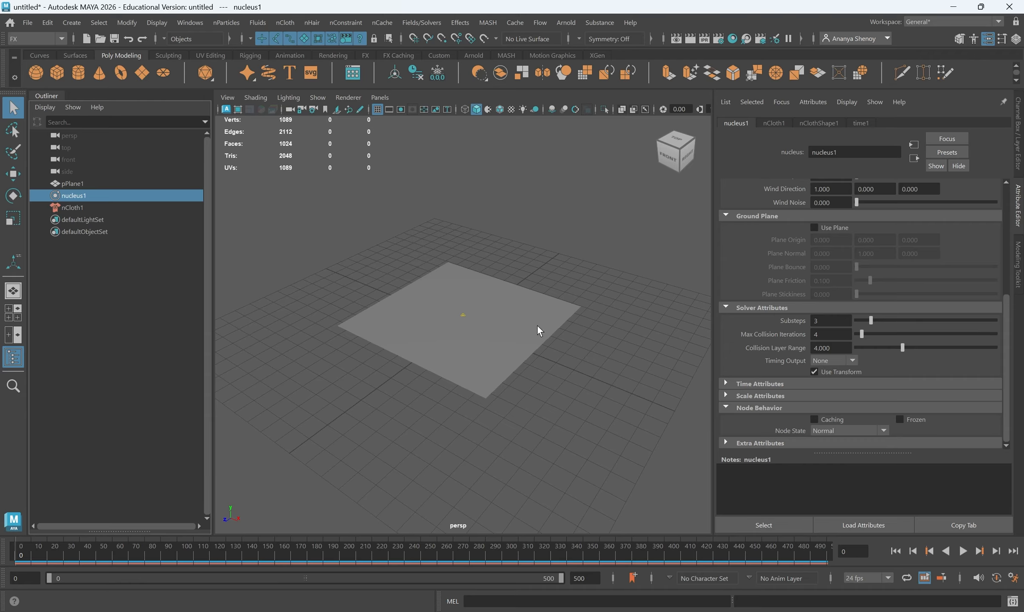
scroll(541, 340, "down", 2)
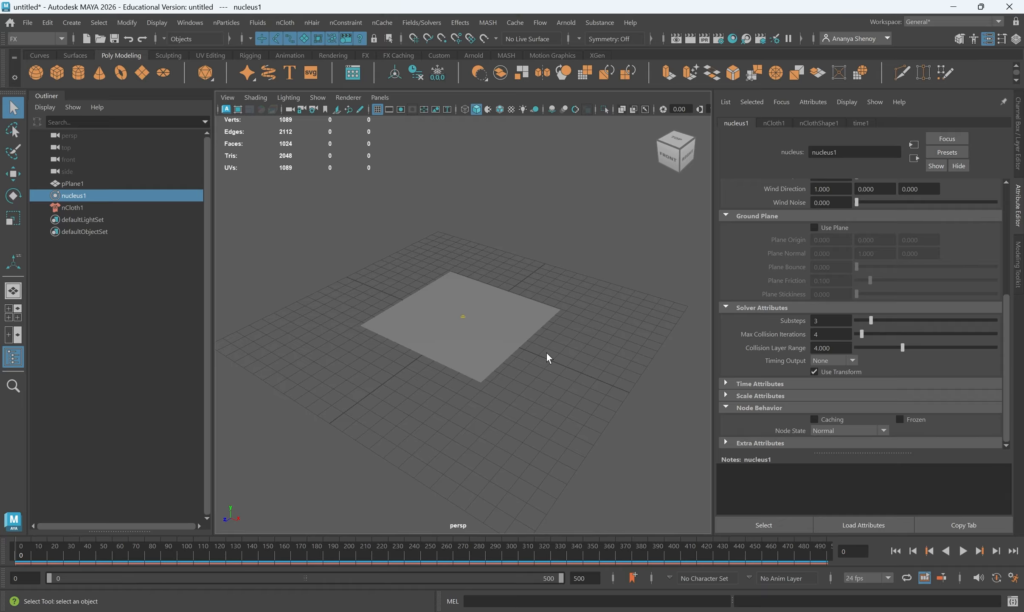
Play the cloth simulation, return to frame 0 and check the solver's gravity and wind settings
left_click(964, 550)
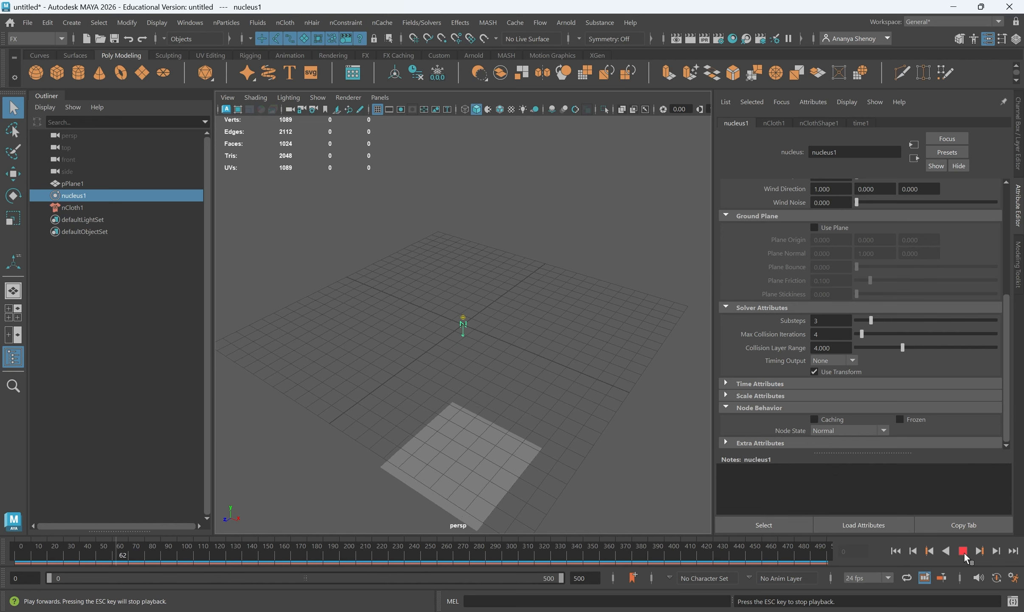
left_click(964, 551)
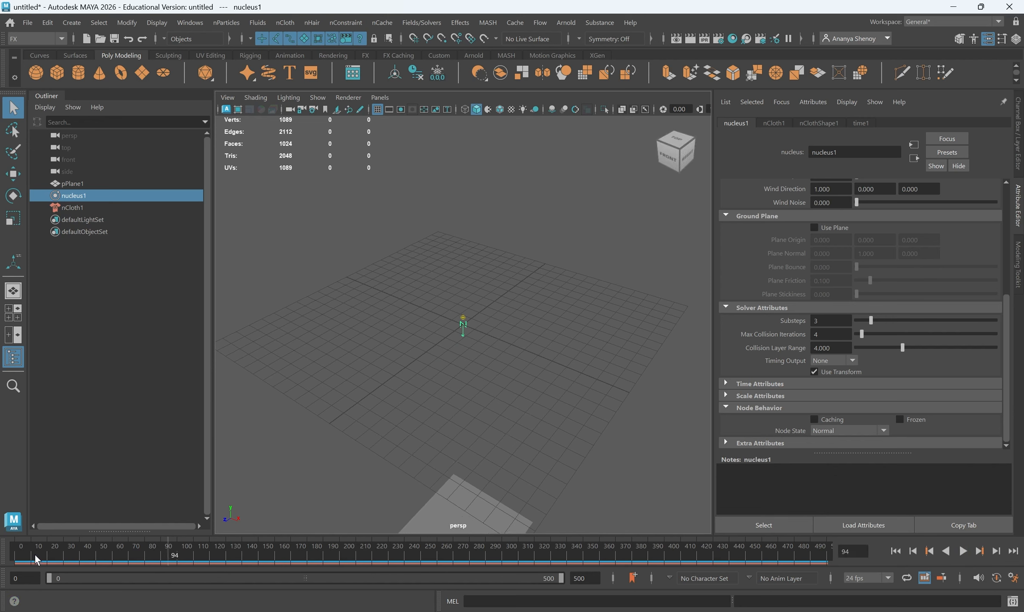
left_click_drag(35, 554, 20, 555)
scroll(816, 293, "up", 3)
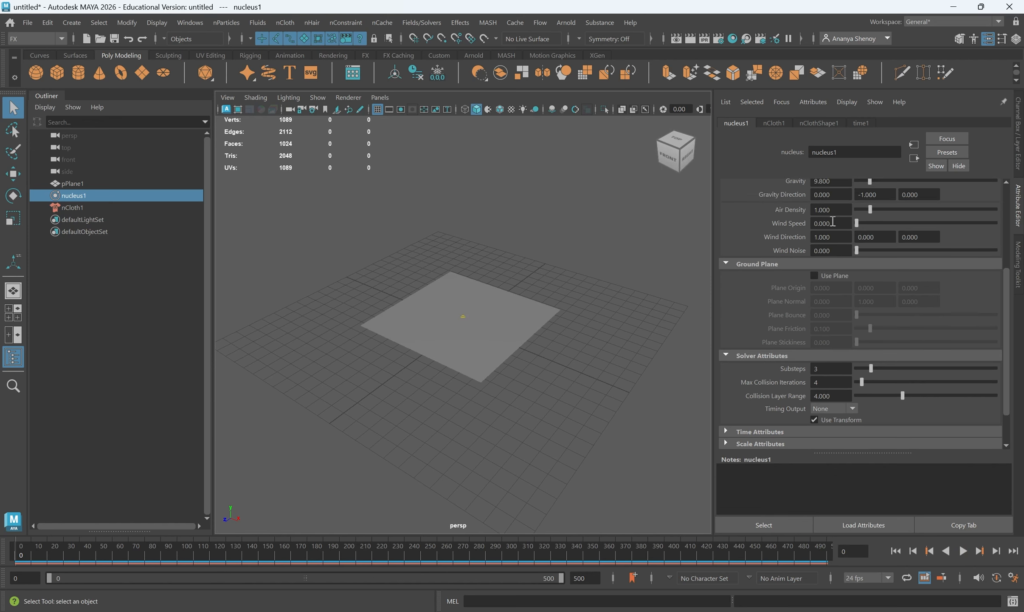
scroll(833, 221, "up", 1)
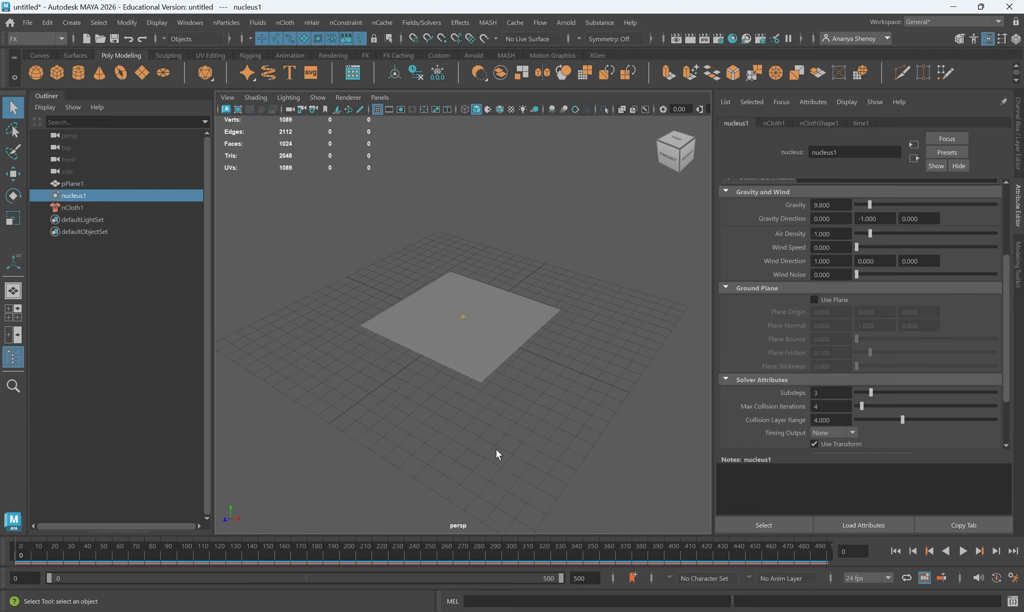
mouse_move(496, 450)
left_mouse_down("alt")
mouse_move(529, 460)
mouse_move(473, 452)
mouse_move(466, 440)
mouse_move(505, 438)
mouse_move(510, 447)
mouse_move(490, 449)
left_mouse_up("alt")
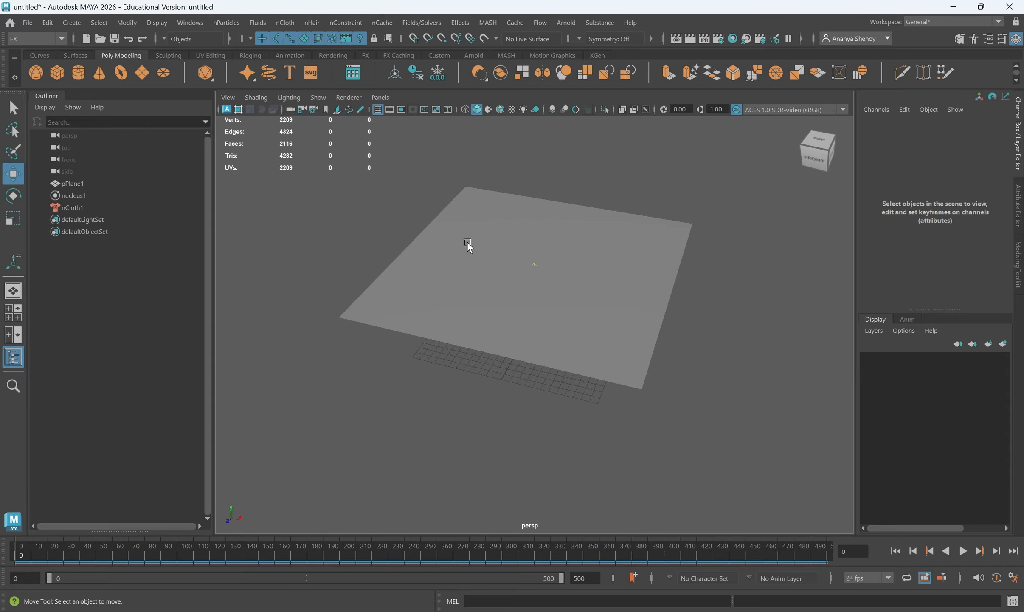
Create a polygon cube beneath the cloth plane, scaled uniformly to about 10.2 and lowered to about -5.6 in Y
left_click_drag(595, 393, 504, 284, "alt")
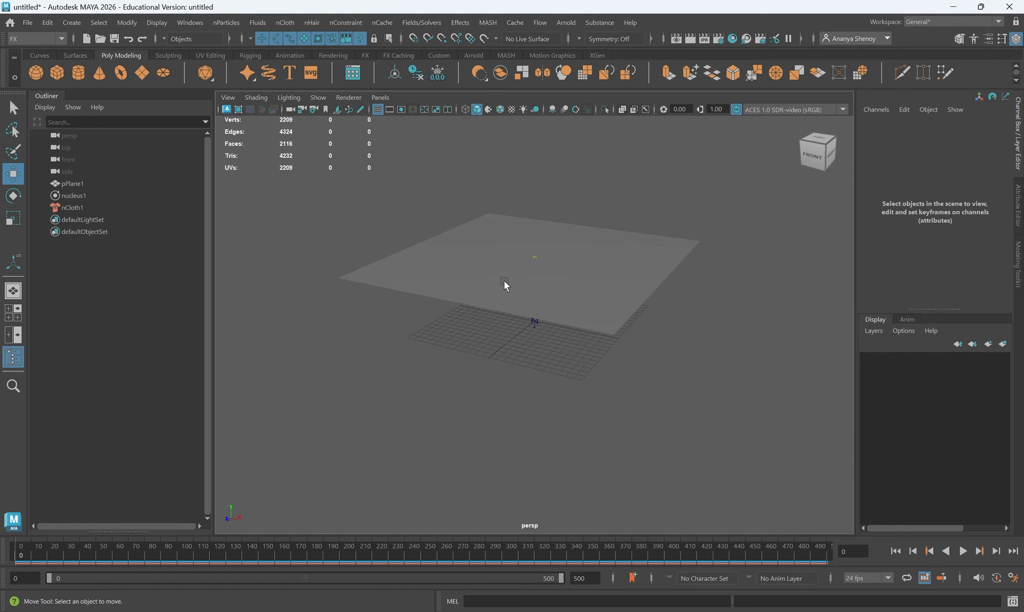
left_click(542, 288)
left_click_drag(468, 415, 518, 459, "alt")
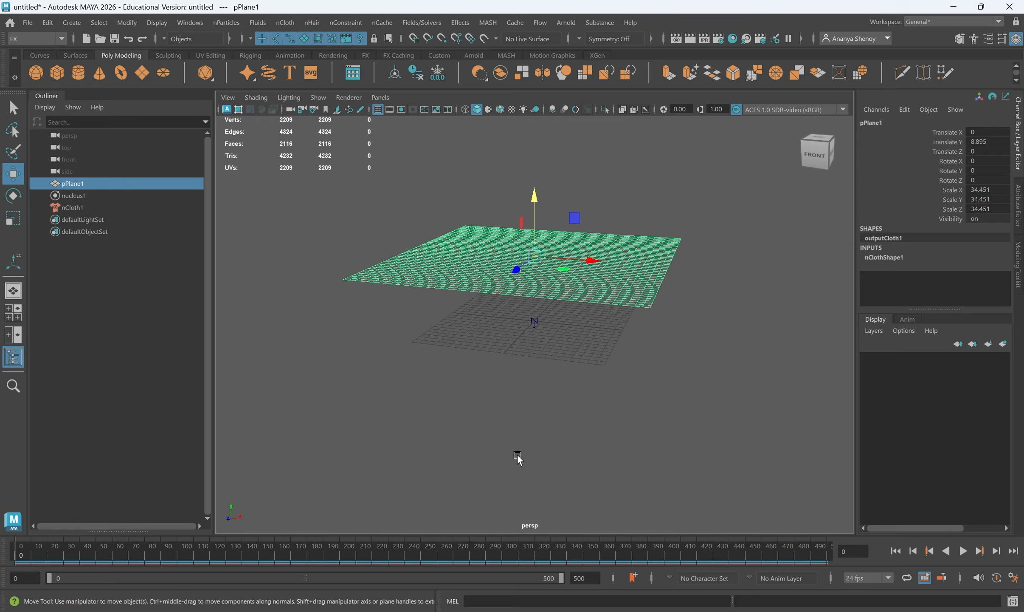
left_click(63, 79)
key("r")
left_click_drag(534, 321, 548, 359)
key("w")
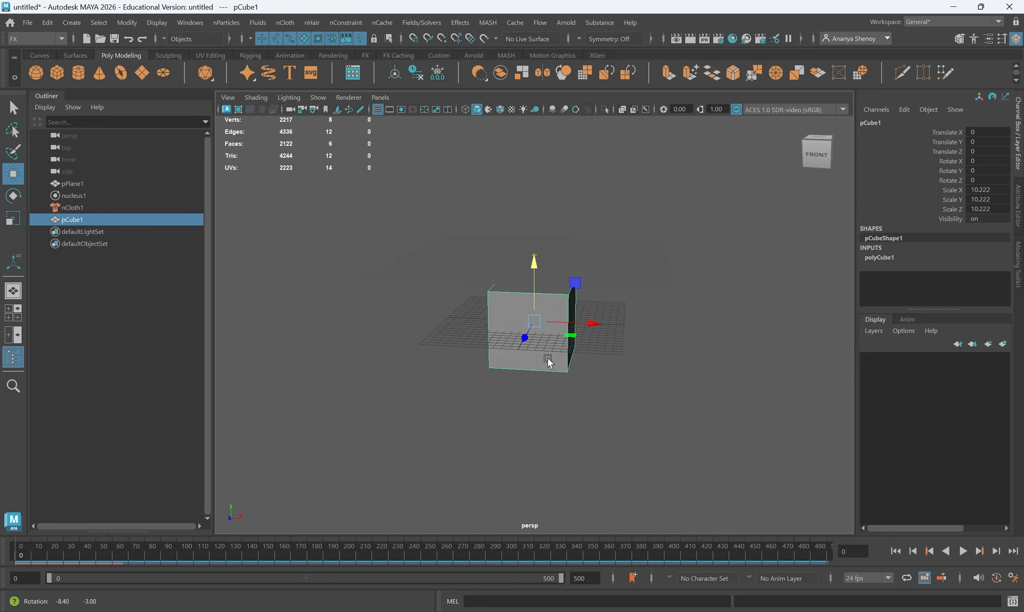
left_click_drag(534, 260, 534, 299)
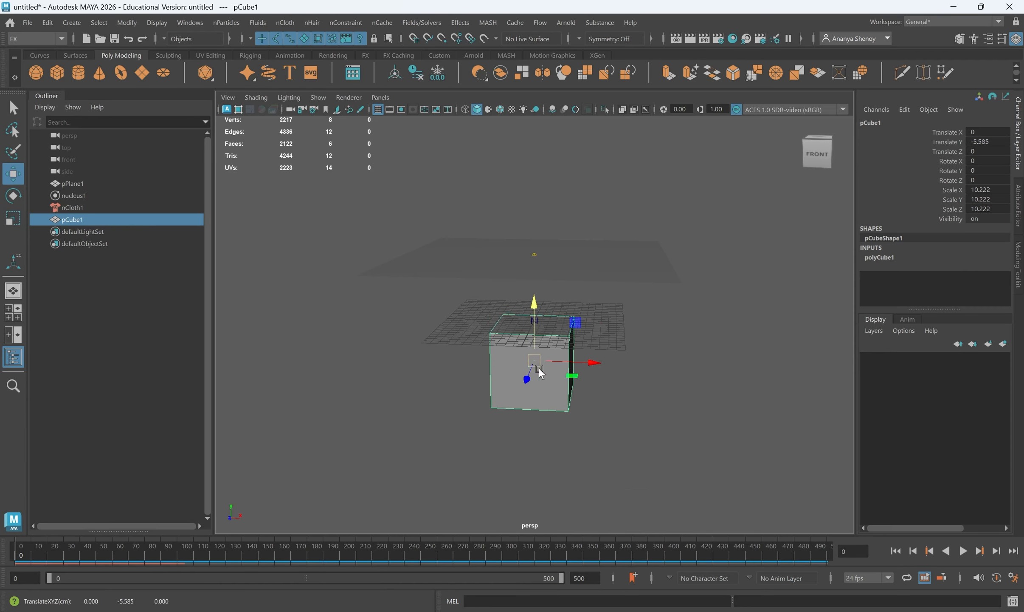
left_click_drag(539, 373, 523, 373, "alt")
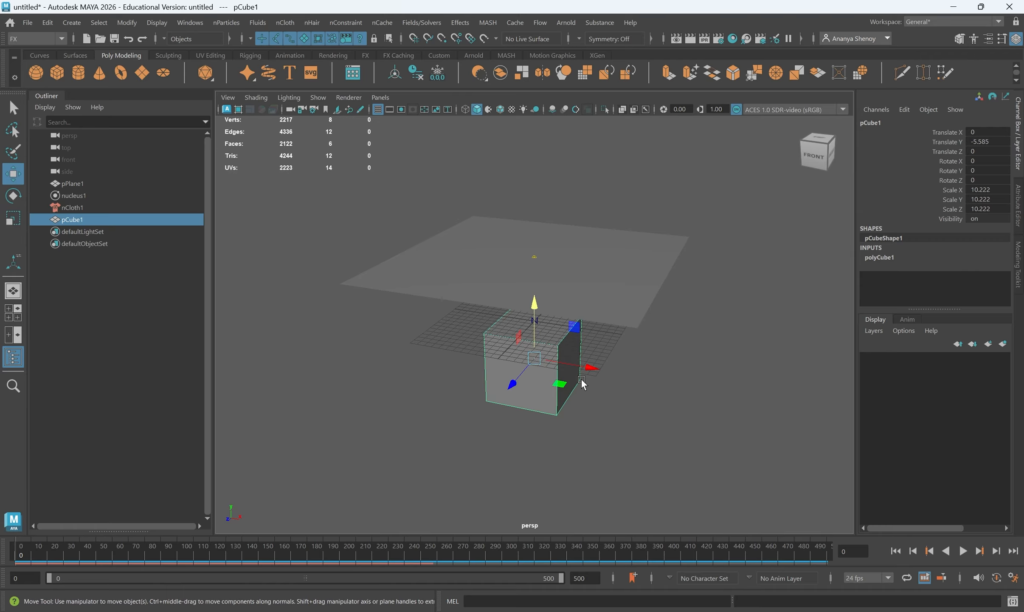
mouse_move(579, 403)
left_mouse_down("alt")
mouse_move(569, 415)
mouse_move(581, 414)
left_mouse_up("alt")
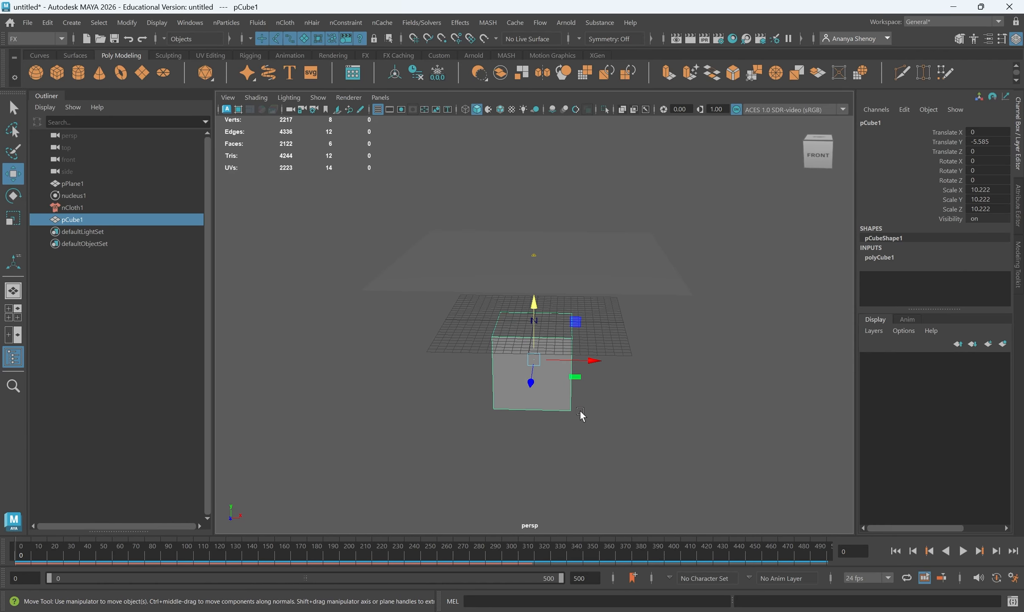
Enlarge the cube uniformly to a scale of about 12.5 and lower it to about -7.1 in Y
left_click(595, 254)
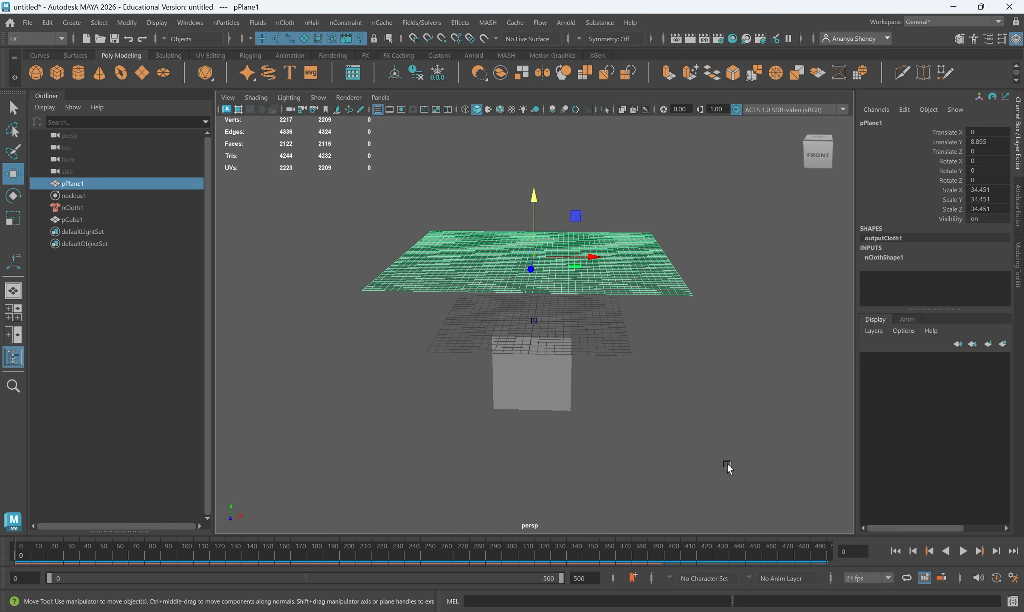
left_click(541, 377)
key("r")
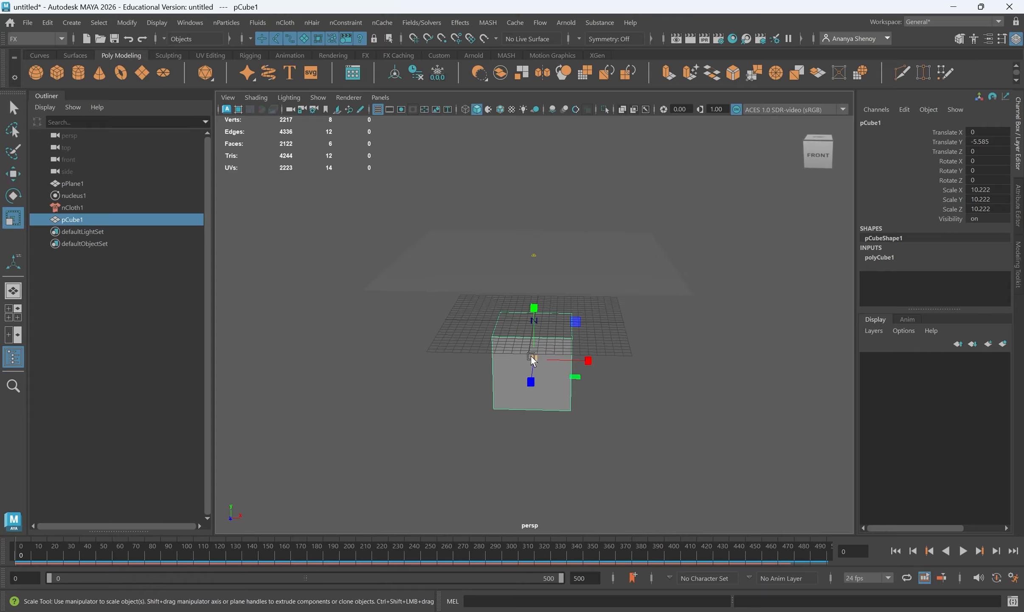
left_click_drag(534, 359, 544, 365)
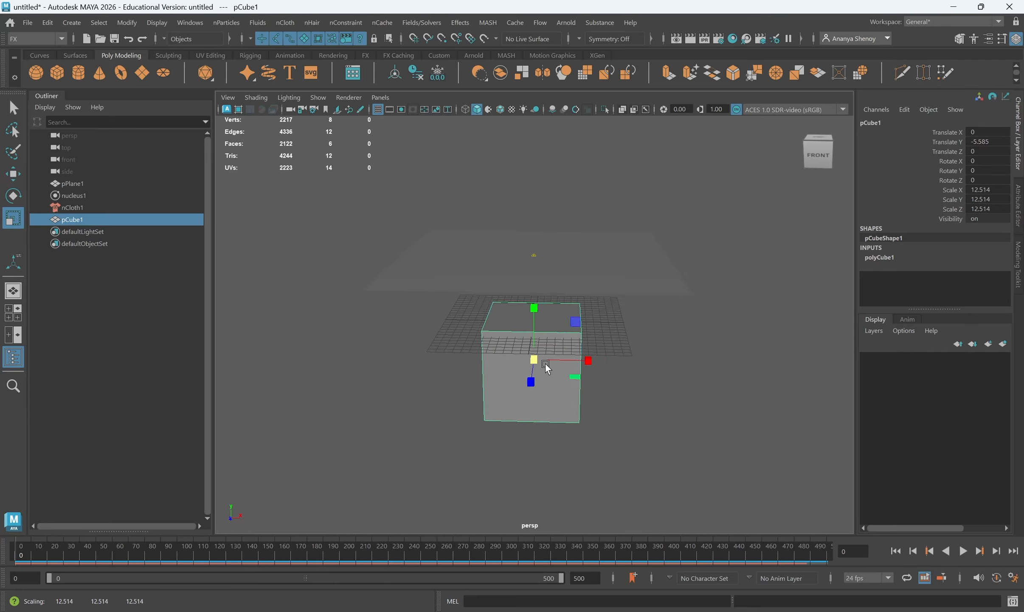
key("w")
left_click_drag(533, 319, 532, 333)
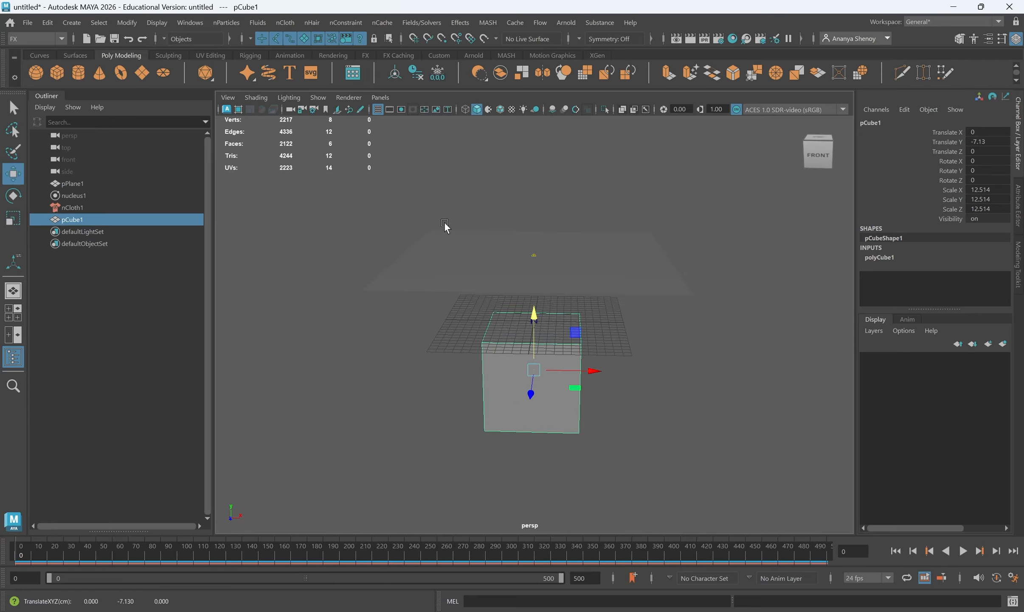
Delete the construction history of the cube below the cloth plane
left_click(47, 22)
mouse_move(127, 167)
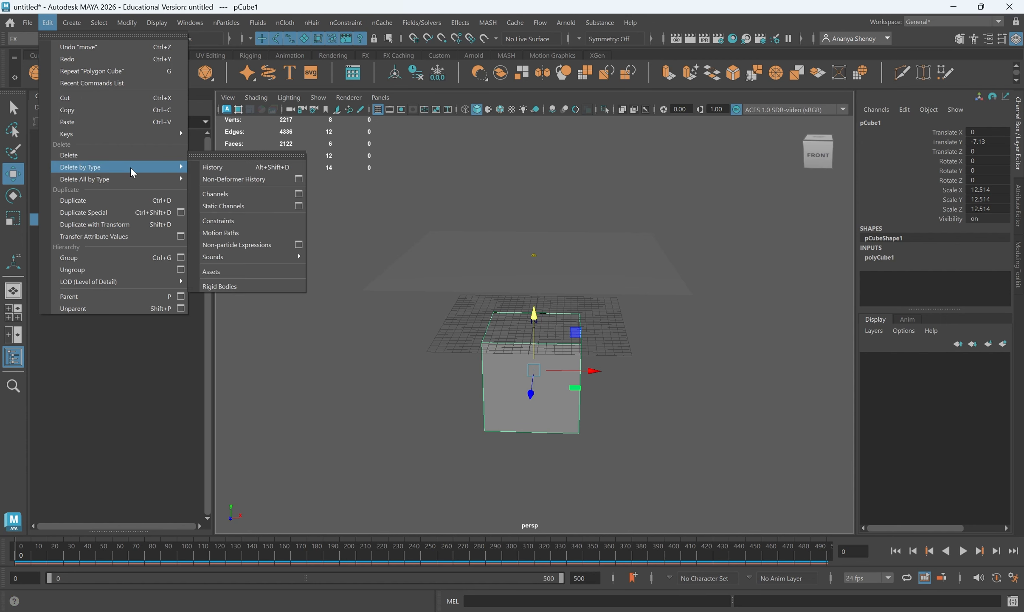
left_click(202, 168)
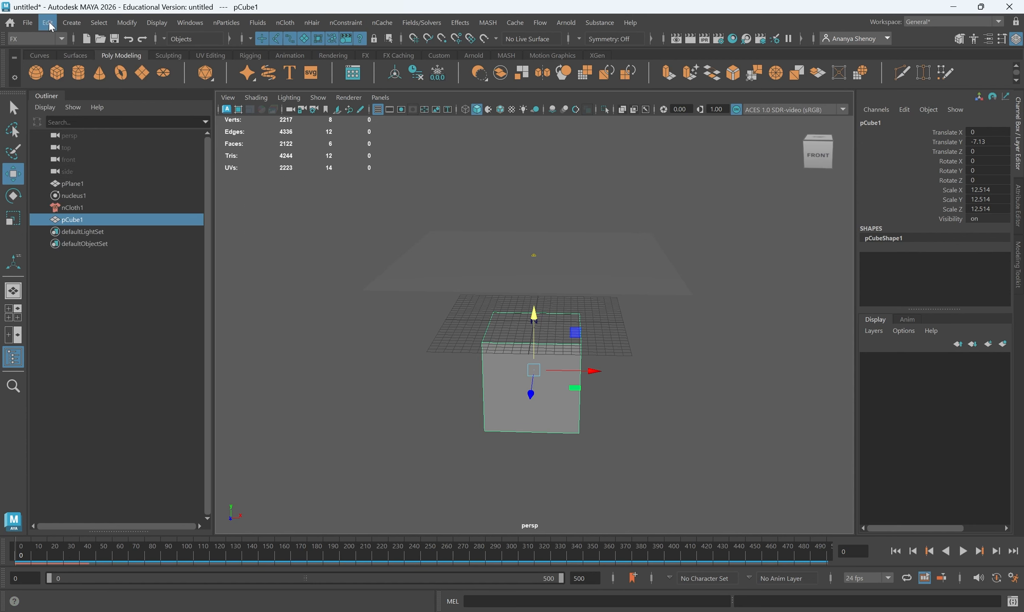
left_click(551, 254)
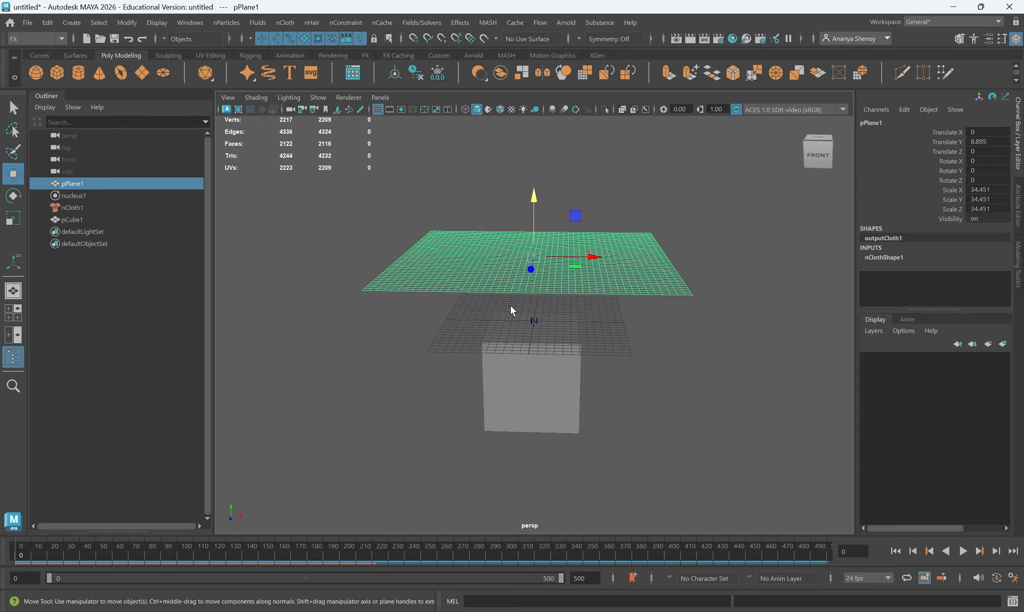
left_click(551, 376)
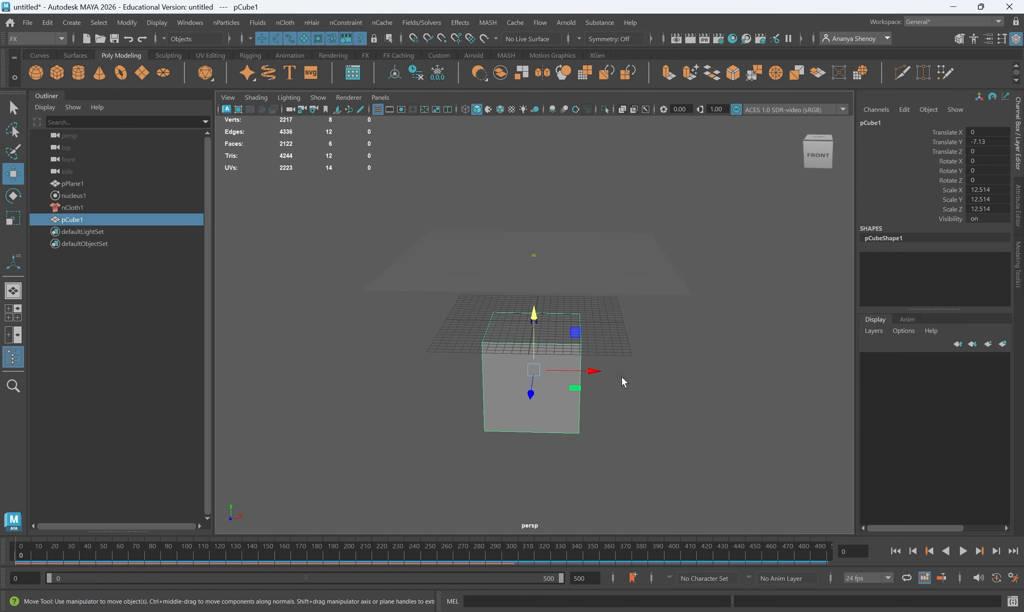
left_click(48, 23)
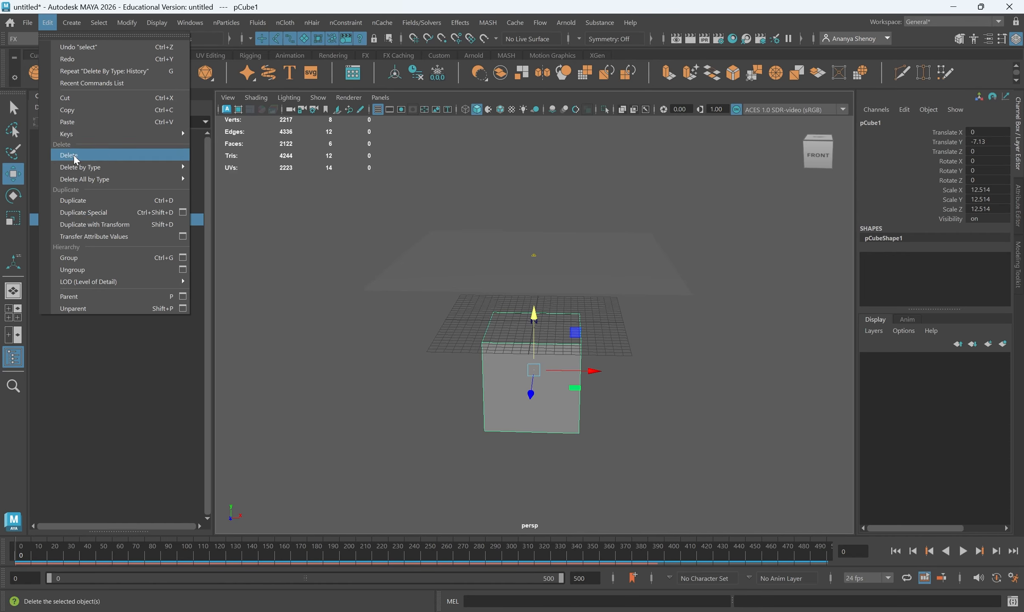
mouse_move(94, 168)
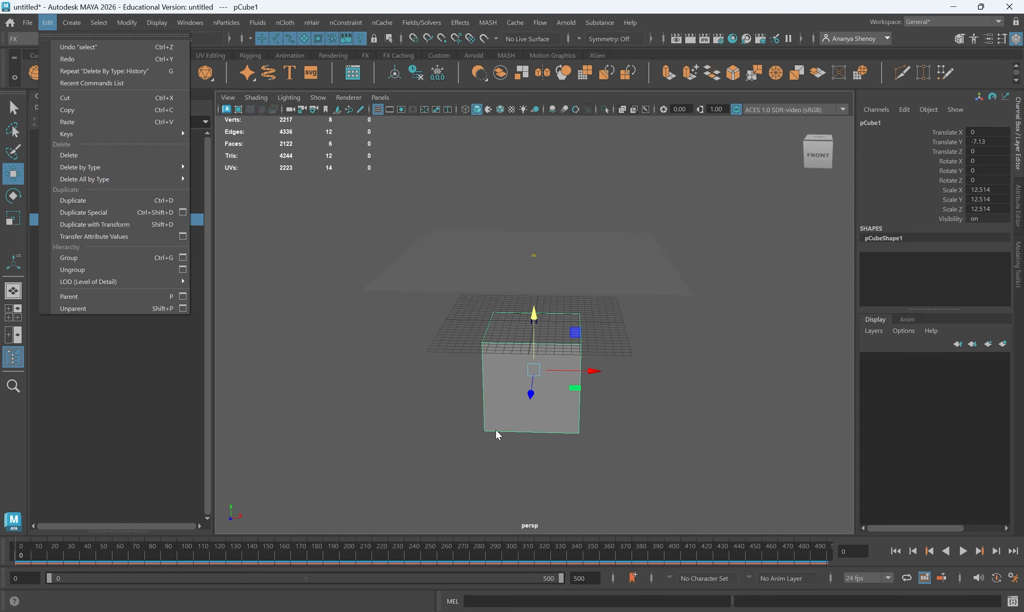
mouse_move(137, 167)
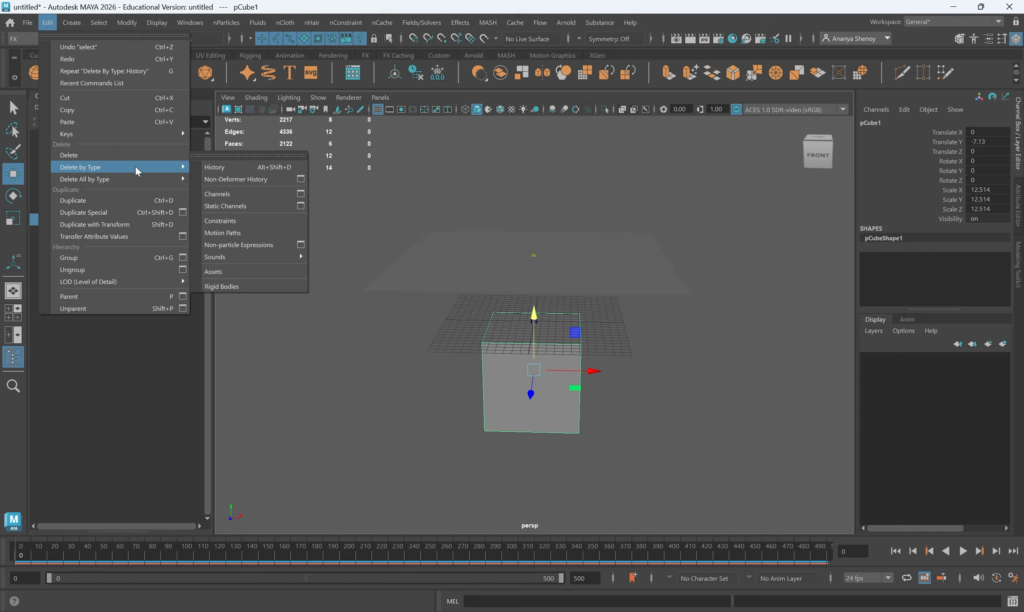
left_click(234, 171)
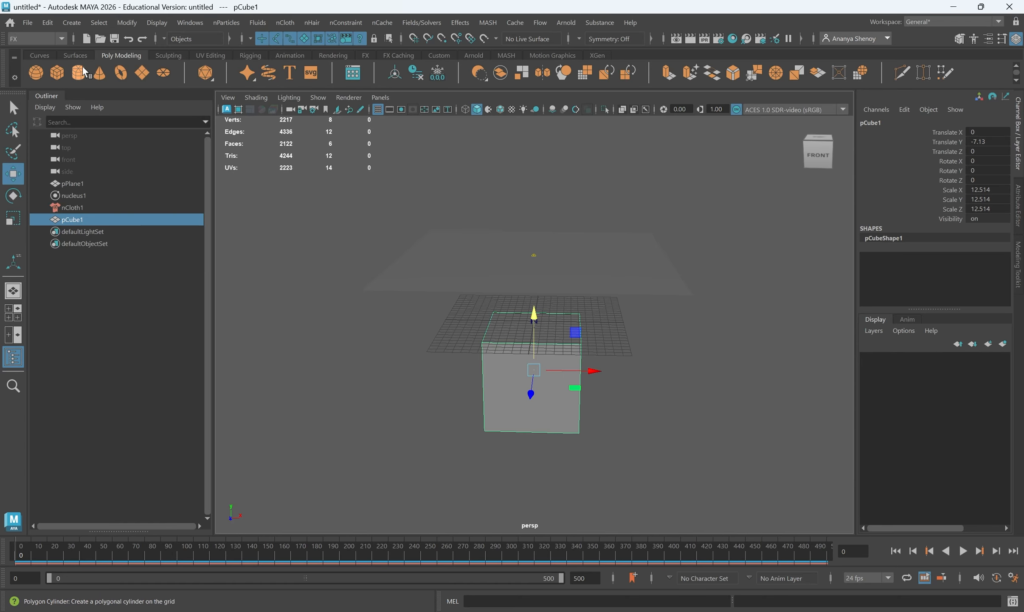
left_click_drag(676, 346, 499, 300, "alt")
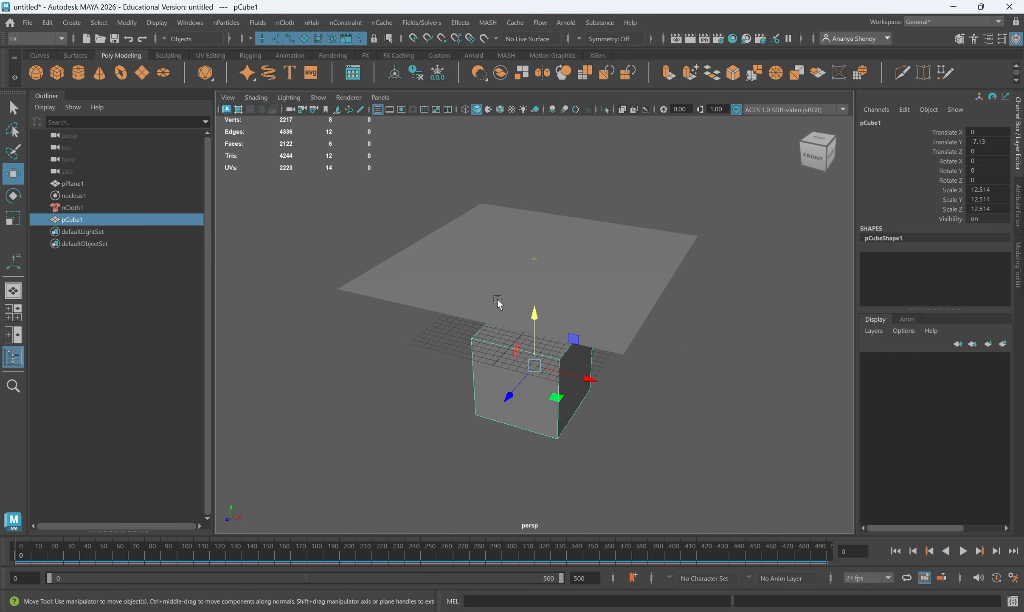
Make the cube below the cloth plane a passive collider
left_click_drag(528, 377, 514, 368, "alt")
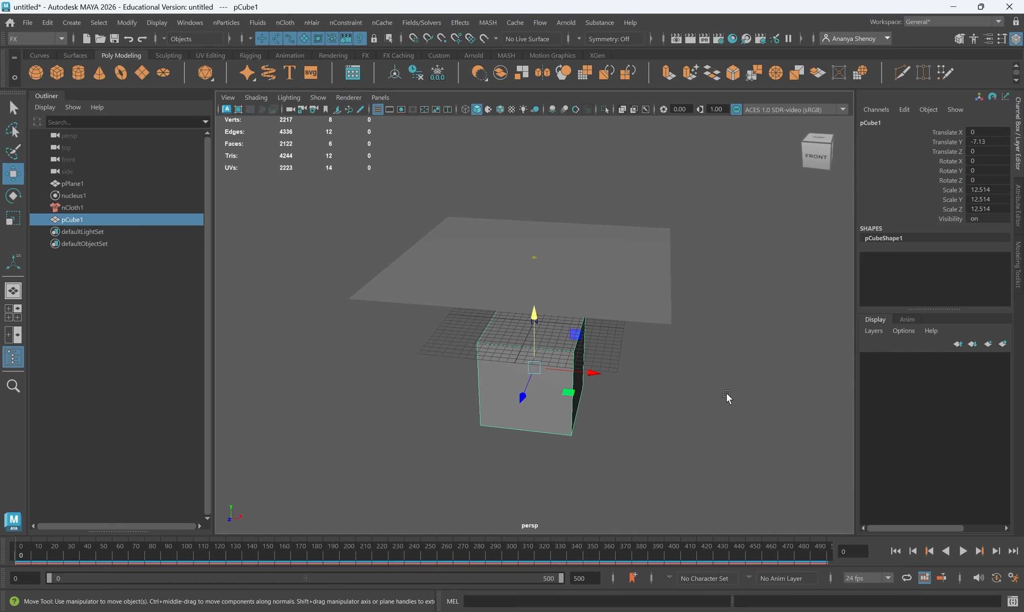
left_click(285, 22)
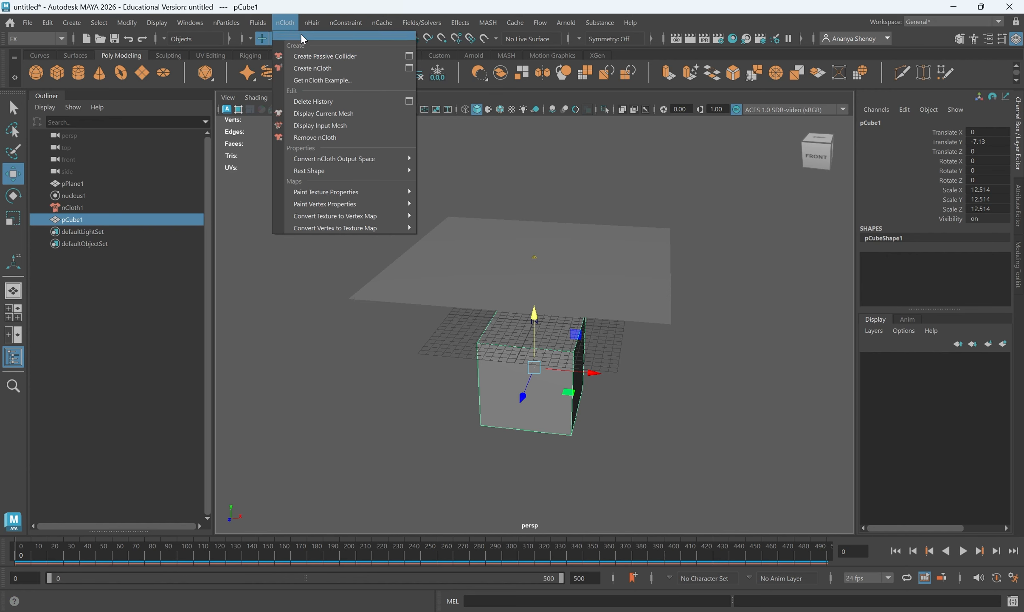
left_click(323, 56)
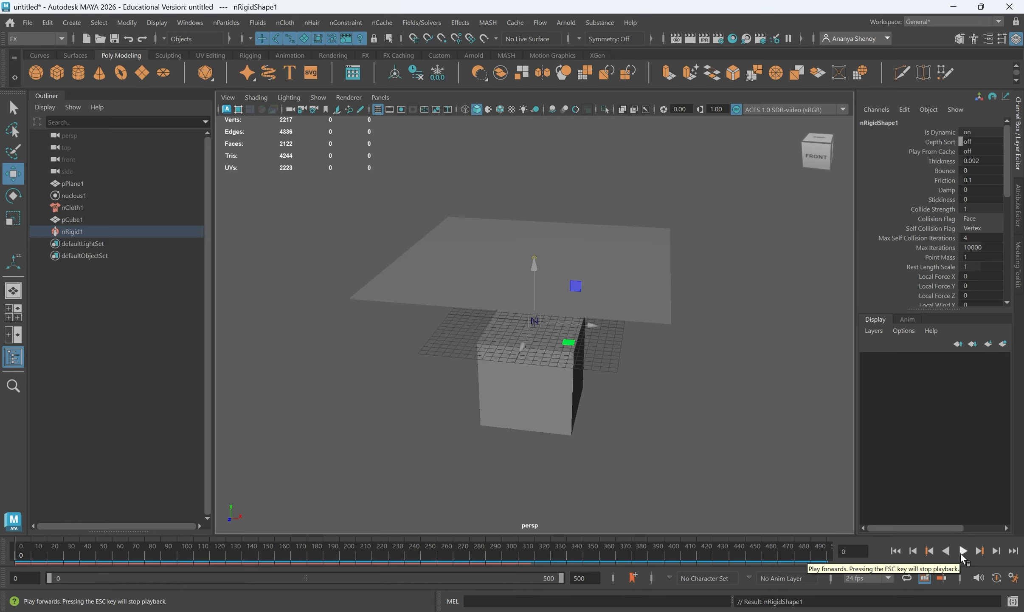
Play the simulation to watch the cloth fall onto the cube, then return to frame 0
left_click(962, 552)
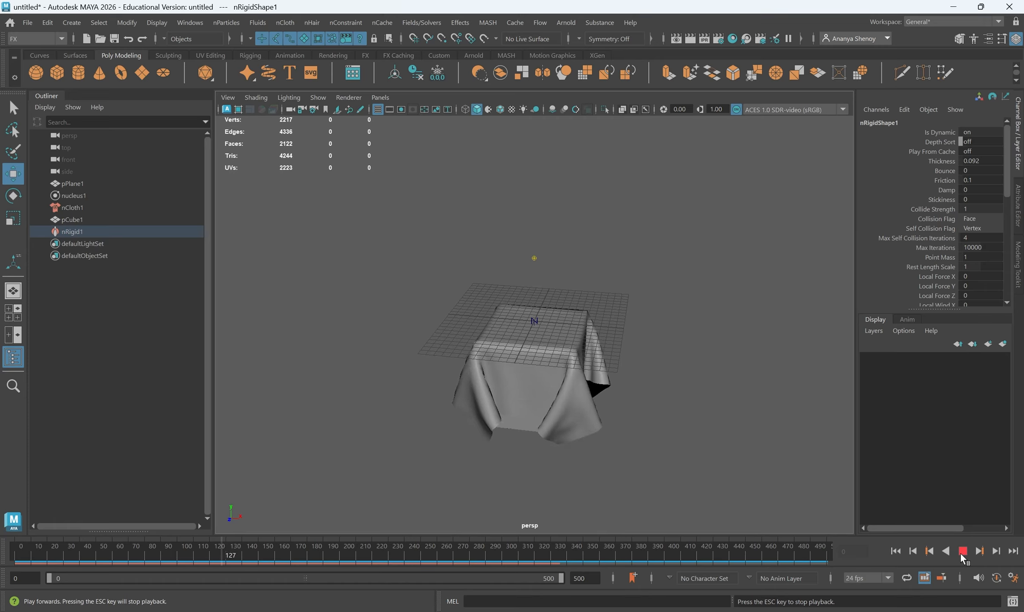
left_click(961, 554)
mouse_move(507, 461)
left_mouse_down("alt")
mouse_move(538, 469)
mouse_move(595, 439)
mouse_move(507, 465)
mouse_move(525, 454)
mouse_move(505, 439)
left_mouse_up("alt")
left_click_drag(58, 553, 3, 526)
Replay the cloth simulation from another angle, inspect the draped folds up close and return to frame 0
left_click_drag(452, 457, 578, 361, "alt")
left_click(963, 551)
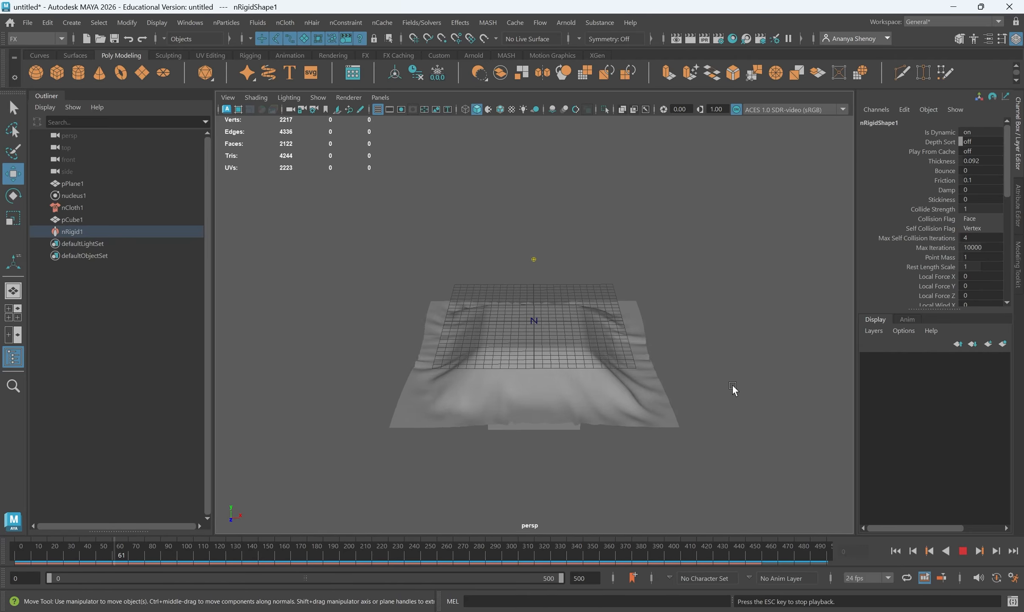
left_click(964, 552)
left_click_drag(567, 393, 544, 418, "alt")
scroll(586, 379, "up", 3)
scroll(586, 377, "up", 2)
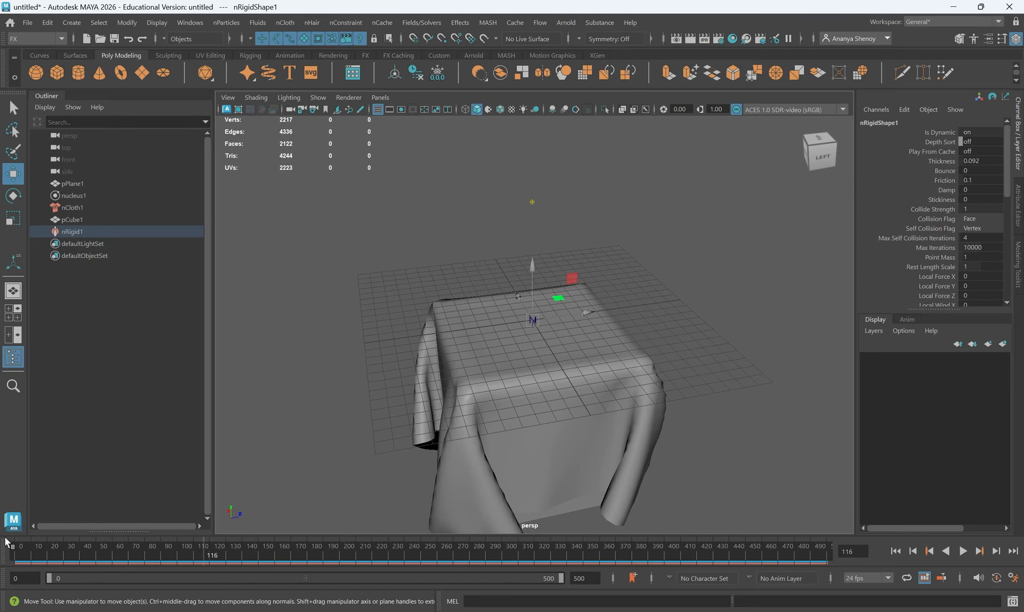
left_click(23, 552)
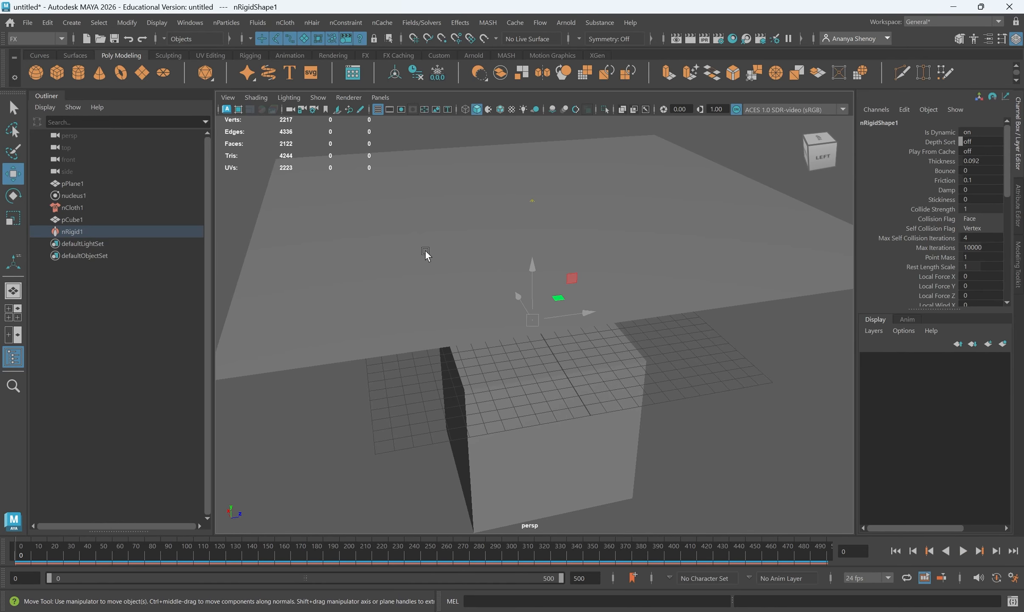
Review nCloth1's collision attributes and replace its material settings with the silk preset
scroll(608, 267, "down", 5)
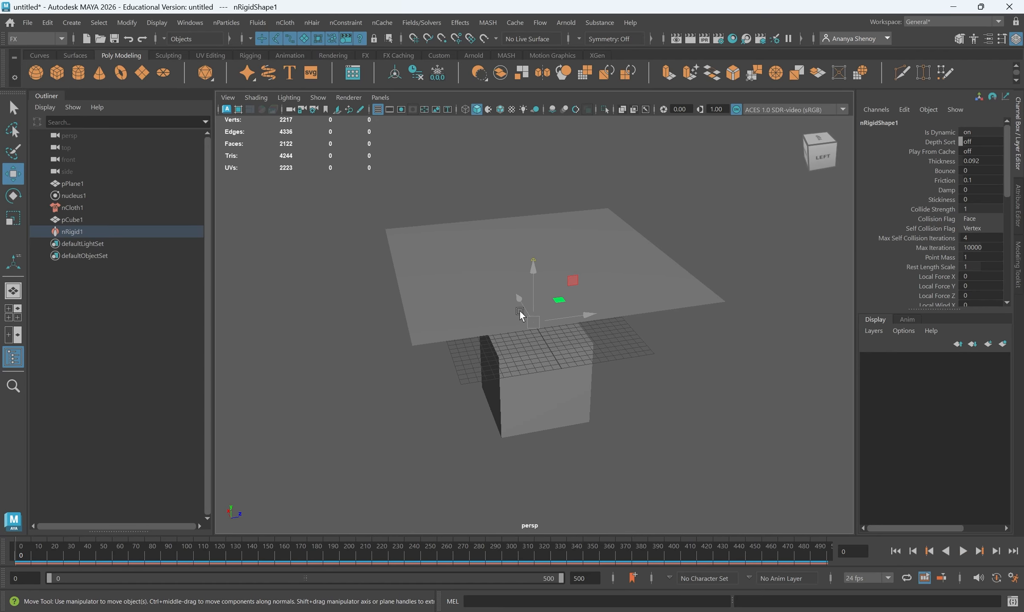
left_click_drag(573, 409, 528, 403, "alt")
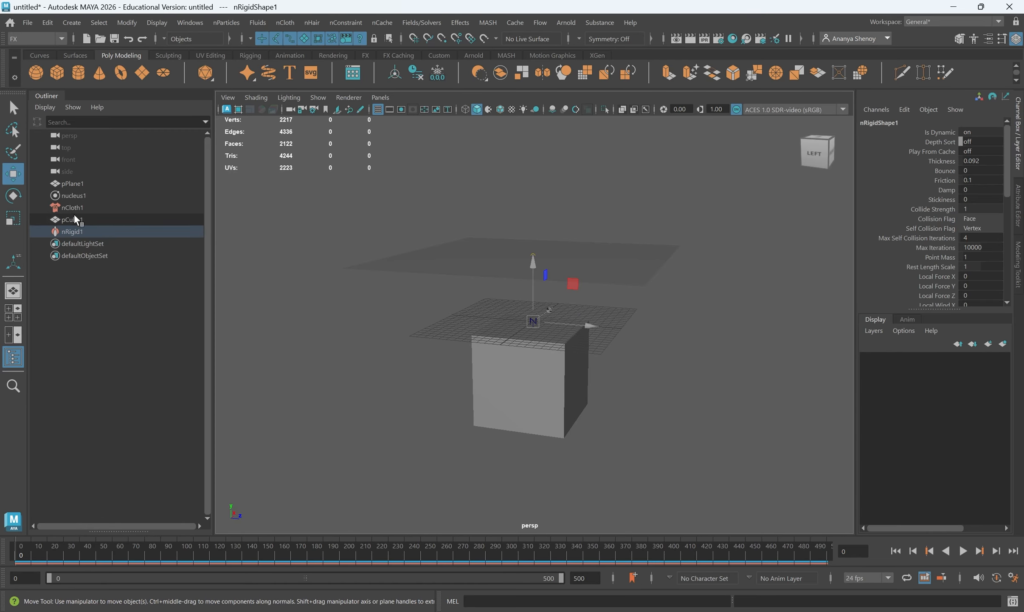
left_click(73, 208)
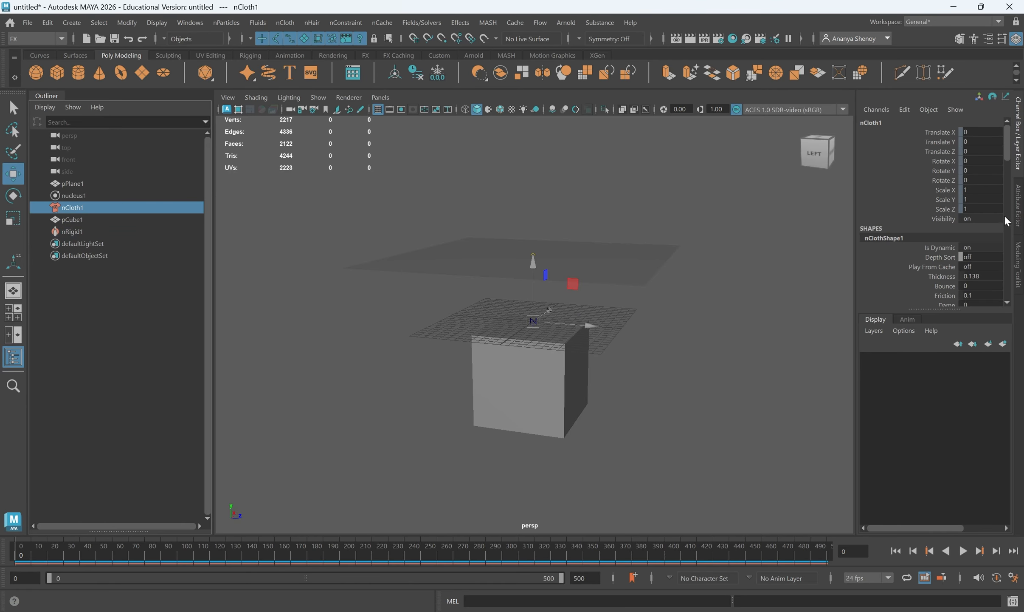
left_click(1015, 202)
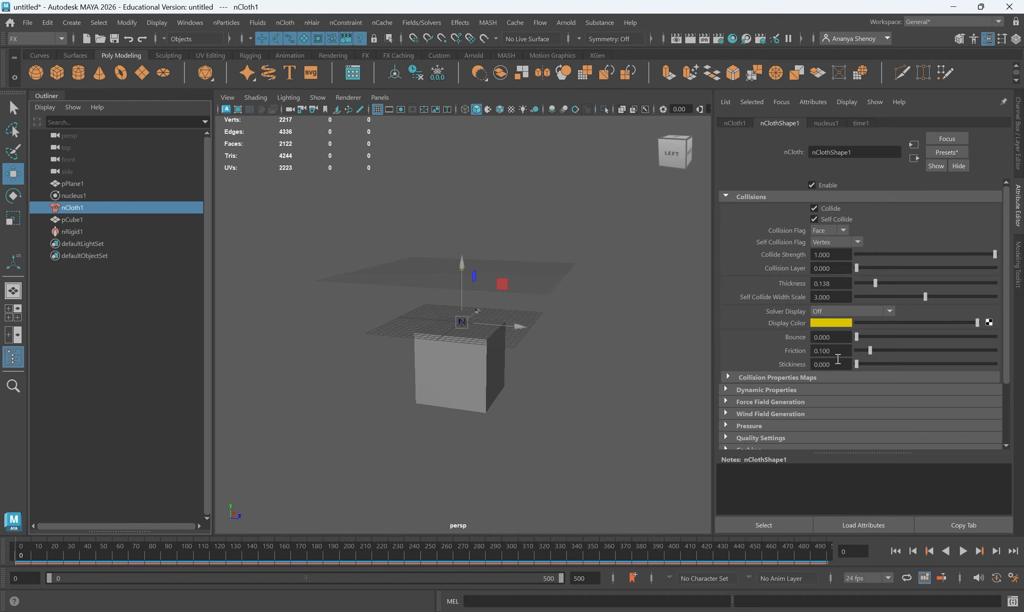
scroll(826, 369, "down", 3)
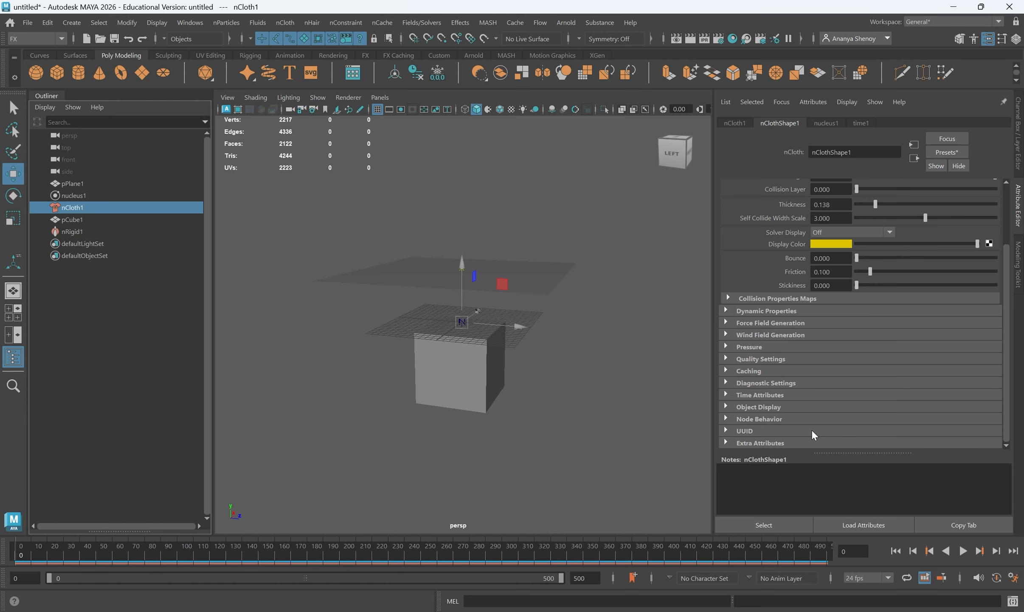
scroll(813, 427, "up", 3)
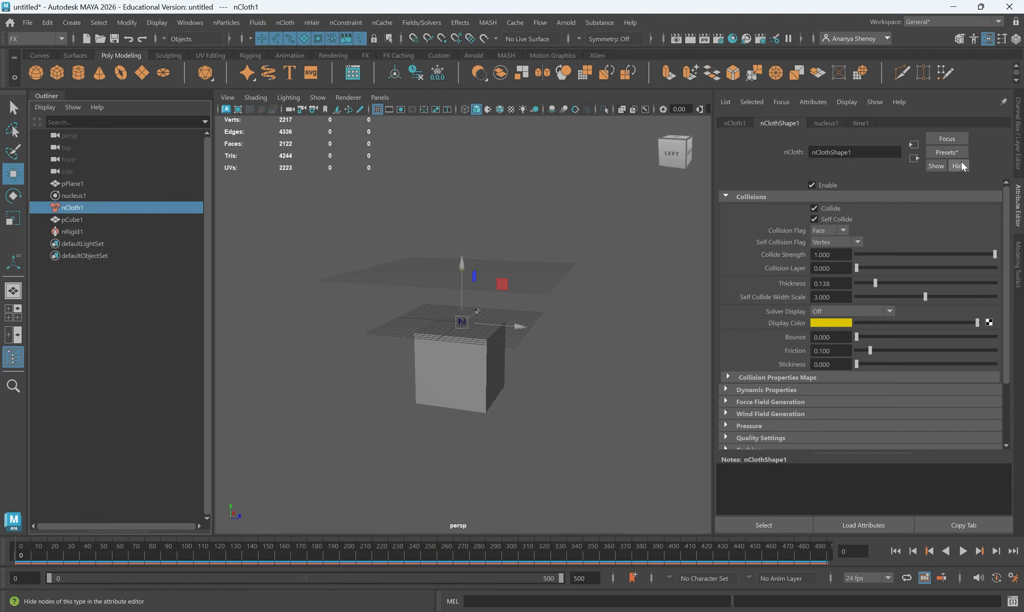
left_click(966, 150)
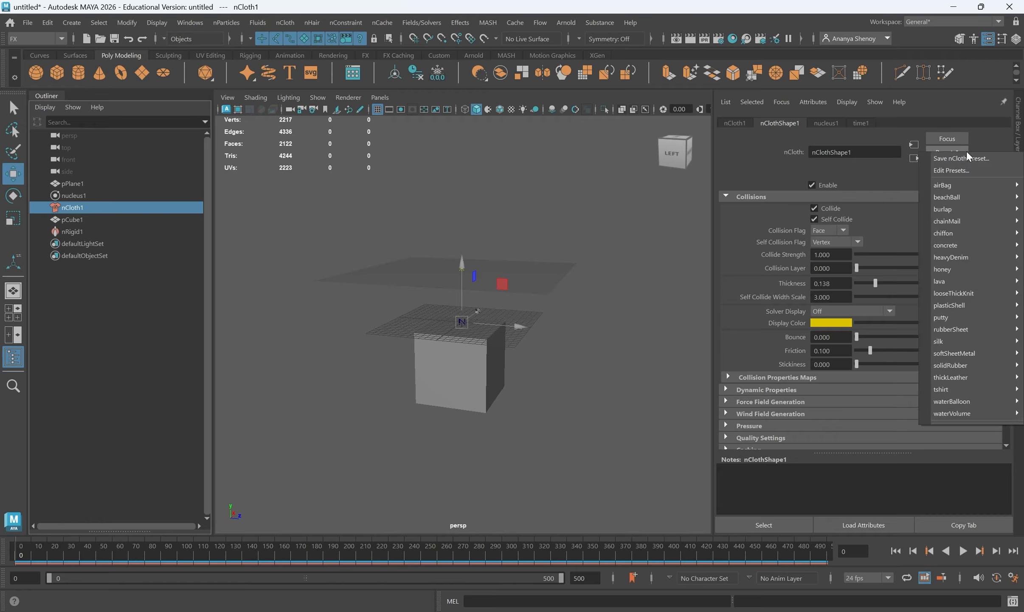
mouse_move(960, 243)
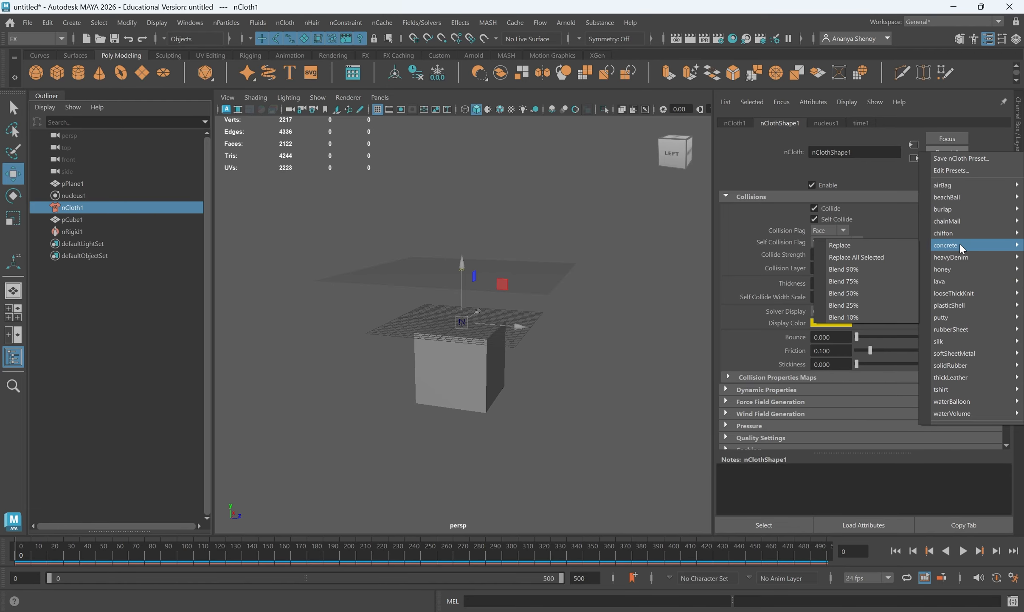
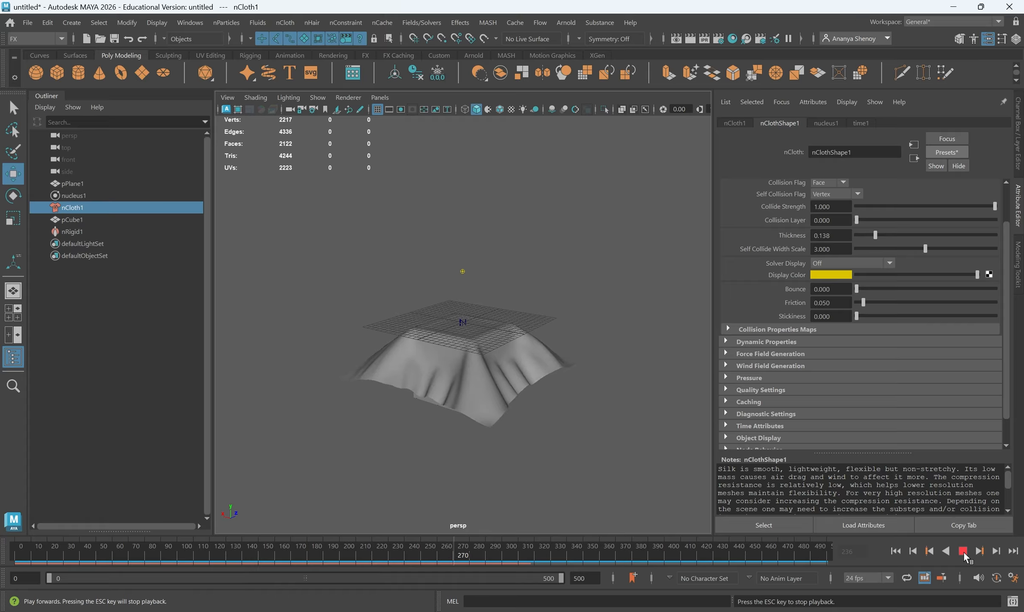
Stop the silk simulation, examine the drape from another side and return to frame 0
left_click(964, 551)
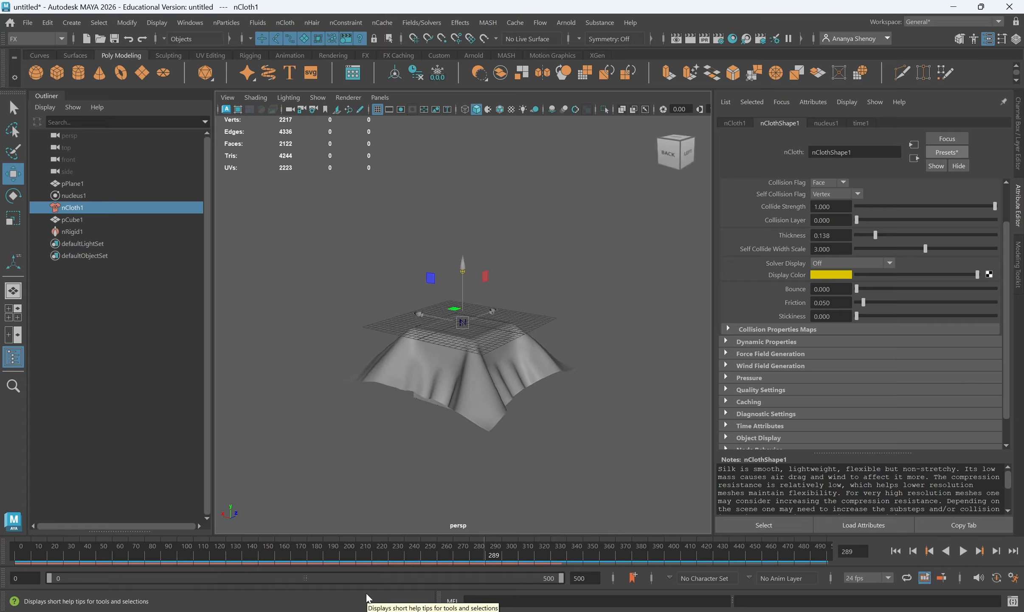
left_click_drag(492, 439, 562, 439, "alt")
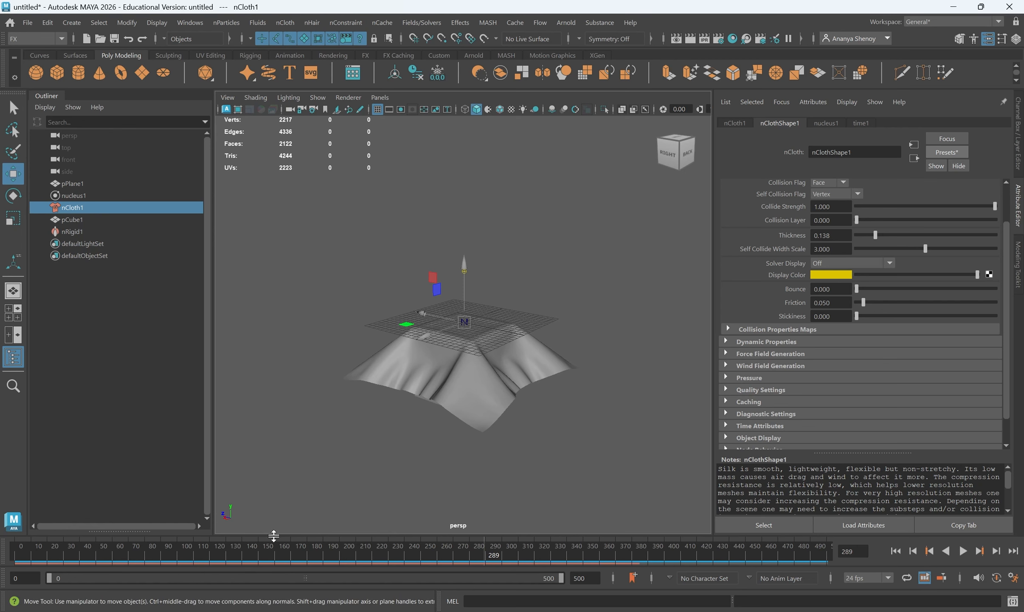
left_click_drag(179, 553, 1, 548)
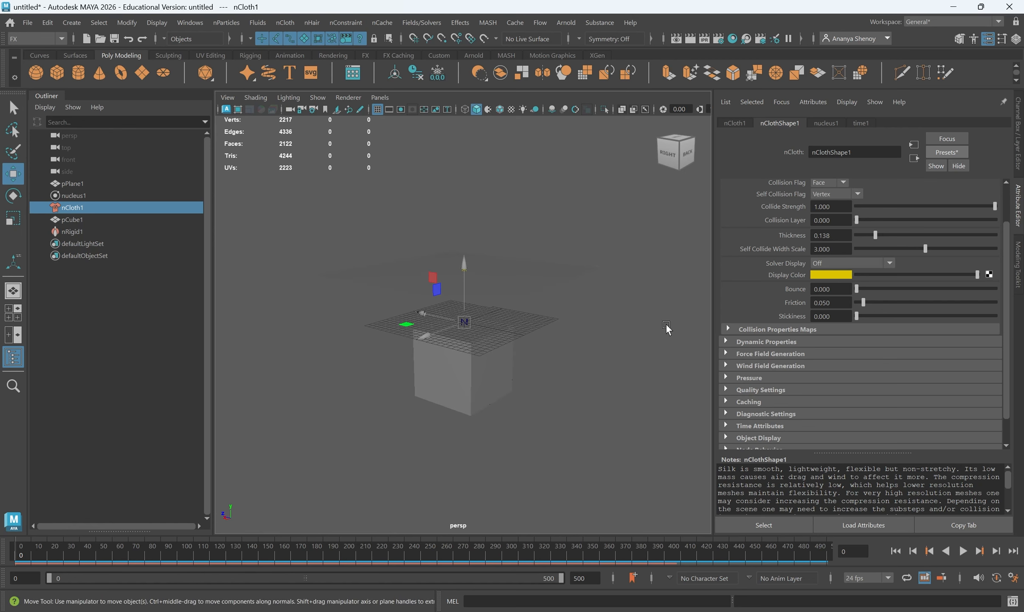
Replace nCloth1's material settings with the heavyDenim preset and clear the selection
scroll(935, 302, "up", 1)
left_click(1018, 159)
left_click(1019, 206)
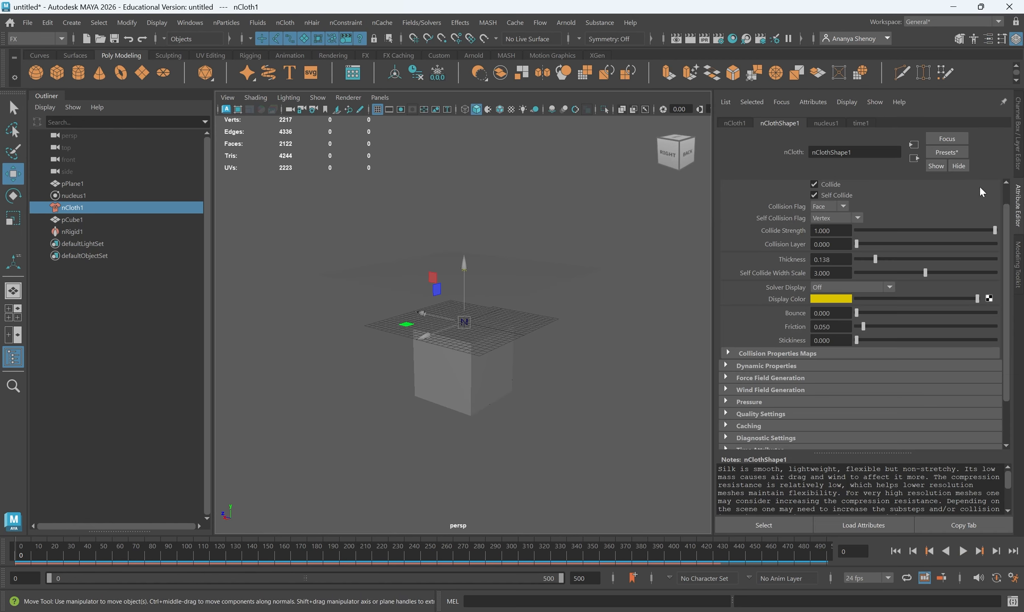
left_click(957, 154)
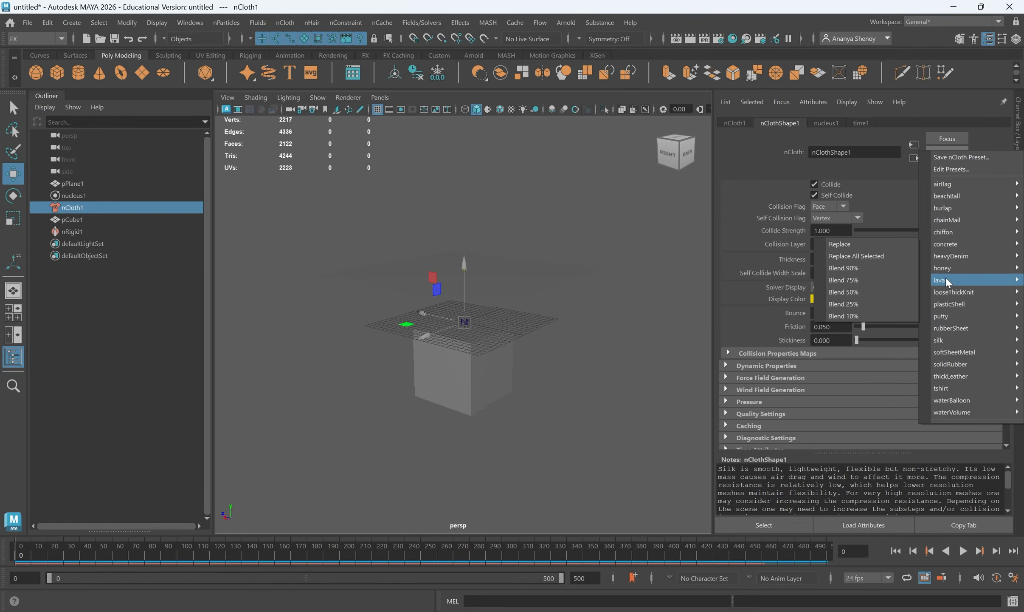
mouse_move(1014, 393)
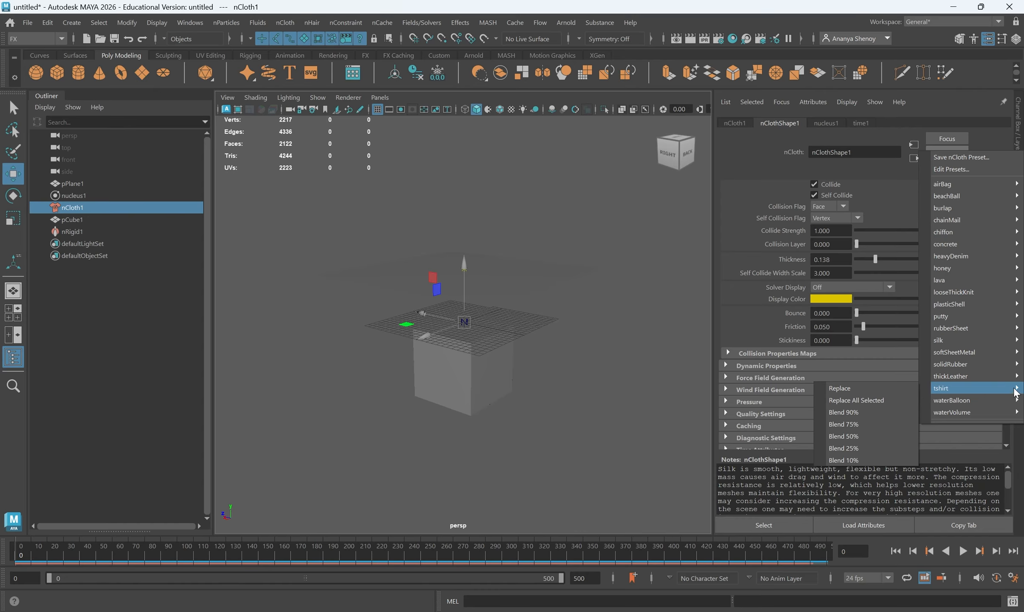
mouse_move(1002, 255)
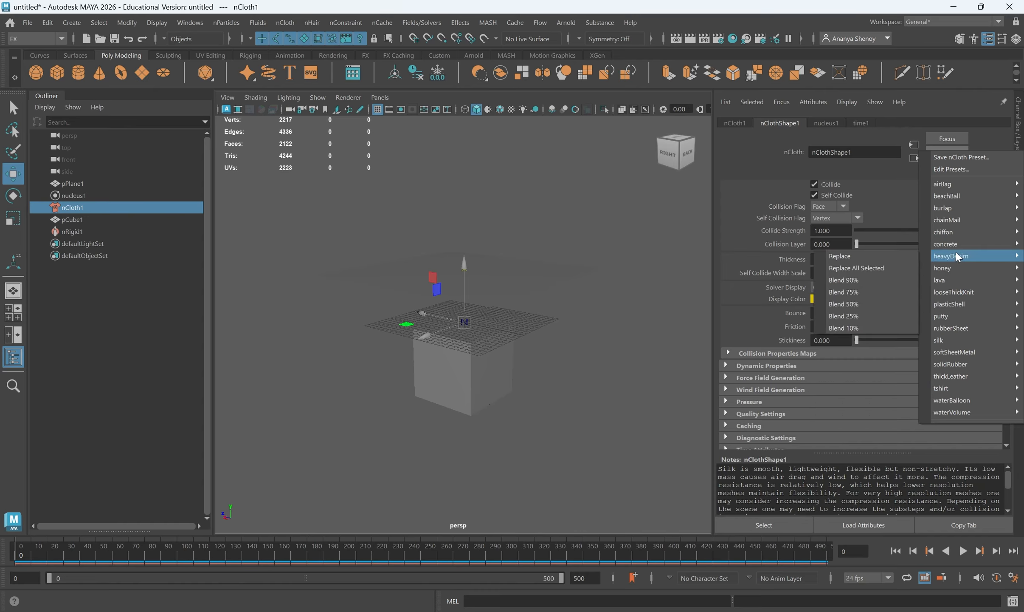
left_click(903, 256)
left_click(947, 152)
mouse_move(951, 262)
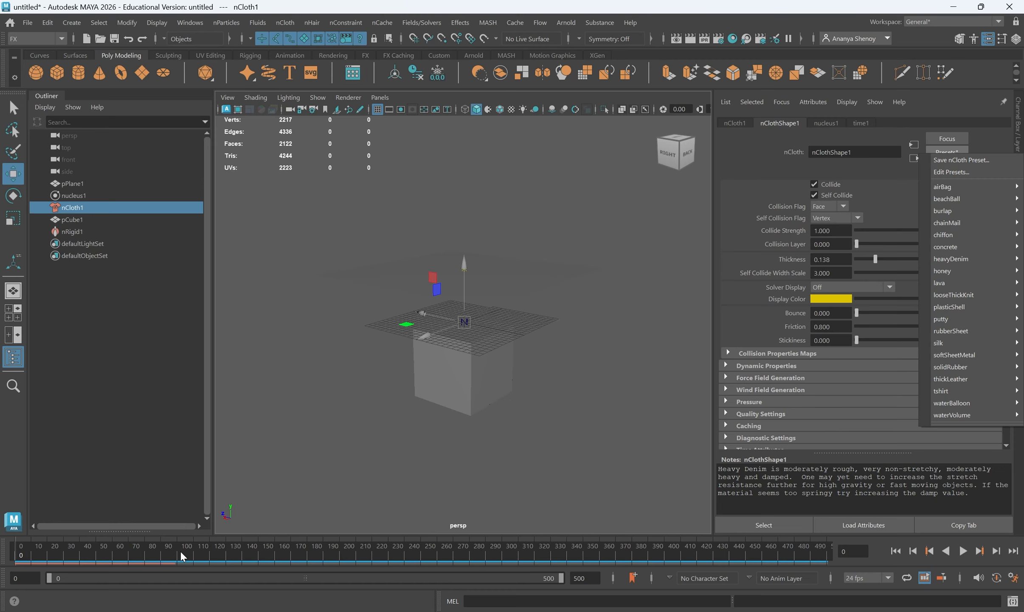
left_click(544, 466)
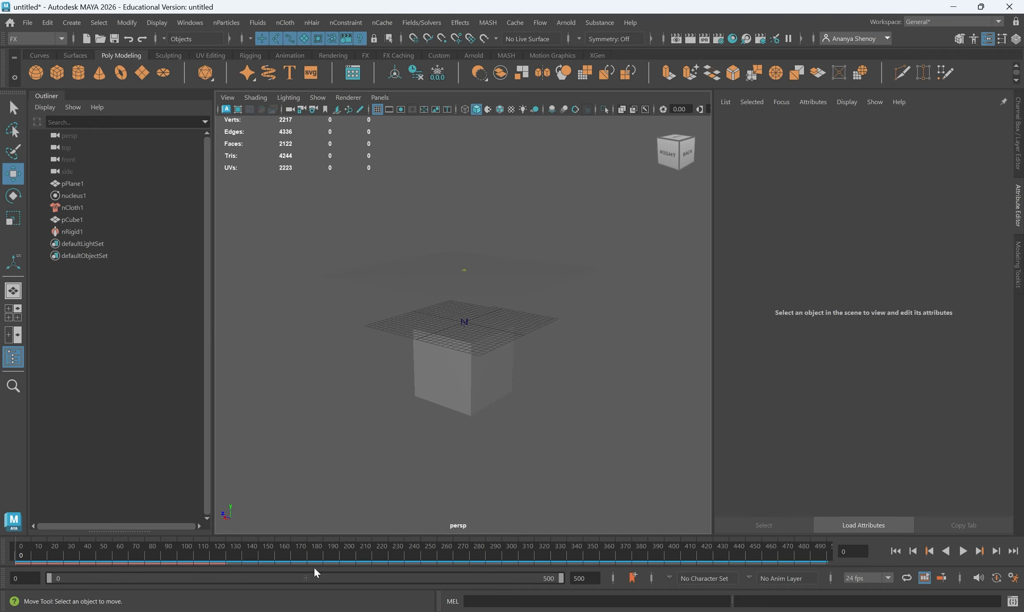
Play the heavy denim simulation, inspect the drape around the cube from several sides and return to frame 0
left_click(963, 550)
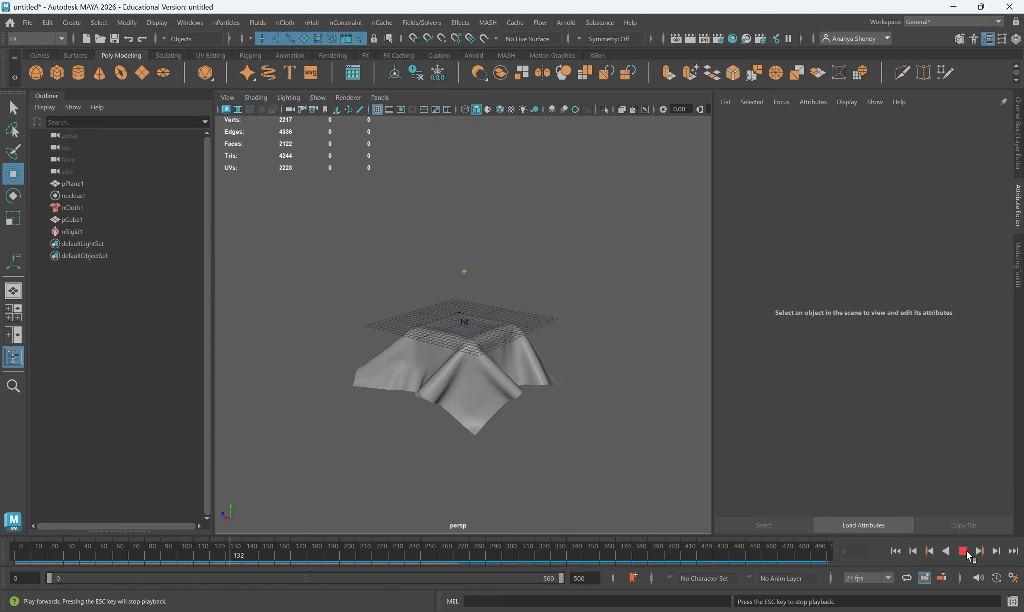
left_click(963, 551)
left_click_drag(637, 399, 532, 386, "alt")
scroll(425, 434, "up", 5)
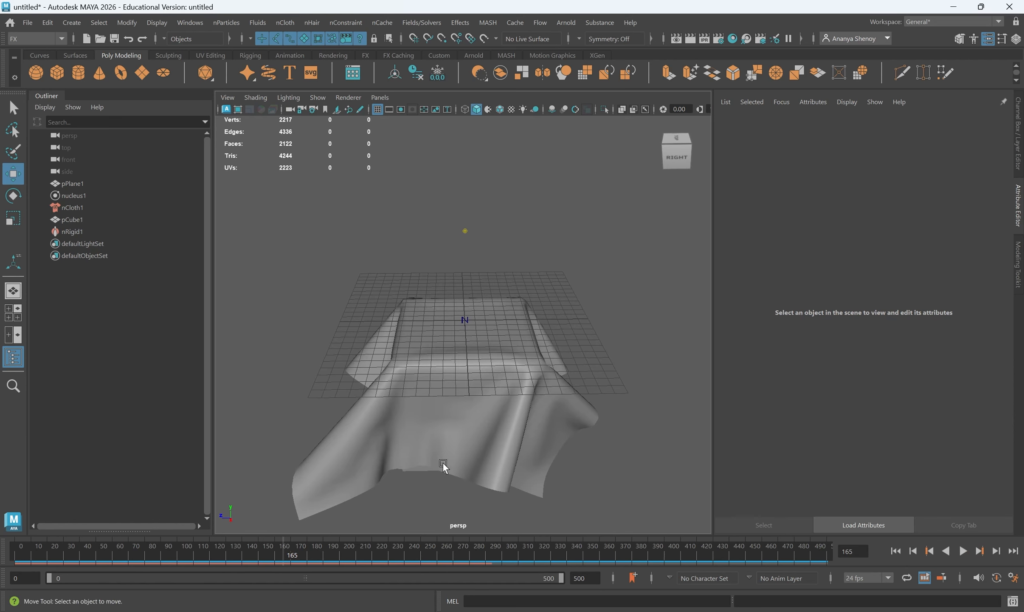
left_click_drag(443, 466, 616, 474, "alt")
left_click(963, 552)
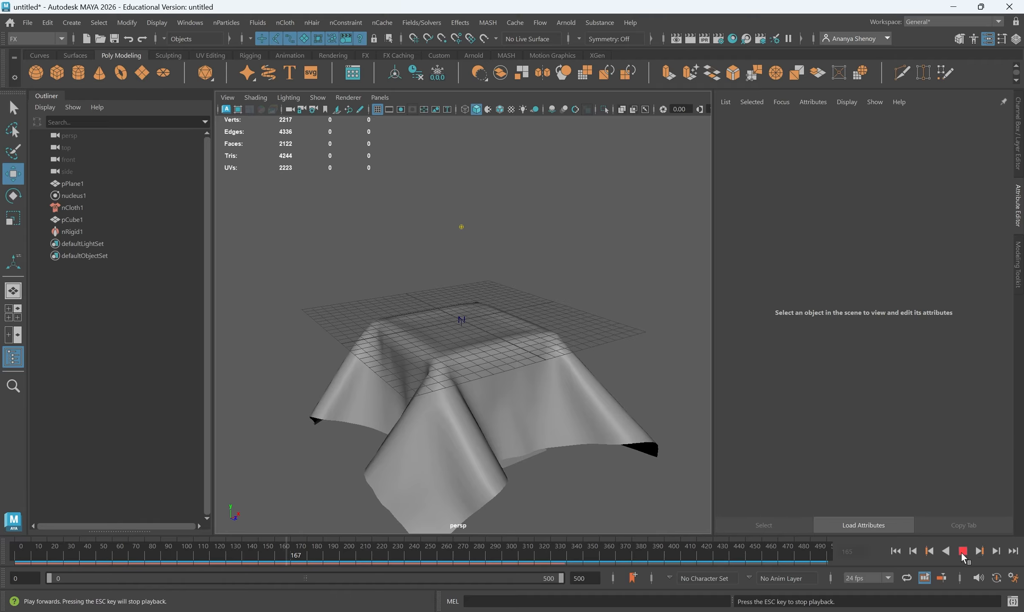
left_click(962, 551)
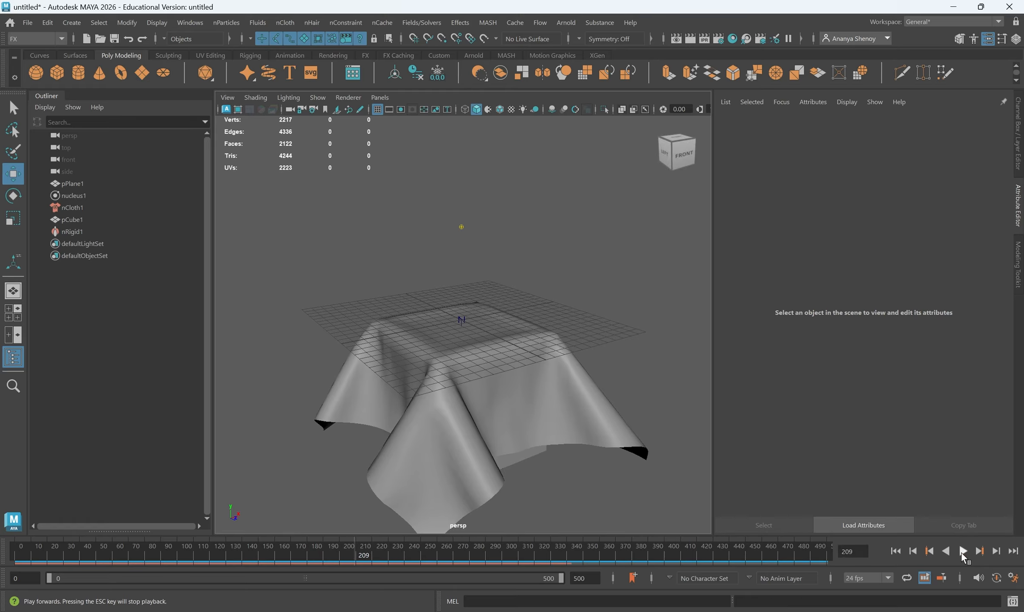
left_click_drag(26, 558, 13, 558)
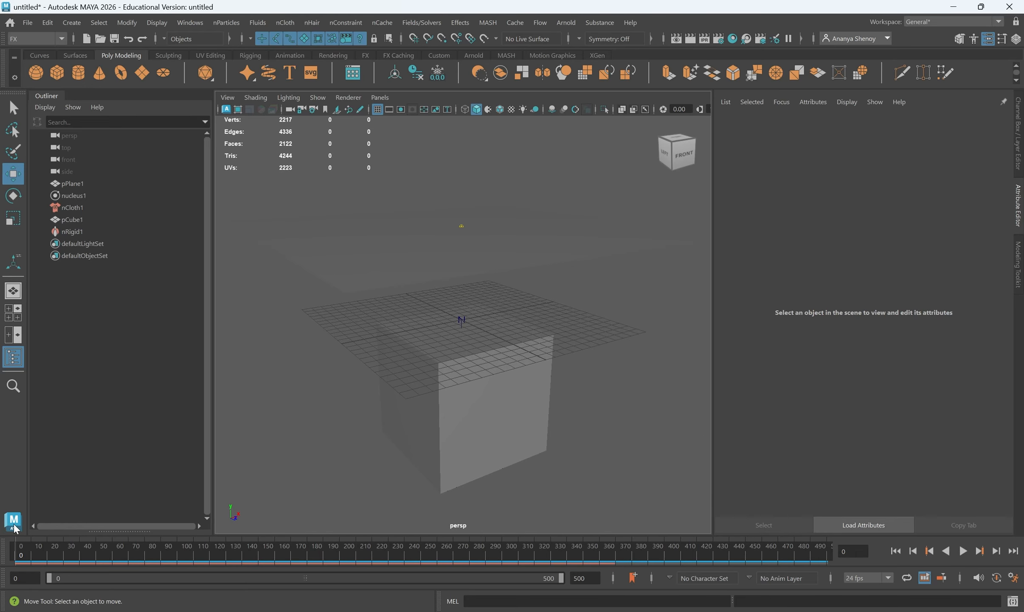
Set the cube's nRigid1 collision thickness to about 0.137 and its friction to about 0.071
left_click_drag(343, 493, 477, 442, "alt")
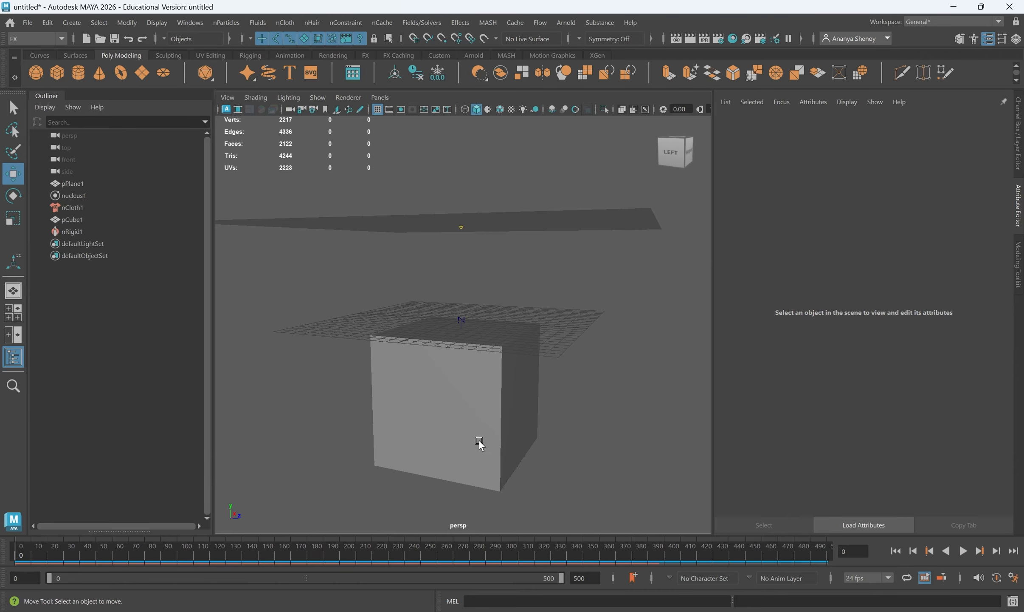
left_click(479, 418)
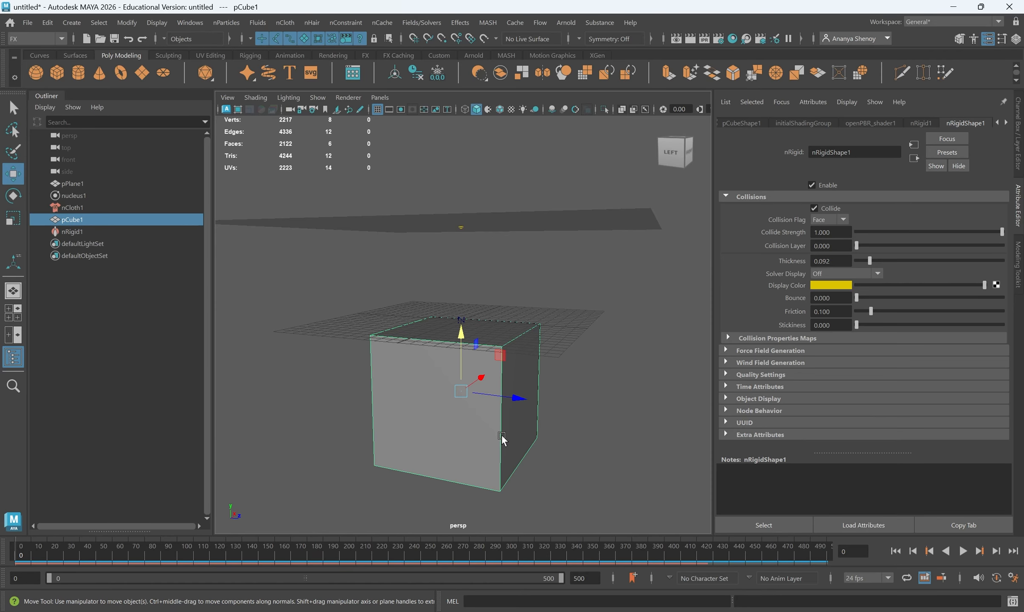
left_click(62, 234)
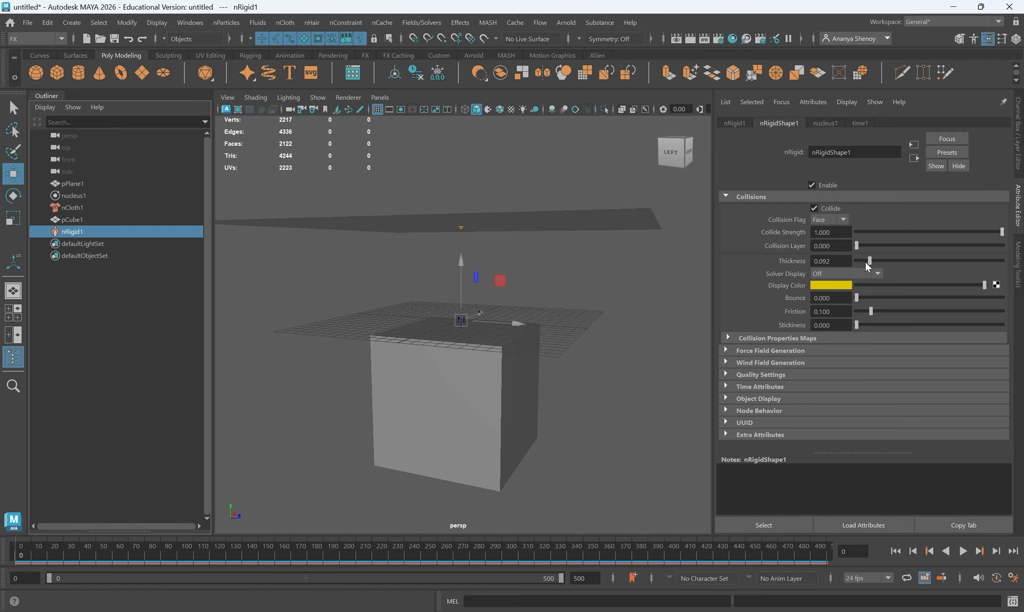
left_click_drag(866, 262, 885, 259)
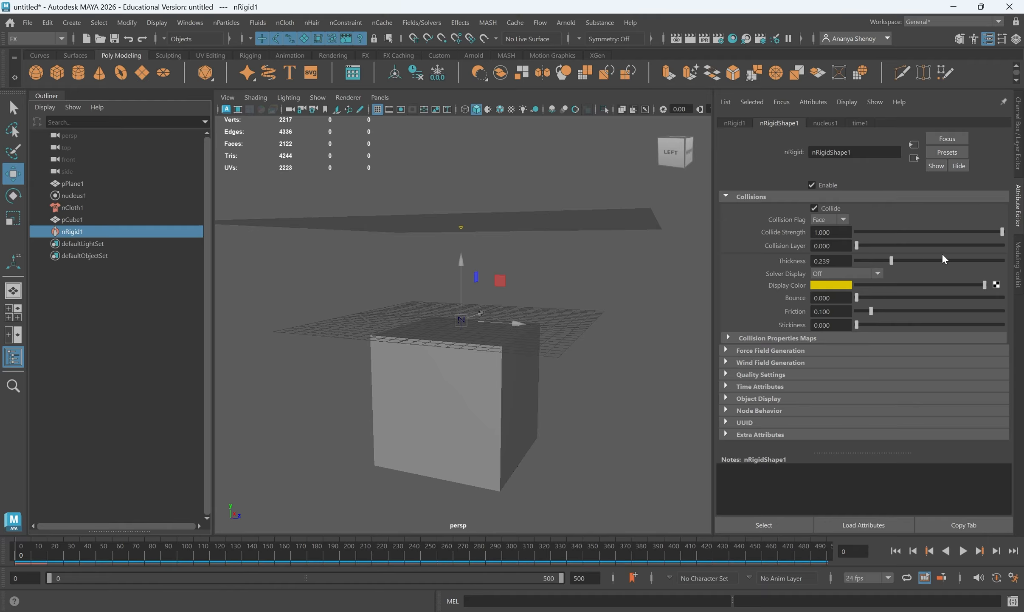
left_click(879, 261)
left_click_drag(870, 312, 867, 313)
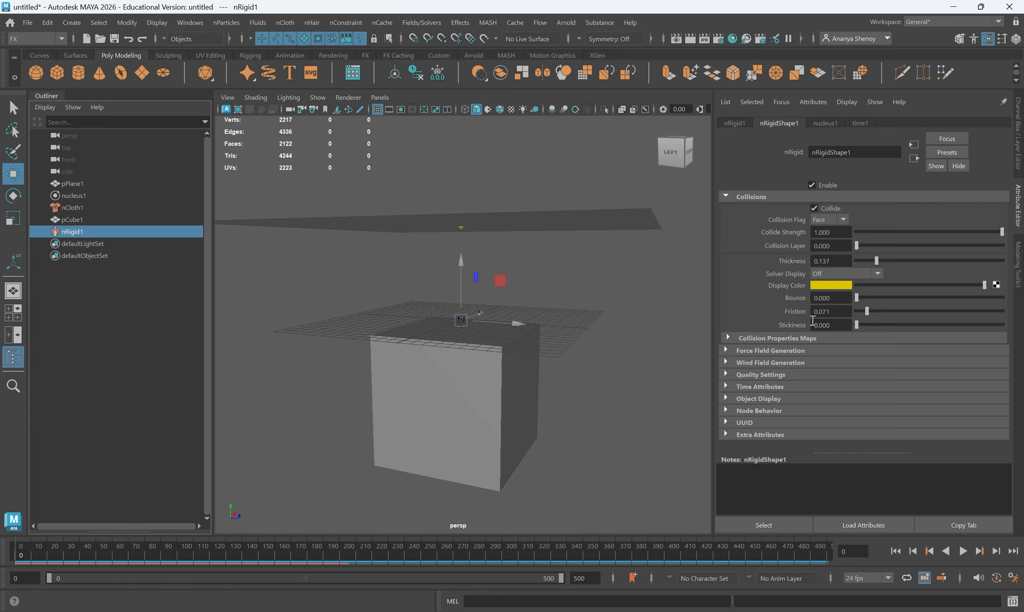
Play the simulation with the new collider settings, stop it, return to frame 0 and view the plane and cube from several sides
left_click(964, 551)
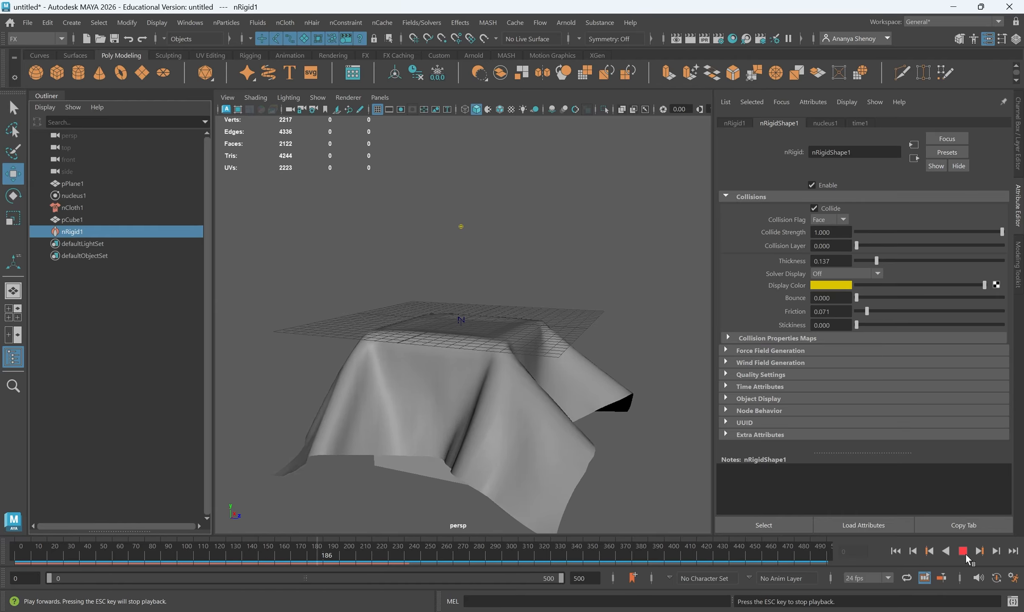
left_click(963, 551)
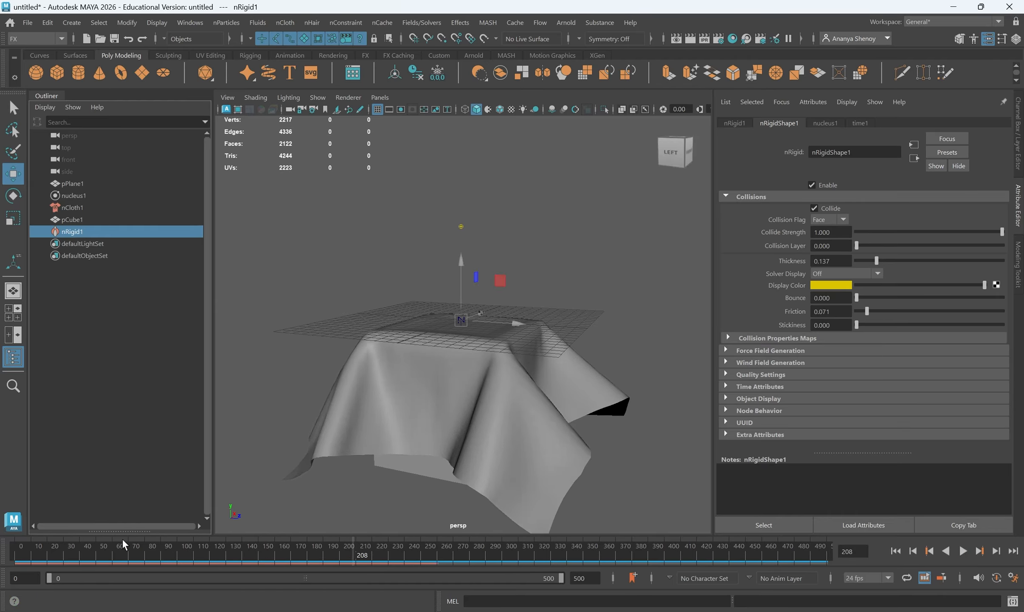
left_click(96, 554)
left_click_drag(96, 554, 20, 554)
left_click_drag(515, 341, 477, 355, "alt")
scroll(478, 355, "down", 5)
left_click_drag(636, 334, 363, 293, "alt")
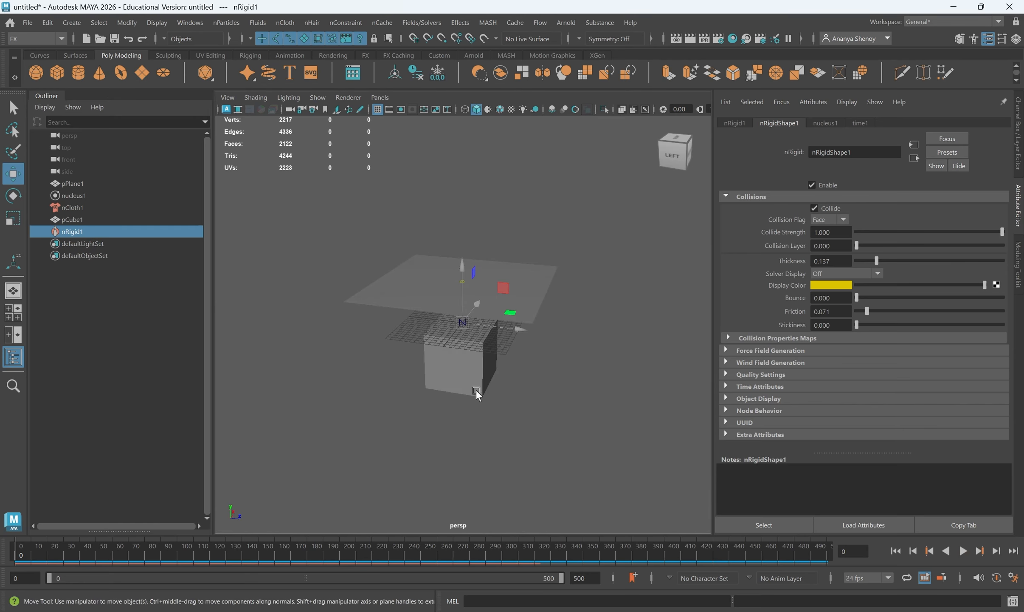
left_click_drag(476, 391, 491, 373, "alt")
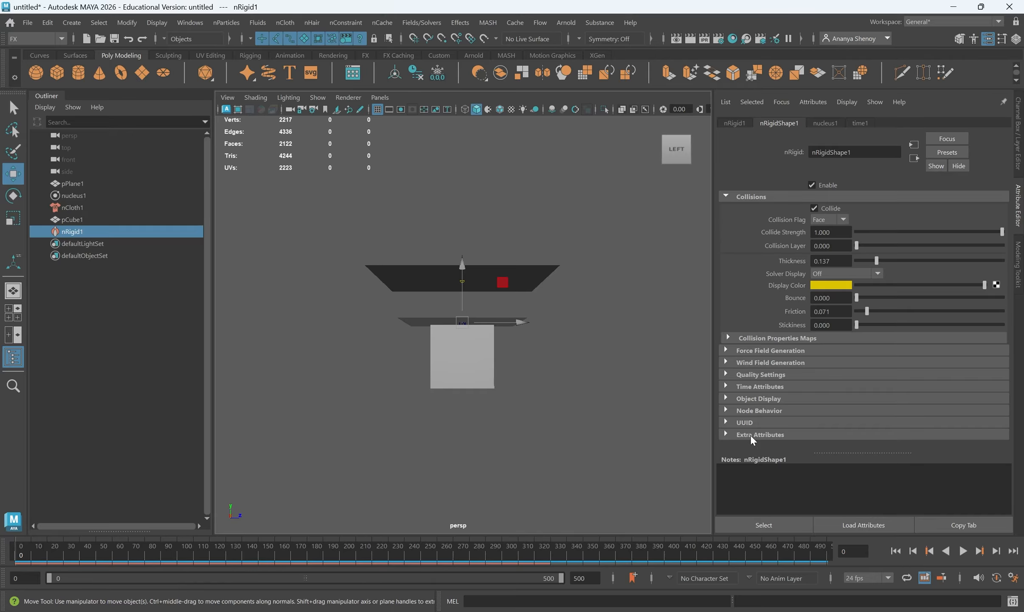
Examine nucleus1's gravity, wind and ground plane settings, and select the cloth plane above the cube
left_click(74, 218)
left_click(81, 195)
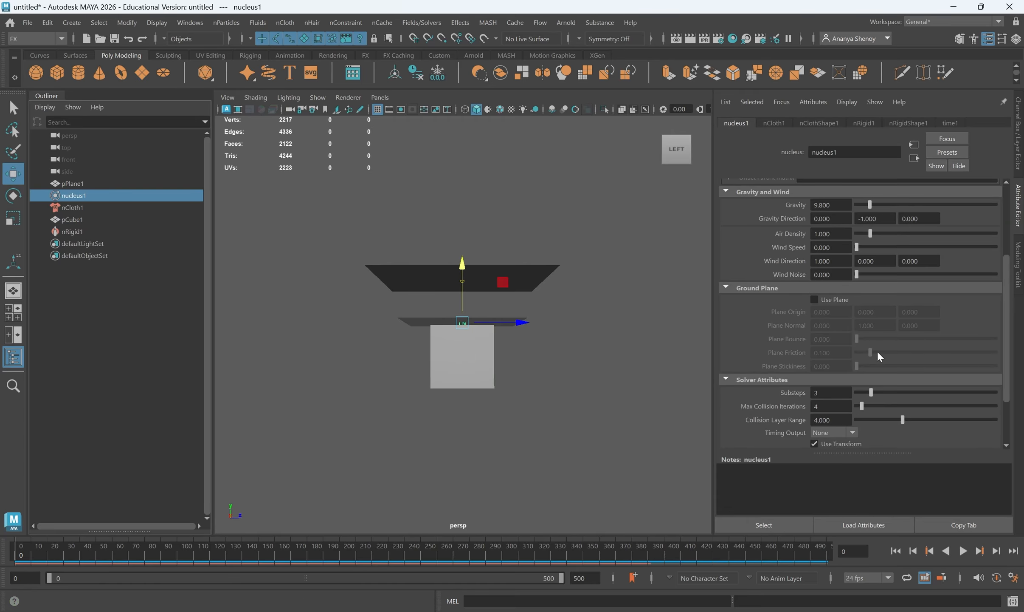
scroll(821, 342, "up", 2)
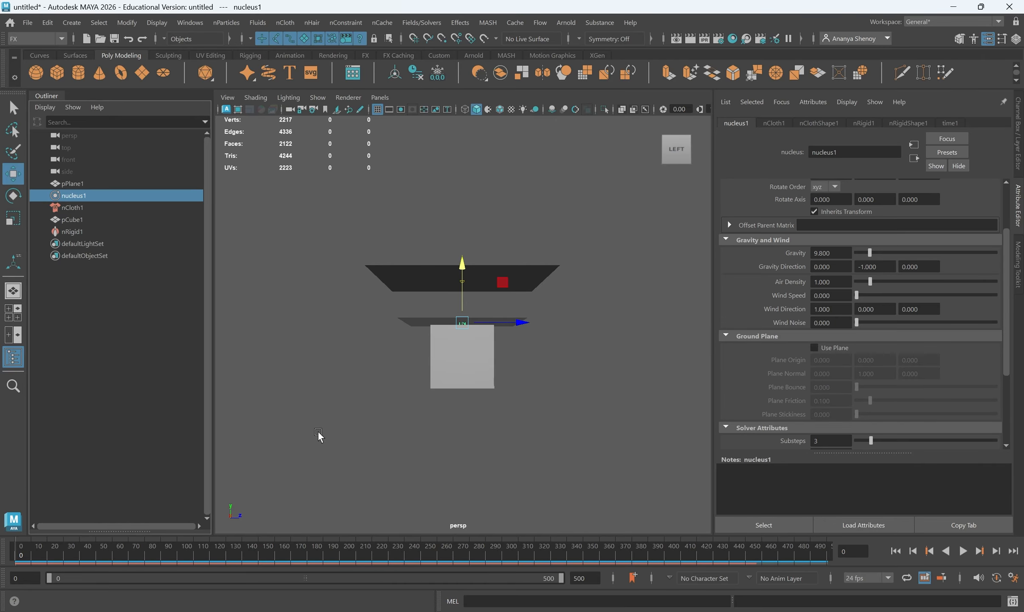
left_click_drag(456, 445, 451, 467, "alt")
left_click(529, 269)
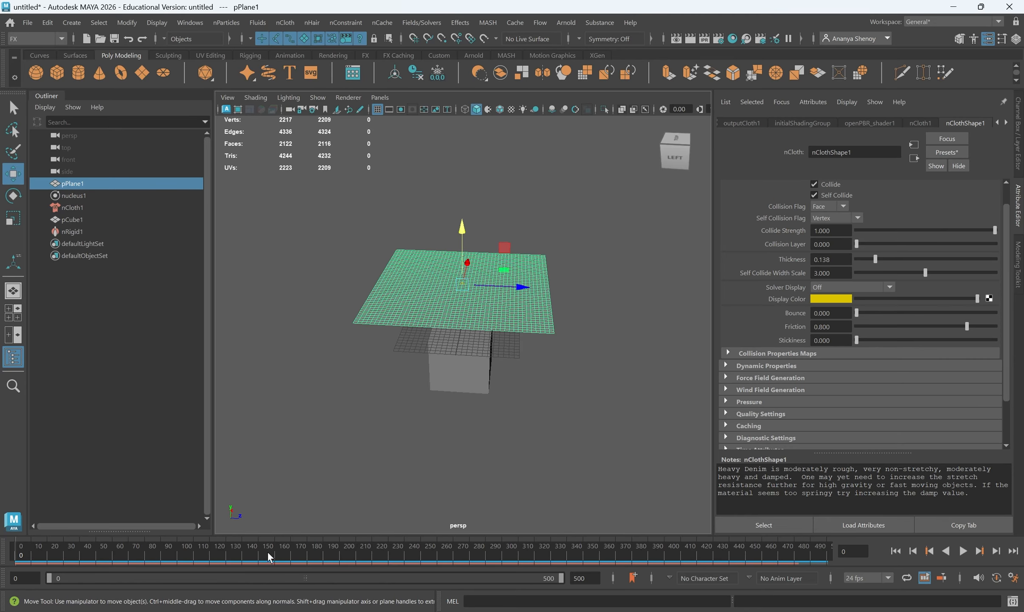
left_click_drag(363, 439, 408, 406, "alt")
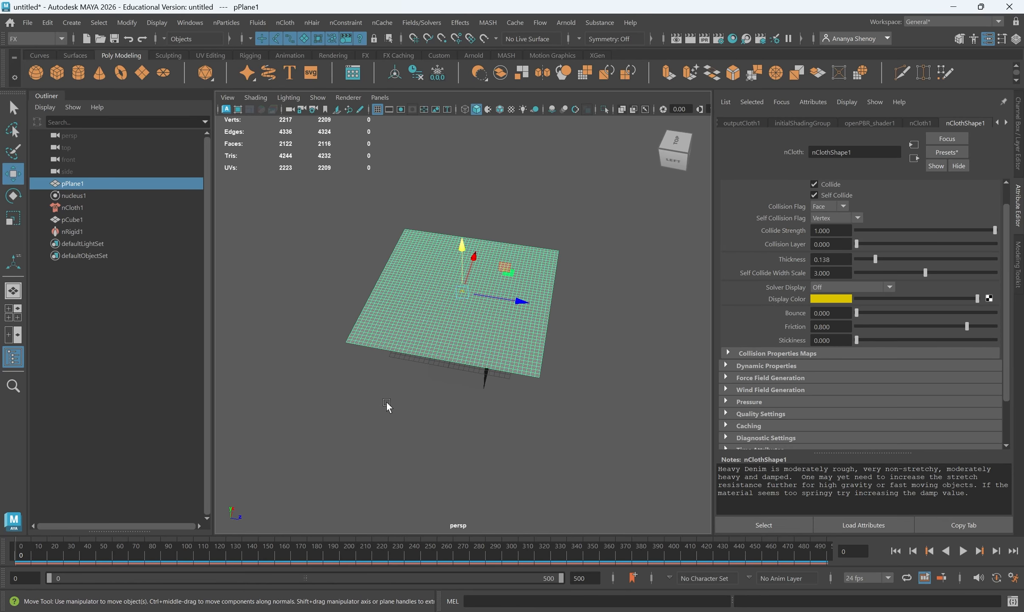
mouse_move(461, 344)
left_mouse_down("alt")
mouse_move(464, 302)
mouse_move(458, 369)
mouse_move(459, 356)
left_mouse_up("alt")
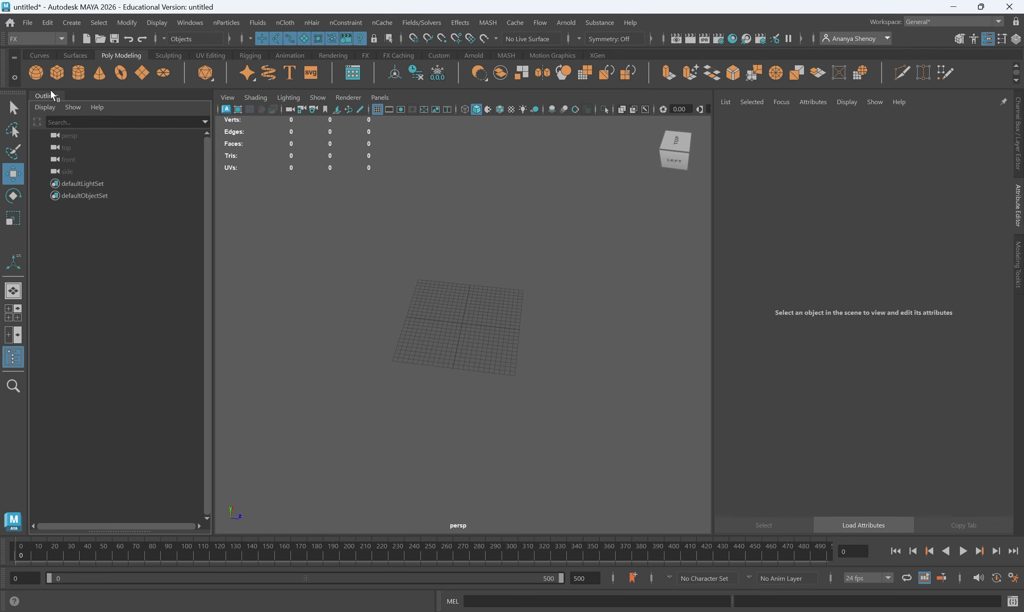
Create a polygon cube at the origin of the empty scene
left_click(57, 73)
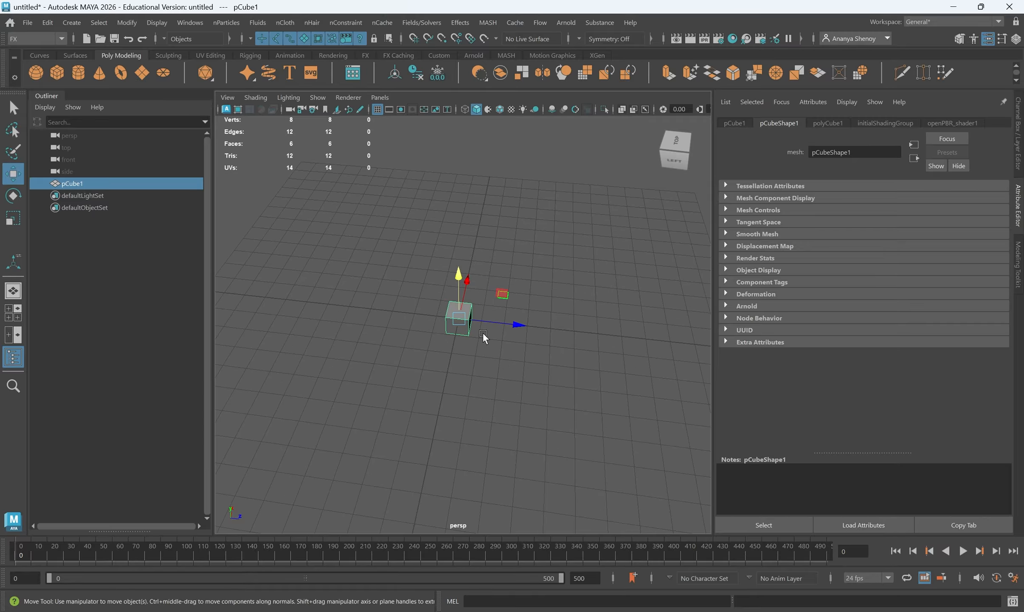
key("r")
left_click_drag(459, 317, 608, 331)
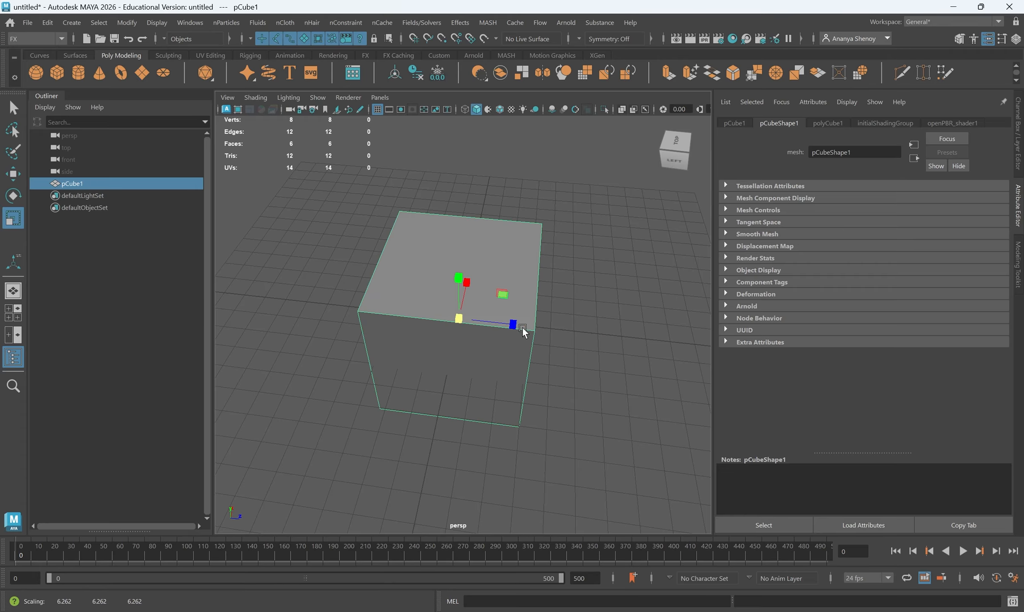
left_click_drag(522, 326, 594, 339)
left_click_drag(500, 347, 432, 361, "alt")
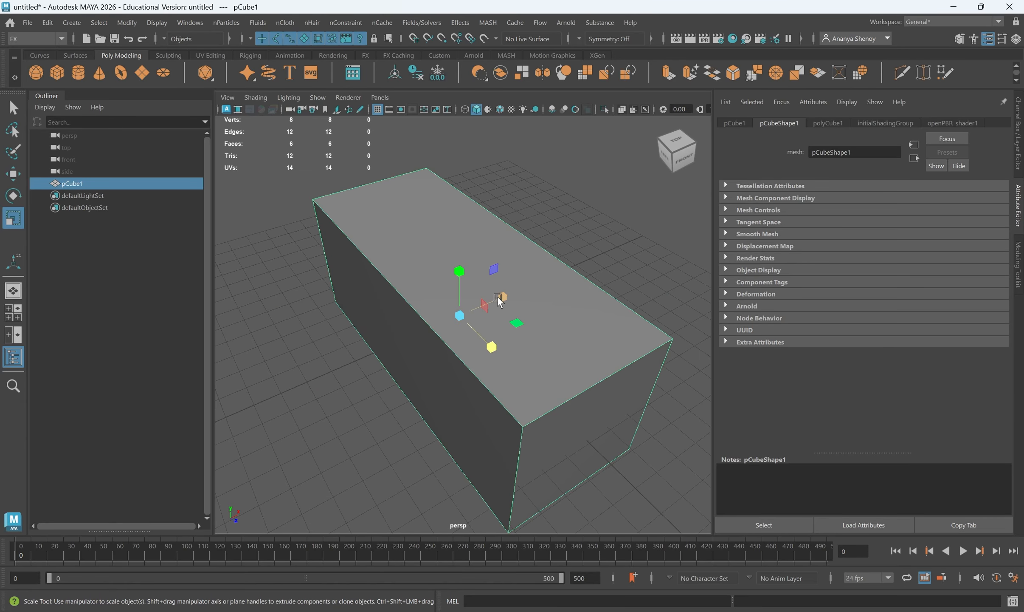
left_click_drag(498, 297, 529, 285)
left_click_drag(463, 271, 516, 332)
key("ctrl+z")
key("ctrl+z")
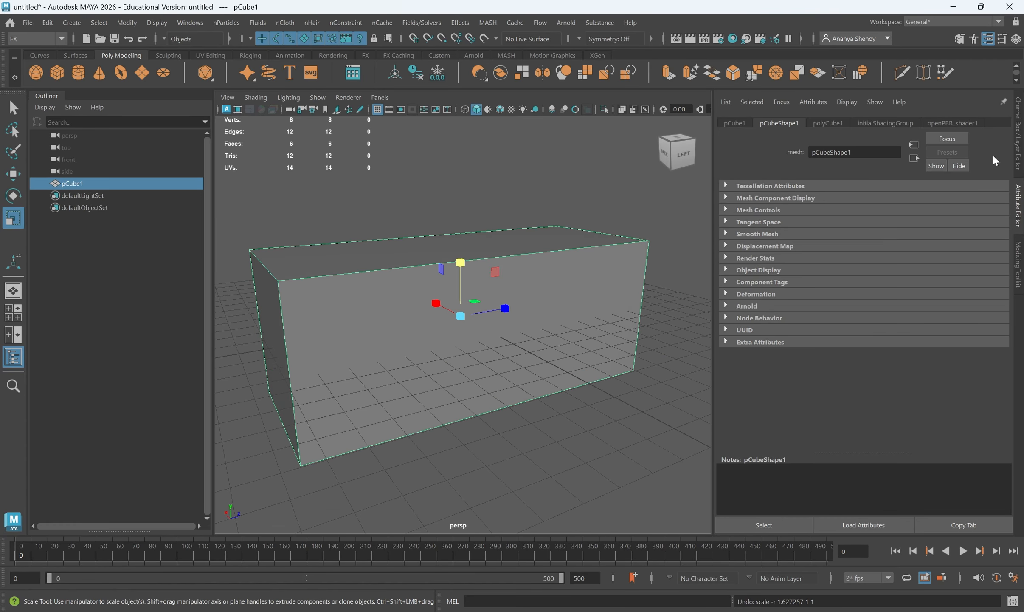
key("ctrl+z")
key("ctrl+z")
Set the cube's polyCube1 width to 9.8 and depth to 6.9 to form a flat slab
left_click(1018, 128)
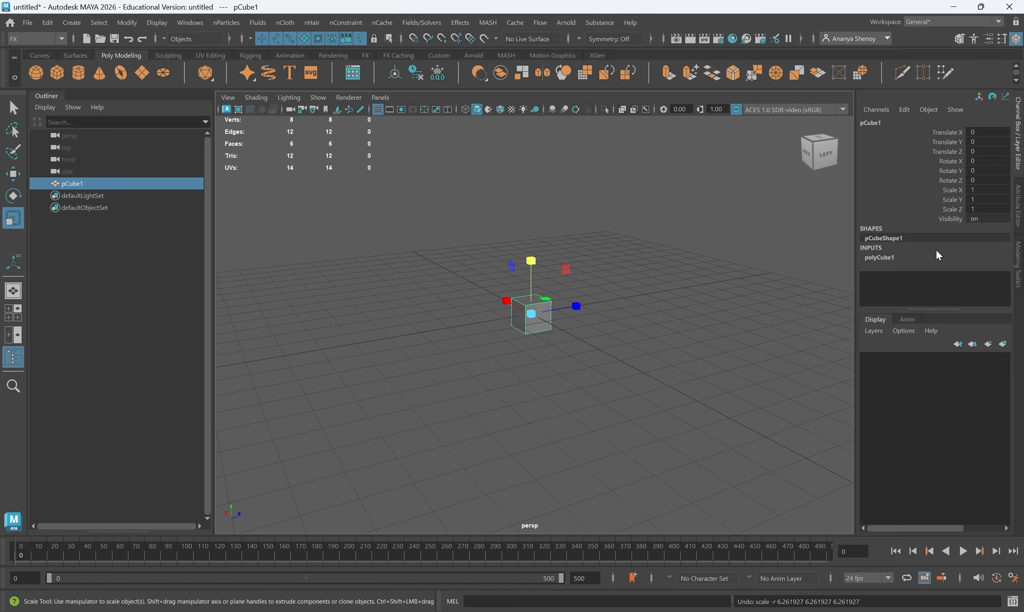
left_click(888, 257)
left_click(941, 278)
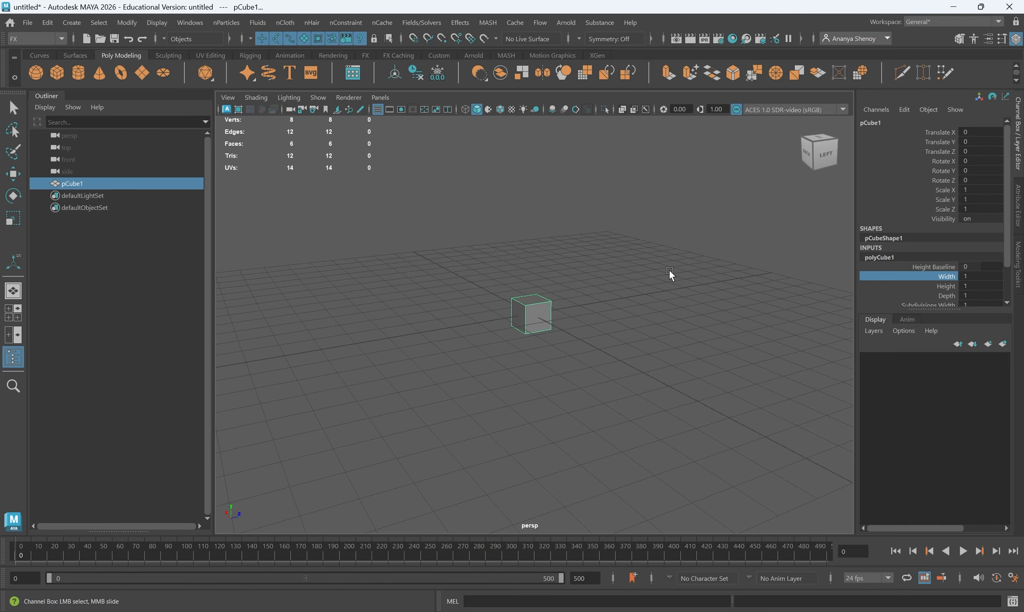
middle_click_drag(669, 277, 726, 280)
left_click(955, 287)
middle_click_drag(792, 309, 812, 293)
left_click(947, 295)
left_click_drag(645, 306, 641, 341, "alt")
scroll(951, 286, "down", 3)
Set the slab's width, height and depth subdivisions together to 23
left_click(928, 280)
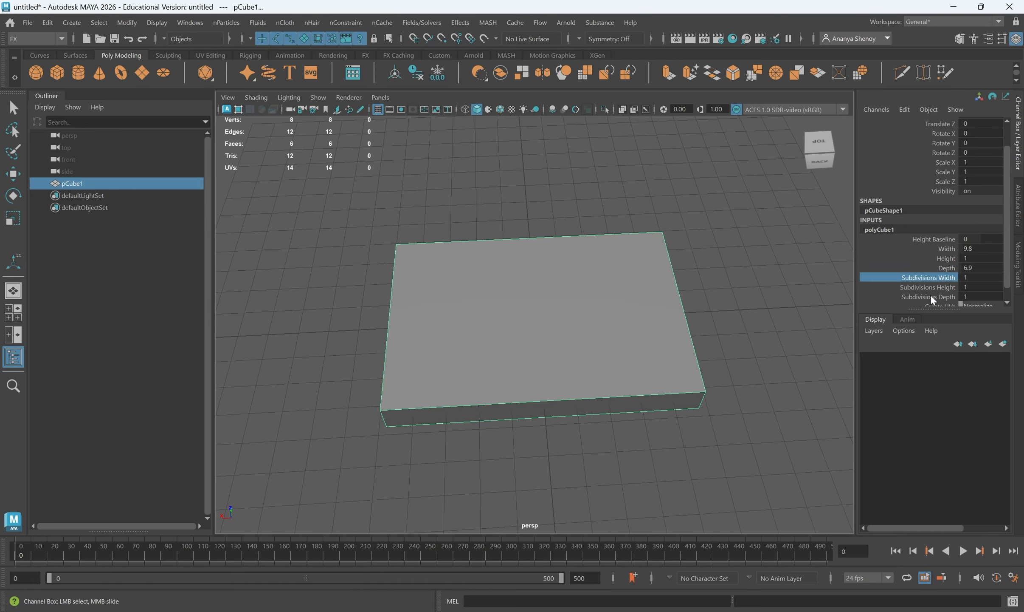
left_click(931, 297, "shift")
middle_click_drag(737, 238, 798, 258)
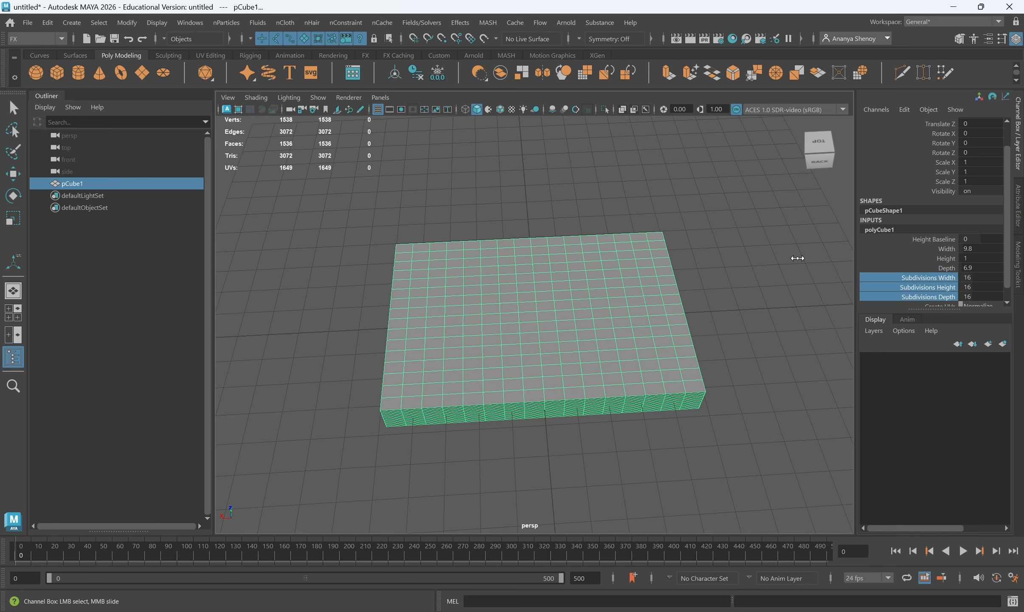
left_click_drag(720, 279, 715, 305, "alt")
middle_click_drag(766, 289, 792, 295)
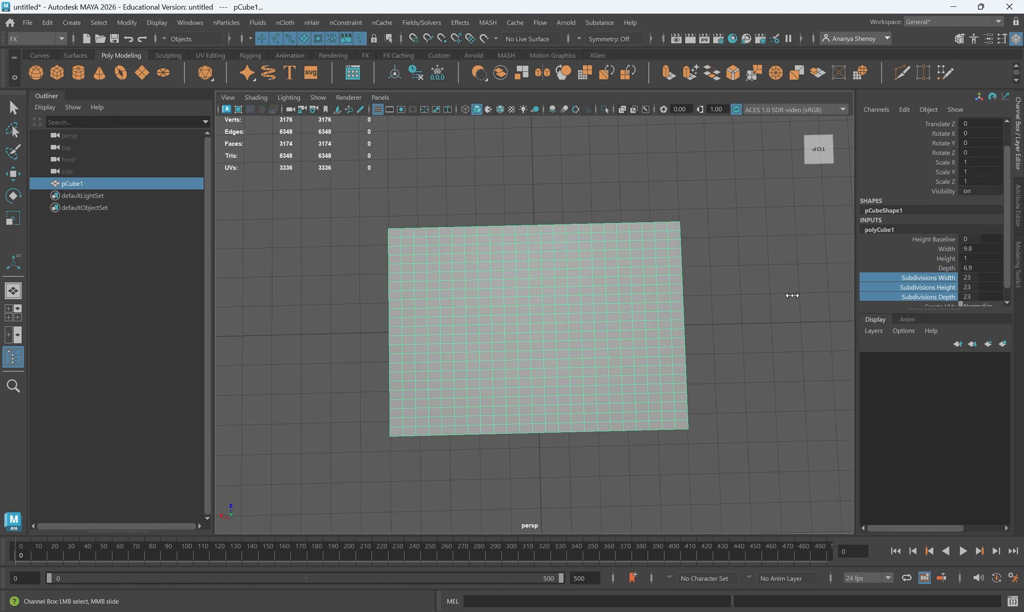
left_click_drag(778, 315, 771, 277, "alt")
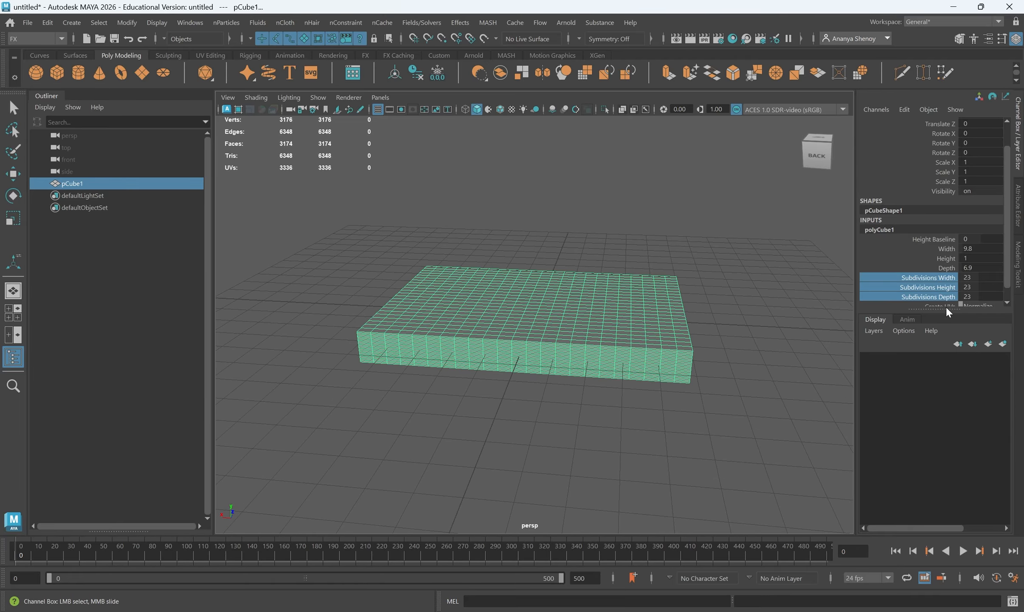
left_click(942, 299)
middle_click_drag(790, 279, 990, 351)
key("ctrl+z")
left_click_drag(556, 298, 541, 360, "alt")
scroll(608, 342, "down", 3)
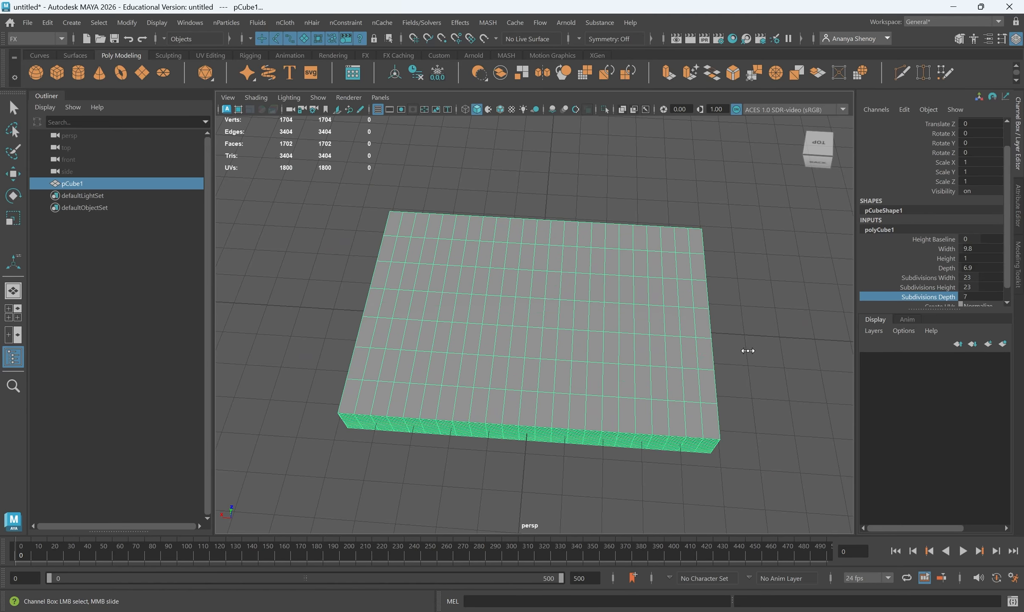
Set the slab's height subdivisions to 8
left_click(931, 288)
middle_click_drag(751, 305, 805, 328)
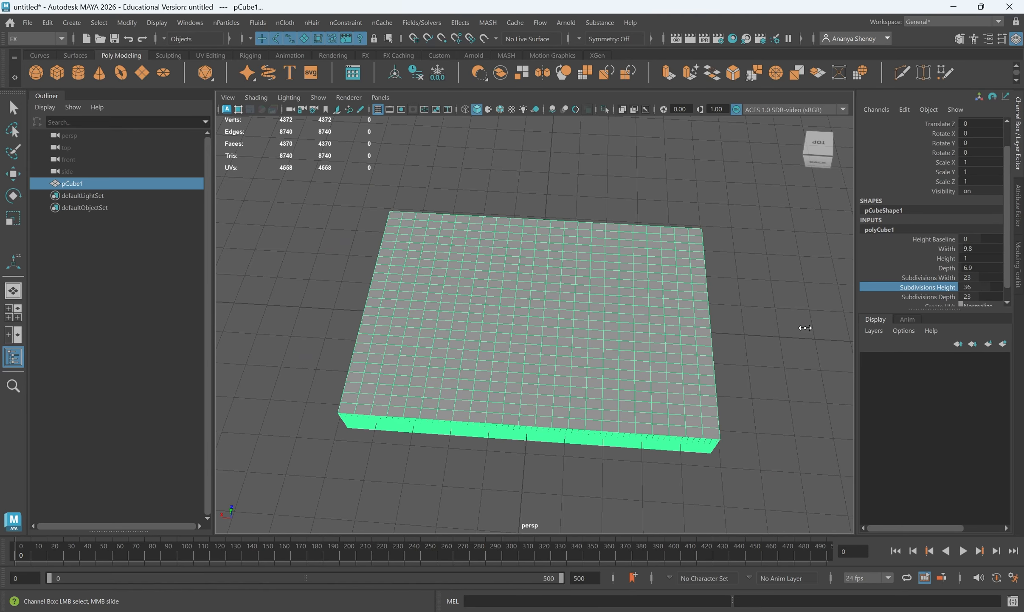
left_click_drag(704, 357, 676, 310, "alt")
middle_click_drag(763, 305, 664, 311)
Set the slab's width subdivisions to 34 and check the mesh density from above and from the side
left_click(910, 278)
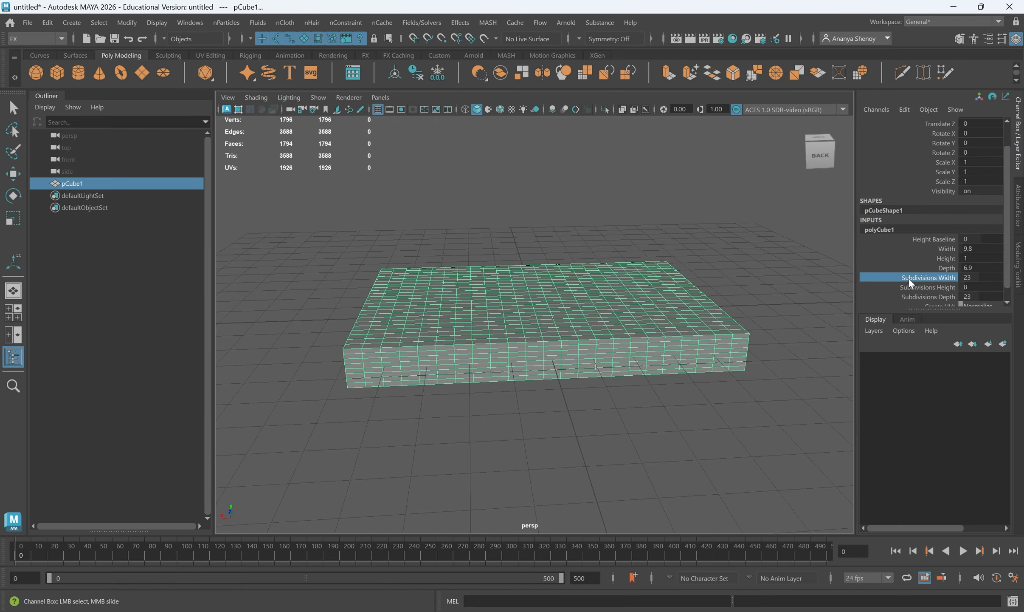
middle_click_drag(774, 268, 816, 289)
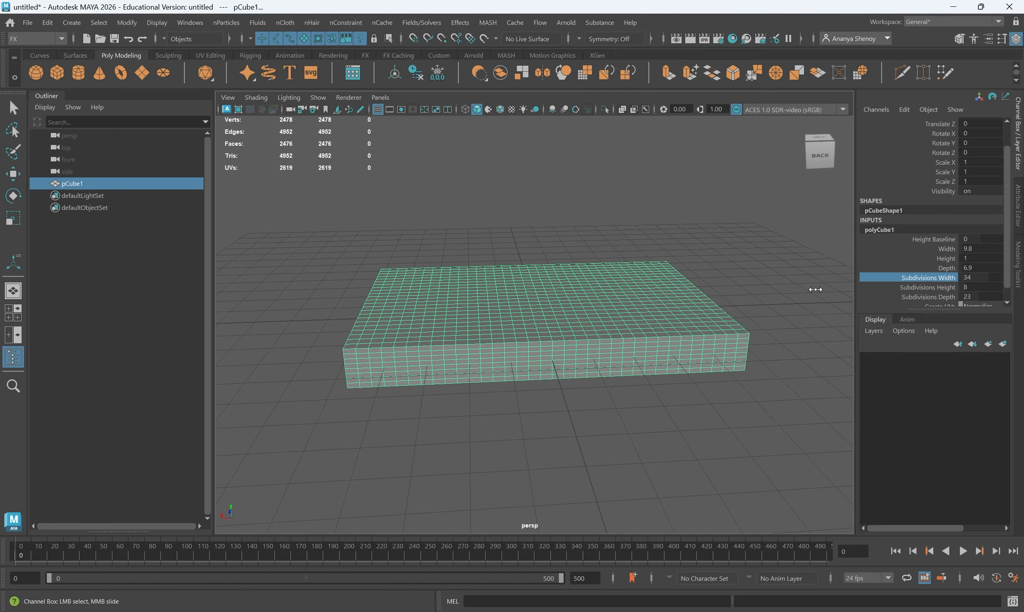
left_click_drag(816, 289, 744, 337, "alt")
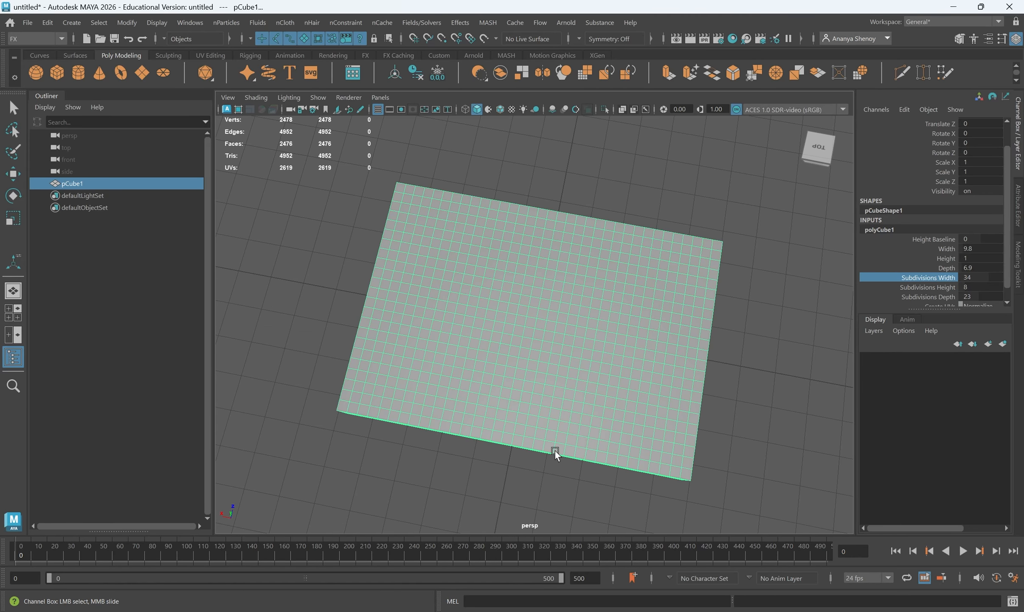
left_click_drag(567, 383, 572, 355, "alt")
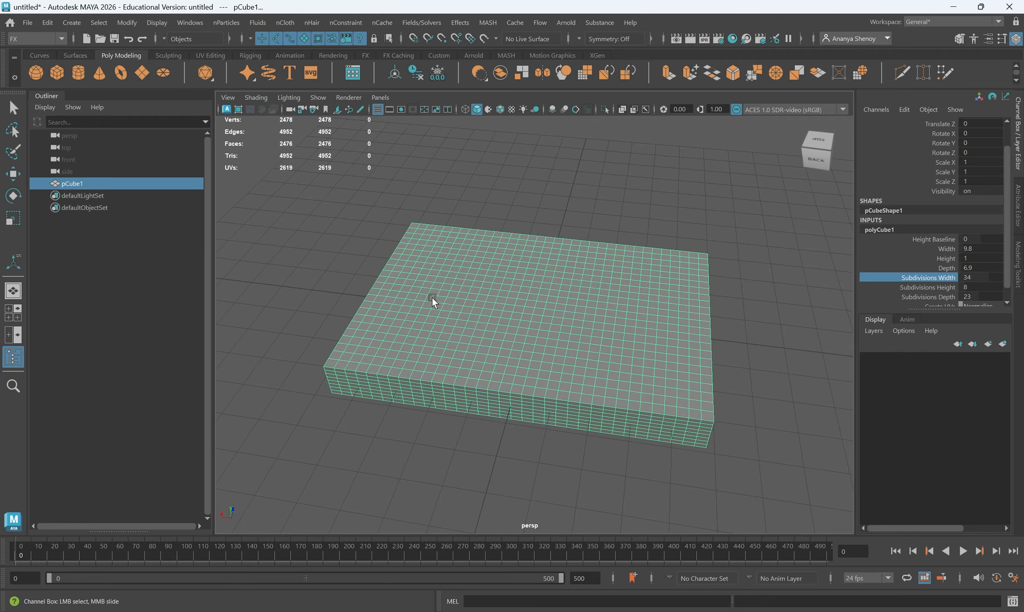
left_click_drag(411, 342, 442, 373, "alt")
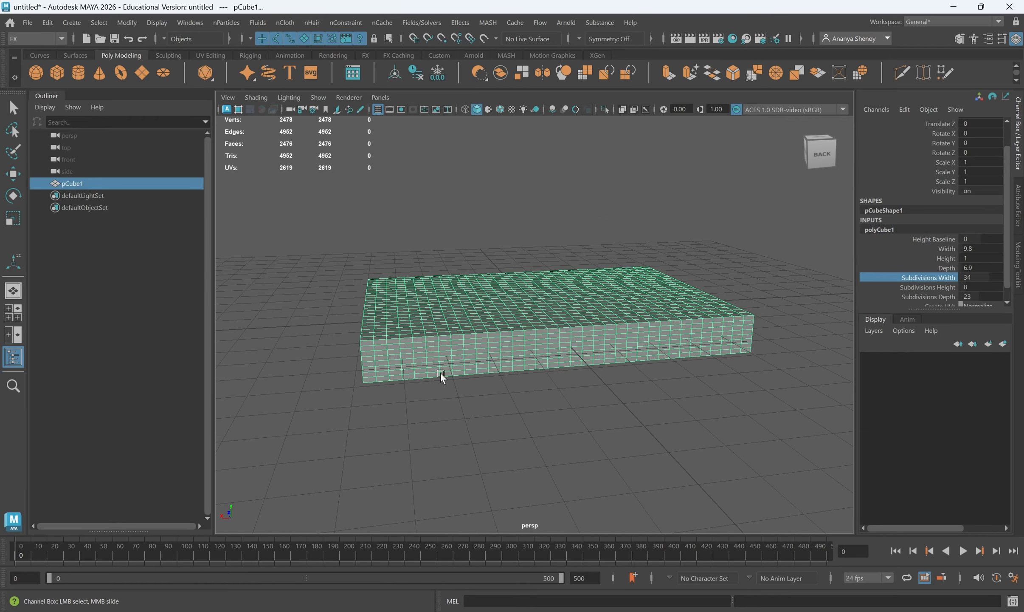
Delete the construction history of the subdivided slab
key("r")
left_click(48, 22)
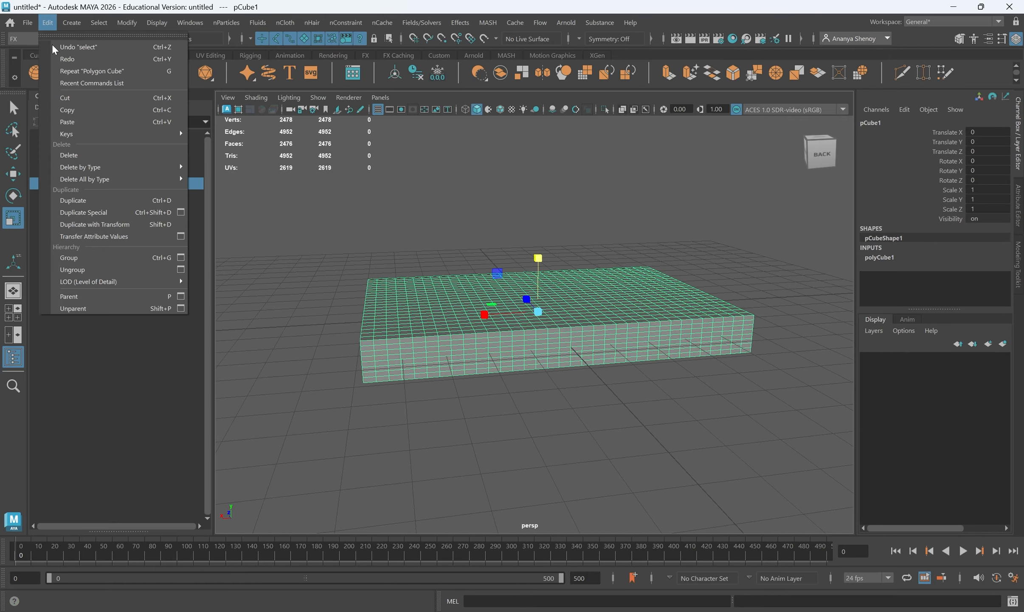
mouse_move(104, 167)
left_click(227, 172)
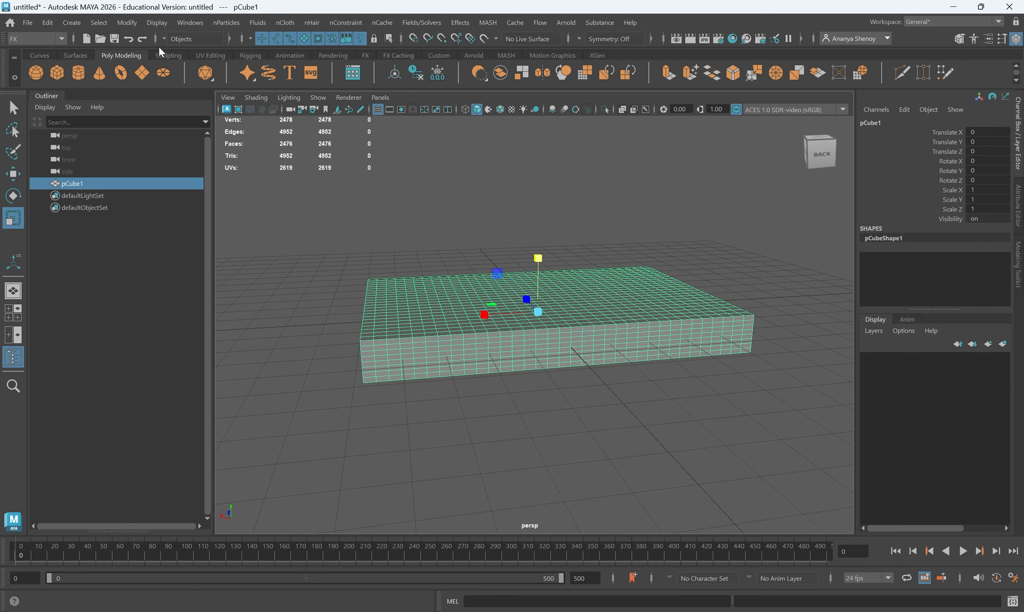
Convert the subdivided slab into an nCloth object
left_click_drag(591, 347, 575, 357, "alt")
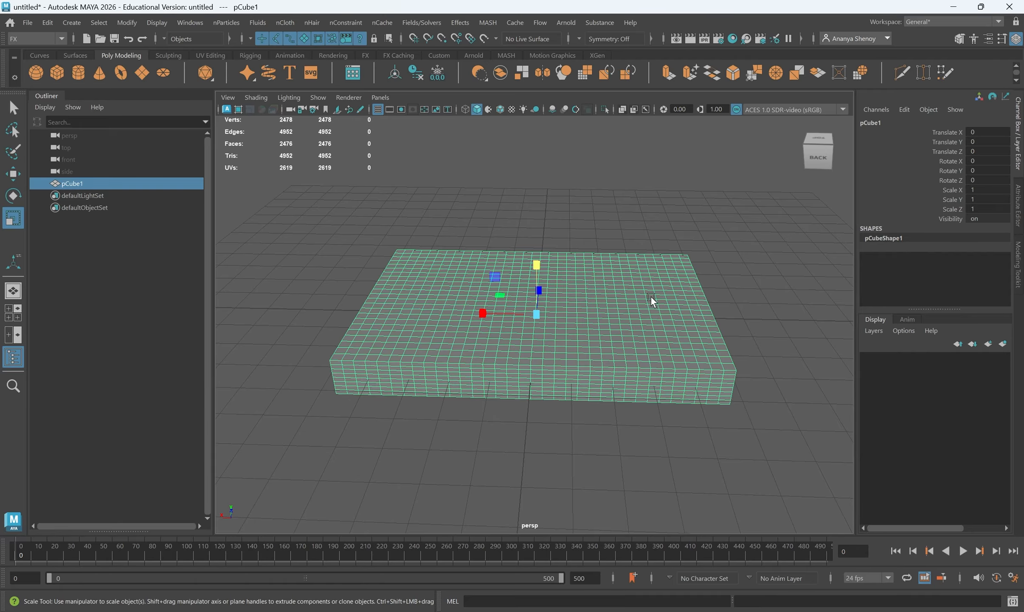
left_click(284, 23)
left_click(328, 68)
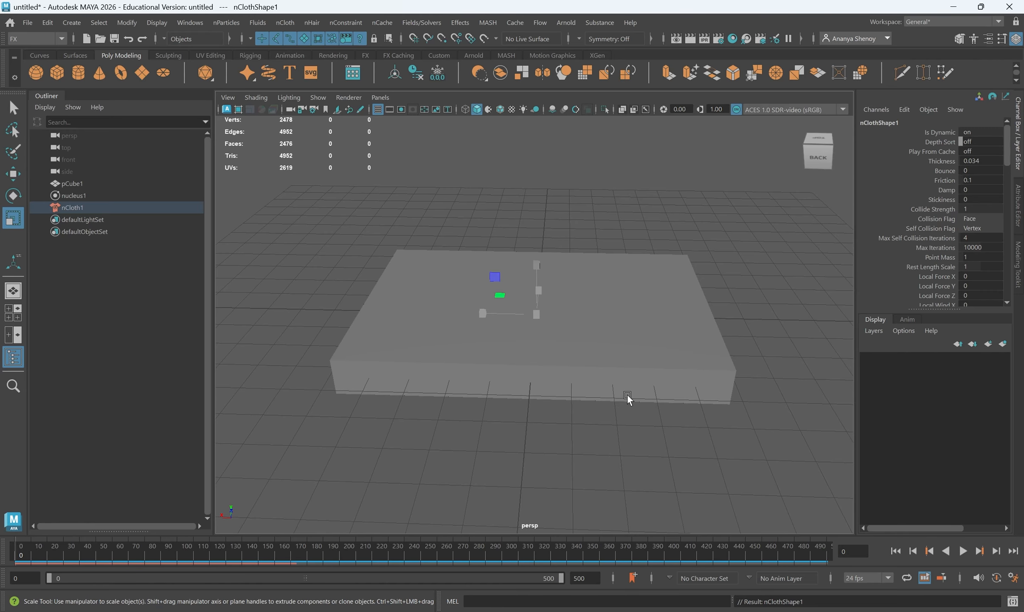
mouse_move(606, 416)
left_mouse_down("alt")
mouse_move(677, 405)
mouse_move(602, 396)
mouse_move(622, 417)
left_mouse_up("alt")
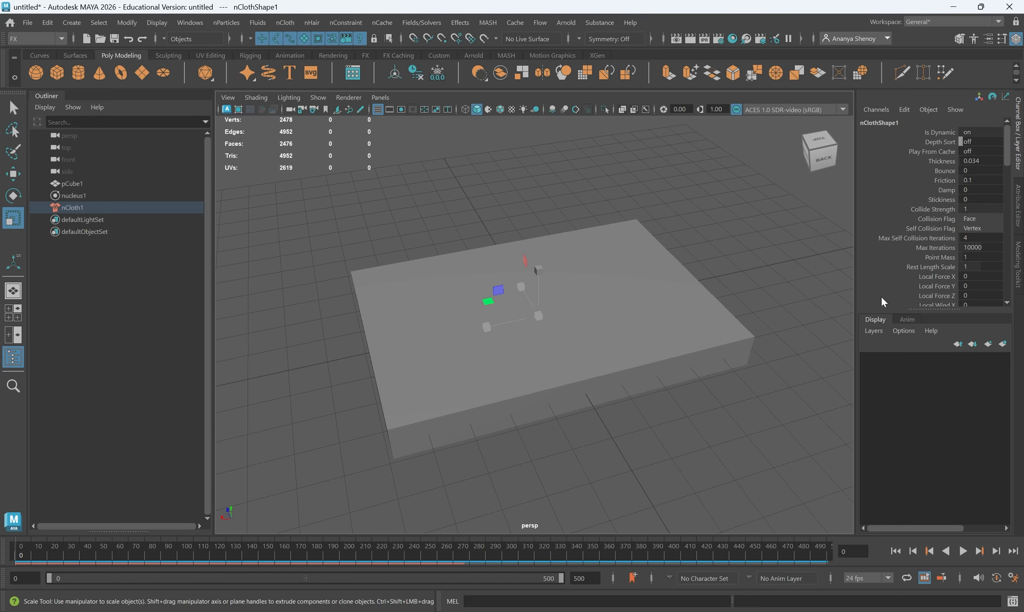
Show nucleus1's attributes, play the slab's cloth simulation briefly, stop it and return to frame 0
left_click(1022, 215)
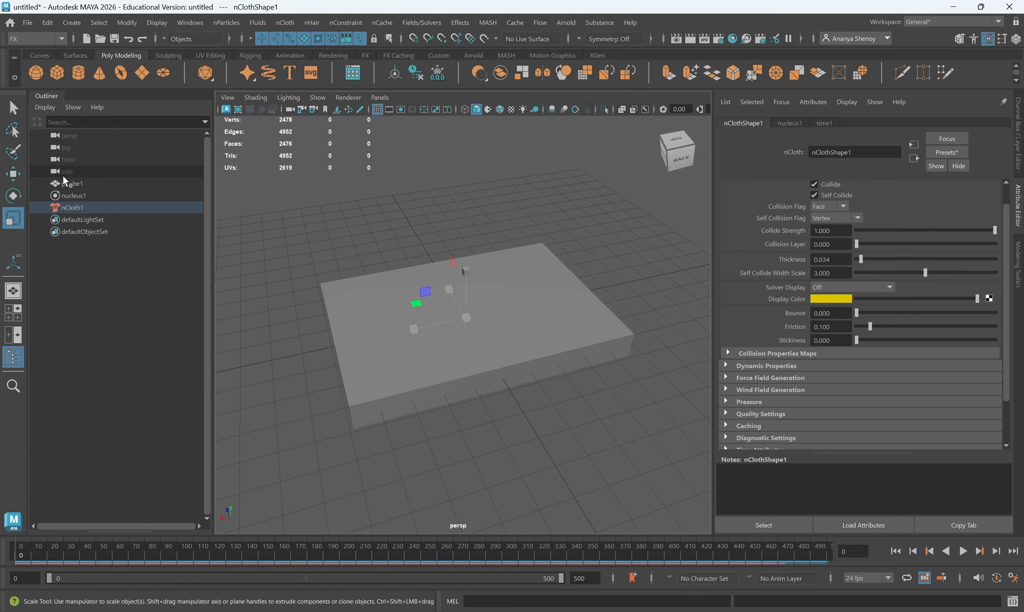
left_click(795, 124)
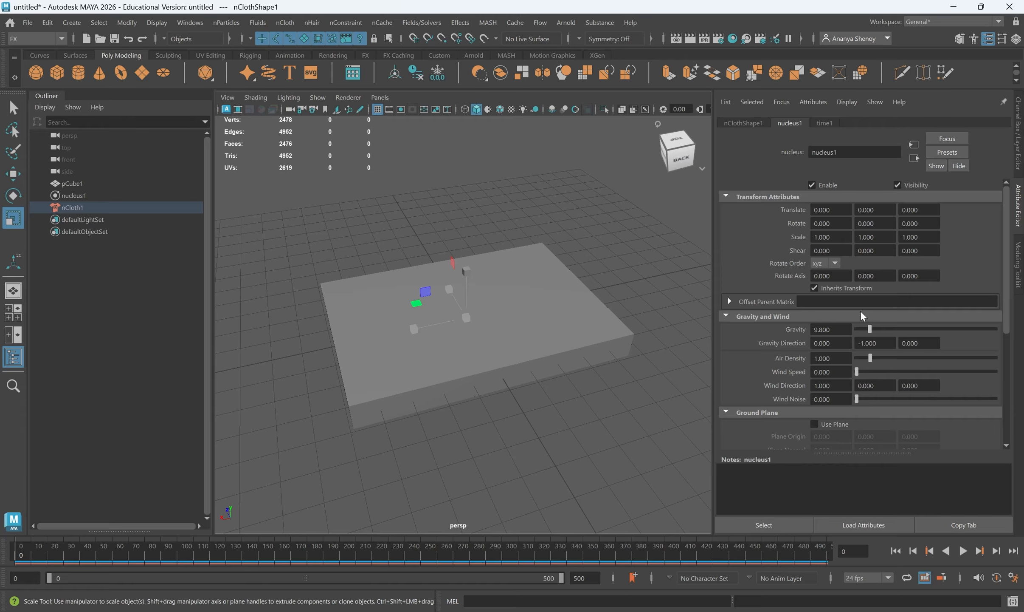
left_click(963, 550)
left_click(962, 551)
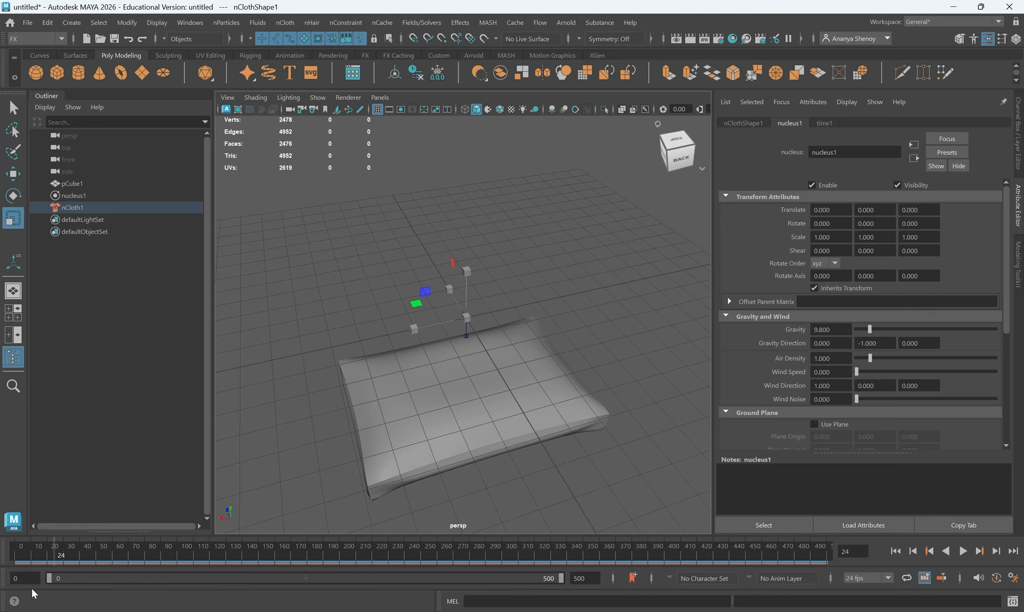
left_click_drag(30, 562, 15, 555)
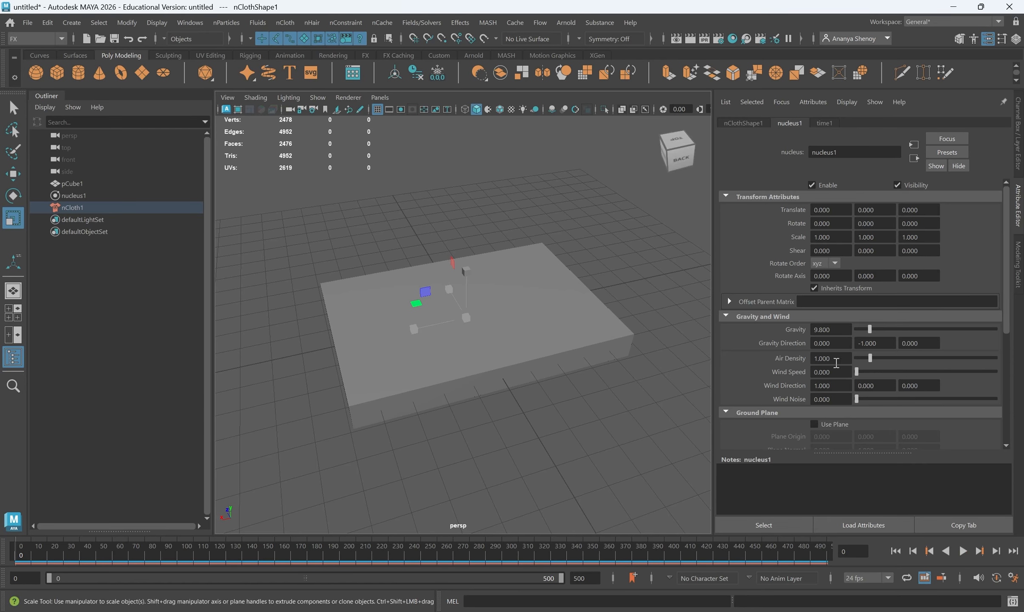
Set nucleus1's gravity to 0
left_click(844, 329)
type("0")
key("Return")
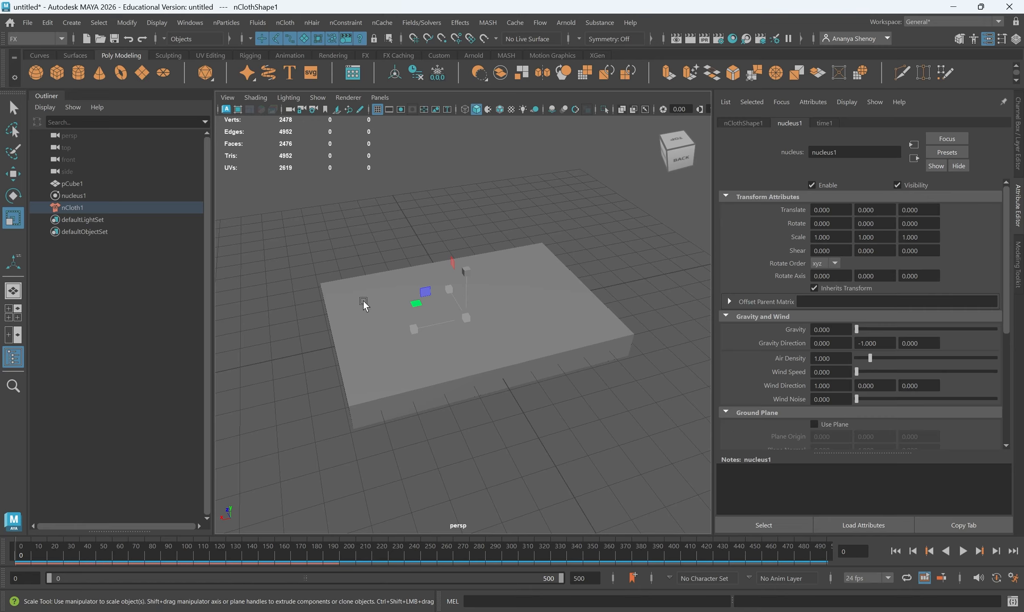
Select nCloth1 and replace its attributes with the silk preset
left_click(94, 204)
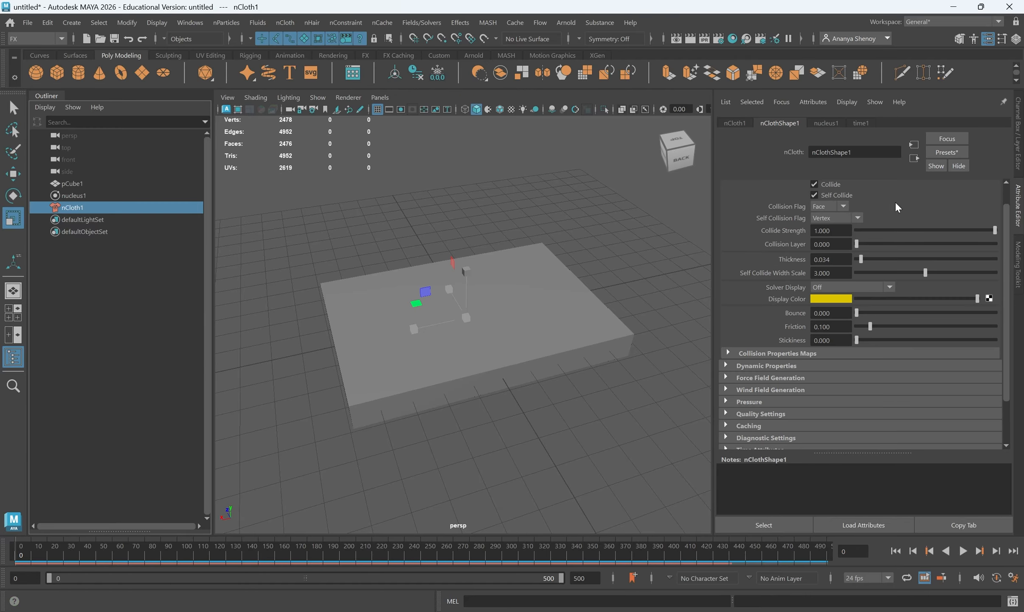
scroll(870, 380, "up", 1)
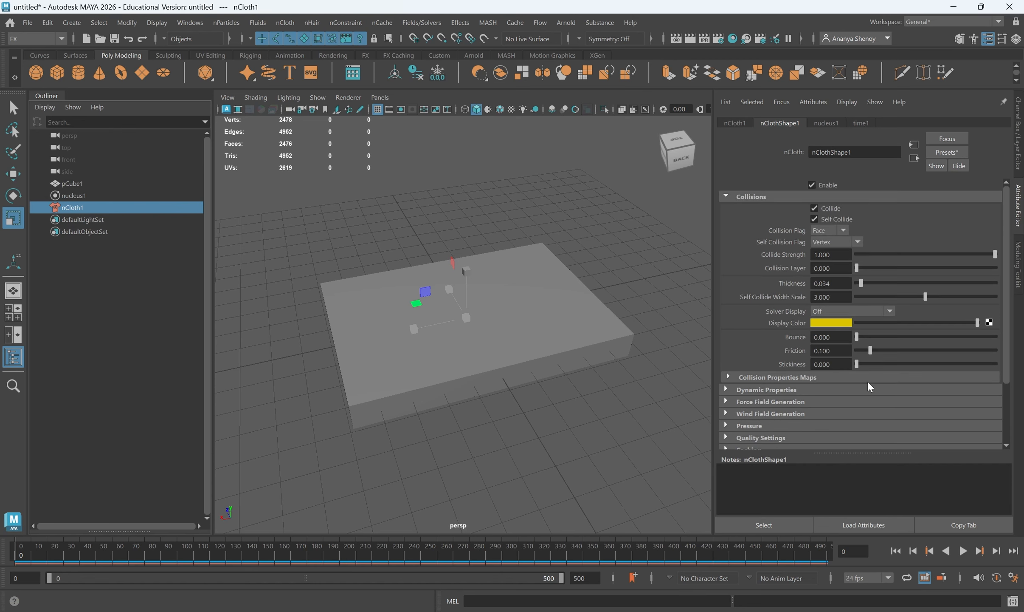
left_click(962, 154)
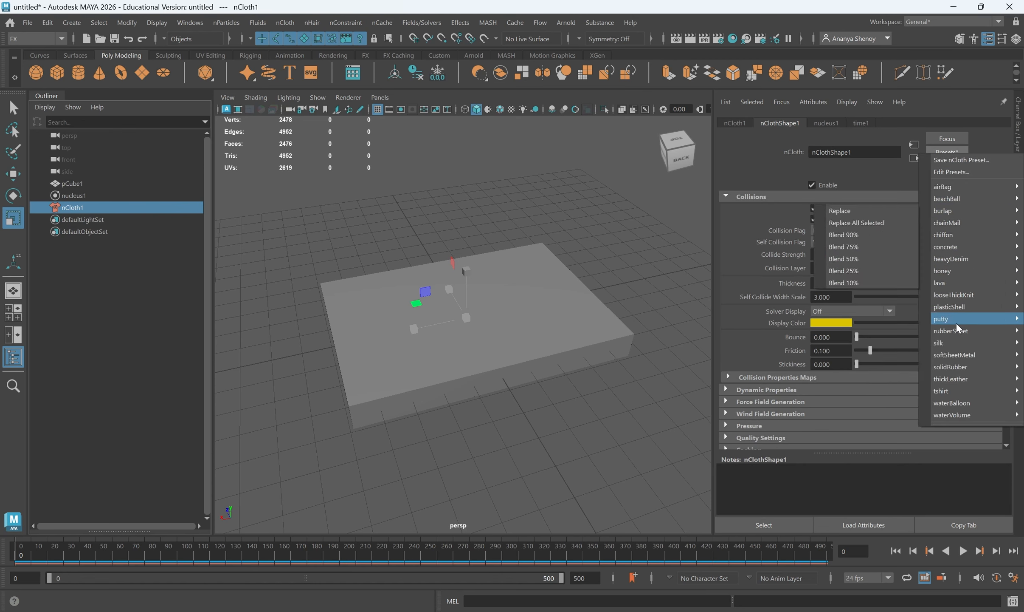
mouse_move(950, 342)
left_click(843, 343)
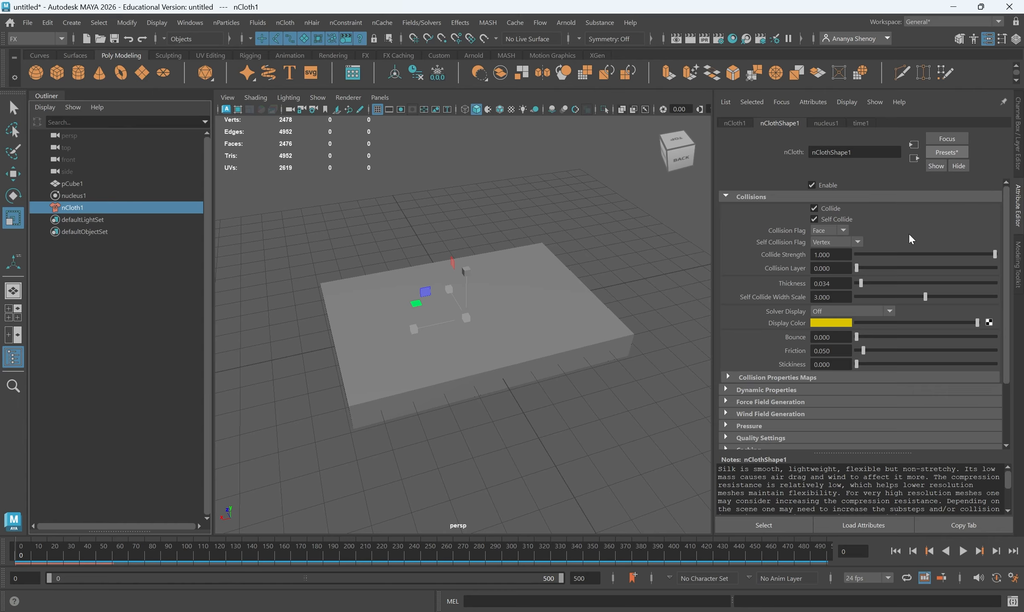
Collapse the collision settings, show the pressure settings and raise nCloth1's pressure to about 0.306
scroll(909, 233, "down", 3)
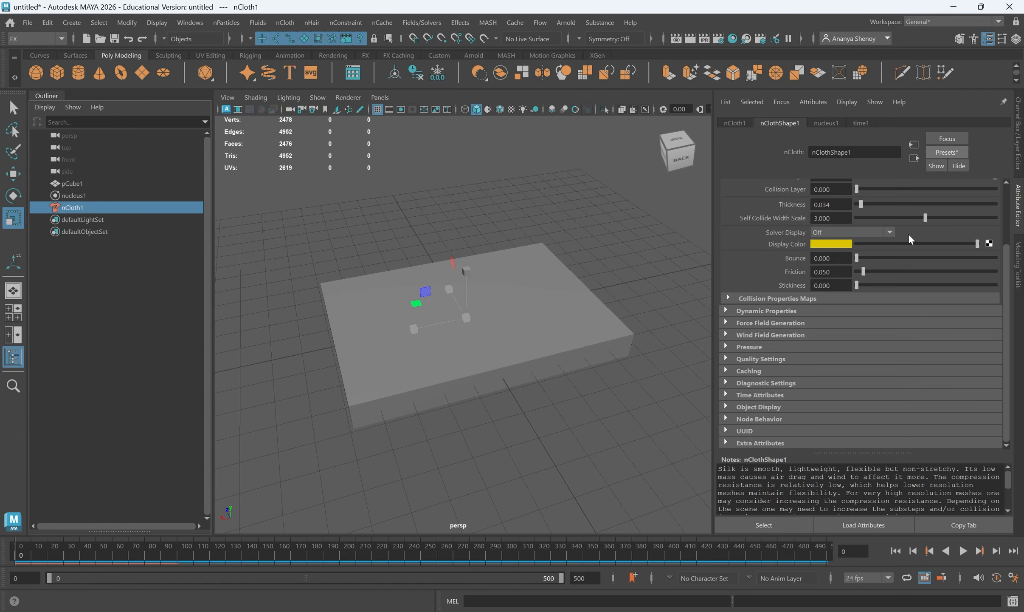
scroll(764, 323, "up", 3)
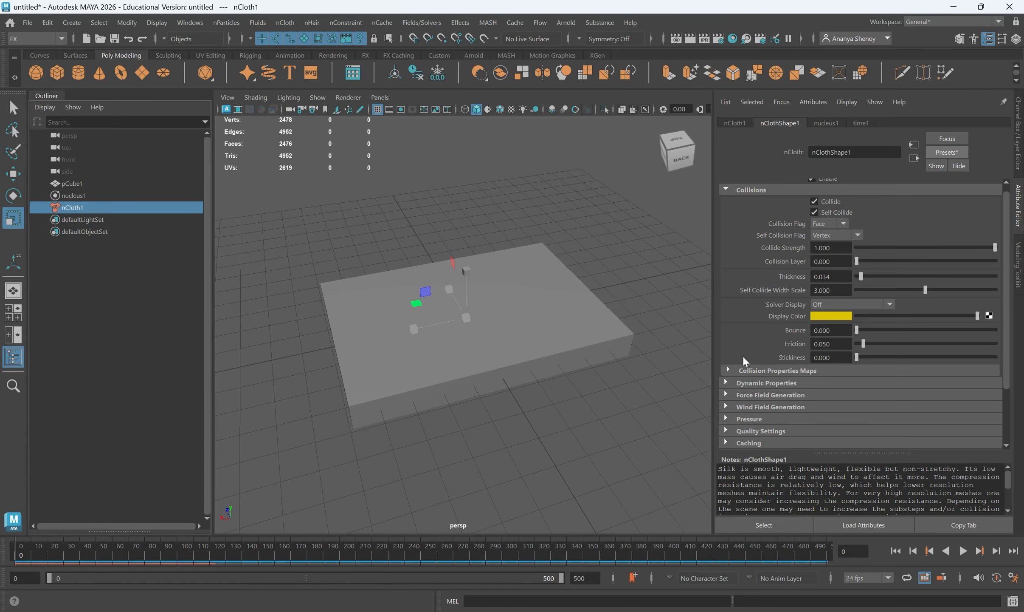
left_click(761, 191)
left_click(748, 245)
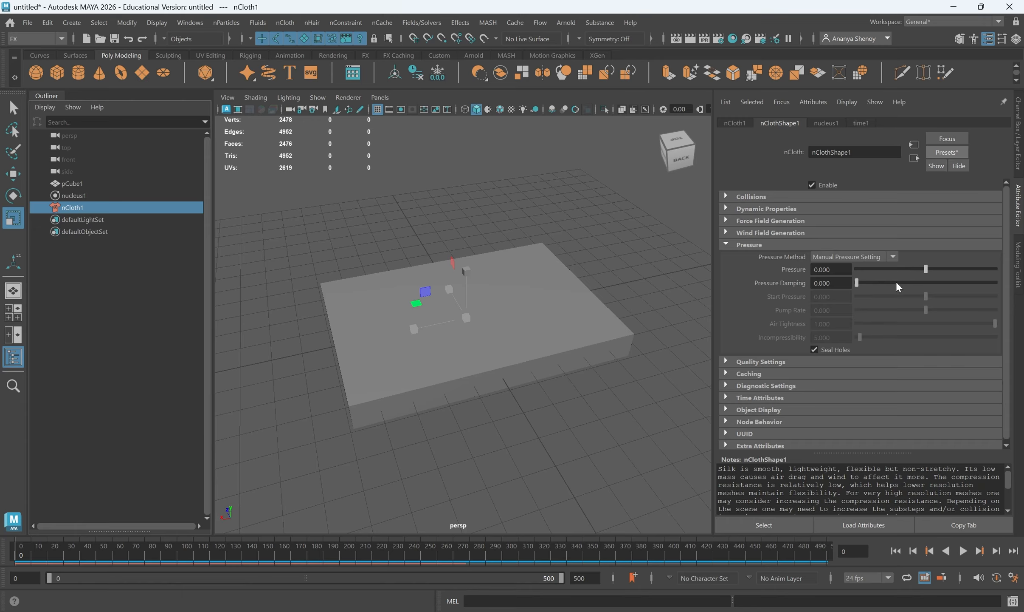
left_click_drag(927, 271, 947, 277)
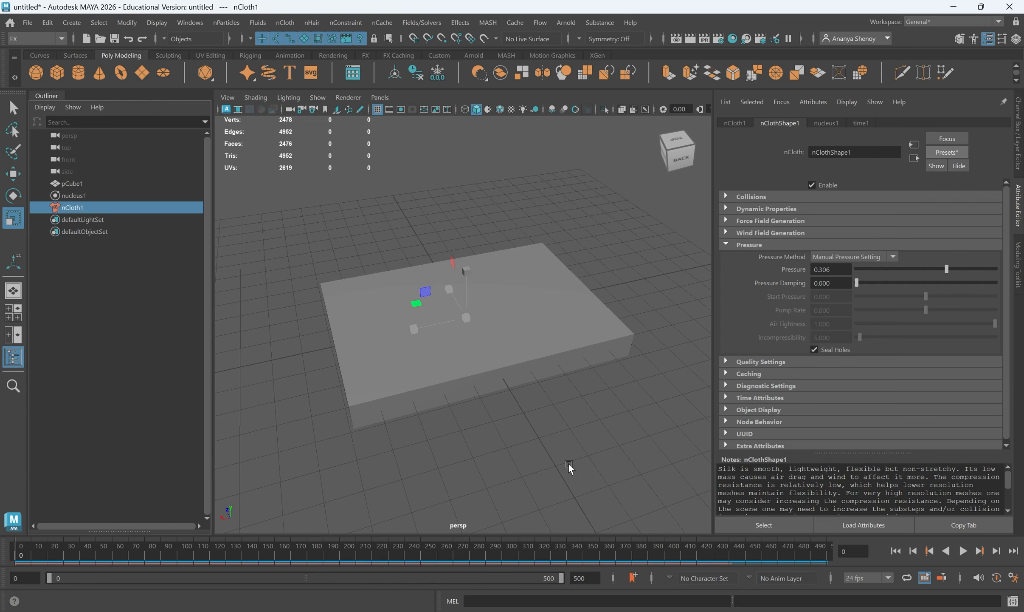
Play the inflating cloth simulation, check the pillow shape from above and return to frame 0
left_click(968, 554)
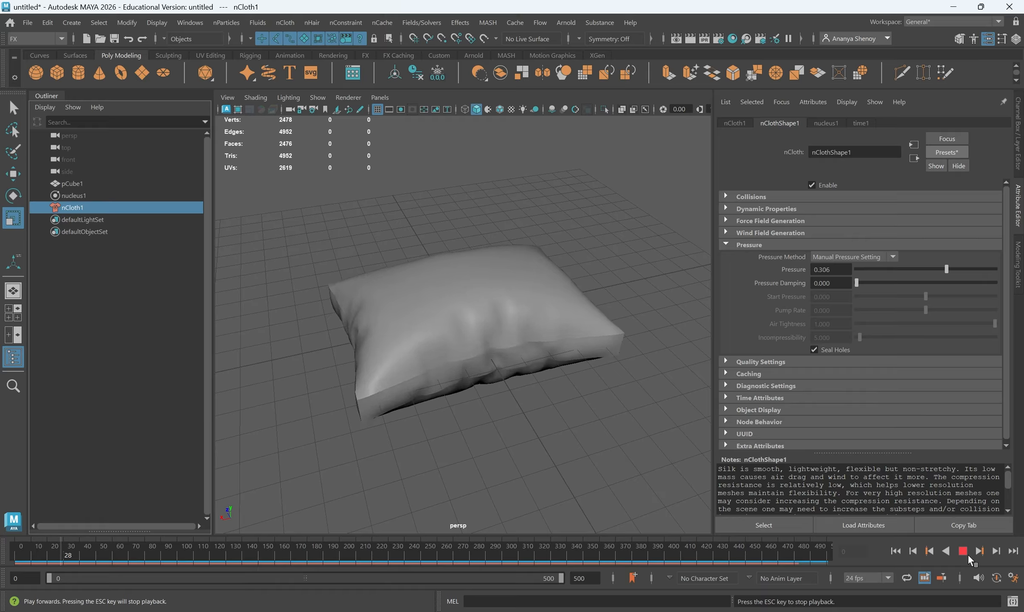
left_click(963, 550)
left_click_drag(663, 501, 542, 423, "alt")
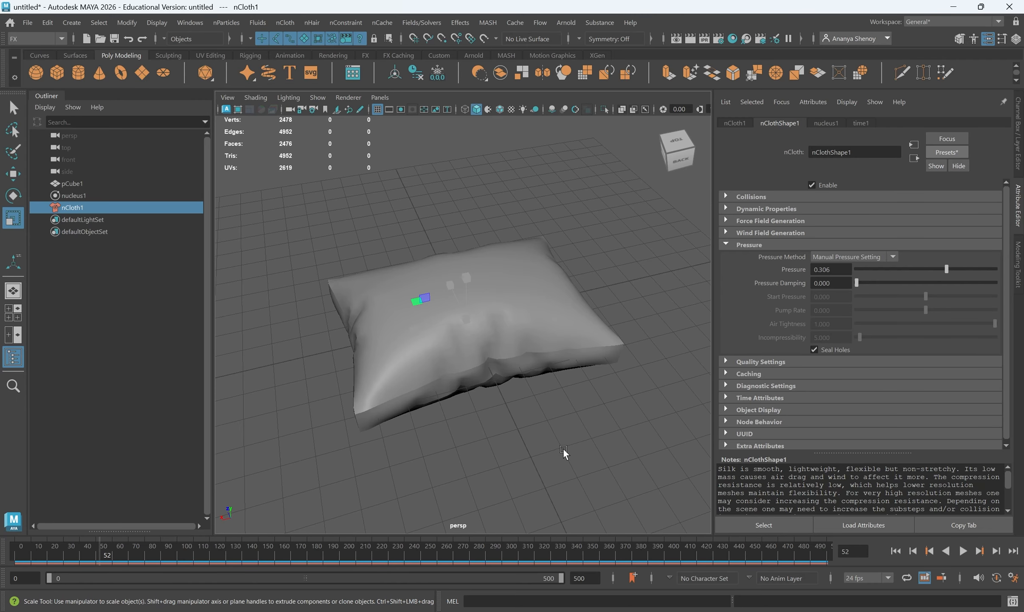
left_click(963, 550)
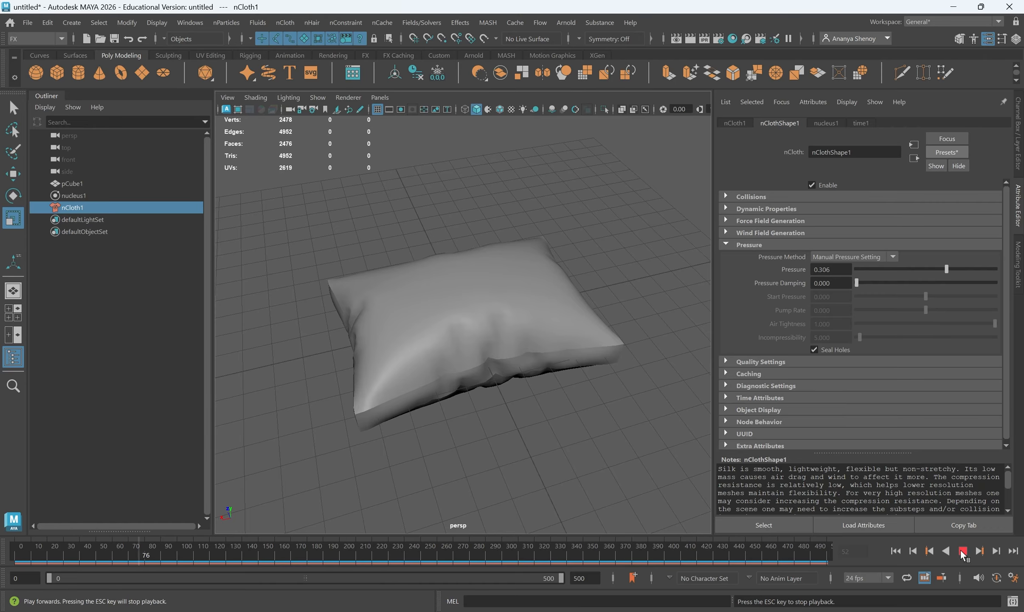
left_click(897, 550)
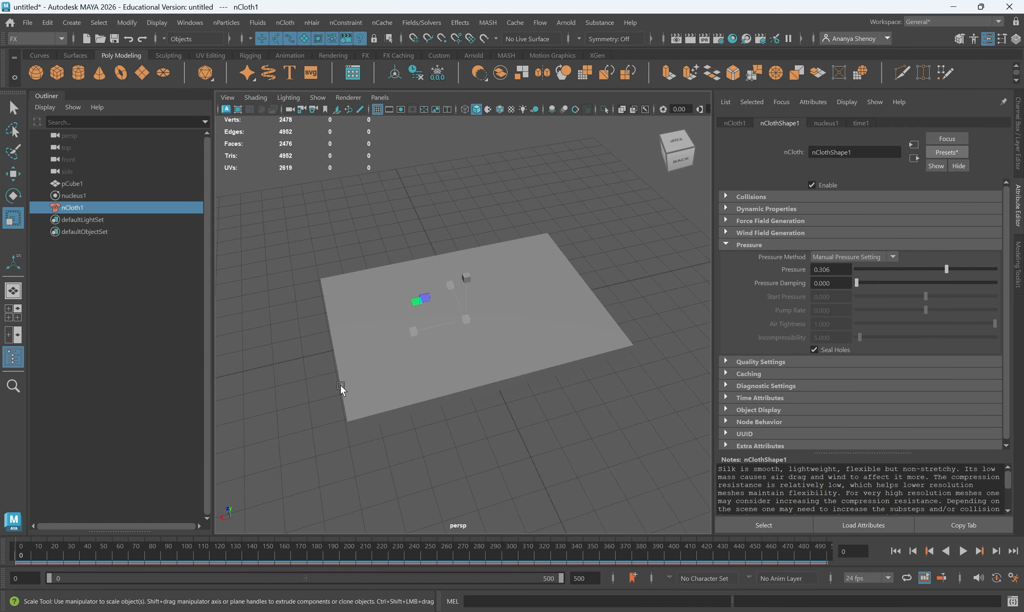
Raise nCloth1's pressure to about 0.543, play the simulation briefly, stop it and return to frame 0
left_click(962, 269)
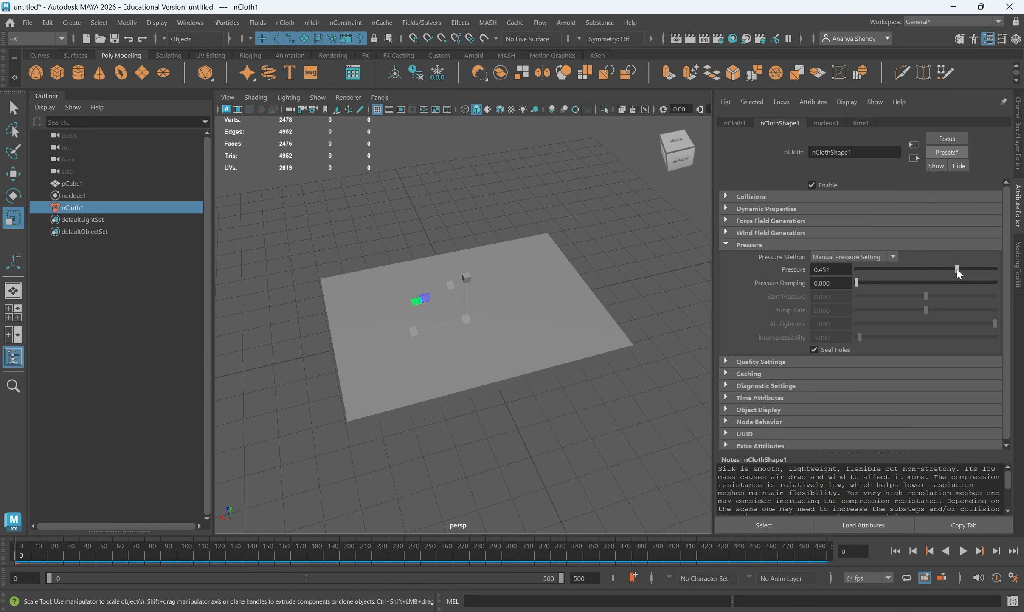
left_click(965, 552)
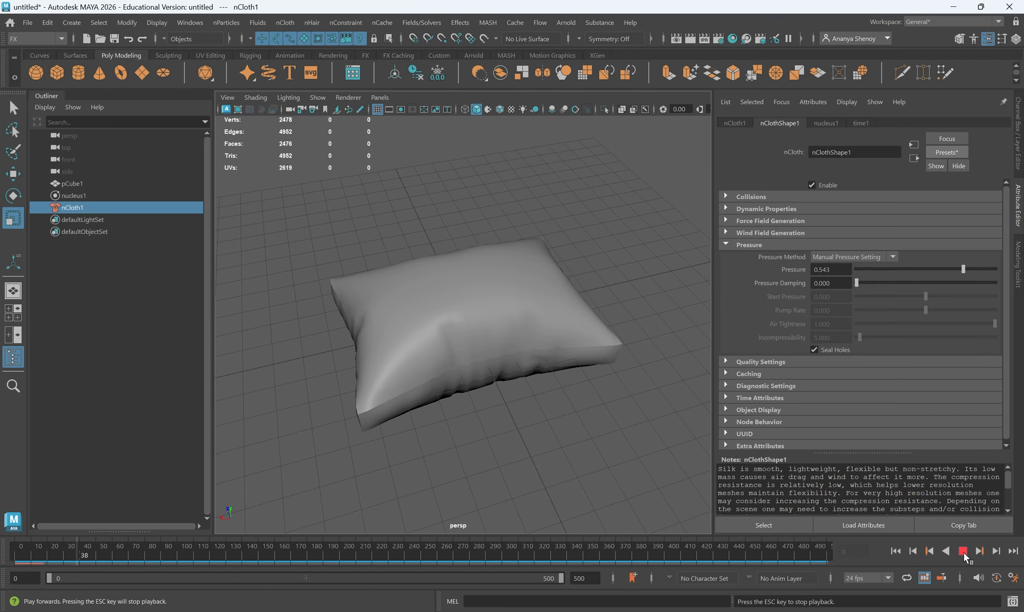
left_click(963, 551)
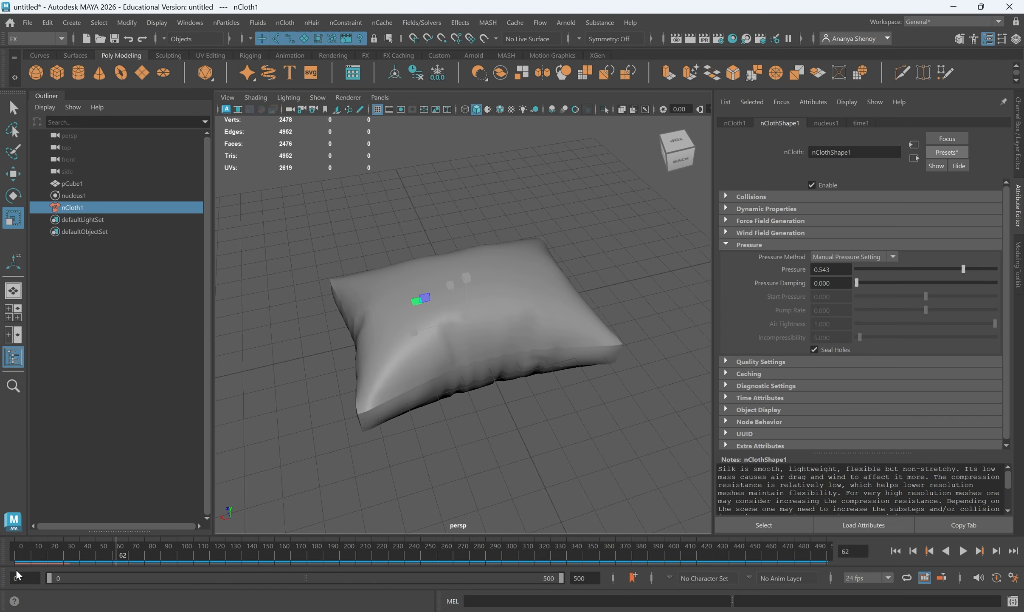
left_click_drag(26, 549, 3, 541)
left_click_drag(465, 378, 487, 405, "alt")
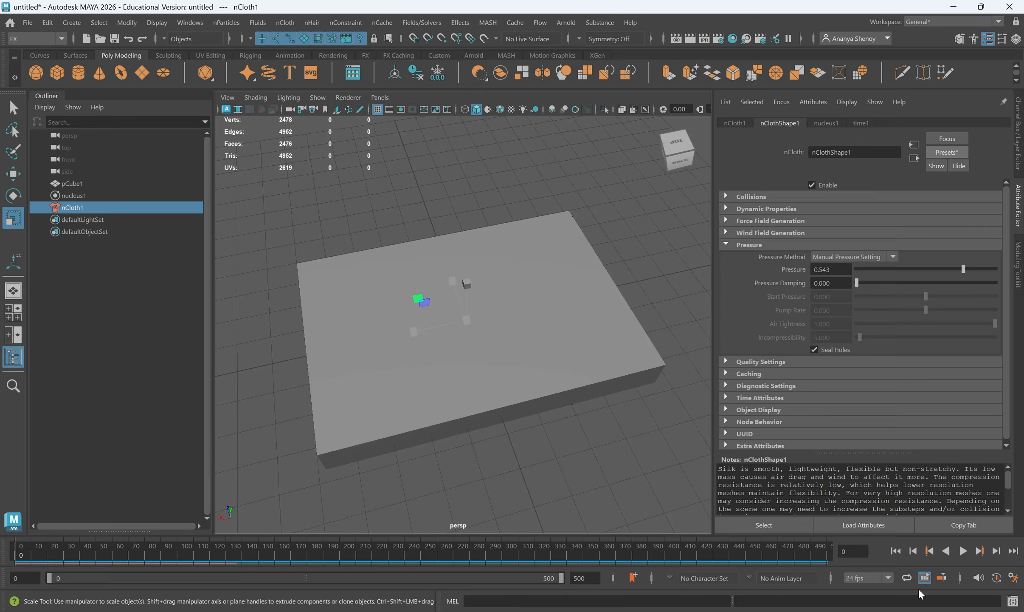
Apply the heavyDenim preset to nCloth1 with Replace All Selected and raise its pressure above 0
left_click(944, 152)
mouse_move(940, 352)
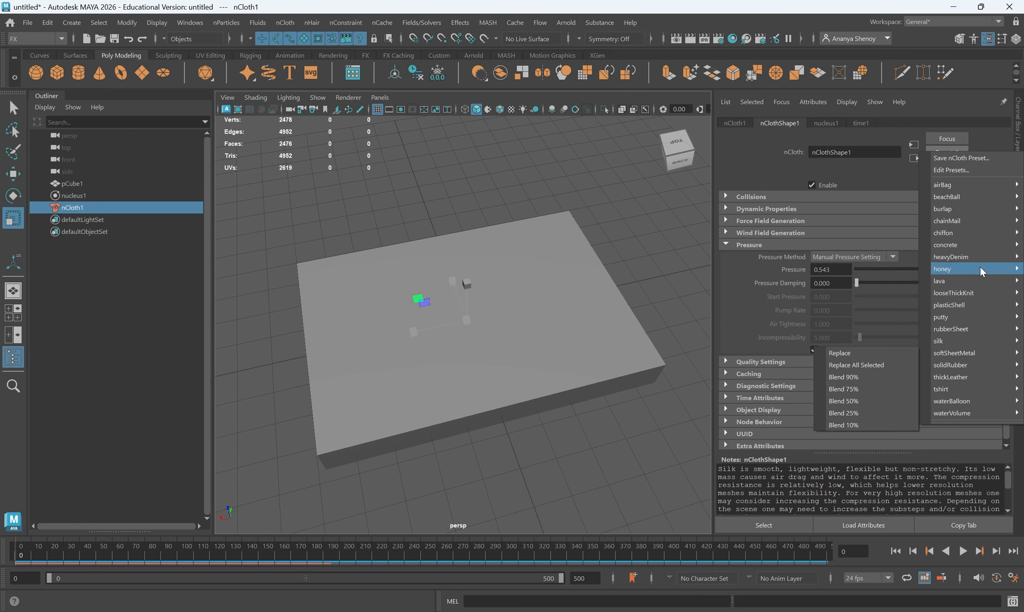
mouse_move(952, 257)
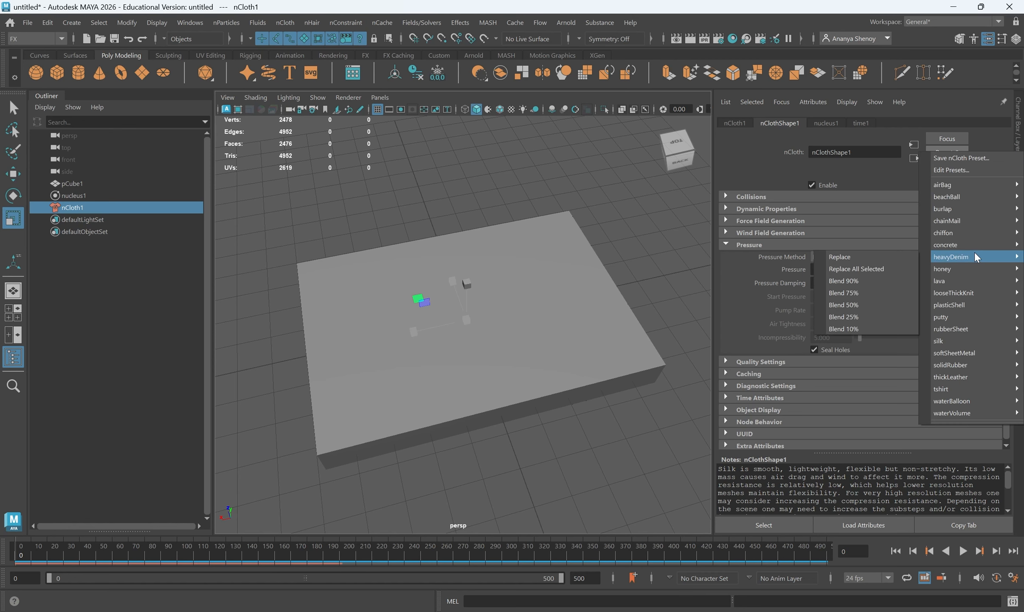
left_click(864, 268)
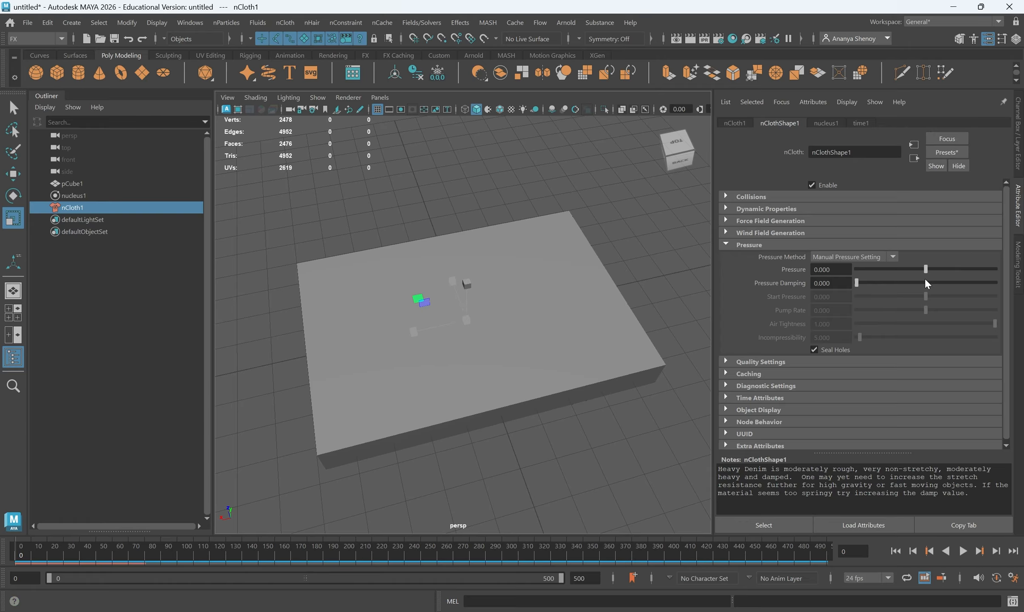
left_click_drag(929, 268, 961, 274)
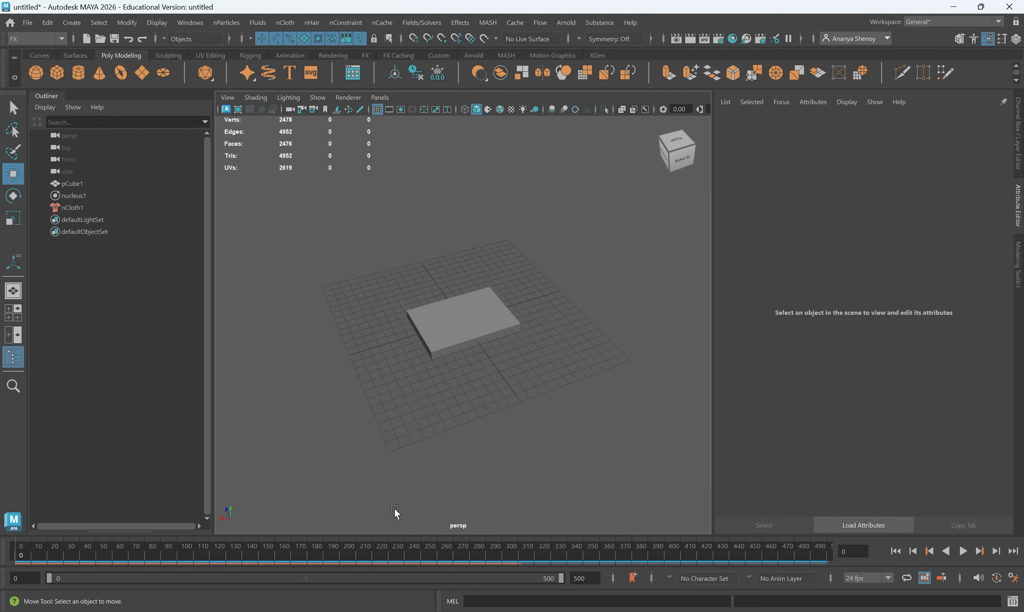
Play the heavyDenim pillow simulation to about frame 33, inspect the pillow up close from several angles and return to frame 0
left_click(963, 551)
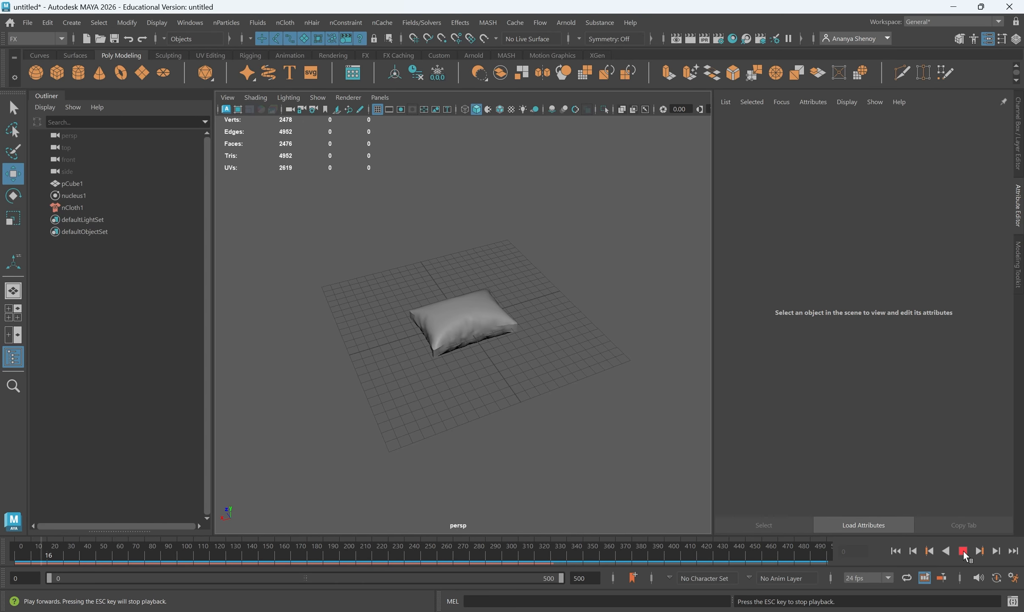
left_click(964, 550)
left_click_drag(552, 357, 488, 352, "alt")
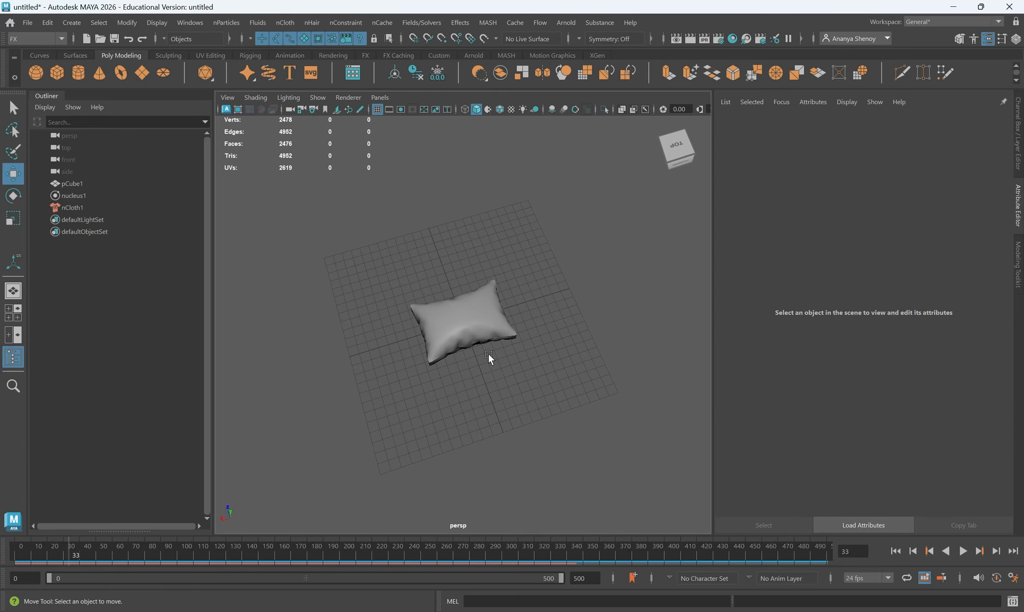
scroll(488, 352, "up", 2)
scroll(563, 384, "up", 3)
scroll(474, 286, "up", 1)
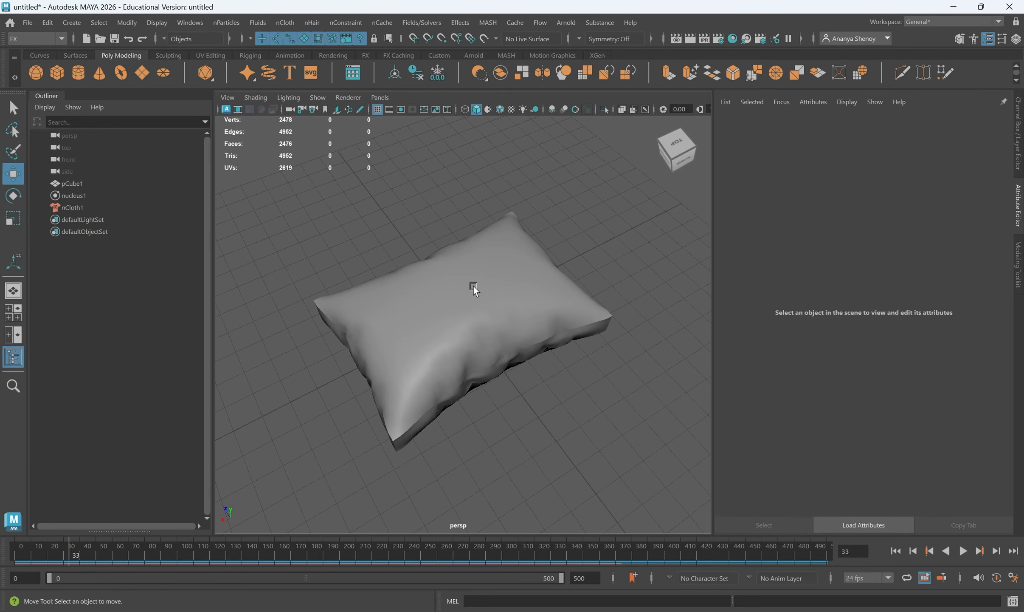
left_click_drag(461, 336, 553, 335, "alt")
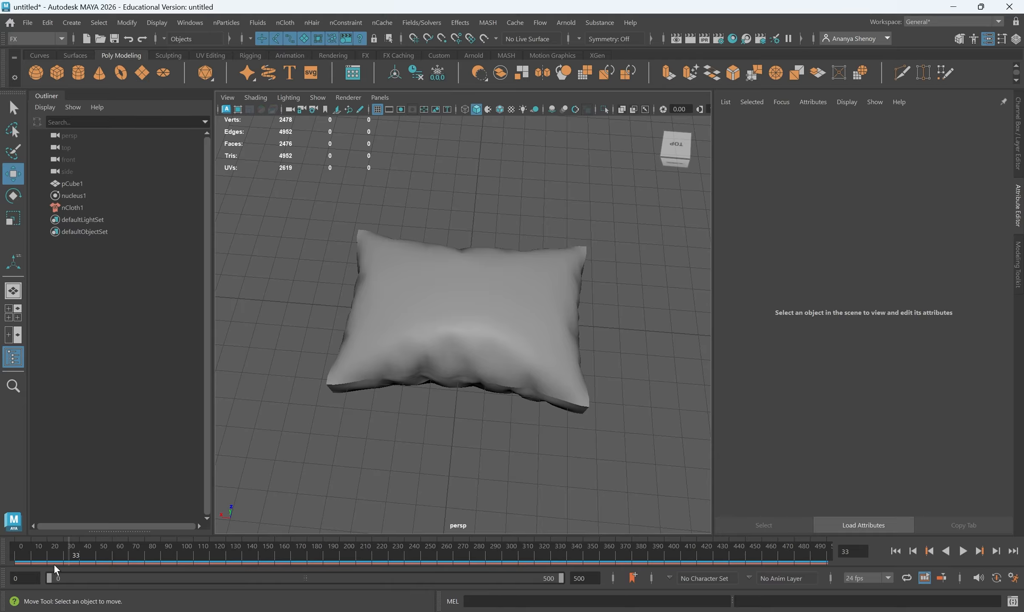
left_click(14, 551)
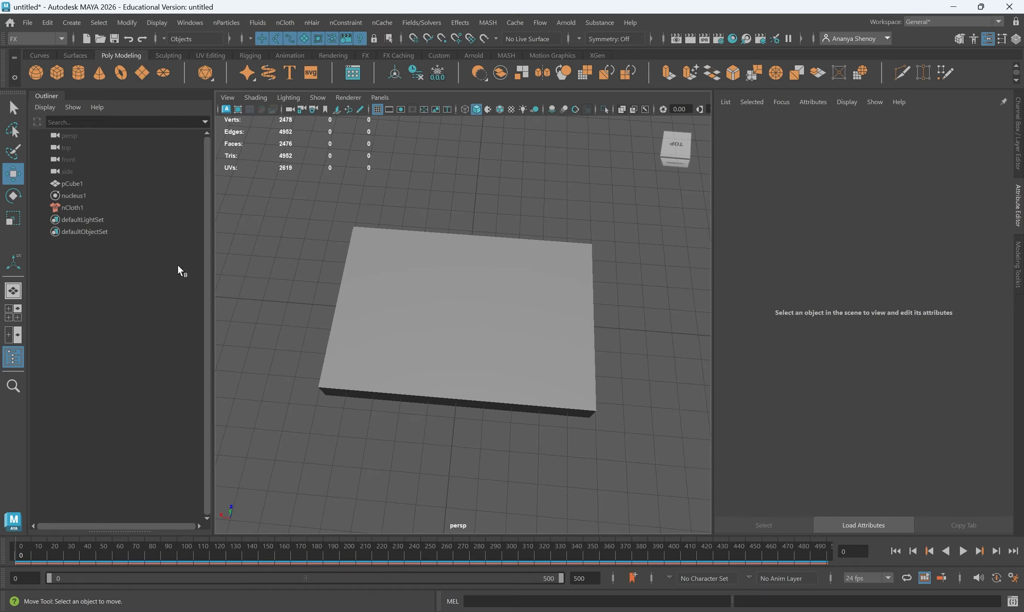
Create a polygon sphere, move it along X to outside the slab's short side and key it at frame 0
left_click(36, 74)
left_click_drag(464, 310, 486, 326)
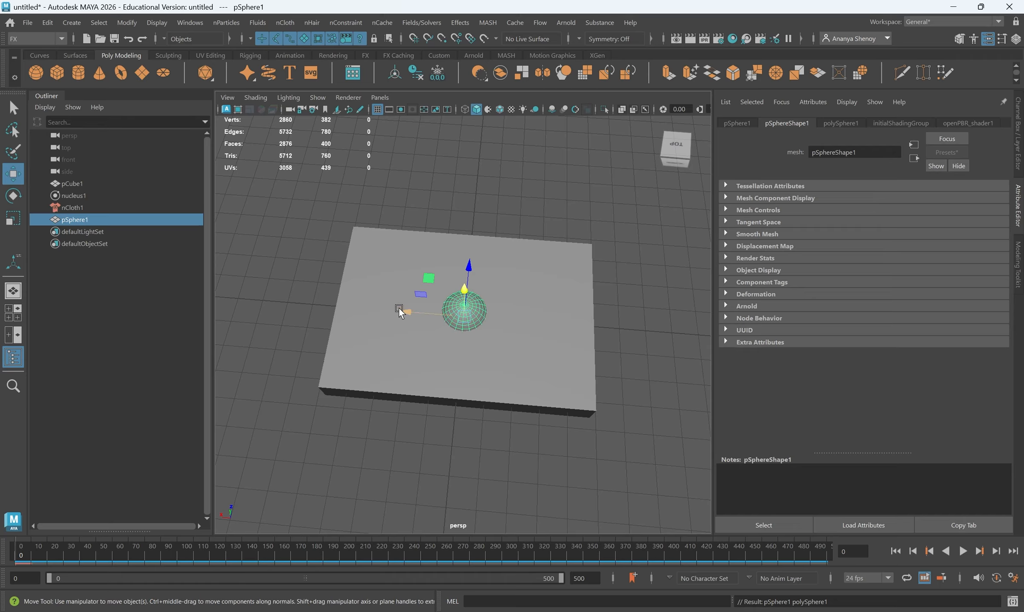
left_click_drag(399, 308, 602, 384)
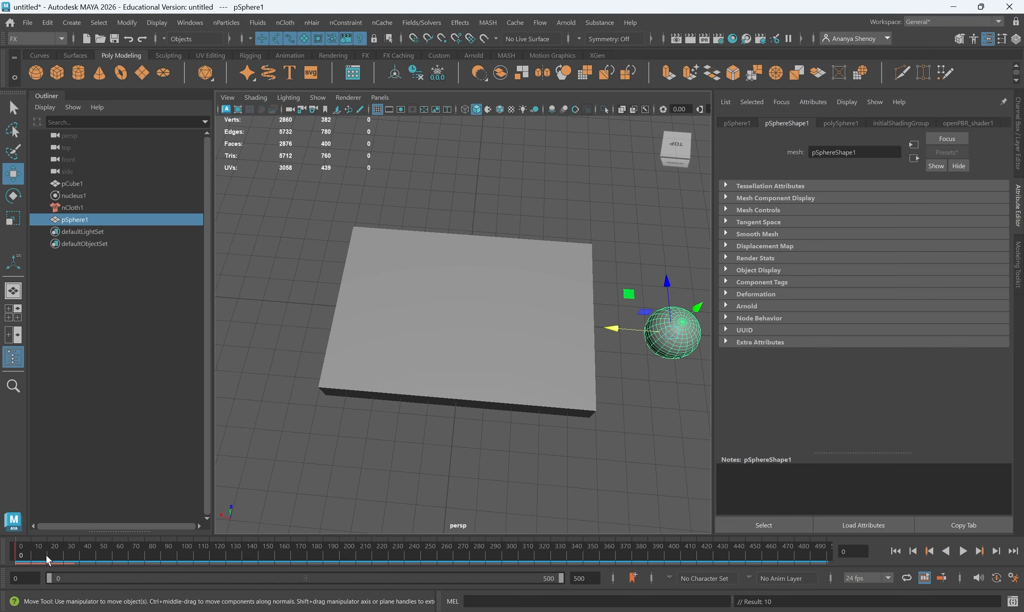
Play the simulation, stop at frame 20, move the sphere along X into the pillow and key it there
key("alt+v")
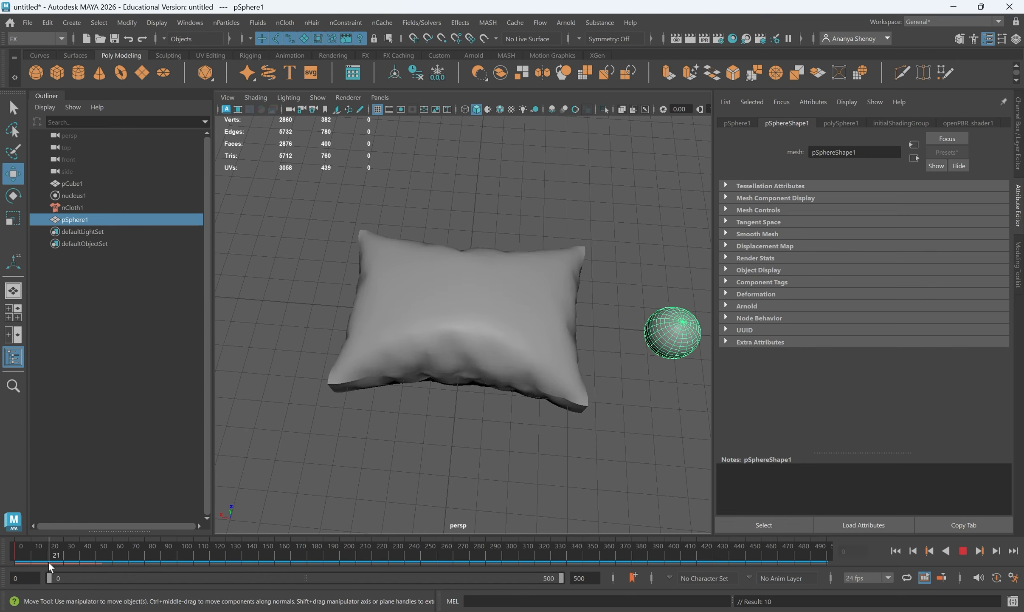
mouse_move(48, 561)
left_mouse_down()
mouse_move(18, 562)
mouse_move(48, 573)
left_mouse_up()
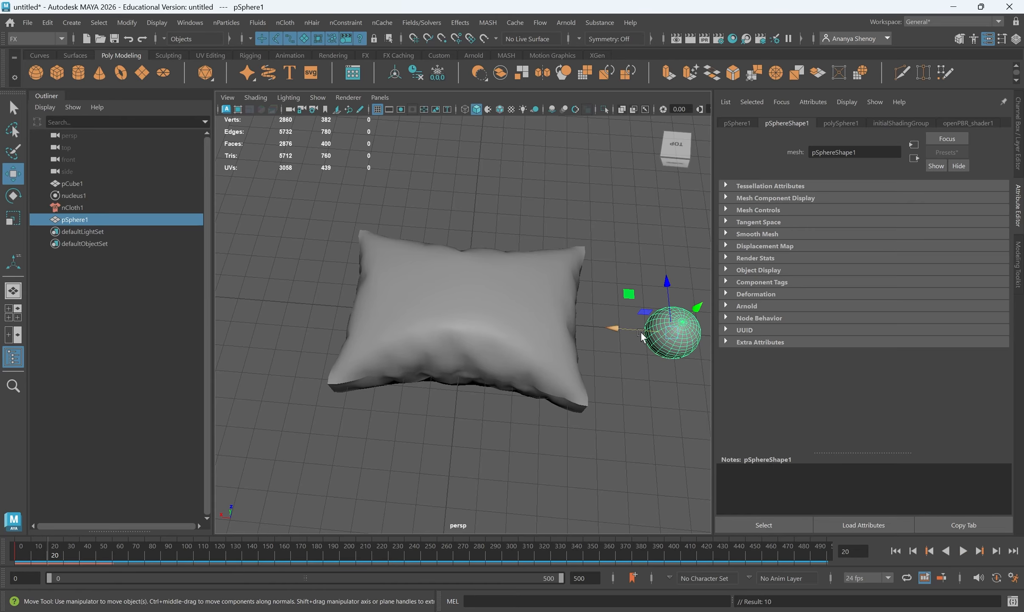
left_click_drag(641, 332, 553, 357)
Play the sphere's movement into the pillow from frame 0, viewed from the side, and return to frame 0
left_click_drag(573, 393, 488, 323, "alt")
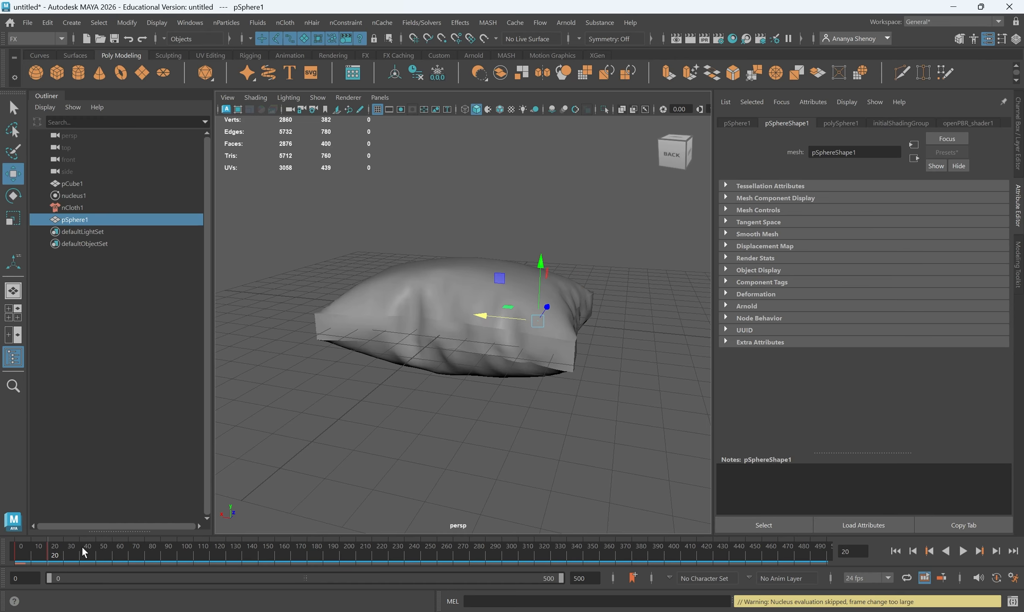
left_click_drag(29, 553, 17, 553)
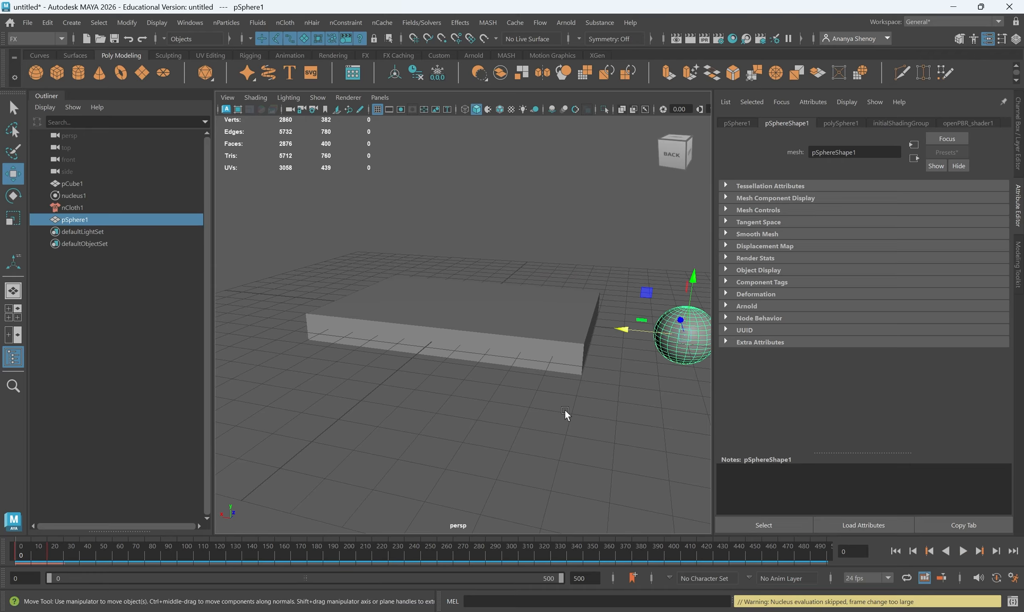
key("alt+v")
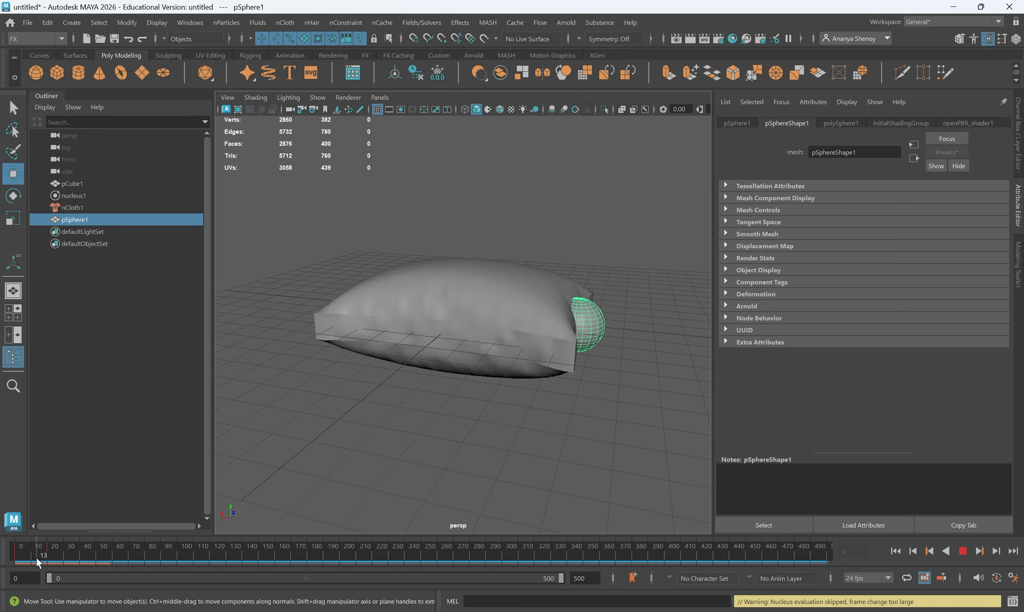
key("alt+v")
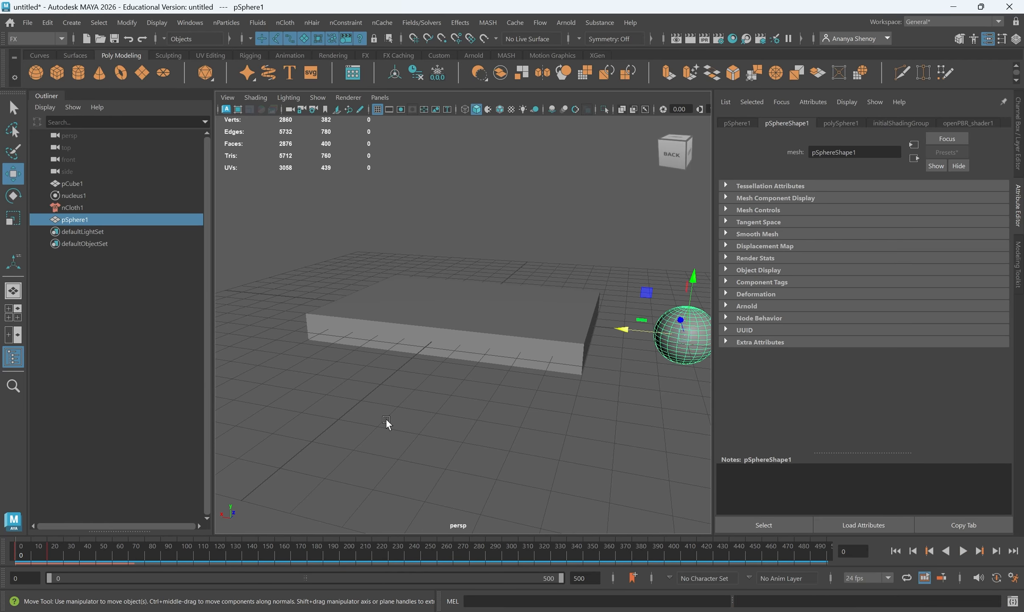
left_click_drag(448, 386, 500, 398, "alt")
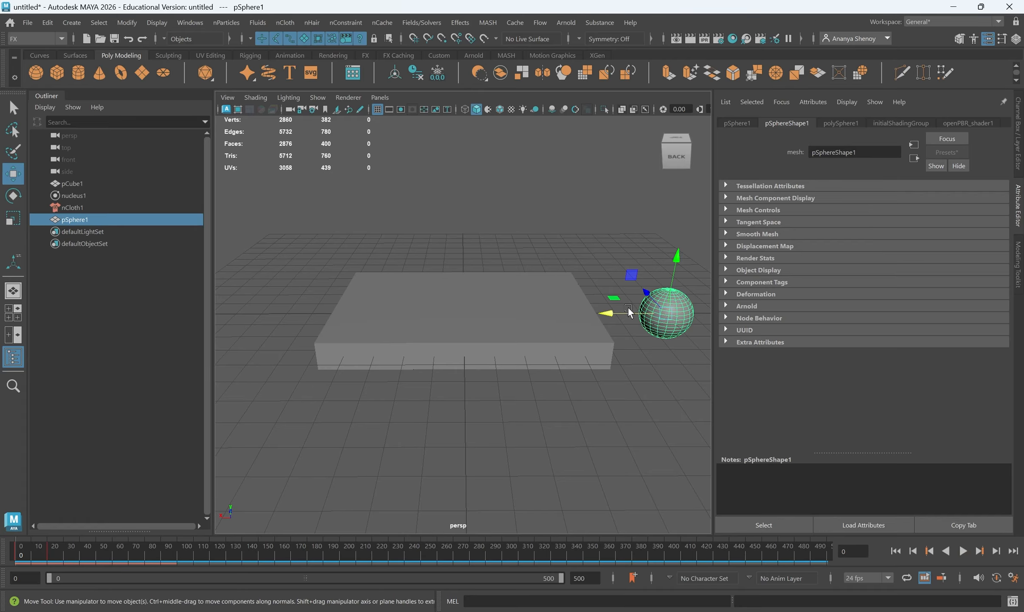
Turn the selected sphere into a passive collider for the nCloth simulation
left_click(610, 311)
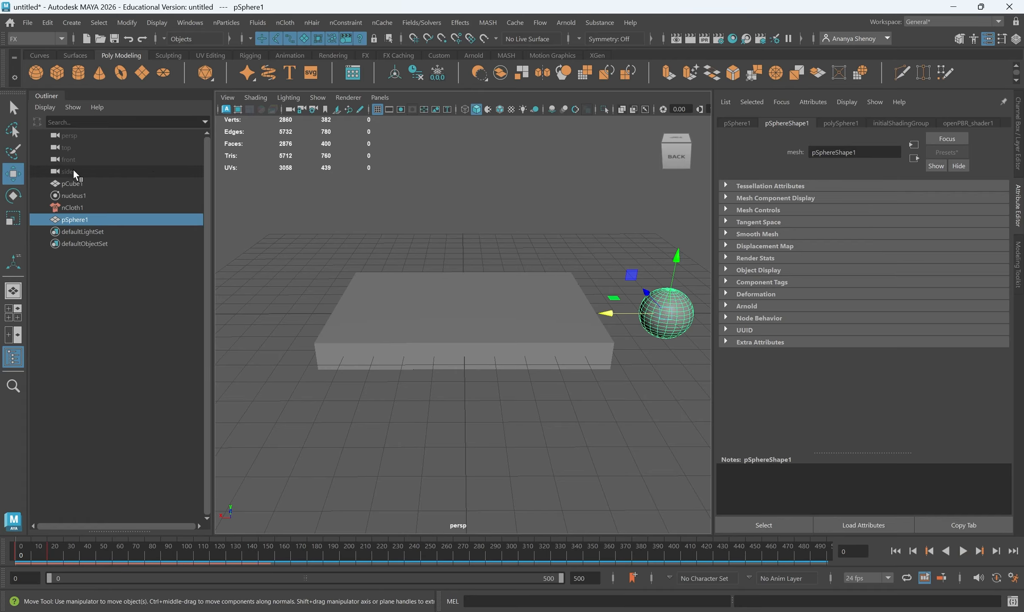
left_click(296, 22)
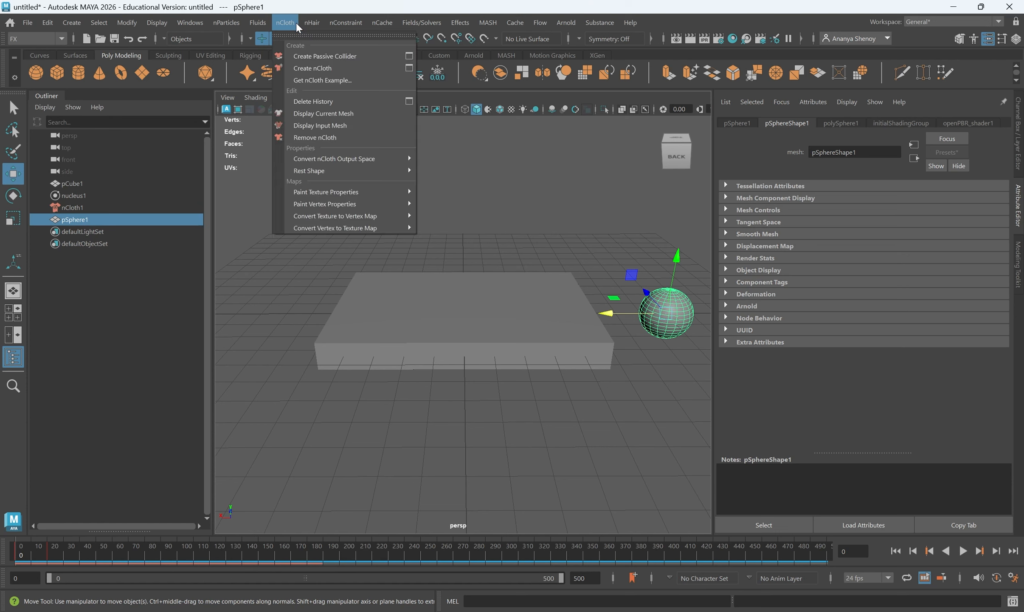
left_click(310, 59)
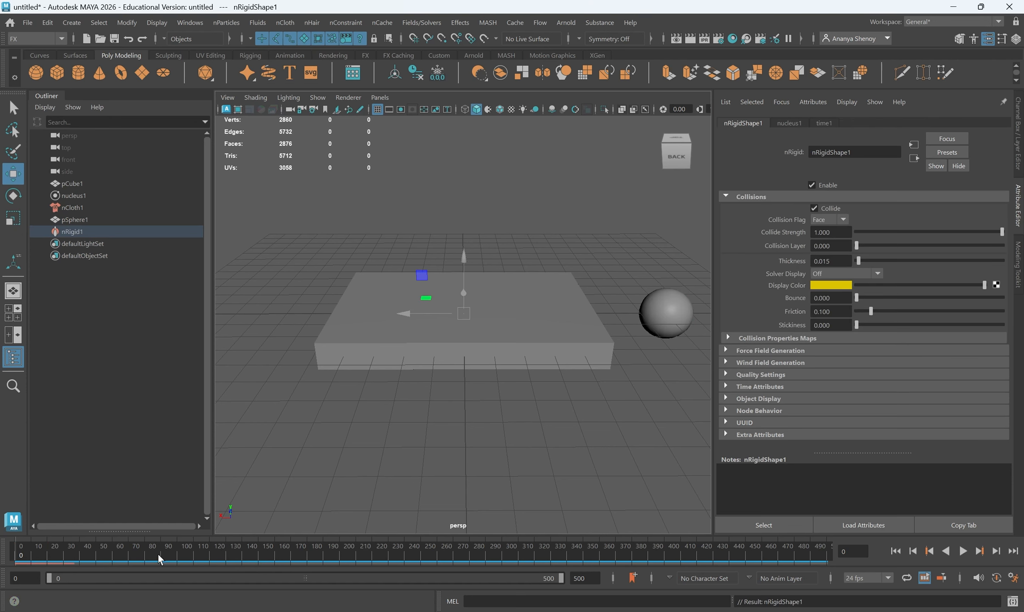
Play the sphere's collision with the pillow to about frame 88, view it from an angle and return to frame 0
left_click(963, 551)
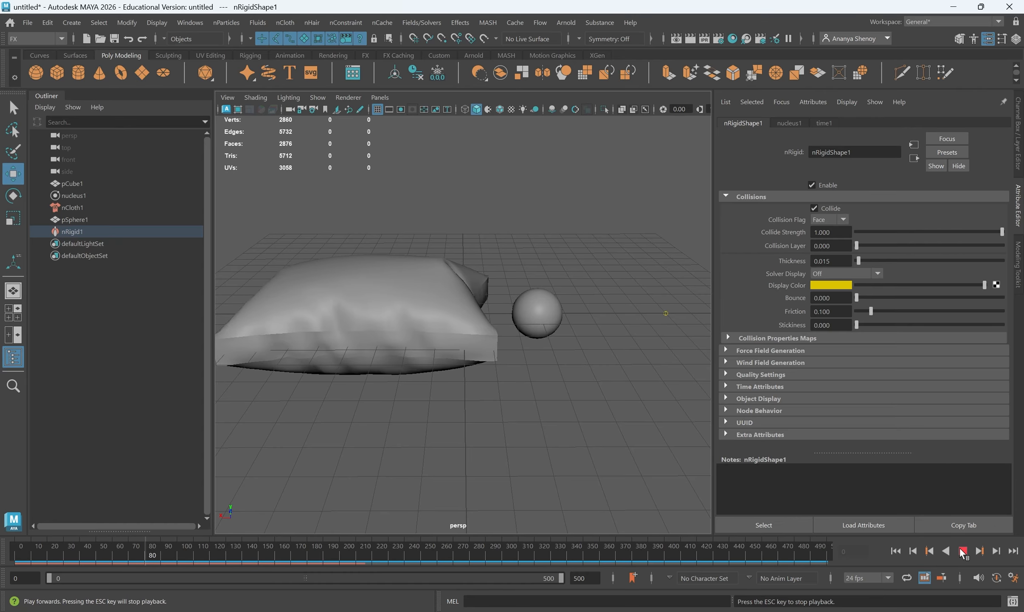
left_click(963, 551)
mouse_move(469, 336)
left_mouse_down("alt")
mouse_move(393, 347)
mouse_move(470, 314)
left_mouse_up("alt")
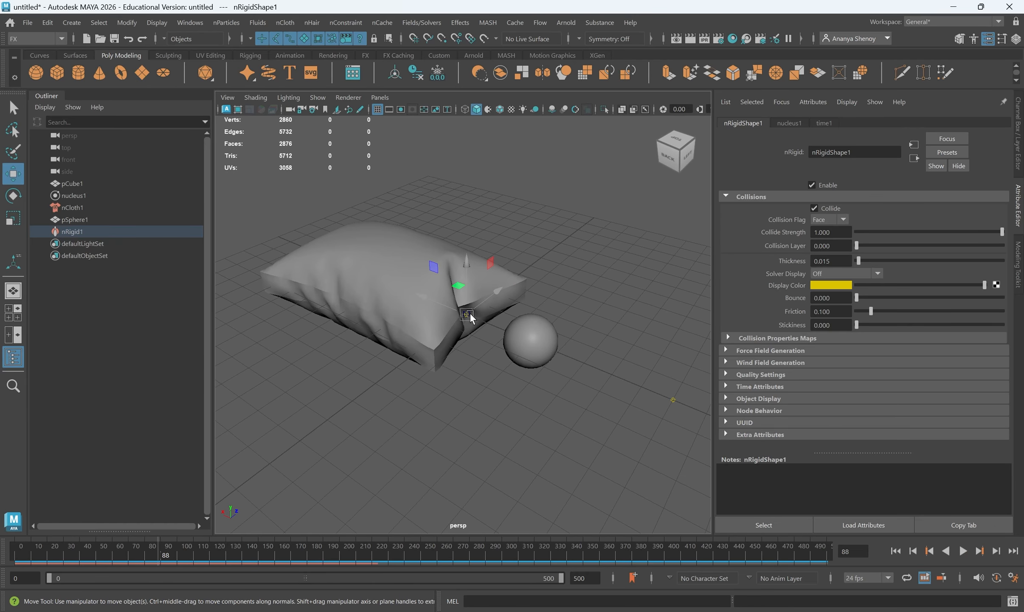
left_click_drag(31, 554, 5, 552)
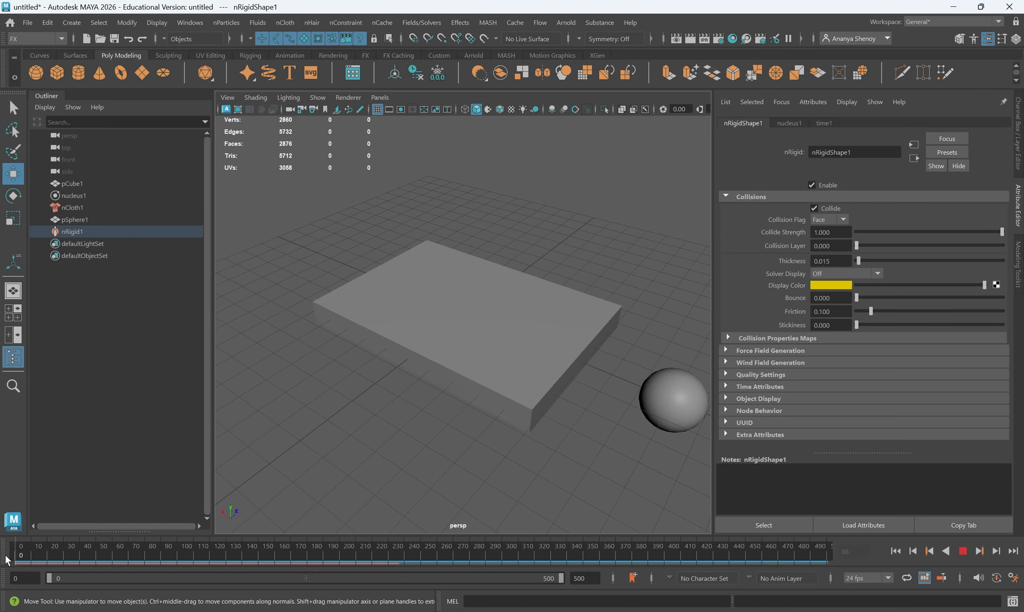
left_click(650, 373)
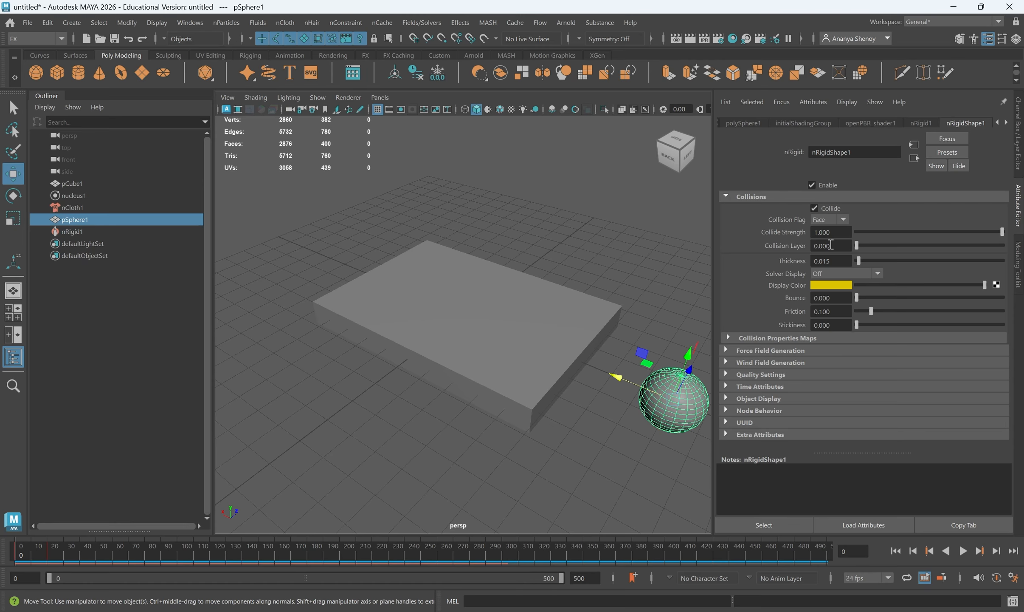
left_click(88, 232)
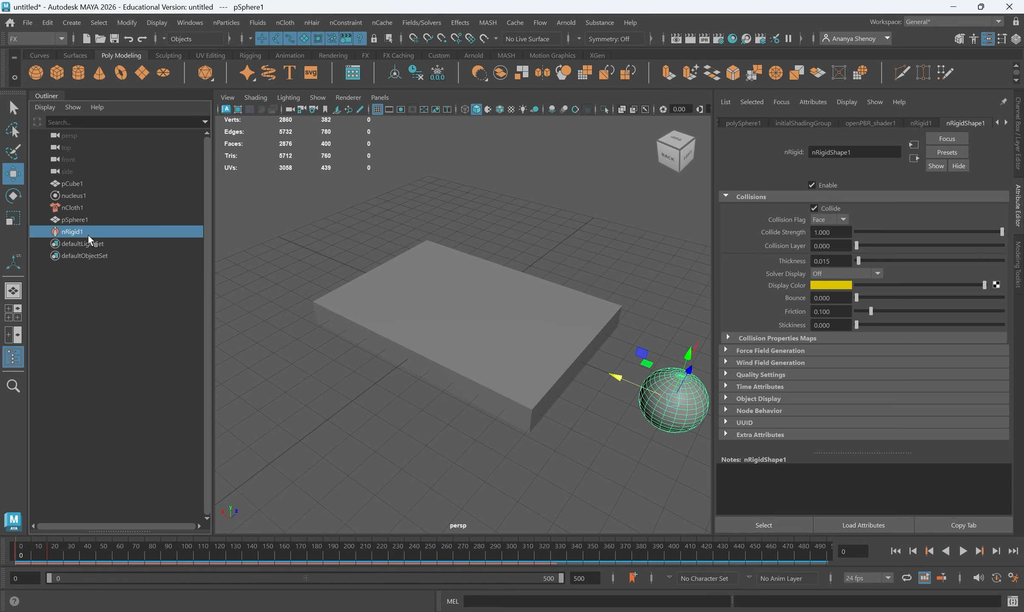
left_click(839, 232)
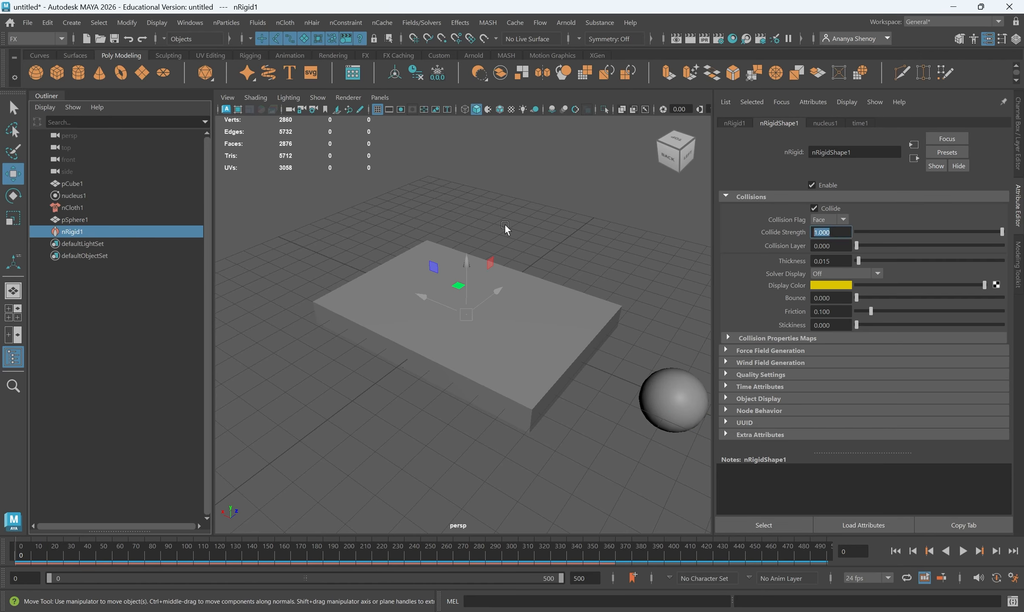
scroll(582, 383, "down", 3)
Break the connections on the sphere's Scale X, Y and Z, and scale it up uniformly to about 2.04
left_click(589, 388)
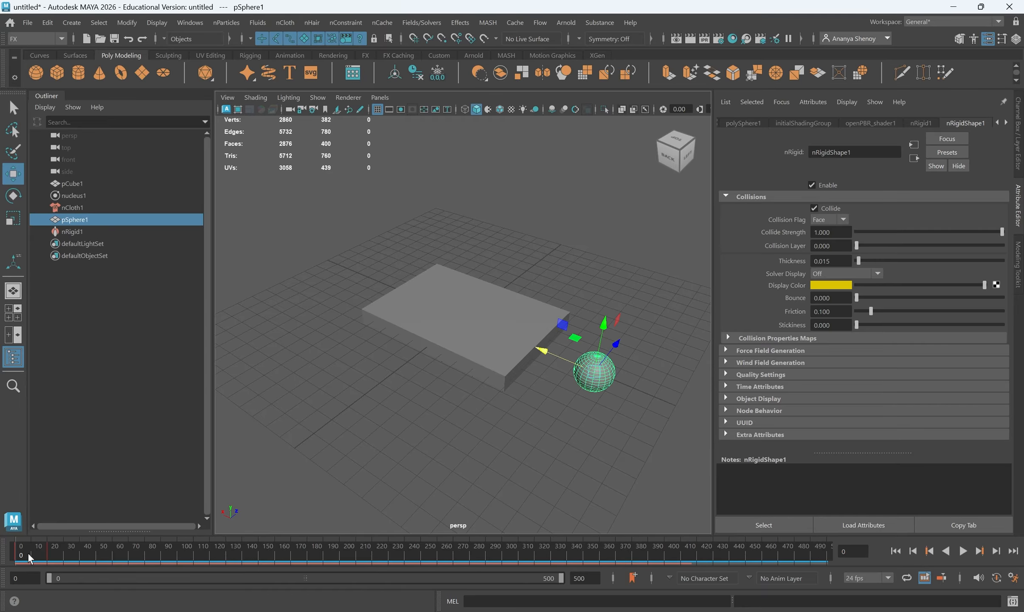
left_click(1016, 140)
left_click_drag(953, 190, 952, 208)
right_click(943, 190)
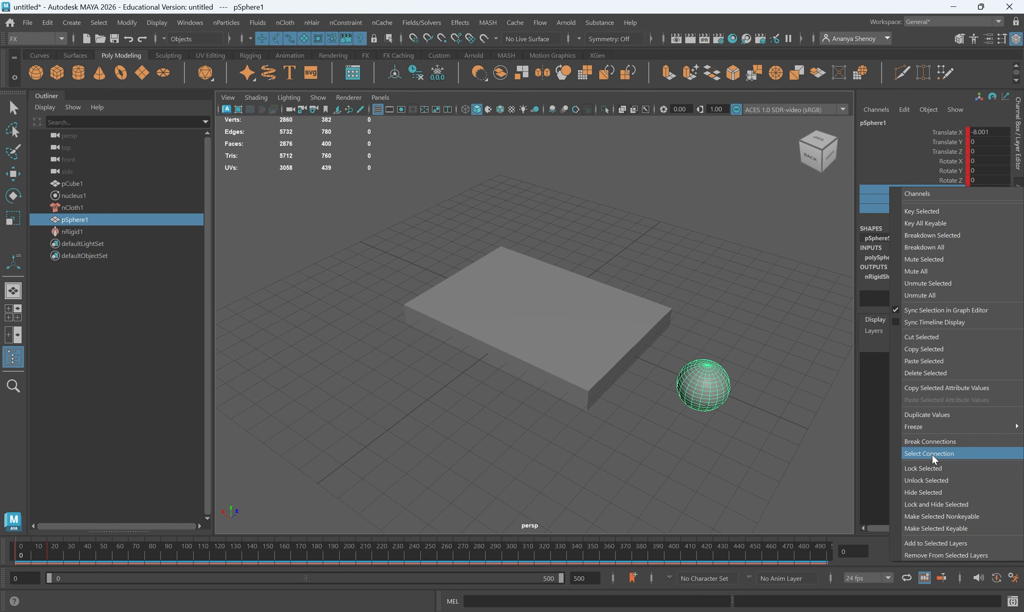
left_click(929, 442)
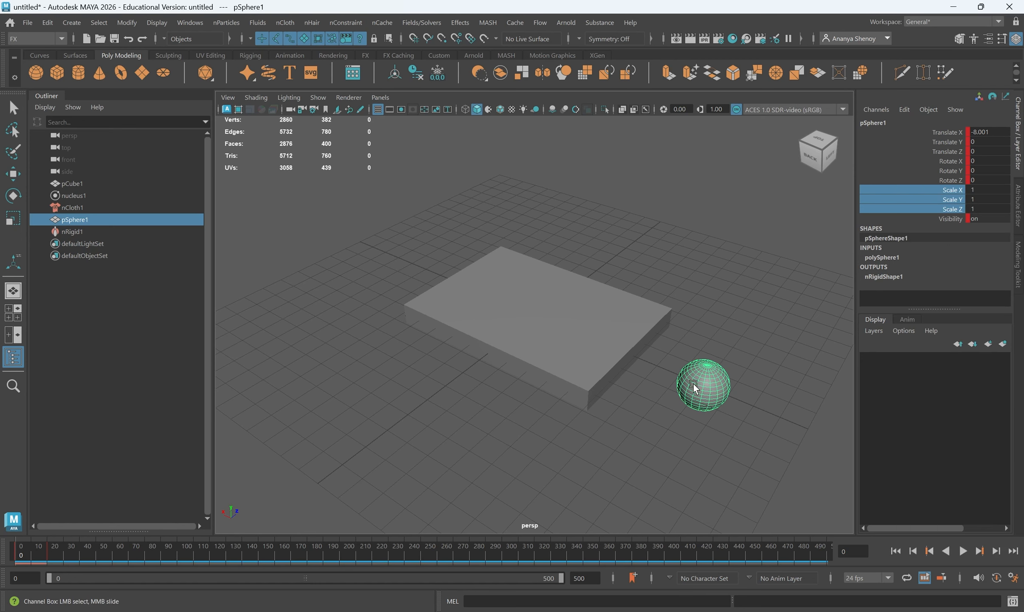
key("r")
left_click_drag(704, 384, 747, 443)
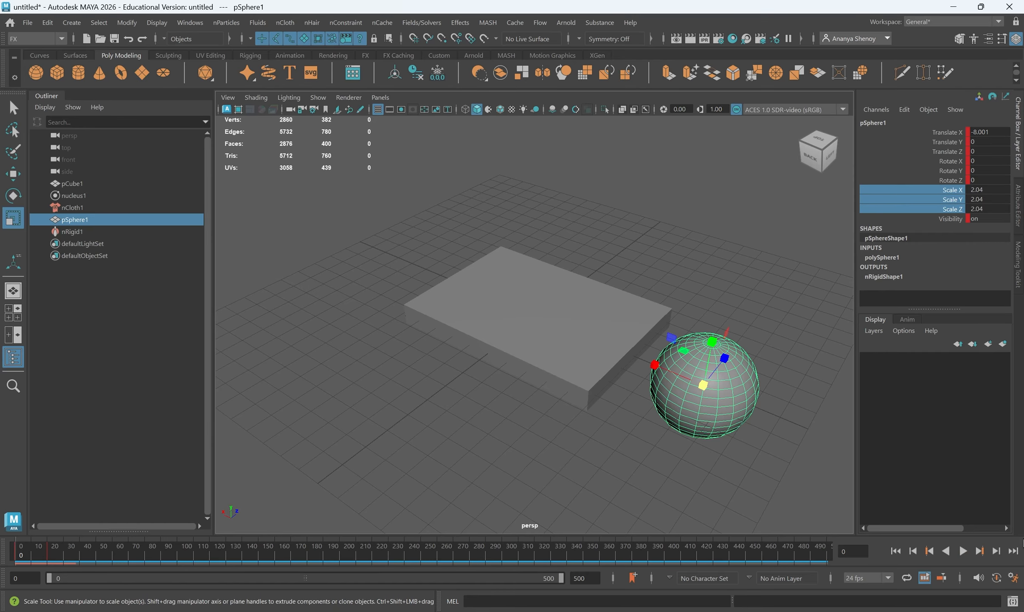
Set the Collide Strength of nRigid1 to 2, and lower it to about 1.3
left_click(79, 231)
left_click(1019, 208)
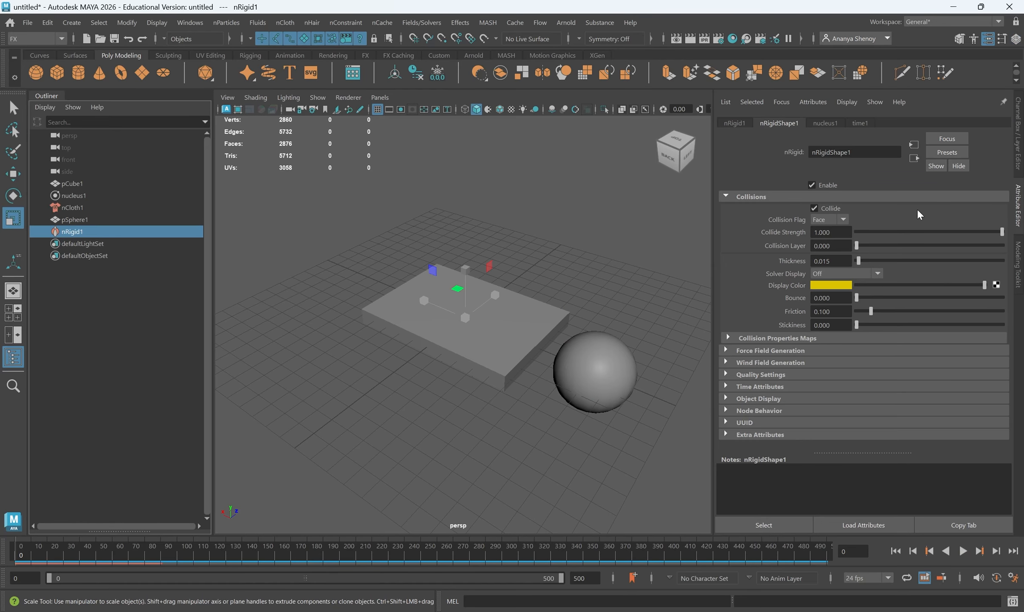
left_click_drag(844, 235, 655, 210)
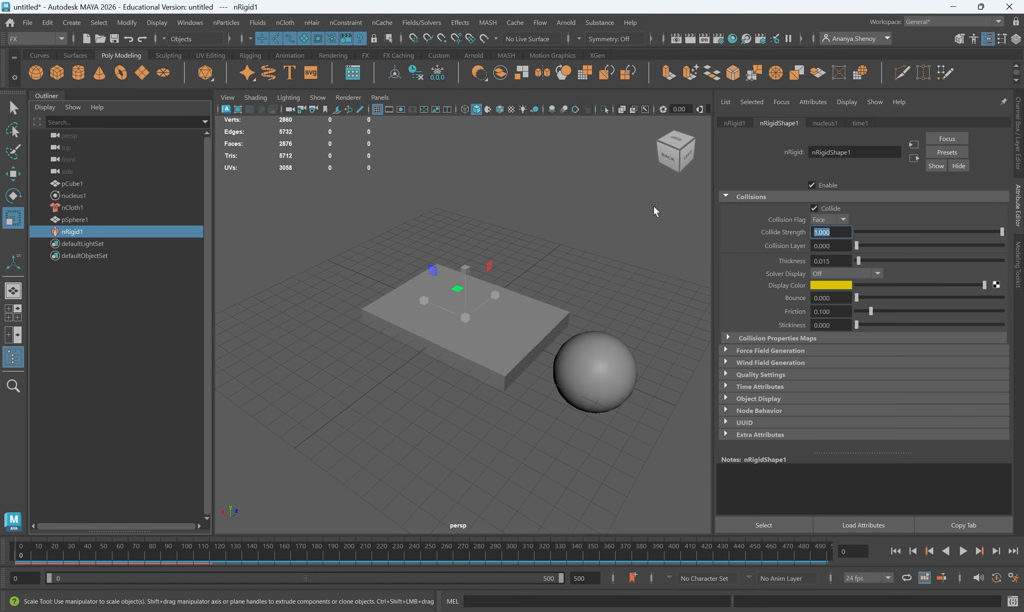
type("2")
key("Return")
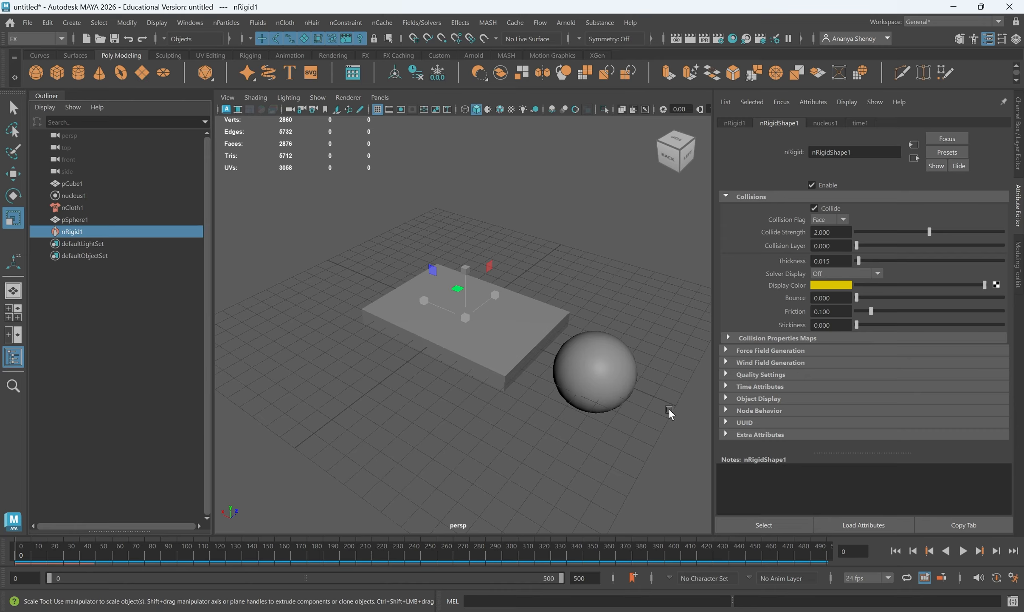
left_click_drag(929, 231, 912, 232)
Play the enlarged sphere's collision, pause at frame 38 to view the pillow from above, resume playback and scrub back for inspection
left_click(965, 550)
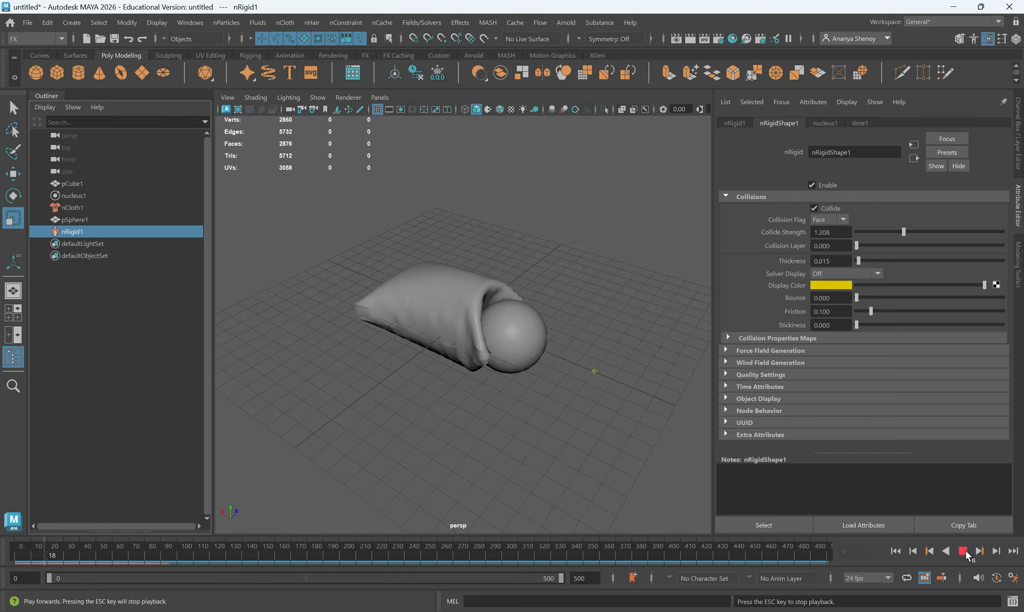
left_click(965, 550)
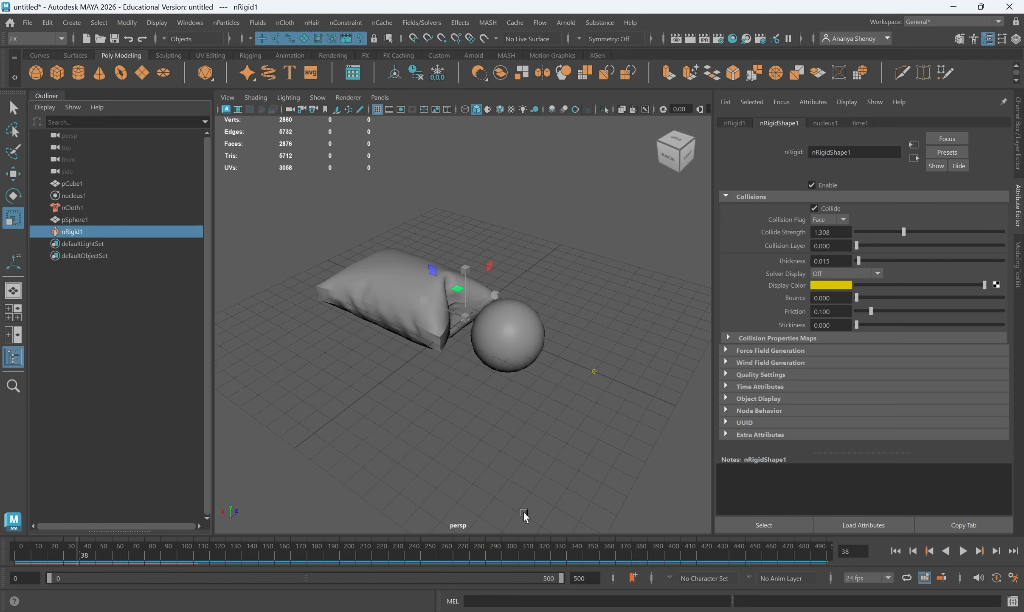
left_click_drag(503, 404, 562, 416, "alt")
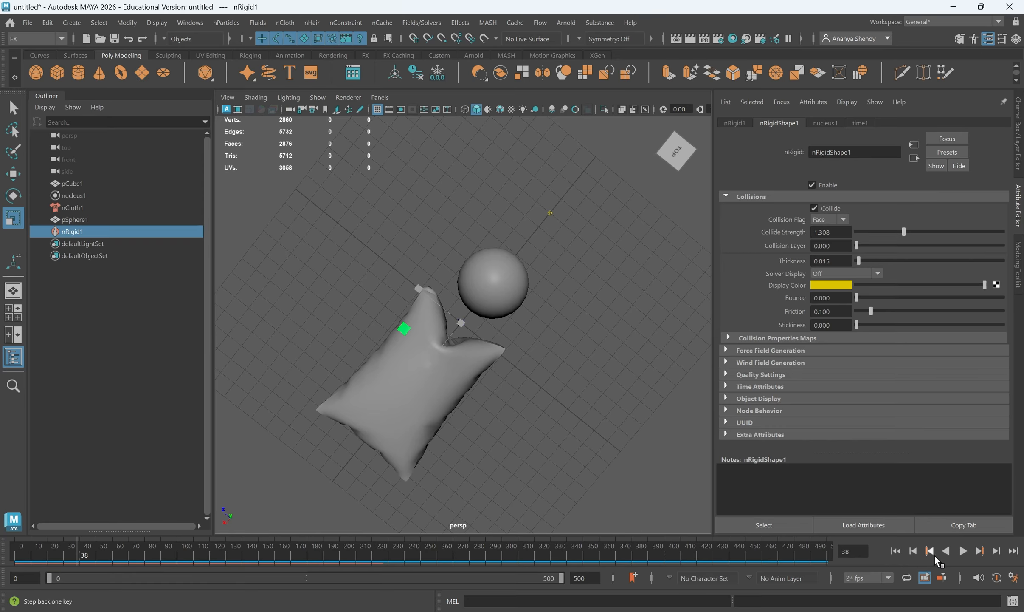
left_click(963, 552)
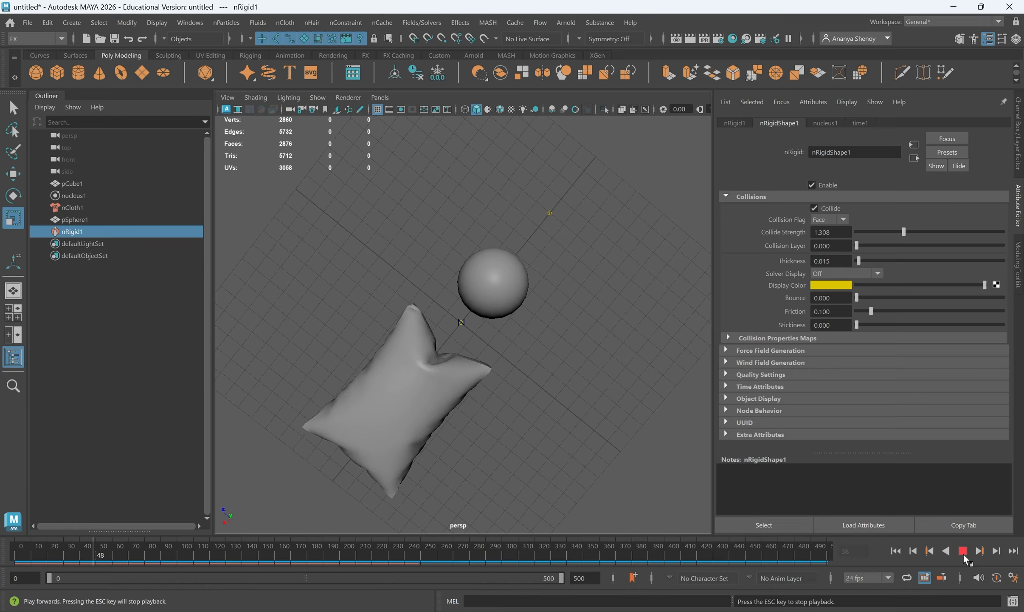
left_click(964, 555)
left_click_drag(138, 560, 112, 557)
left_click_drag(416, 473, 468, 398, "alt")
left_click(416, 341)
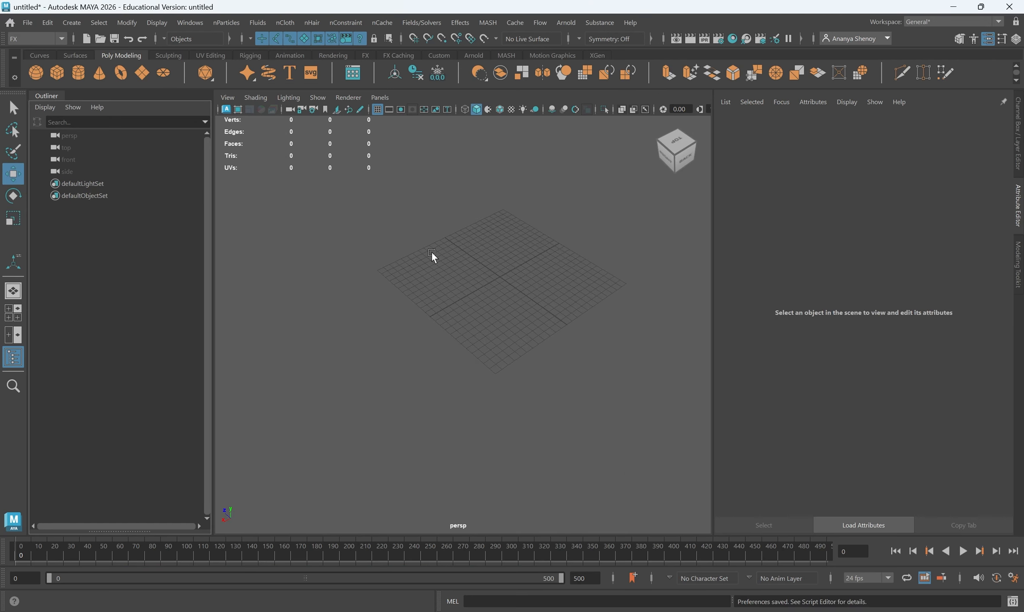
Create a polygon plane at the origin of the empty scene and frame it closely in the perspective view
left_click_drag(432, 251, 532, 291, "alt")
right_click_drag(532, 290, 488, 363, "alt")
middle_click_drag(490, 369, 489, 340, "alt")
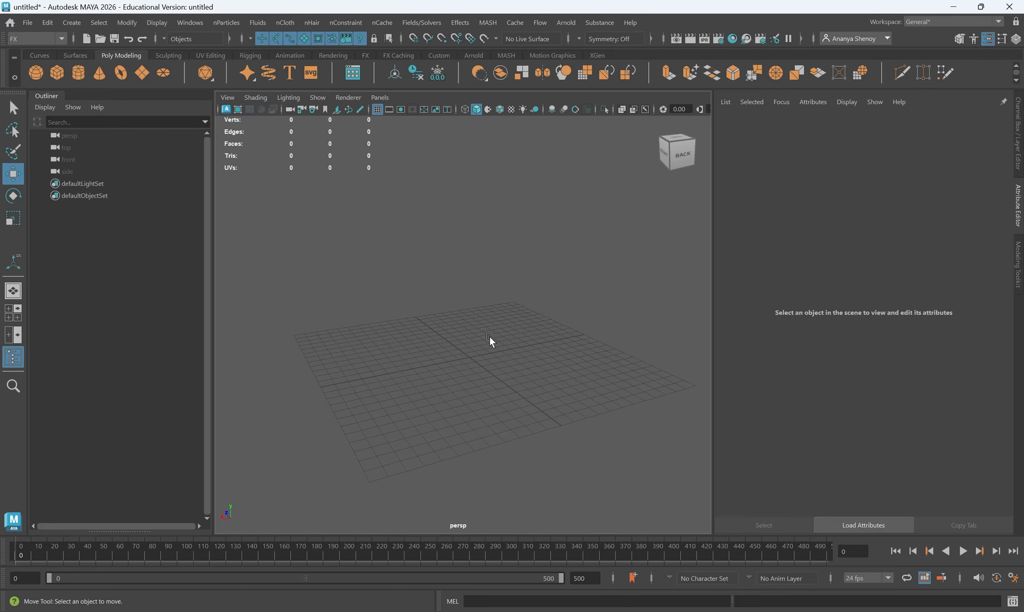
scroll(489, 336, "down", 6)
left_click_drag(482, 341, 489, 343, "alt")
left_click(143, 72)
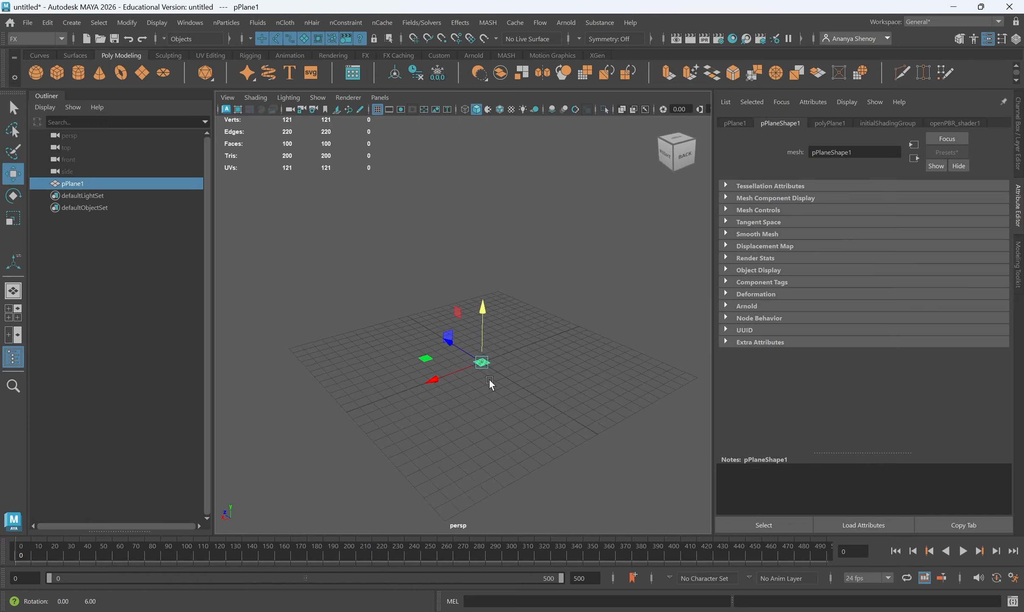
left_click_drag(489, 377, 474, 398, "alt")
middle_click_drag(474, 397, 454, 306, "alt")
right_click_drag(454, 306, 521, 361, "alt")
middle_click_drag(518, 323, 587, 437, "alt")
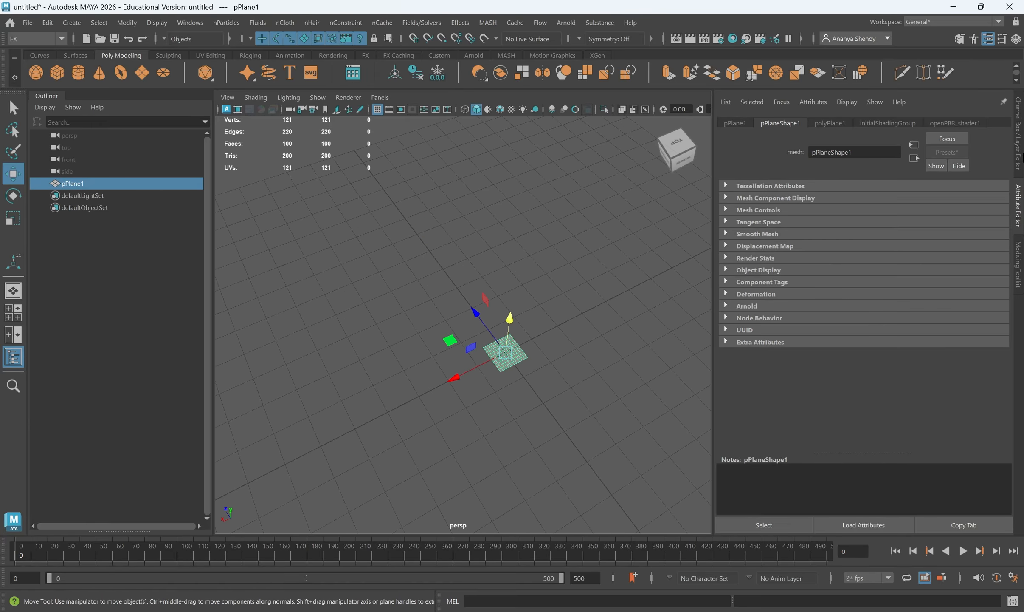
Set the plane's Width to 8.5 and its Subdivisions Width to 50
left_click(1014, 132)
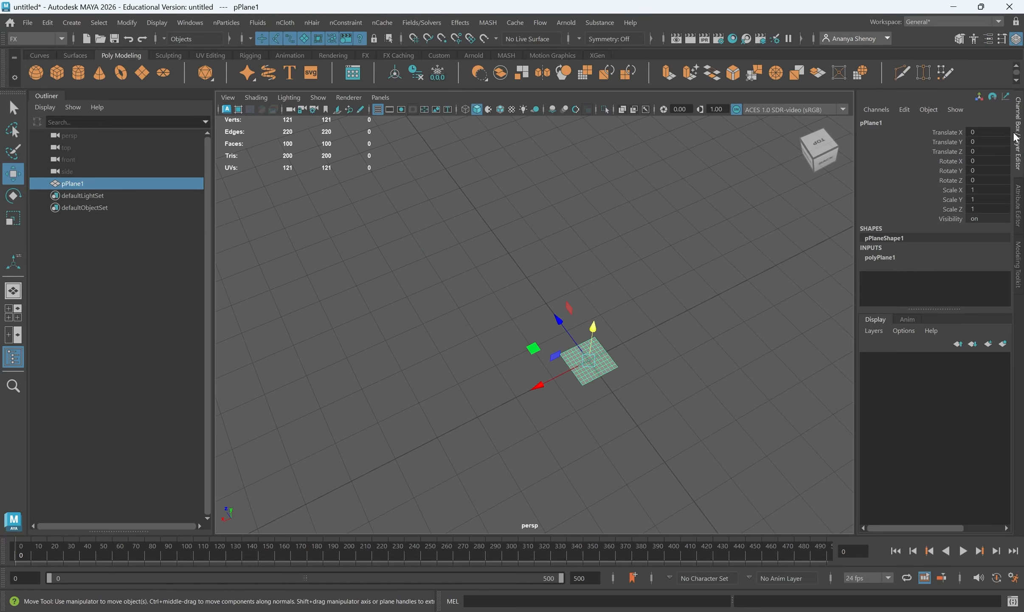
left_click(883, 258)
left_click(950, 277)
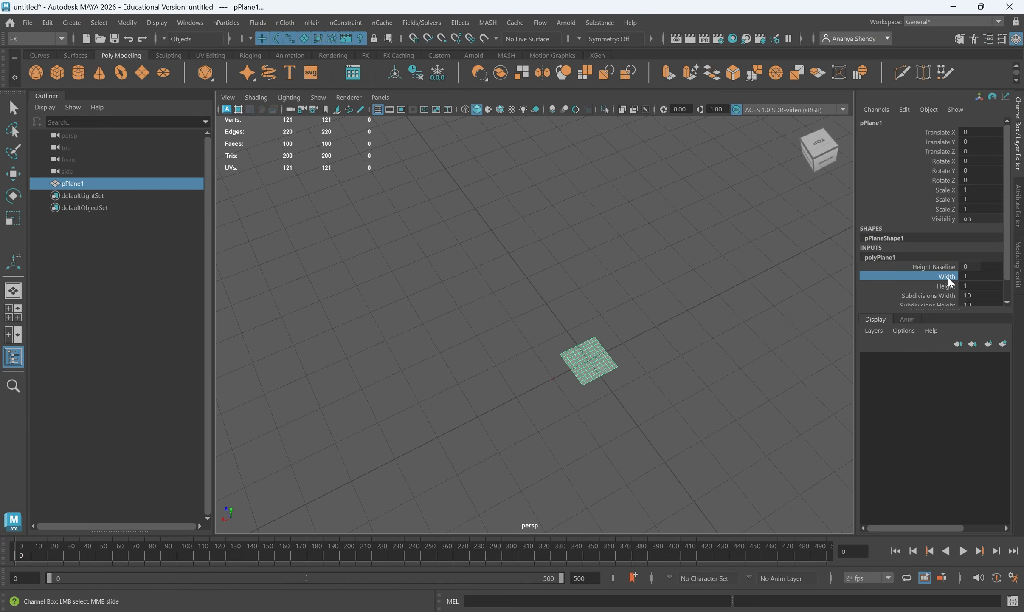
middle_click_drag(733, 322, 769, 331)
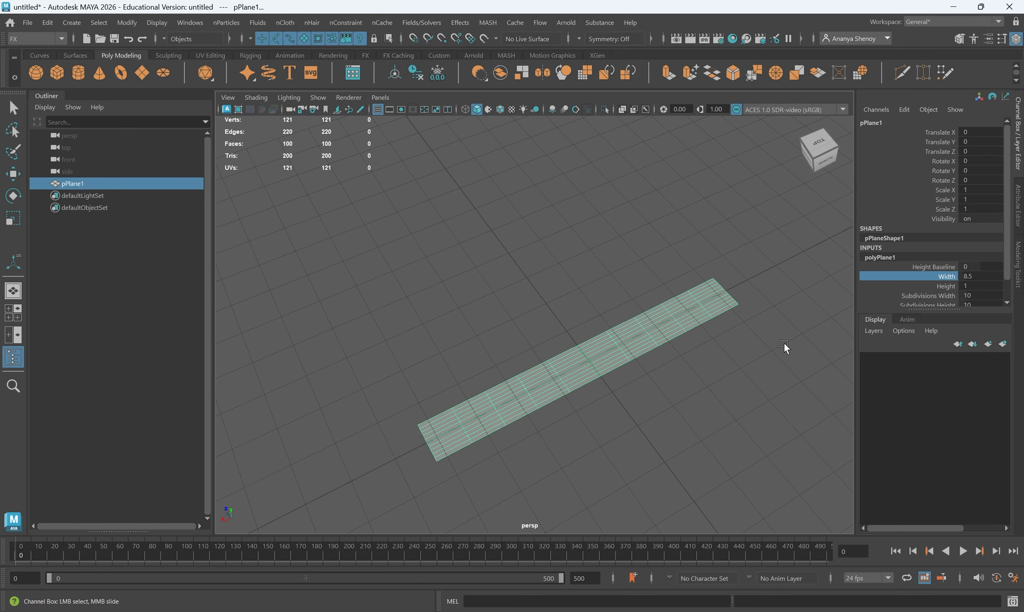
left_click(934, 295)
middle_click_drag(805, 316, 833, 320)
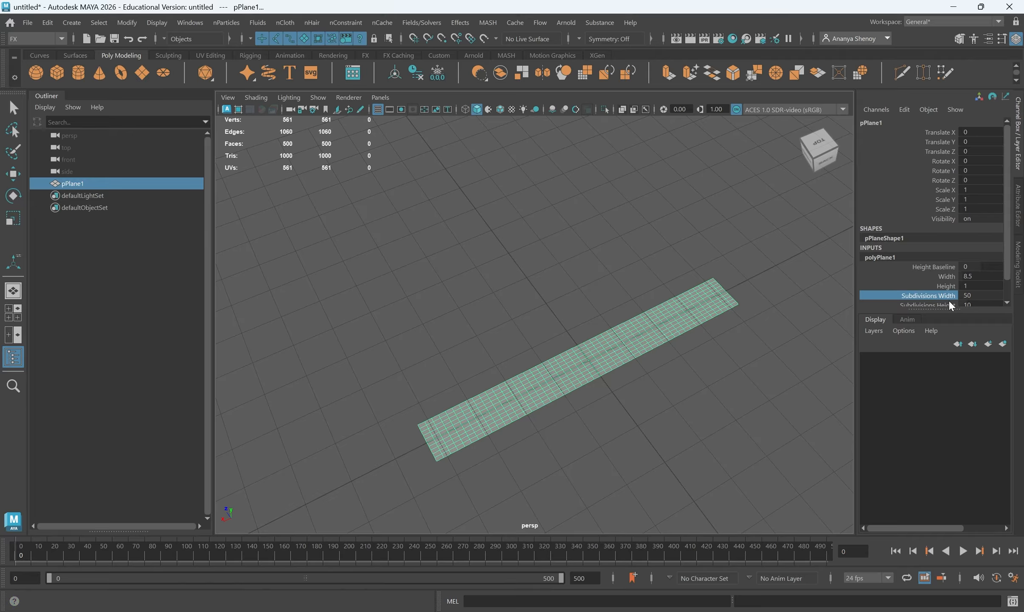
Set the plane's Height to 6.6 and its Subdivisions Height to 50
left_click(940, 286)
middle_click_drag(793, 309, 814, 316)
left_click(924, 304)
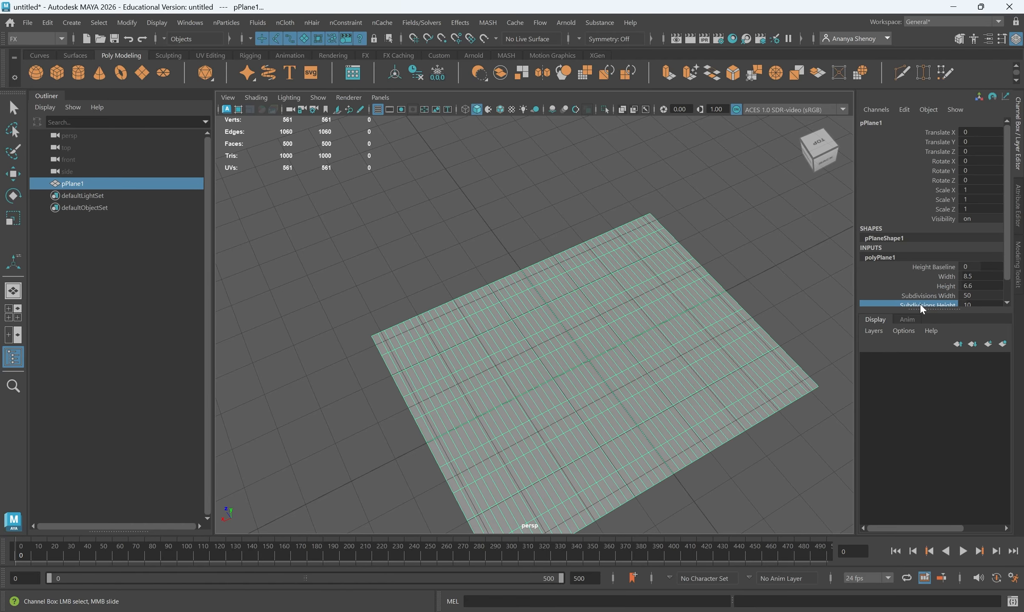
middle_click_drag(734, 291, 941, 341)
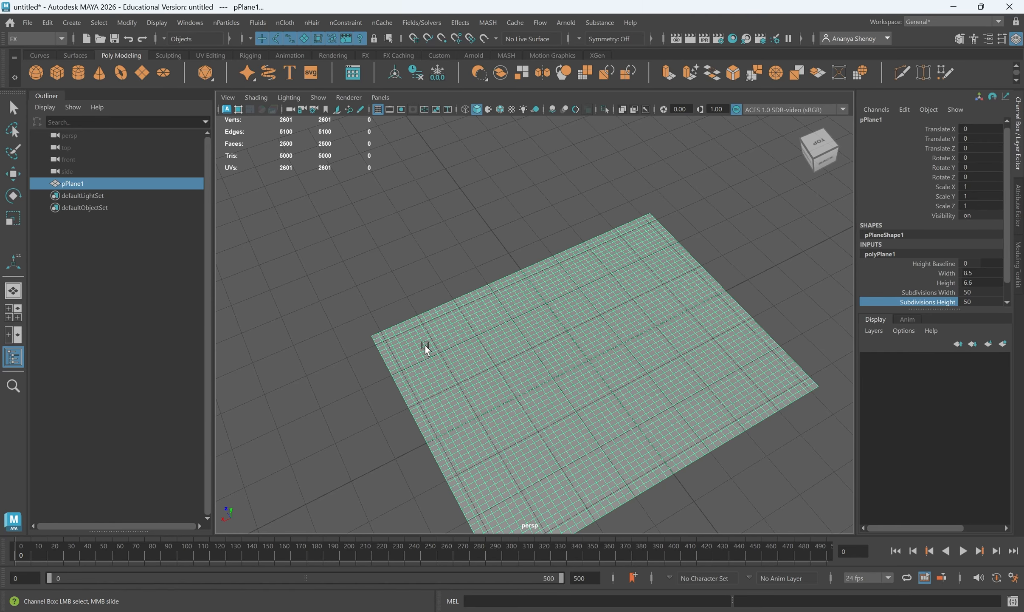
Try a Subdivisions Height of 60 on the plane, and undo the change
middle_click_drag(425, 345, 387, 295, "alt")
right_click_drag(388, 295, 465, 403, "alt")
left_click(977, 302)
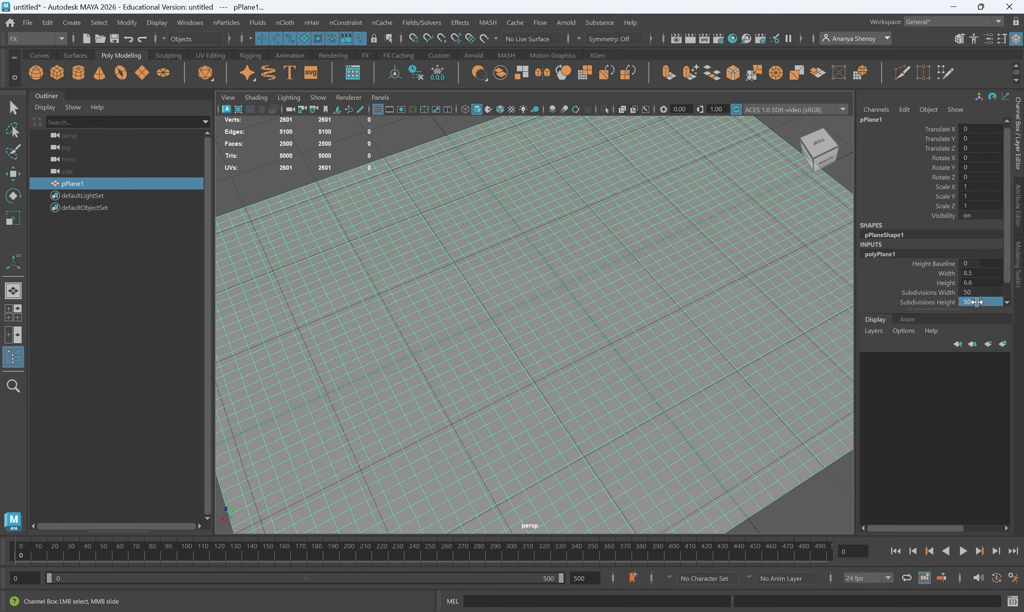
type("60")
key("Return")
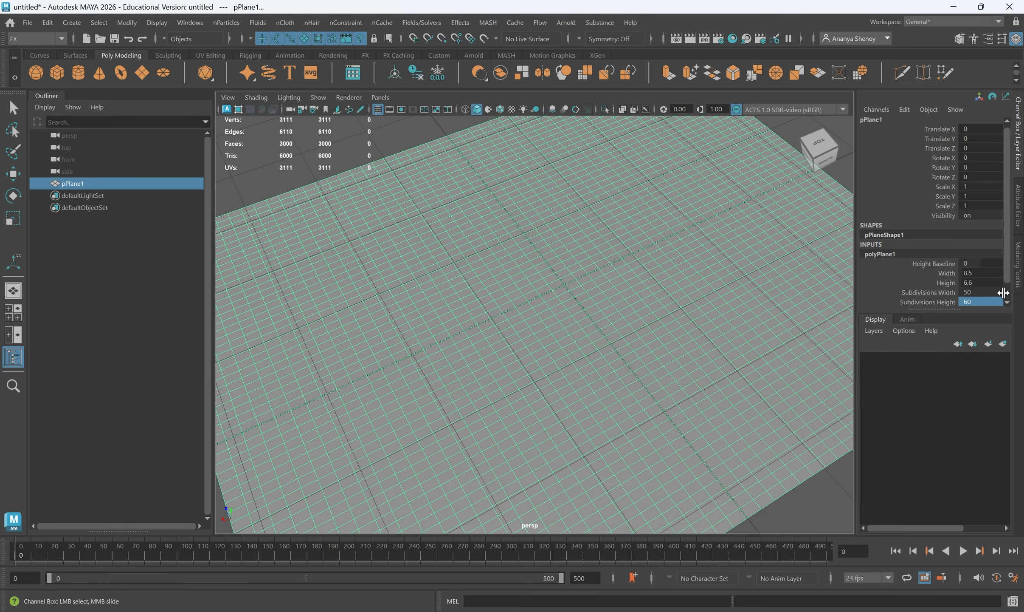
key("ctrl+z")
Set the plane's Subdivisions Width to 60 and view the whole plane from a low angle
left_click(979, 293)
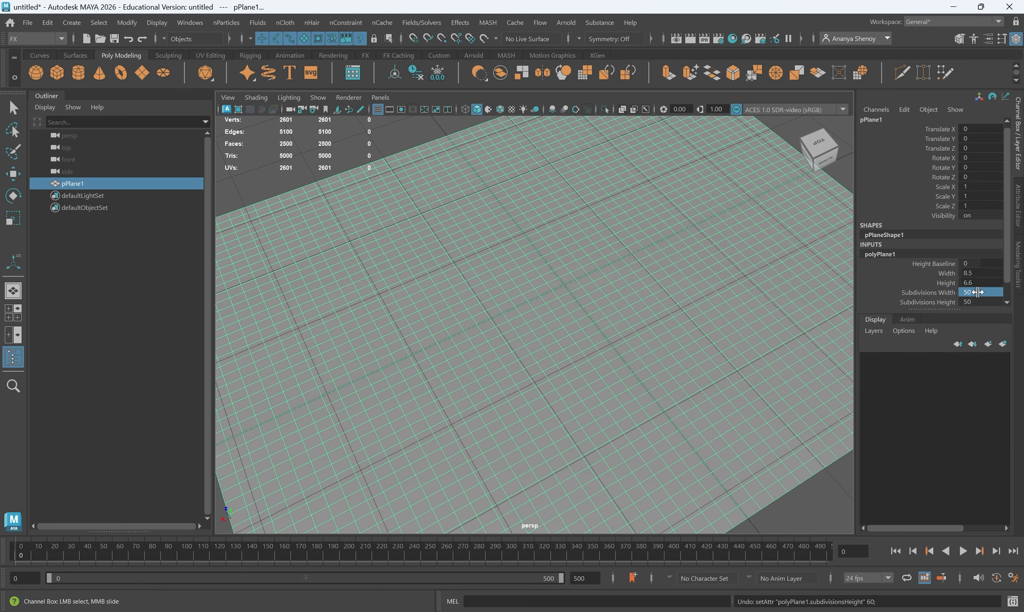
key("Return")
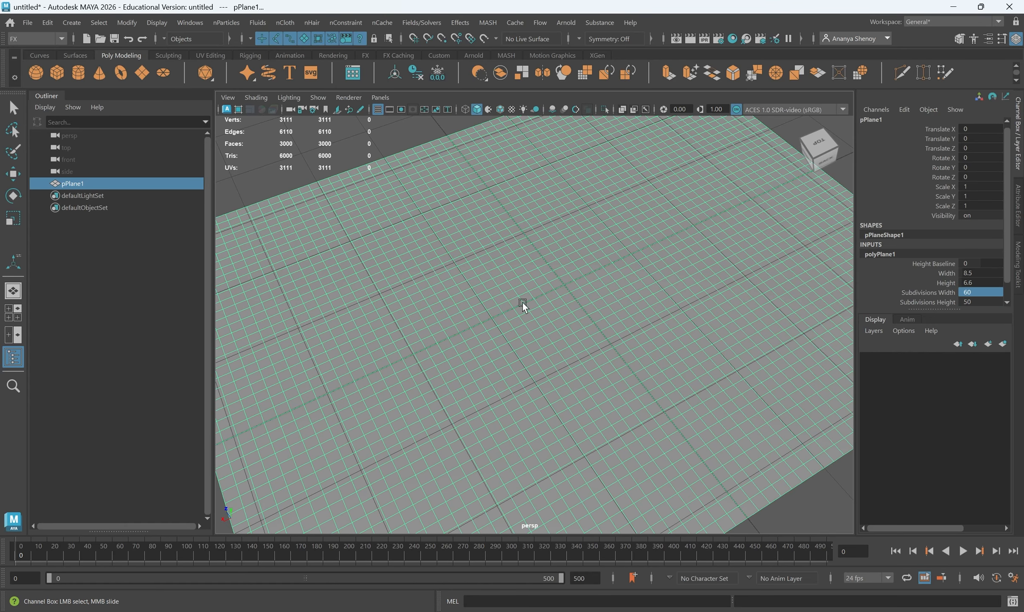
scroll(522, 301, "down", 10)
left_click_drag(517, 337, 555, 341, "alt")
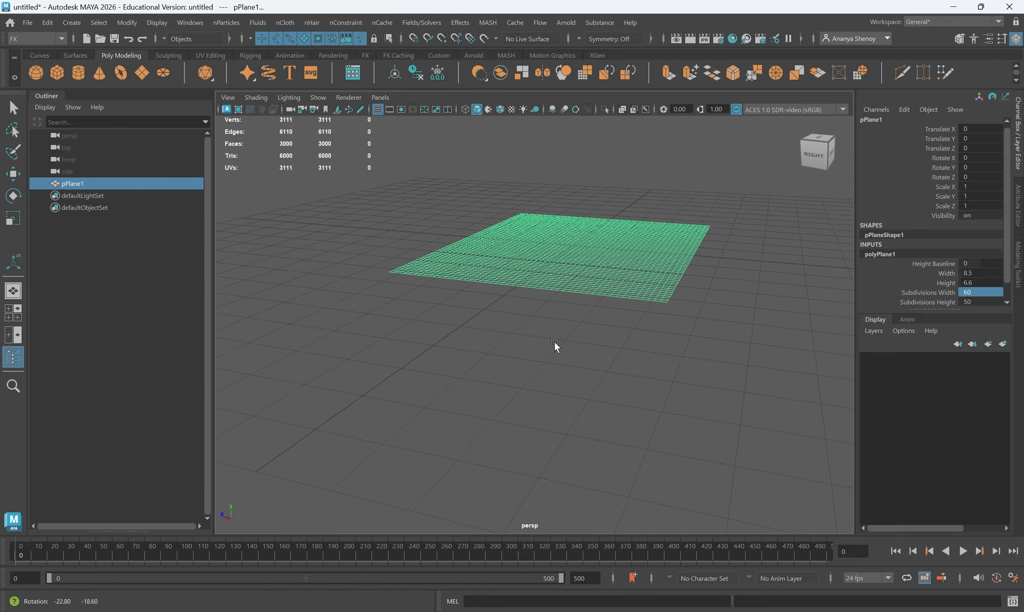
Stand the plane upright by rotating it about the Z axis, with Rotate Z set to exactly -90
scroll(551, 294, "down", 3)
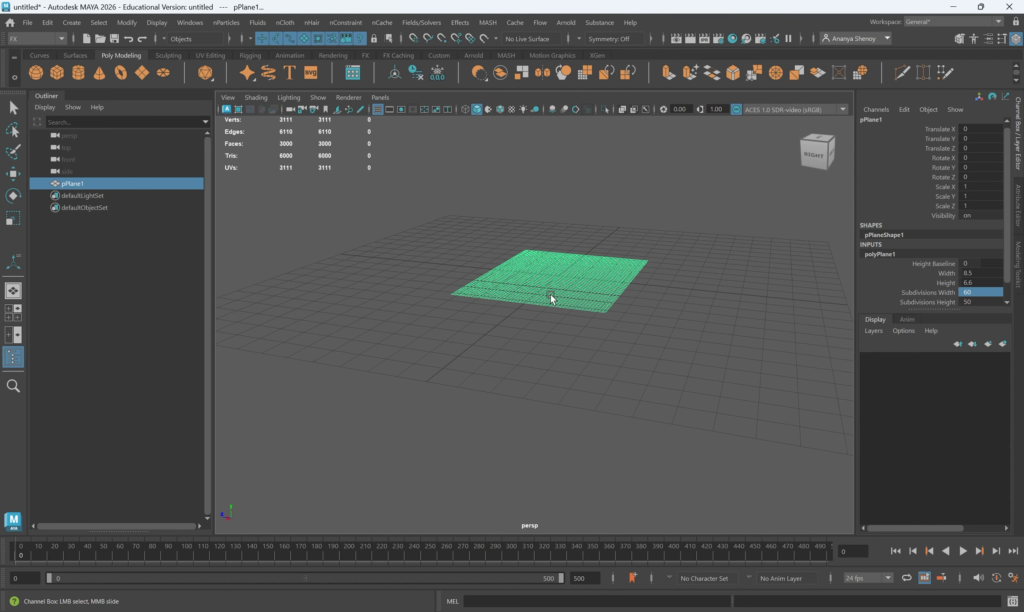
key("e")
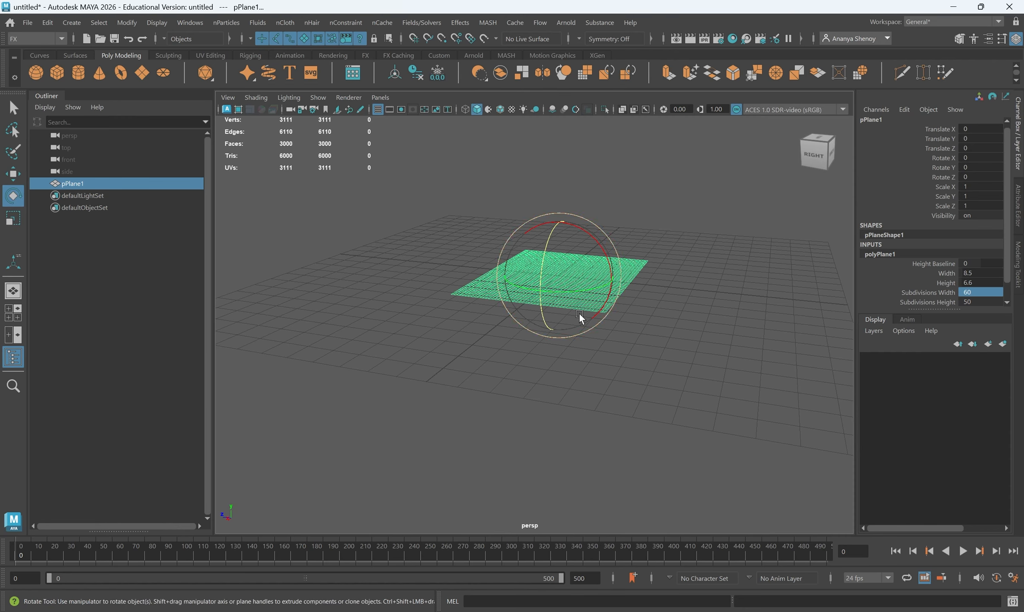
scroll(556, 234, "down", 2)
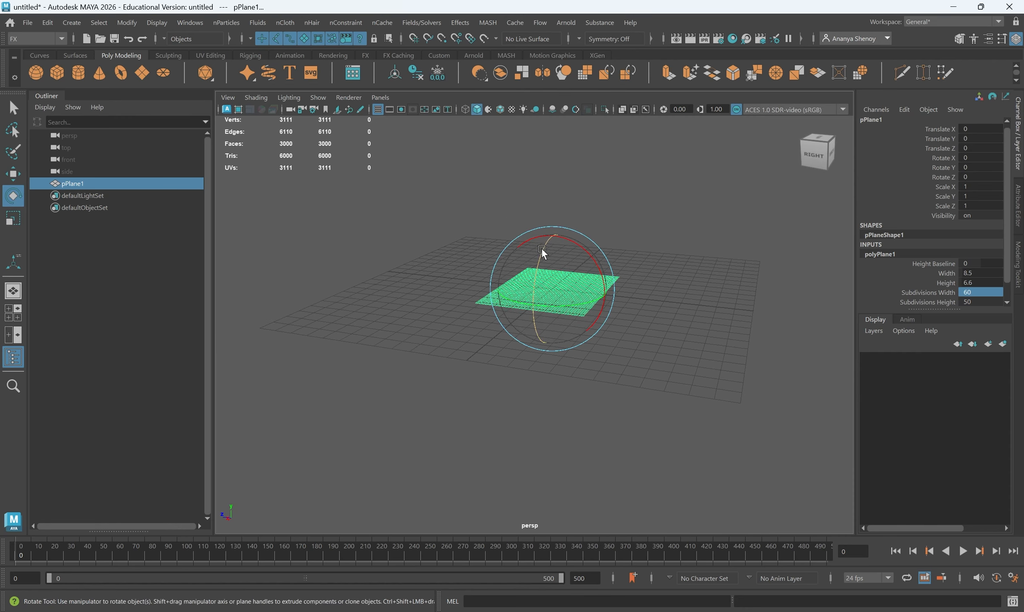
left_click_drag(542, 248, 548, 295)
double_click(986, 176)
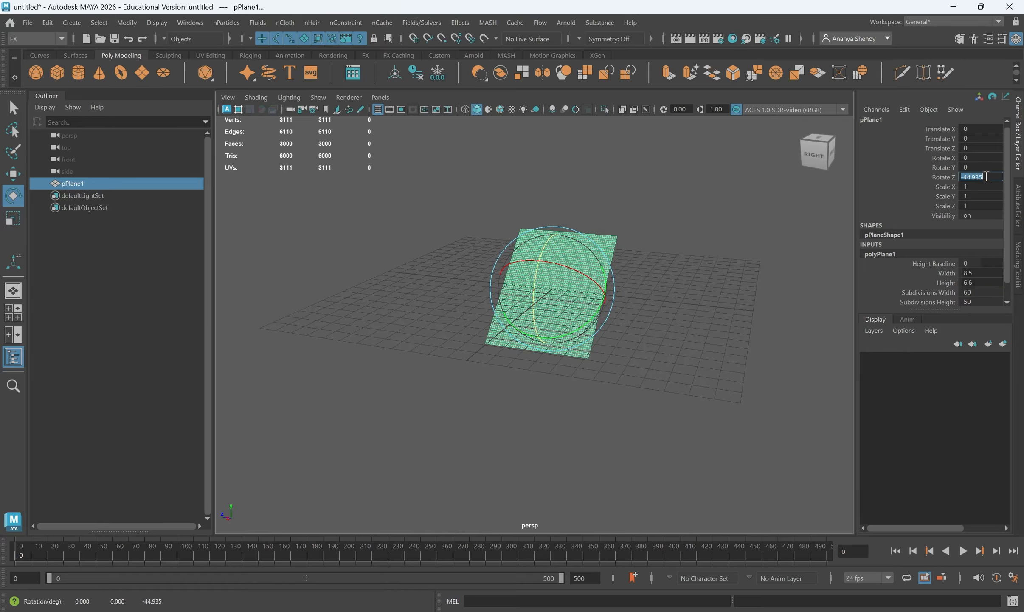
type("-90")
key("Return")
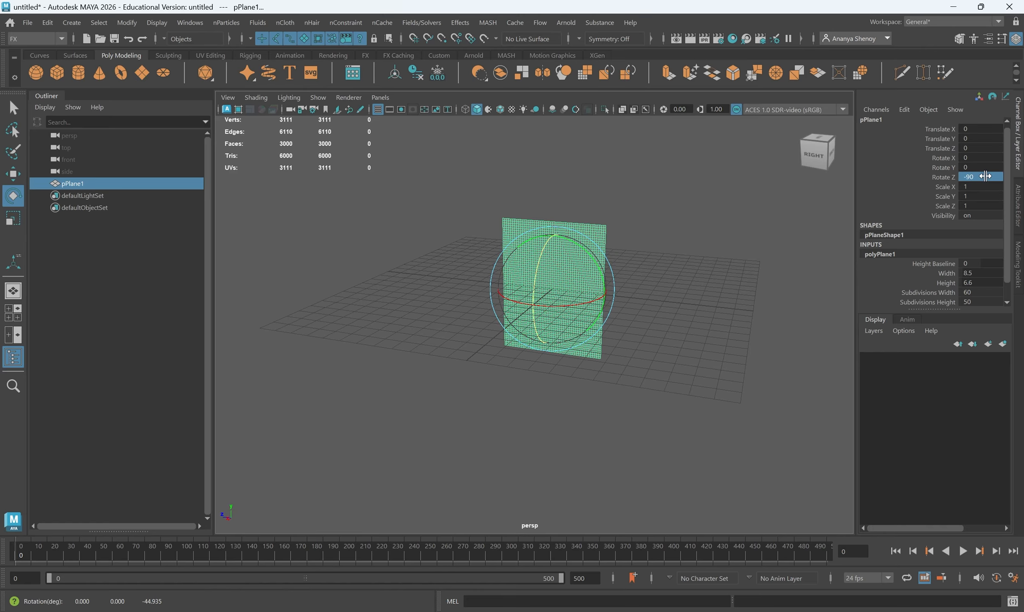
Raise the upright plane above the grid to a Translate Y of about 4.95
key("w")
mouse_move(554, 236)
left_mouse_down()
mouse_move(545, 151)
mouse_move(544, 193)
mouse_move(590, 227)
mouse_move(559, 211)
mouse_move(585, 194)
mouse_move(570, 246)
left_mouse_up()
scroll(571, 246, "up", 3)
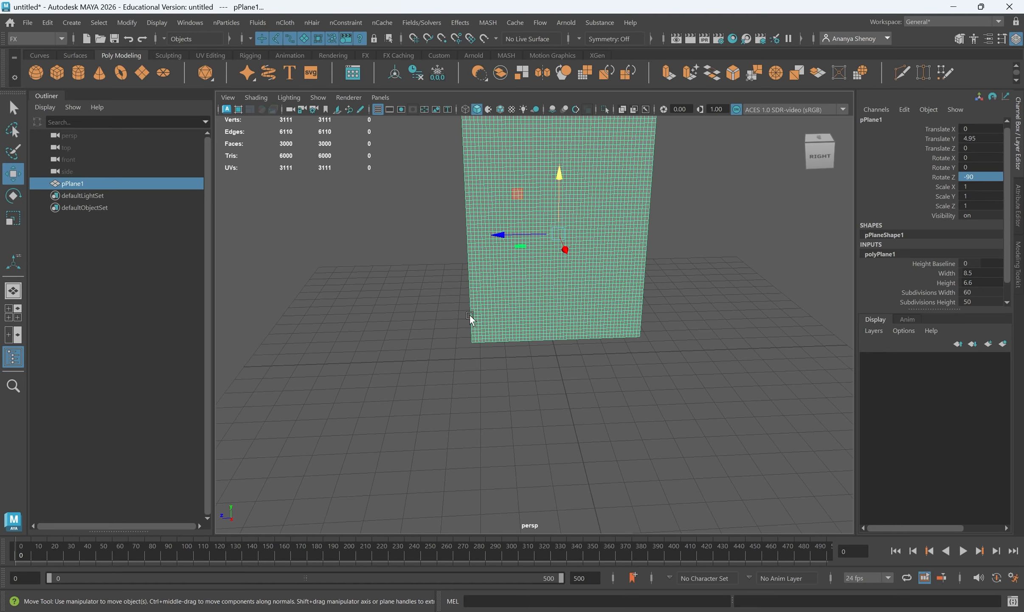
Delete the construction history of the upright plane
left_click_drag(469, 316, 556, 304, "alt")
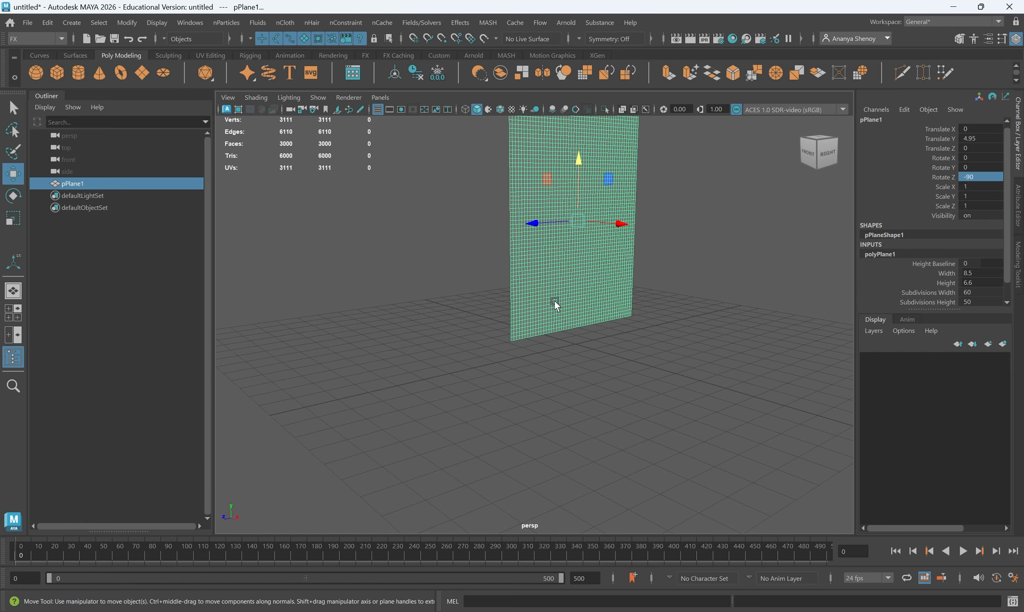
scroll(594, 268, "down", 3)
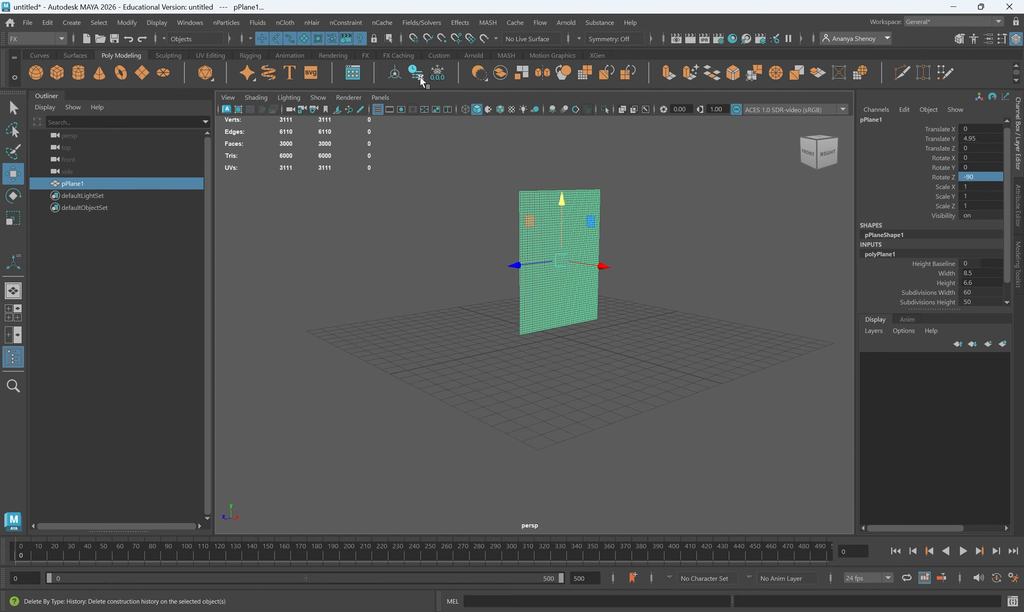
left_click(420, 77)
left_click_drag(579, 198, 696, 334, "alt")
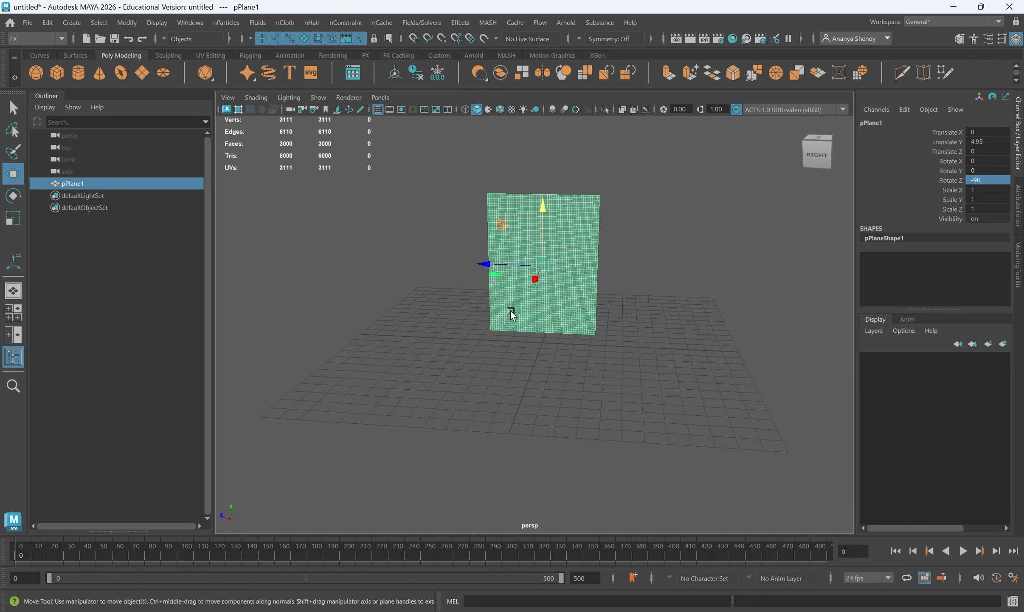
mouse_move(510, 311)
left_mouse_down("alt")
mouse_move(539, 343)
mouse_move(574, 317)
mouse_move(636, 324)
mouse_move(505, 324)
left_mouse_up("alt")
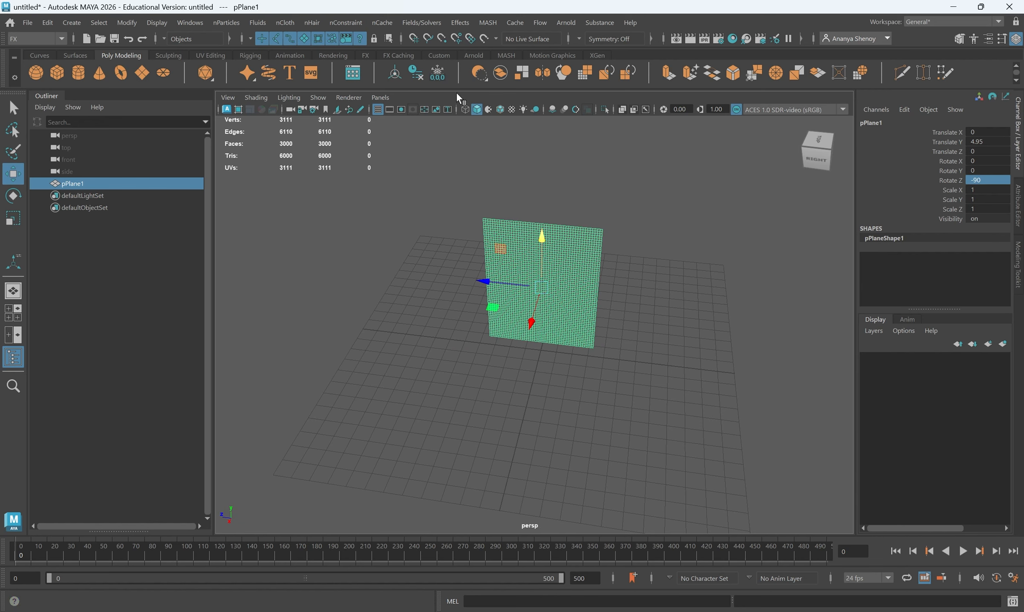
left_click_drag(549, 257, 801, 242, "alt")
left_click_drag(475, 281, 348, 261, "alt")
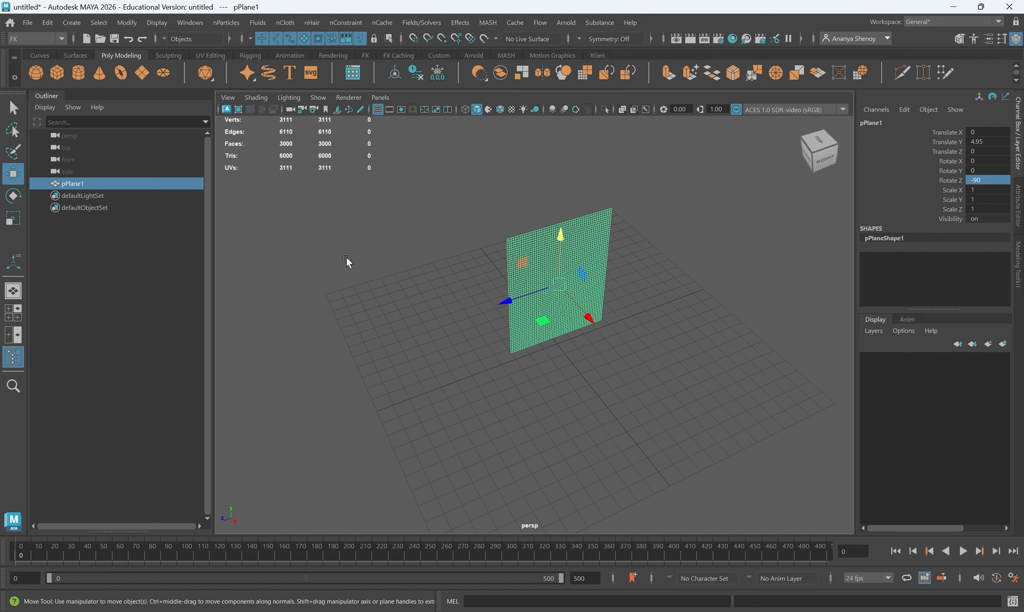
Create a polygon cylinder, thin it to about 0.206 scale in X and Z, and raise it above the plane to about Y 10.957
left_click(85, 79)
key("r")
left_click_drag(540, 388, 590, 388)
key("w")
left_click_drag(559, 303, 507, 213)
Set the cylinder's X rotation to 90 and stretch it lengthwise to a Y scale of about 4.014, forming a rod
key("r")
key("e")
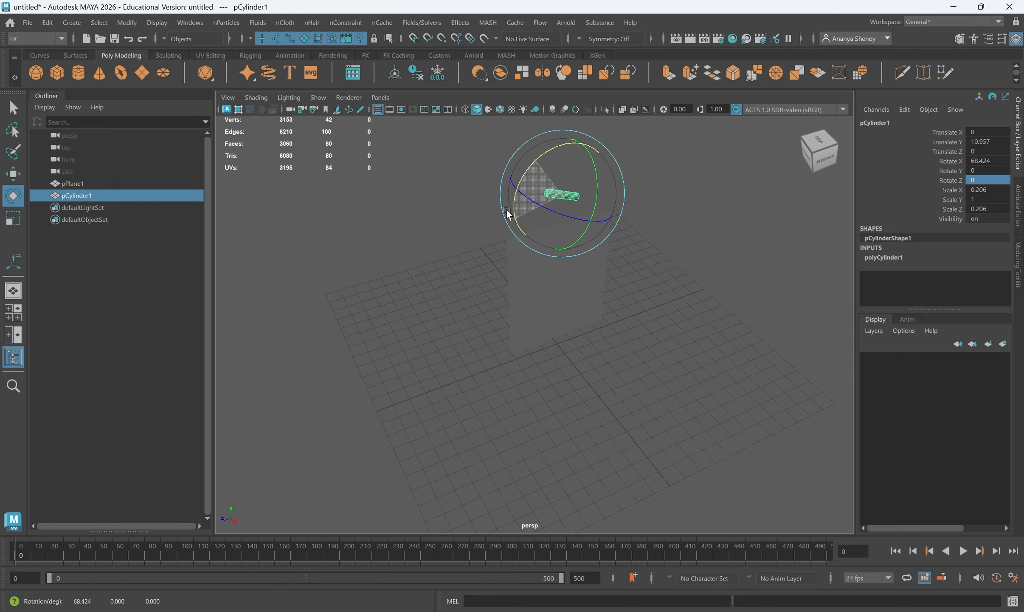
left_click(990, 160)
type("90")
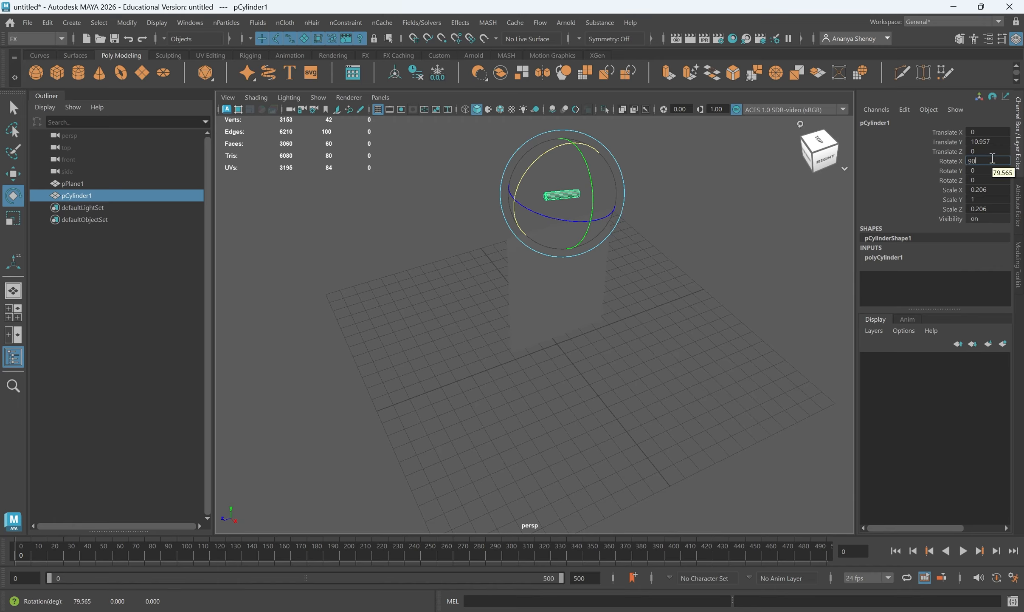
key("Return")
key("r")
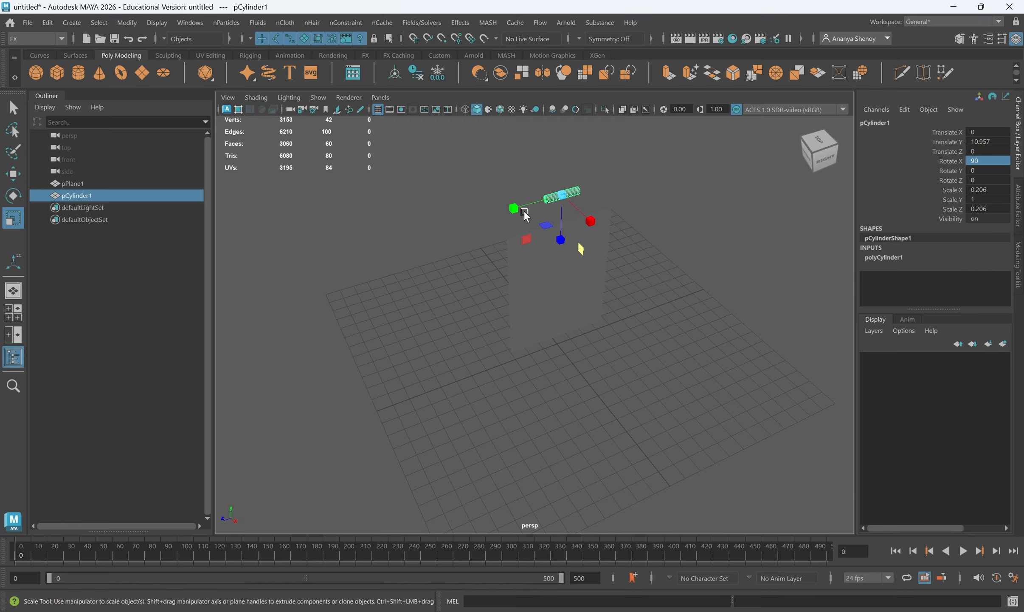
left_click_drag(525, 214, 347, 246)
left_click_drag(658, 283, 738, 271, "alt")
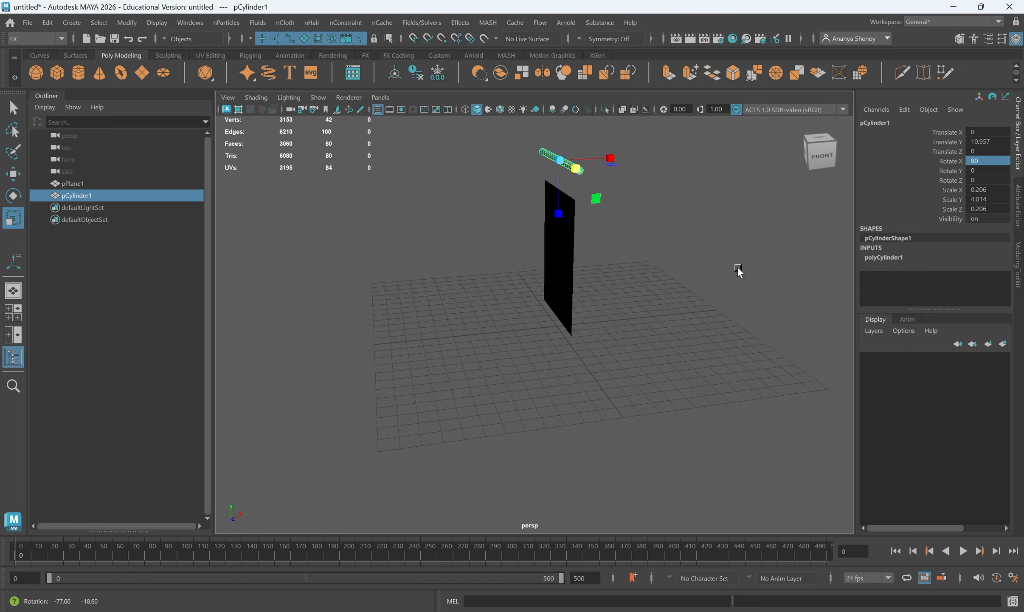
Move the rod down beside the plane's top edge, to about X -1.331 and Y 8.753
key("w")
left_click_drag(564, 126, 493, 238)
left_click_drag(545, 255, 611, 272, "alt")
Set the rod's Subdivisions Height to 26
left_click(879, 256)
scroll(945, 278, "down", 2)
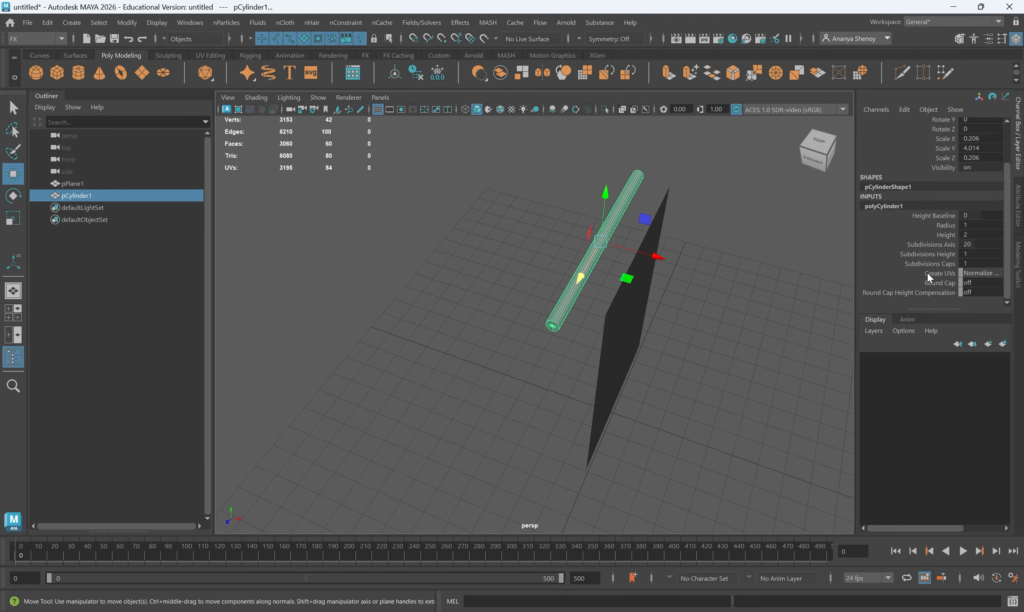
left_click(928, 254)
middle_click_drag(768, 280, 867, 307)
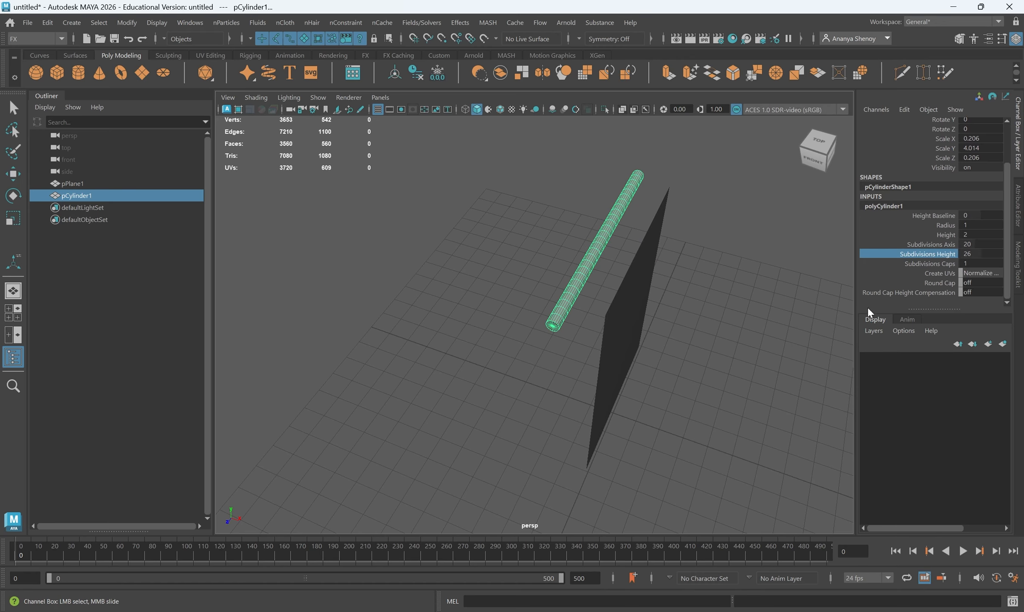
left_click_drag(718, 311, 627, 298, "alt")
left_click_drag(545, 255, 641, 245, "alt")
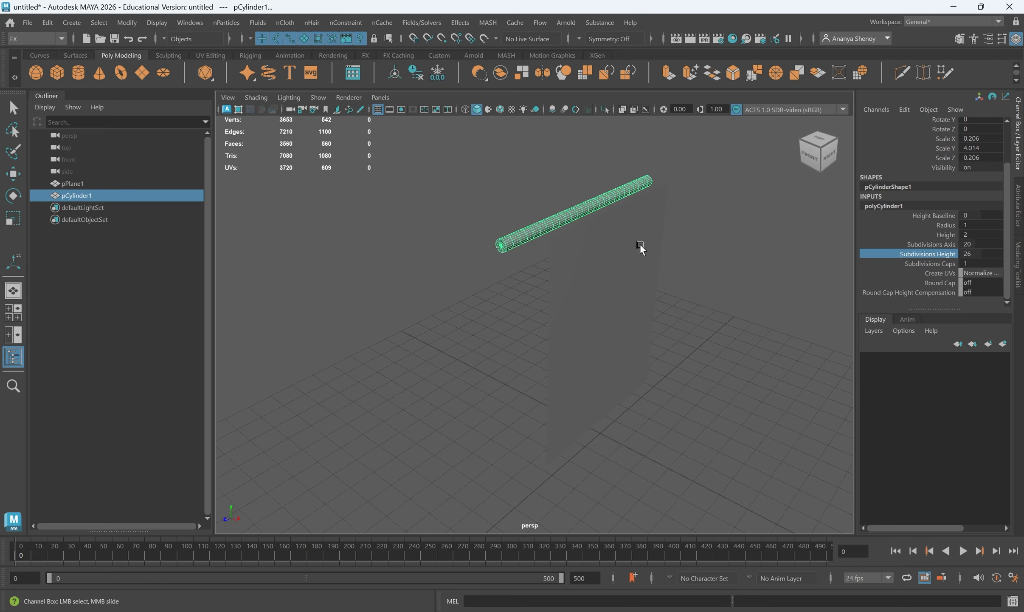
Move the plane directly beneath the rod, to about X -1.256 and Y 4.288
left_click(641, 246)
left_click_drag(669, 348, 626, 331)
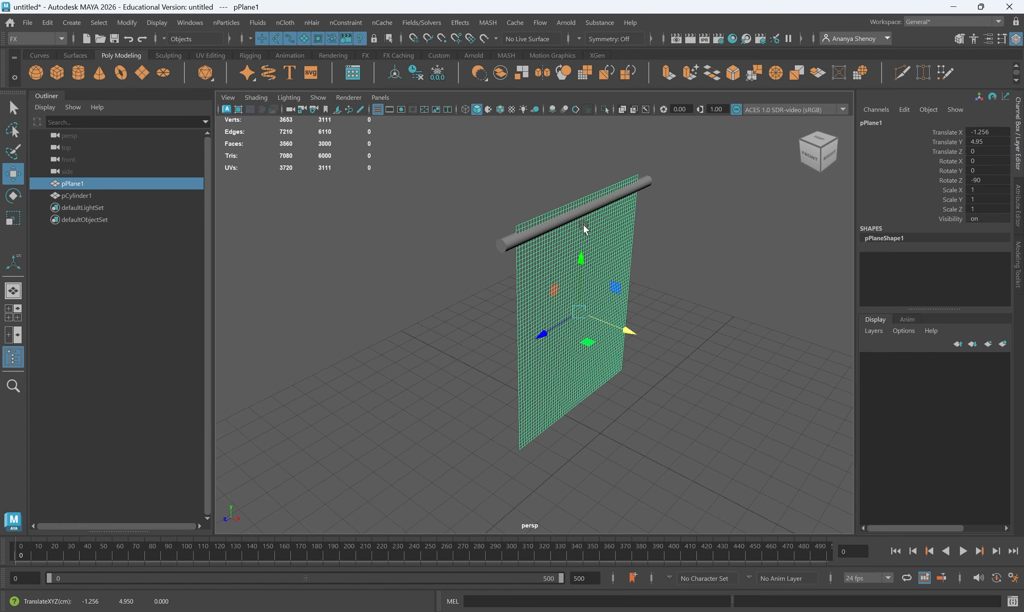
left_click_drag(578, 262, 587, 280)
left_click_drag(675, 344, 615, 328, "alt")
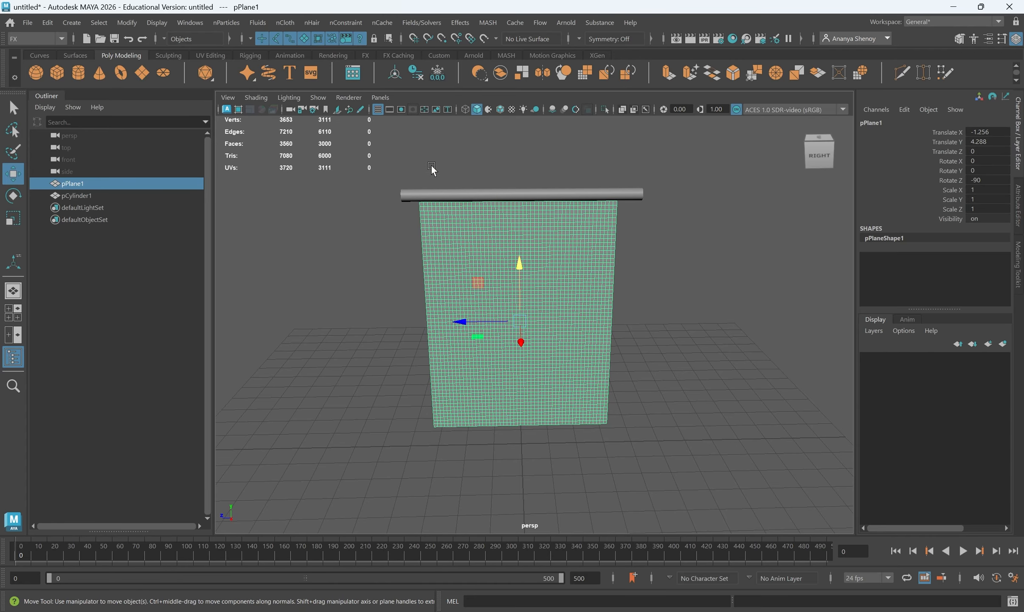
Delete the construction history of both the plane and the rod, and clear the selection
left_click_drag(432, 167, 591, 205, "shift")
left_click(45, 28)
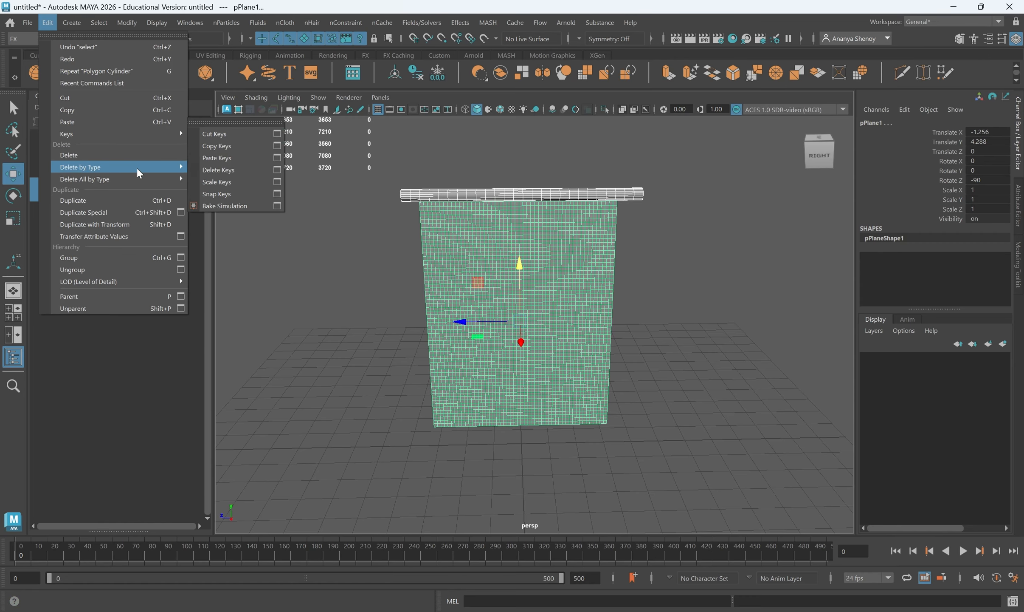
mouse_move(138, 177)
left_click(225, 177)
left_click(729, 357)
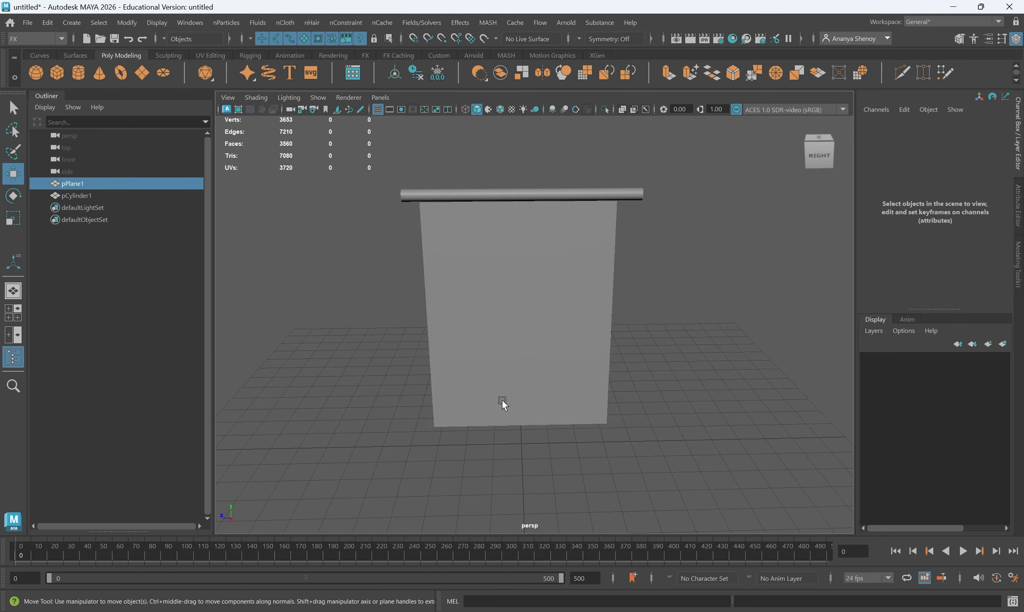
Turn the plane into an nCloth object
left_click(502, 398)
left_click_drag(501, 327, 553, 327, "alt")
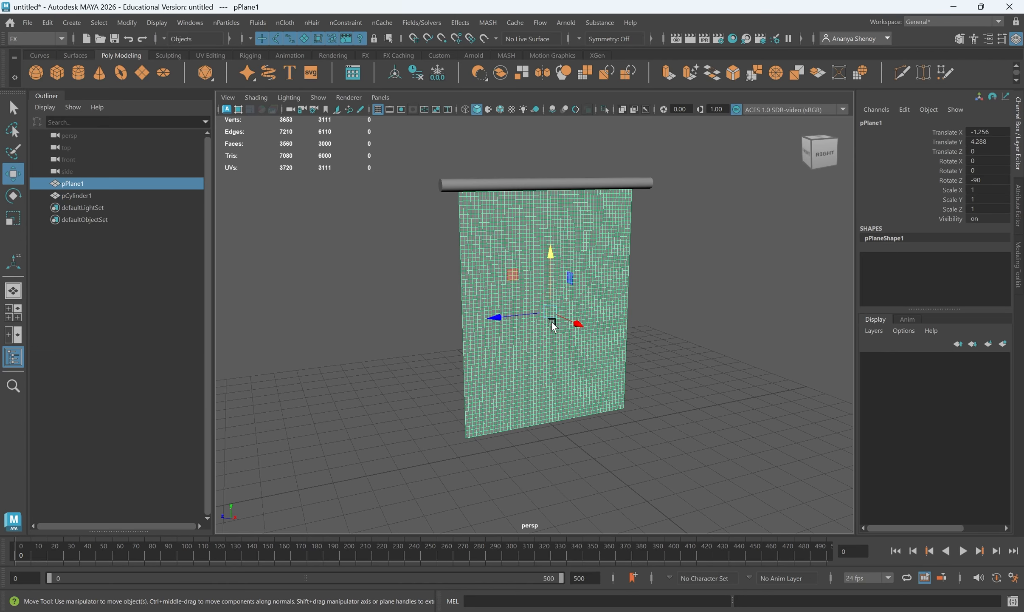
left_click(281, 28)
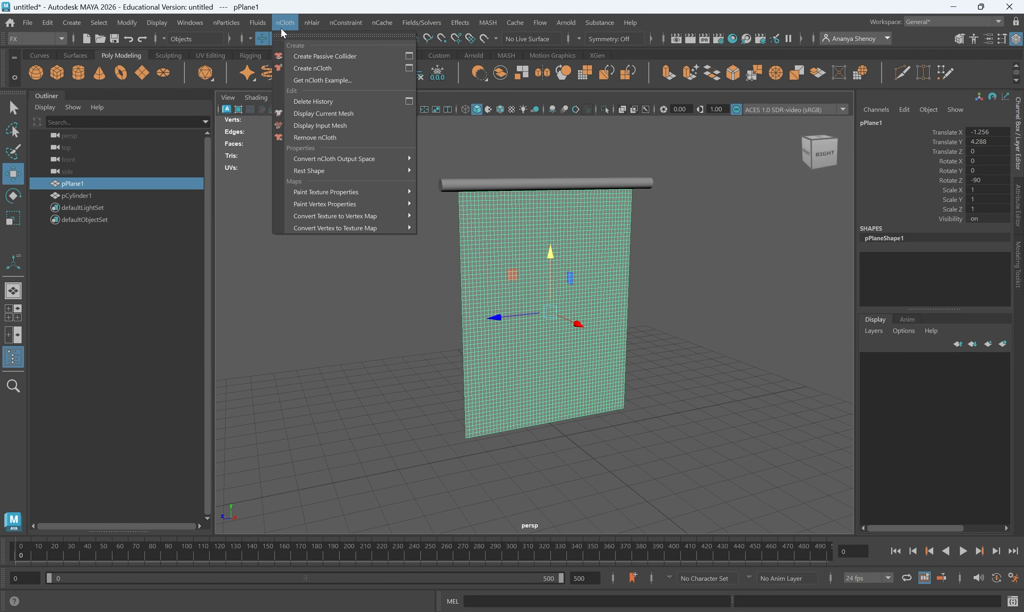
left_click(344, 68)
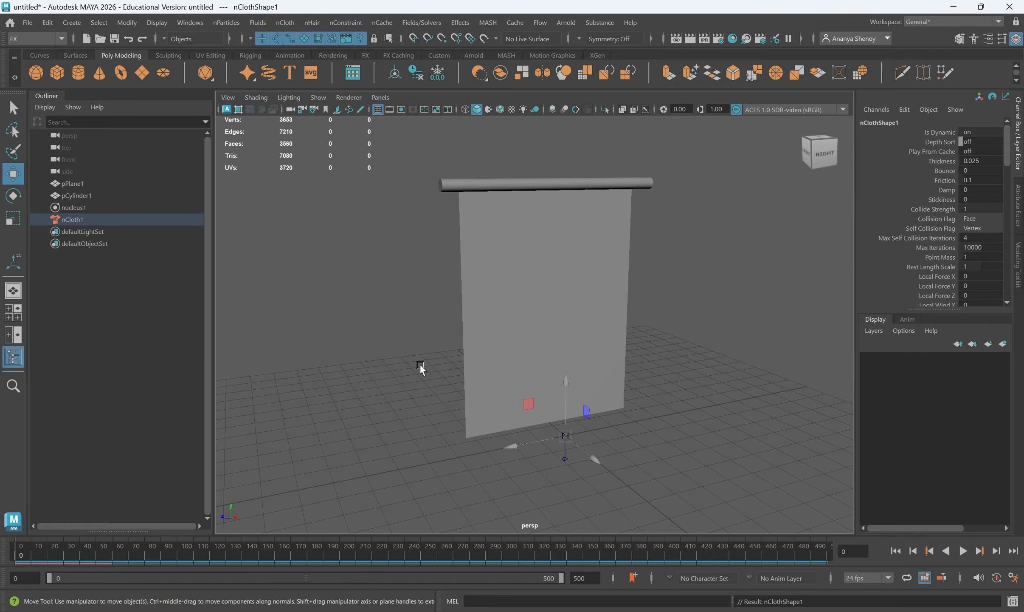
Play the cloth simulation briefly to check how the plane falls, and return the timeline to frame 0
left_click(963, 550)
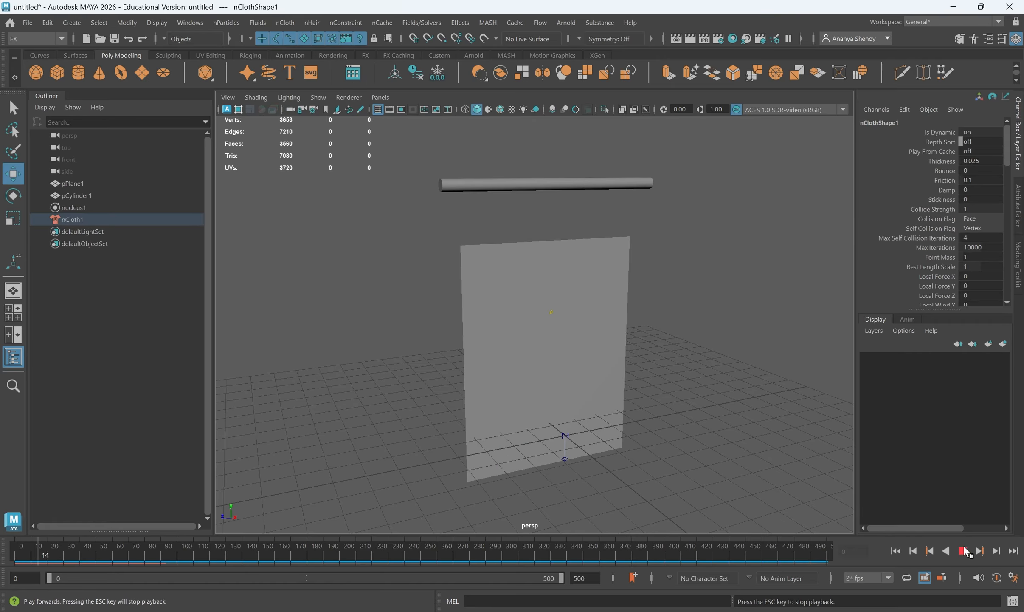
left_click(964, 548)
left_click(17, 551)
left_click_drag(581, 326, 523, 342, "alt")
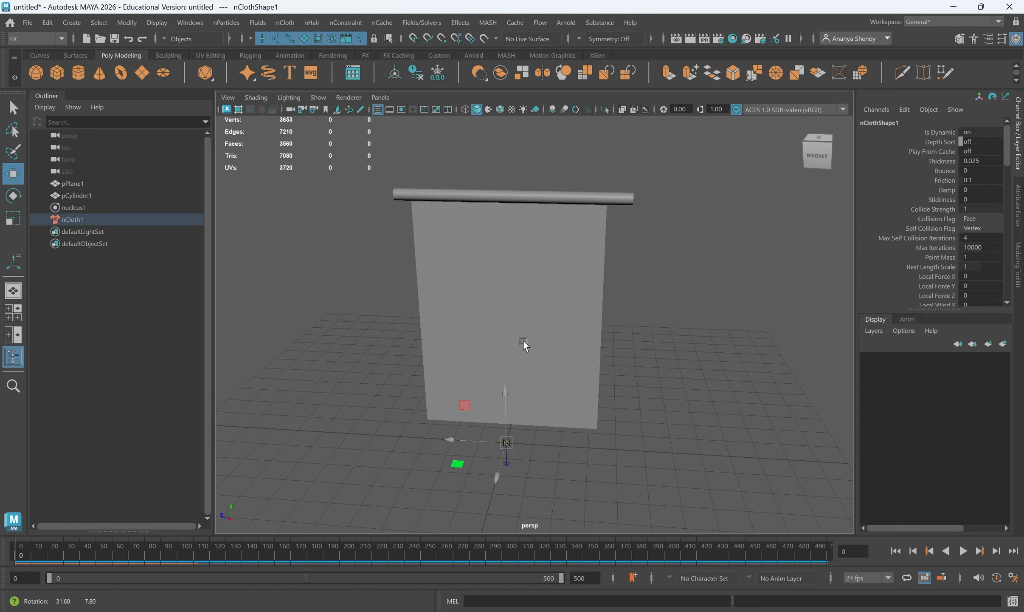
left_click_drag(508, 273, 527, 200, "alt")
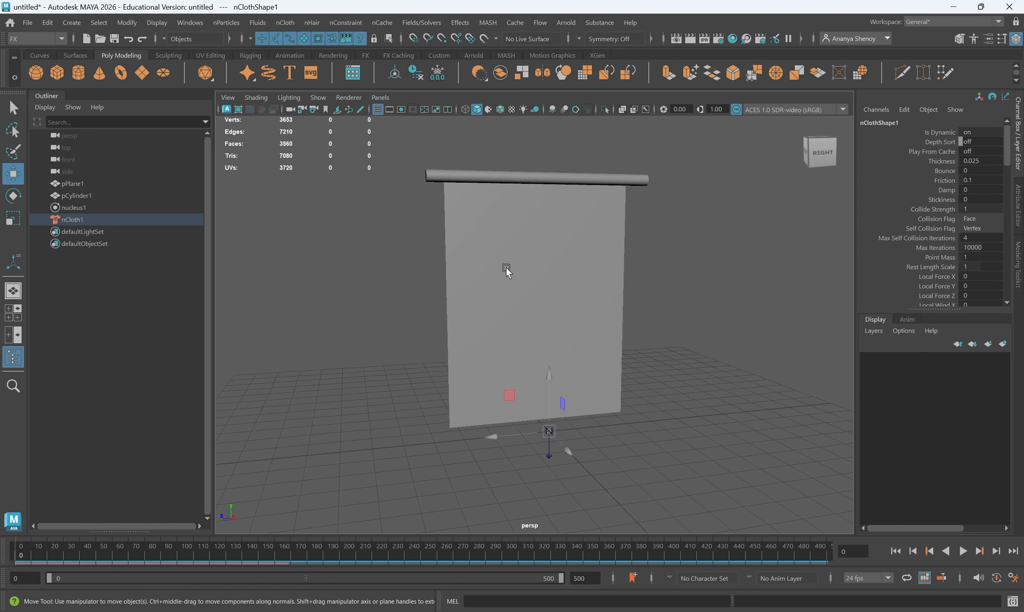
Select the cloth plane and look through the available nConstraint types
left_click(507, 267)
left_click_drag(502, 271, 450, 246, "alt")
right_click_drag(450, 246, 486, 292, "alt")
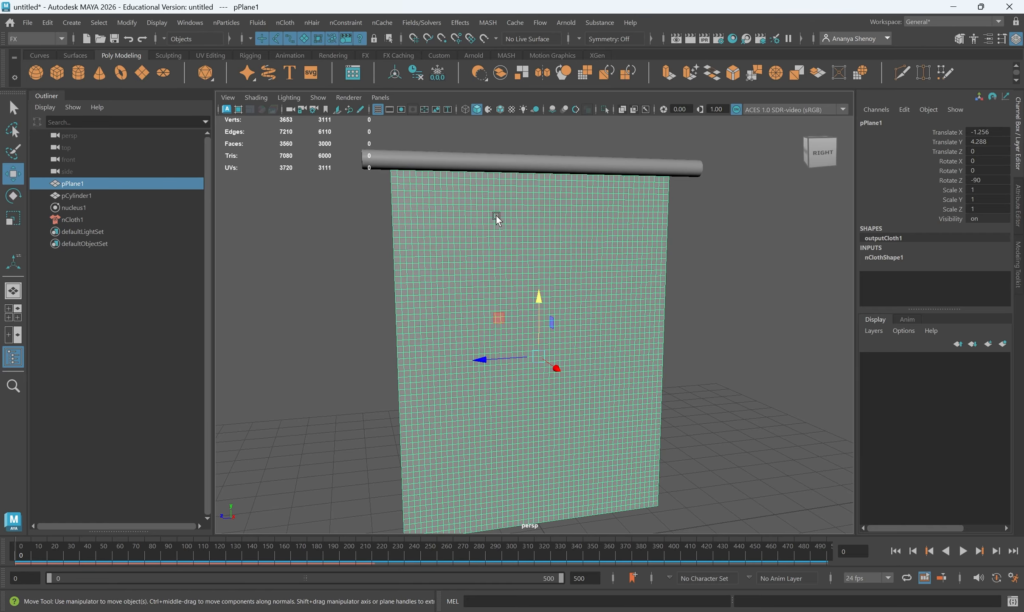
left_click_drag(496, 215, 591, 257, "alt")
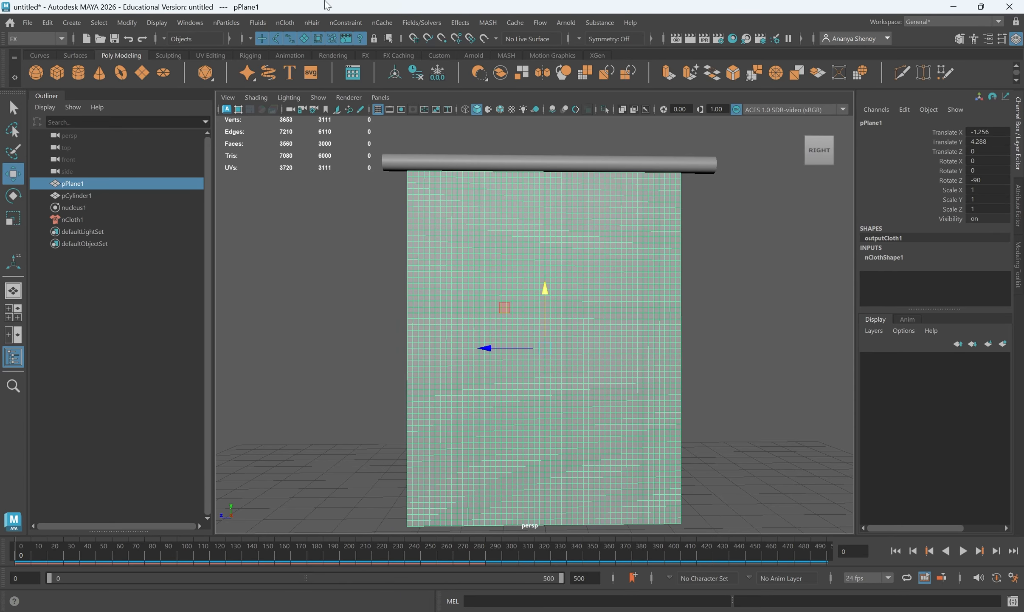
left_click(343, 25)
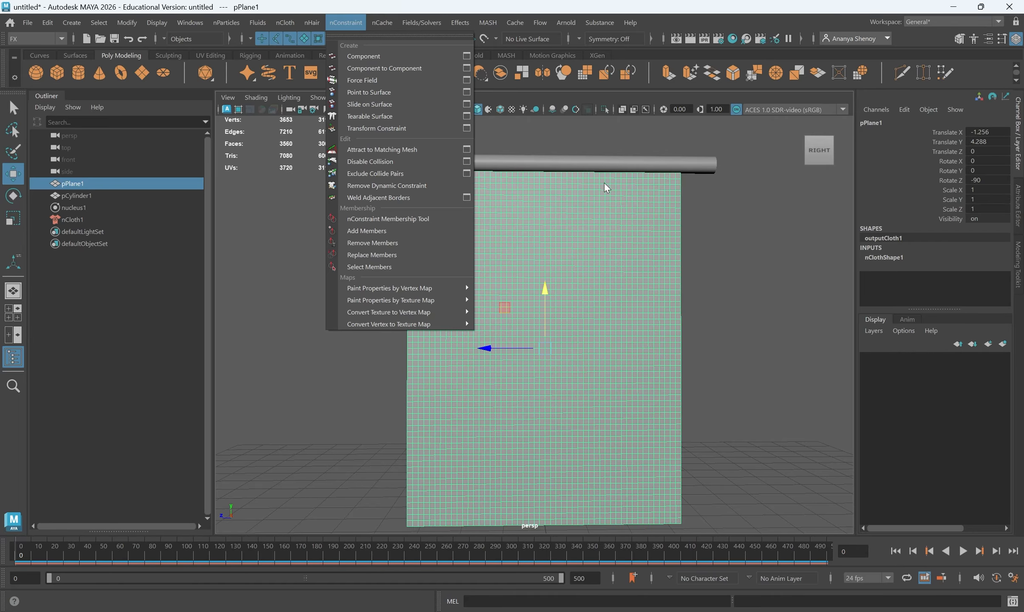
left_click(636, 161)
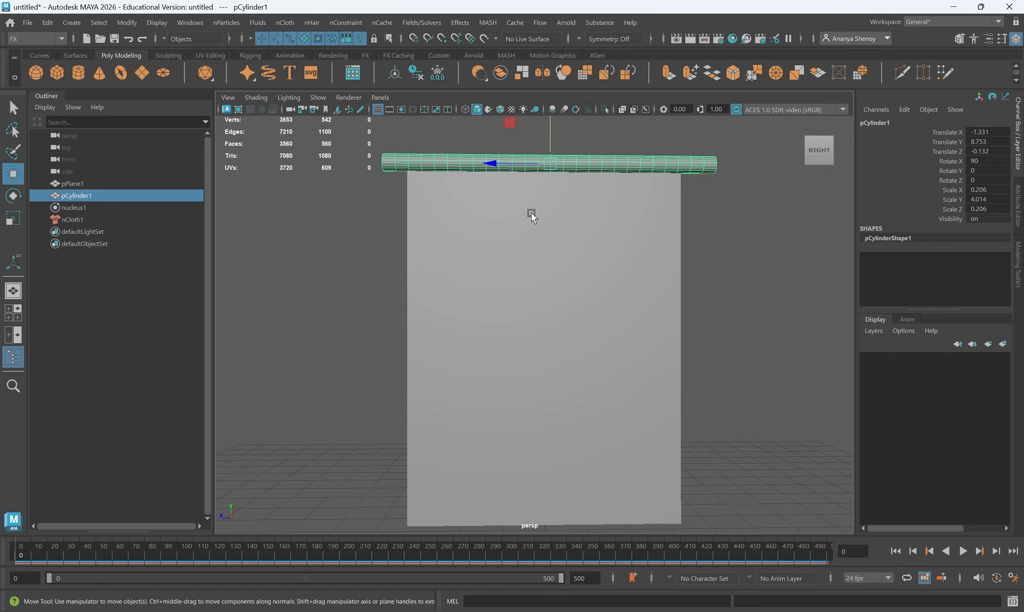
Switch the cloth plane to vertex selection and frame its top edge
left_click(516, 252)
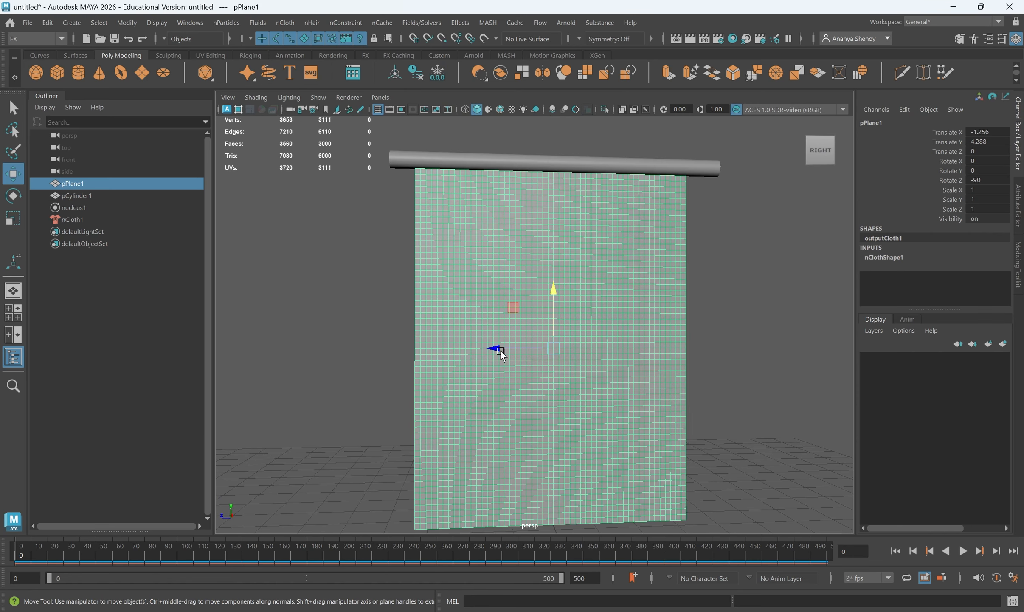
right_click(513, 212)
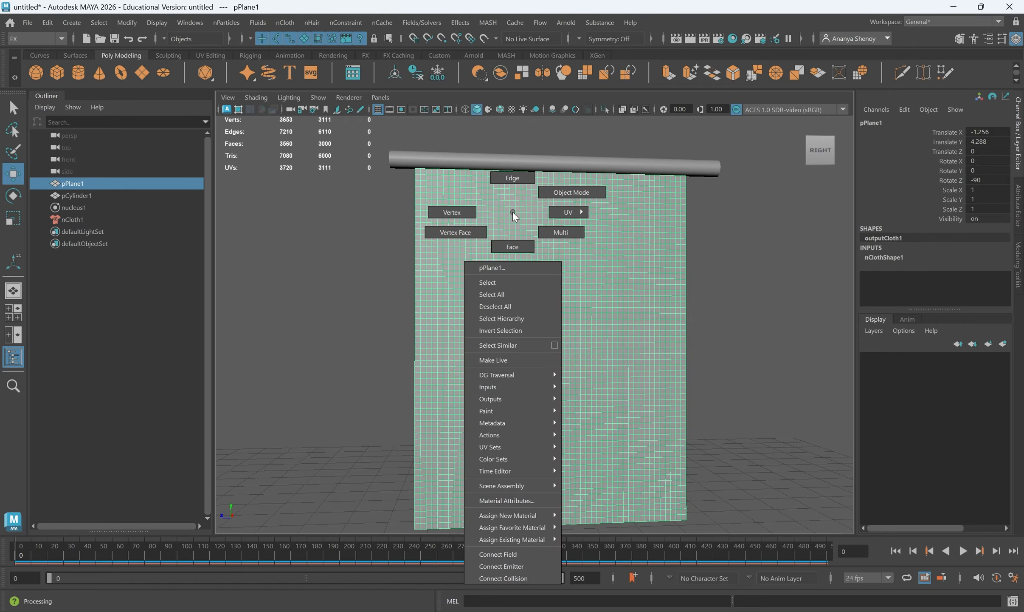
left_click(453, 214)
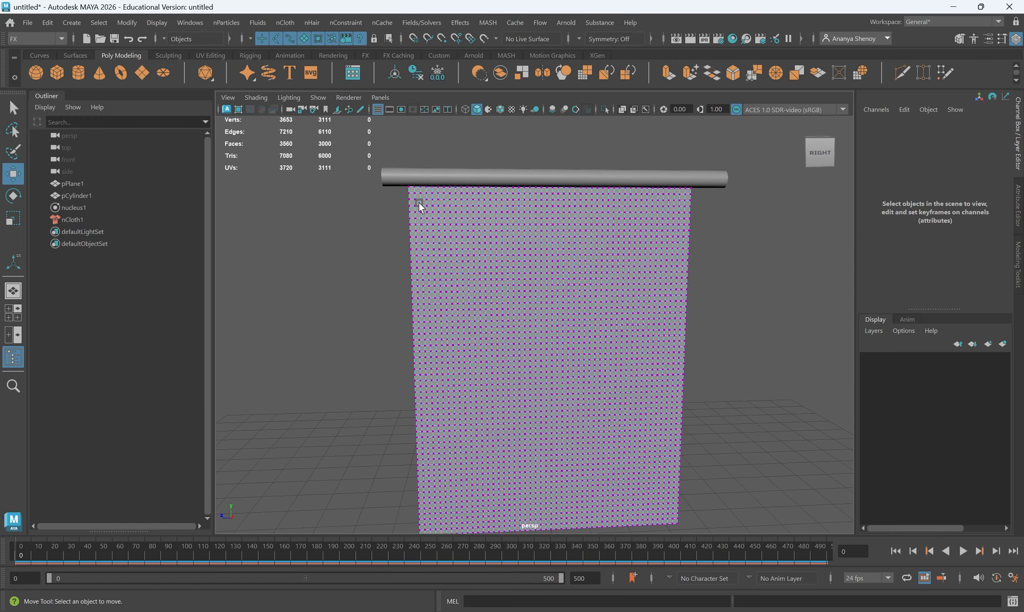
middle_click_drag(435, 169, 420, 218, "alt")
scroll(415, 185, "up", 2)
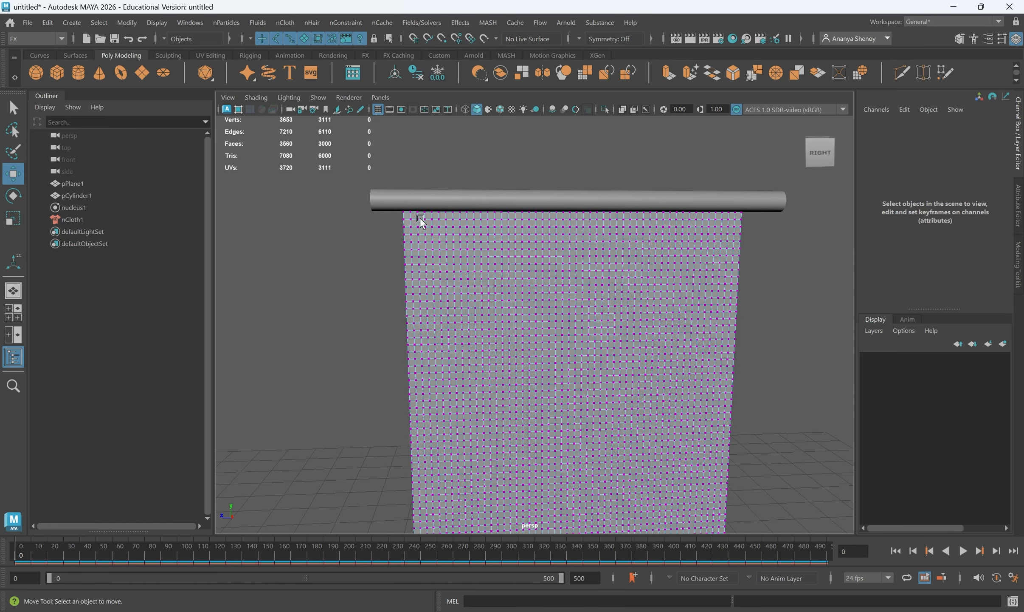
Try selecting the entire top row of vertices on the cloth plane
left_click(406, 212)
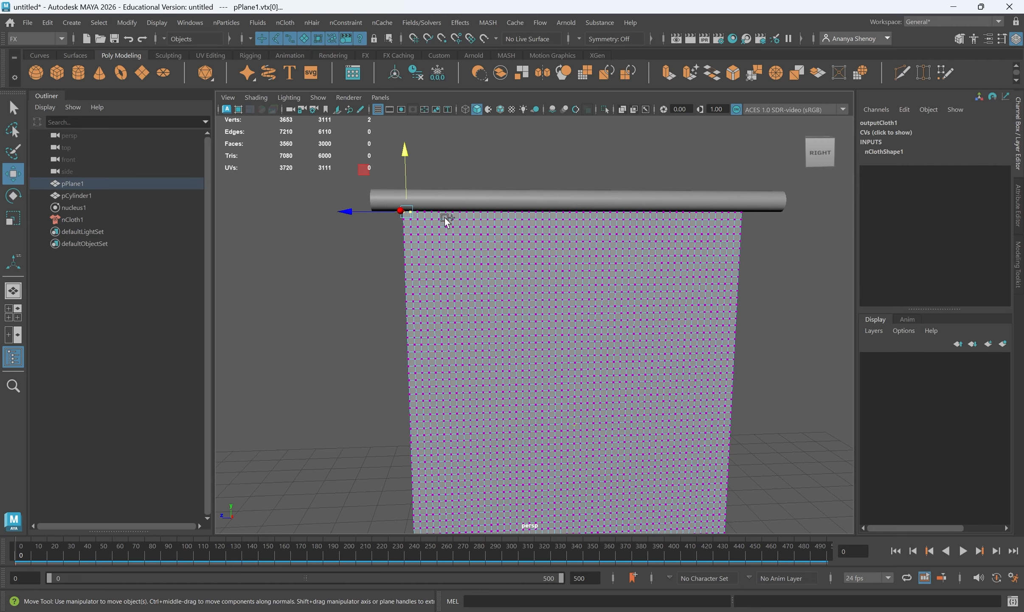
scroll(443, 217, "up", 2)
left_click_drag(358, 155, 823, 190)
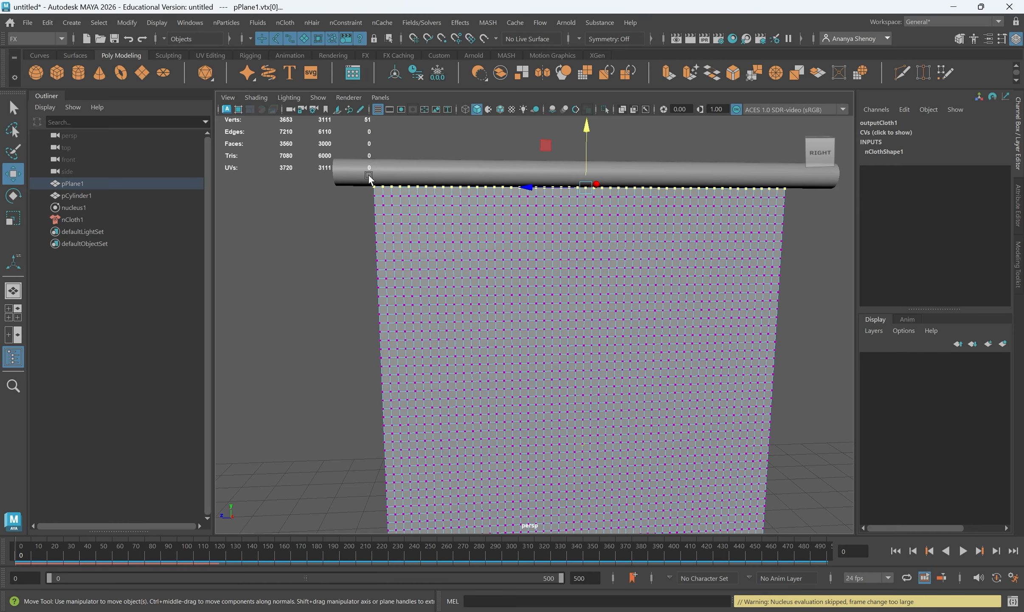
Select small, spaced groups of vertices along the cloth plane's top edge, leaving gaps between the groups
left_click(394, 192)
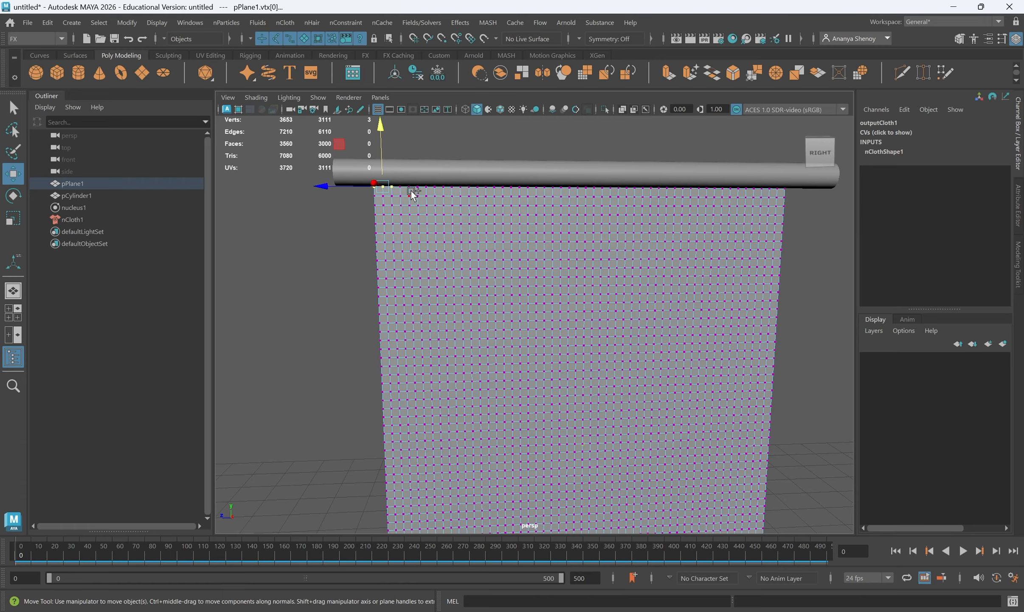
left_click(408, 180, "shift")
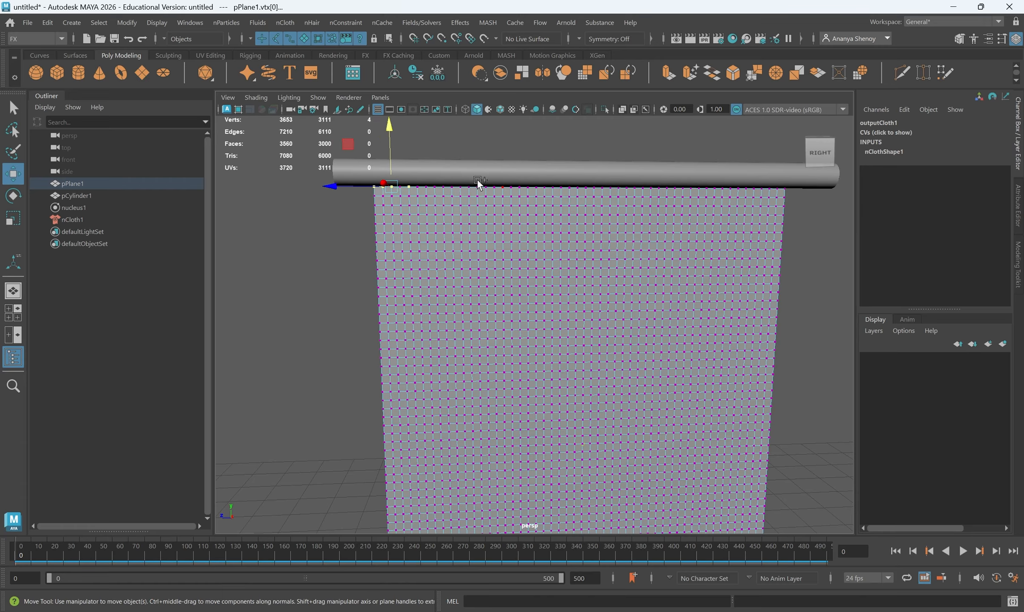
key("ctrl+z")
left_click_drag(418, 179, 521, 190, "shift")
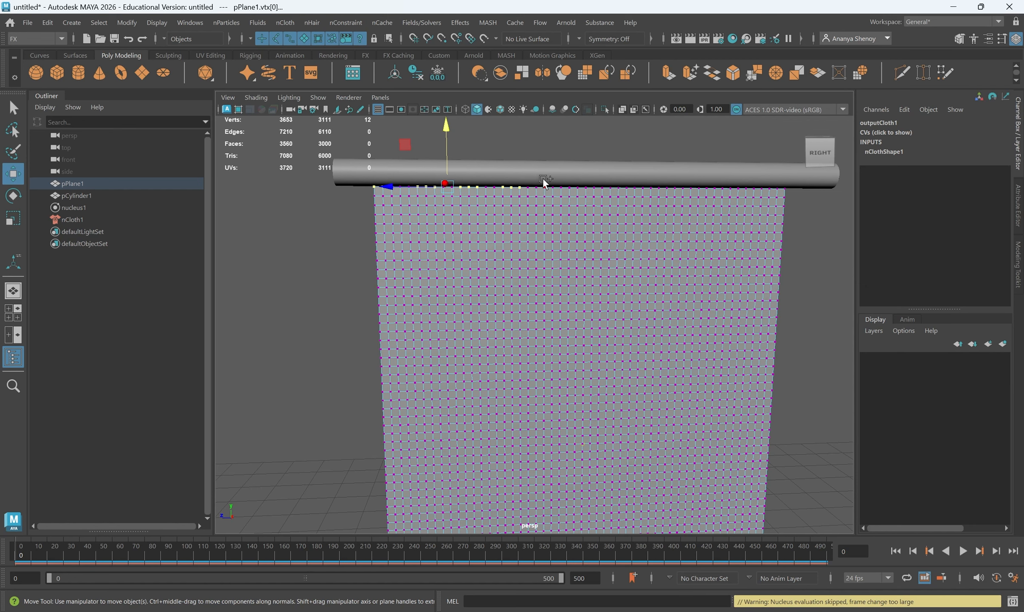
left_click_drag(543, 177, 780, 192, "shift")
left_click_drag(634, 274, 585, 288, "alt")
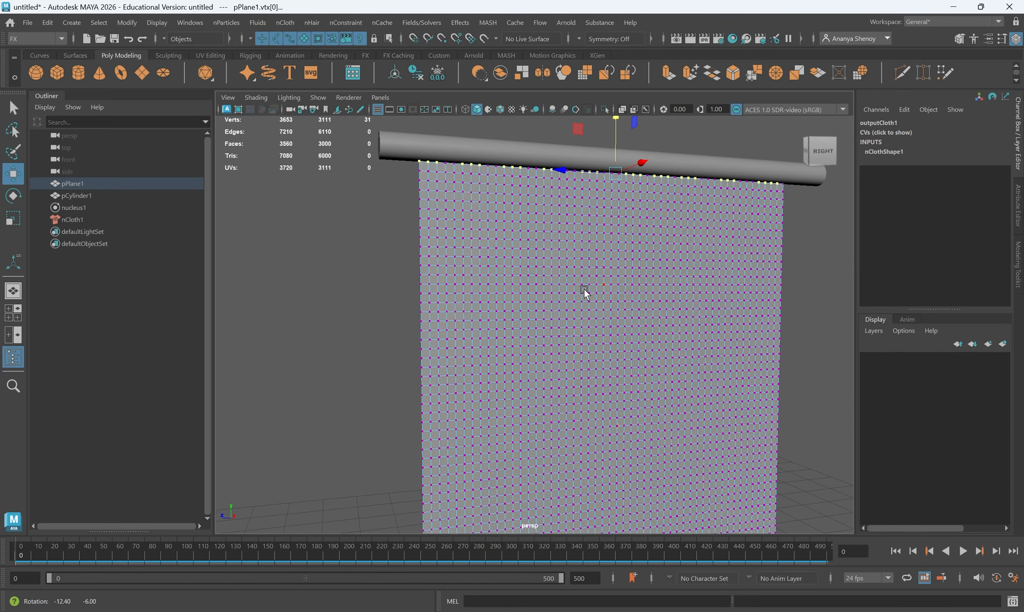
Add the cylinder to the vertex selection and create a Point to Surface constraint between them
left_click(395, 140)
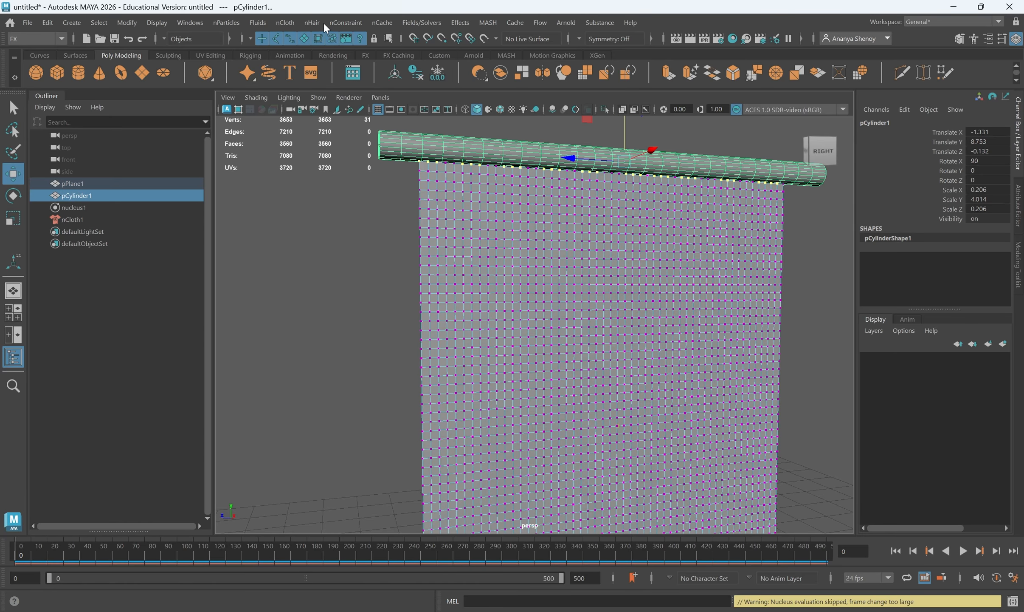
left_click(334, 23)
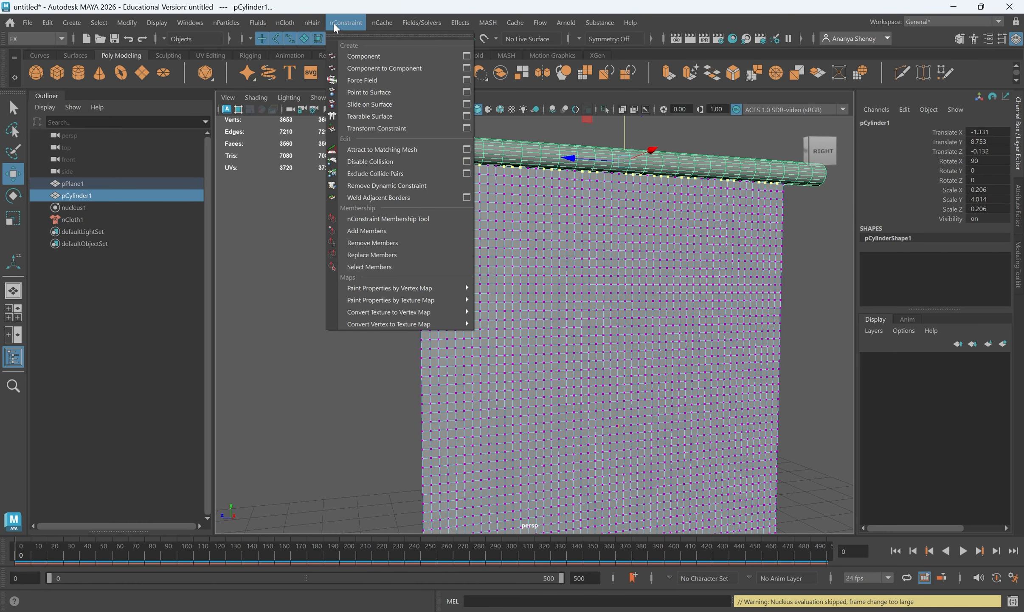
left_click(373, 90)
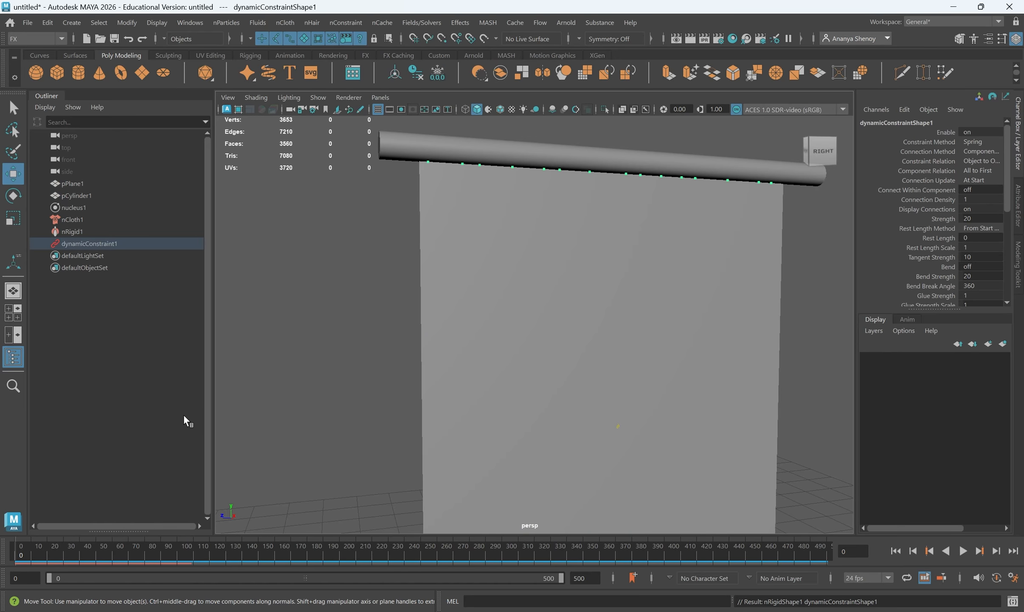
Play the simulation to check how the constrained cloth hangs from the rod, and return the timeline to frame 0
left_click(963, 551)
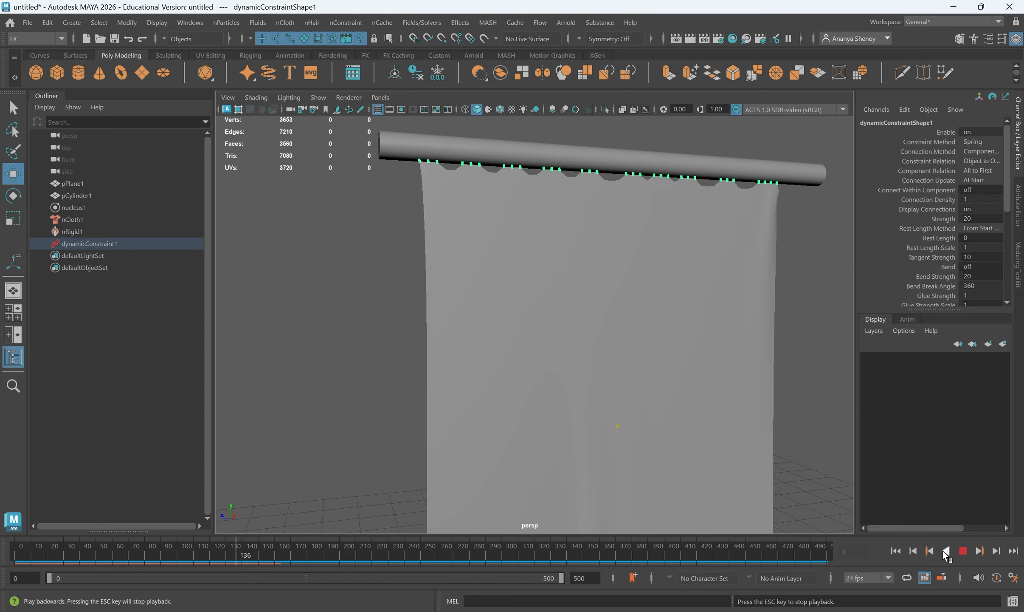
scroll(613, 443, "down", 3)
left_click_drag(613, 444, 612, 472, "alt")
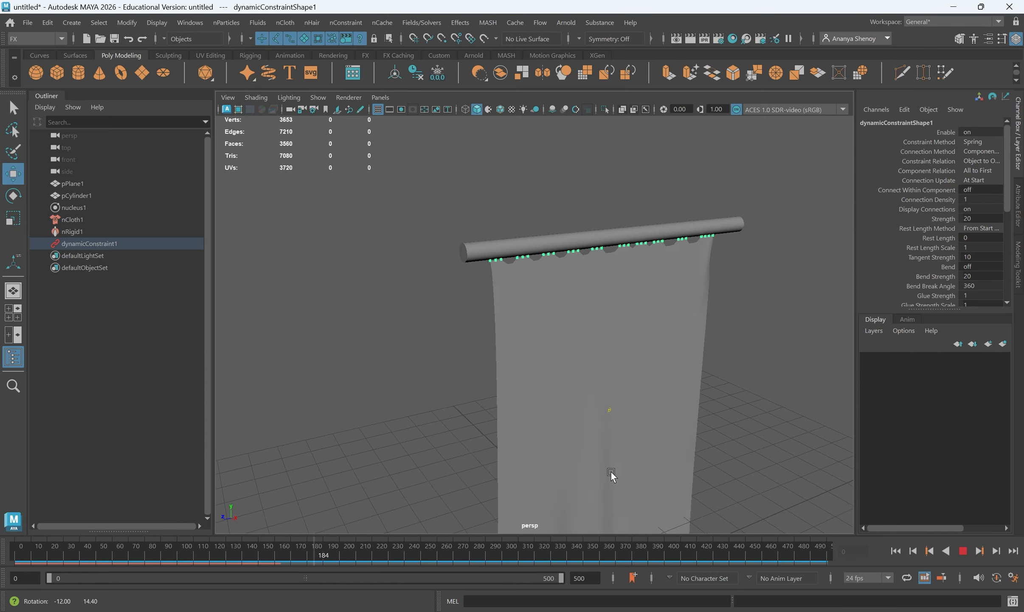
left_click(965, 551)
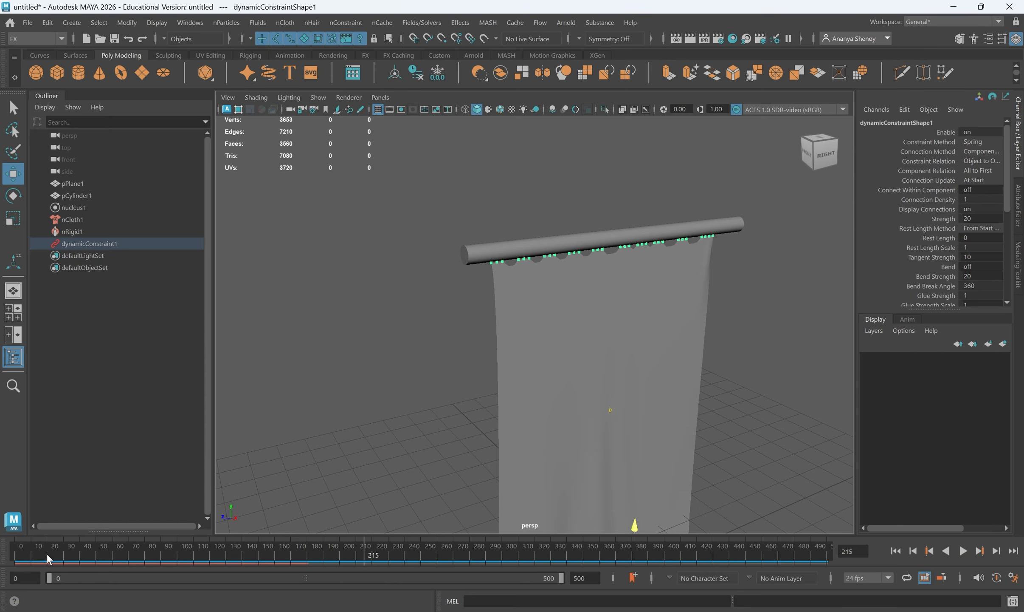
left_click_drag(46, 552, 21, 552)
Apply the silk preset to nCloth1
left_click(1018, 205)
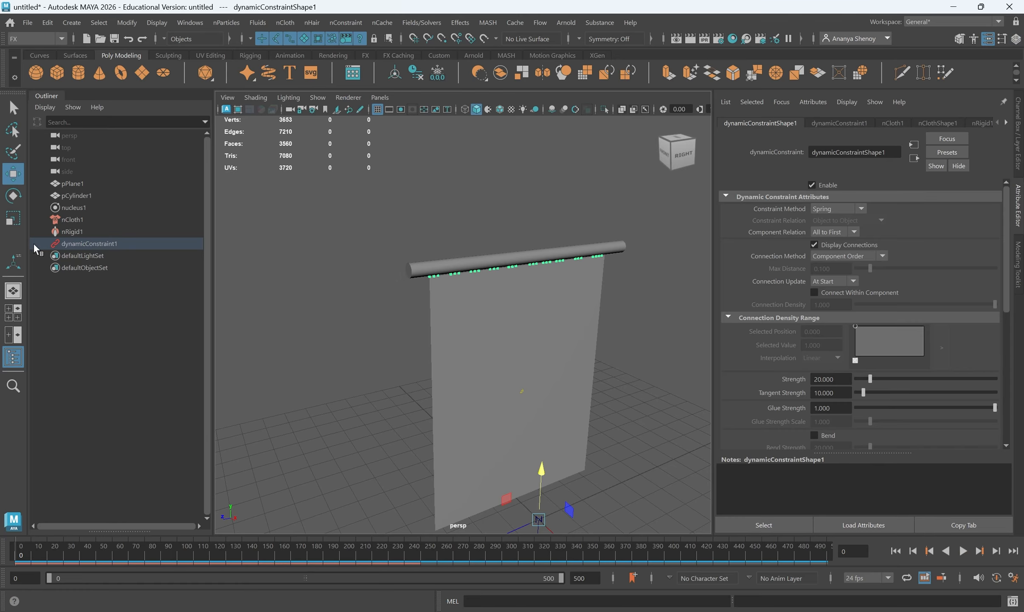
left_click(81, 220)
left_click(948, 151)
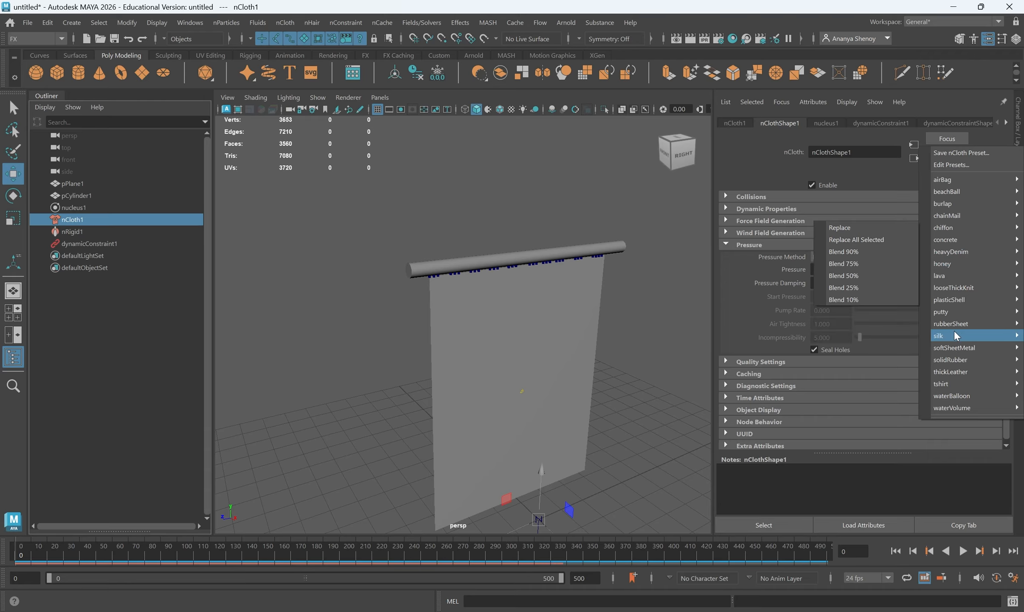
mouse_move(953, 335)
left_click(896, 336)
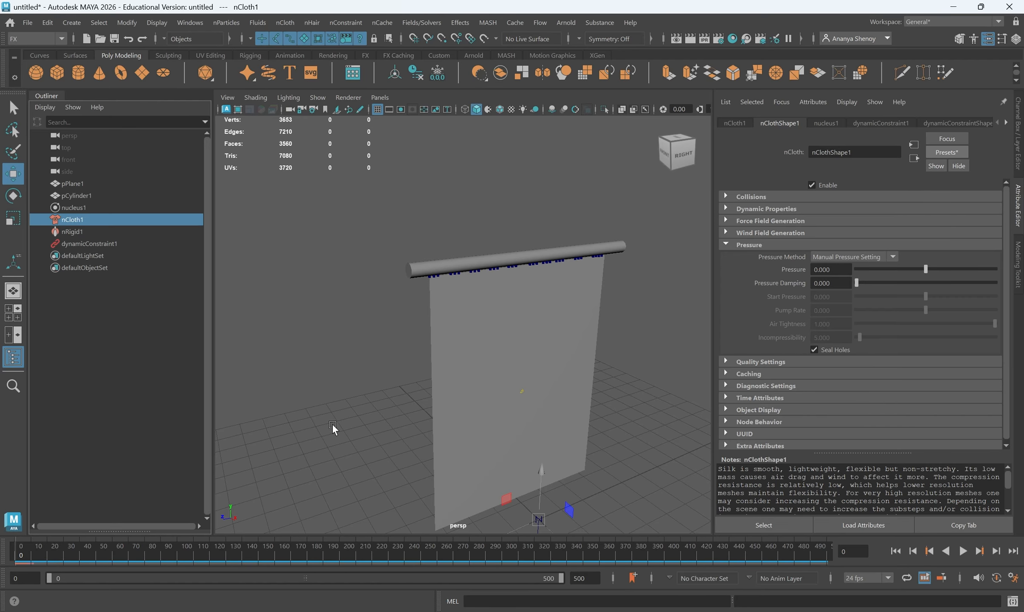
left_click_drag(332, 424, 453, 441, "alt")
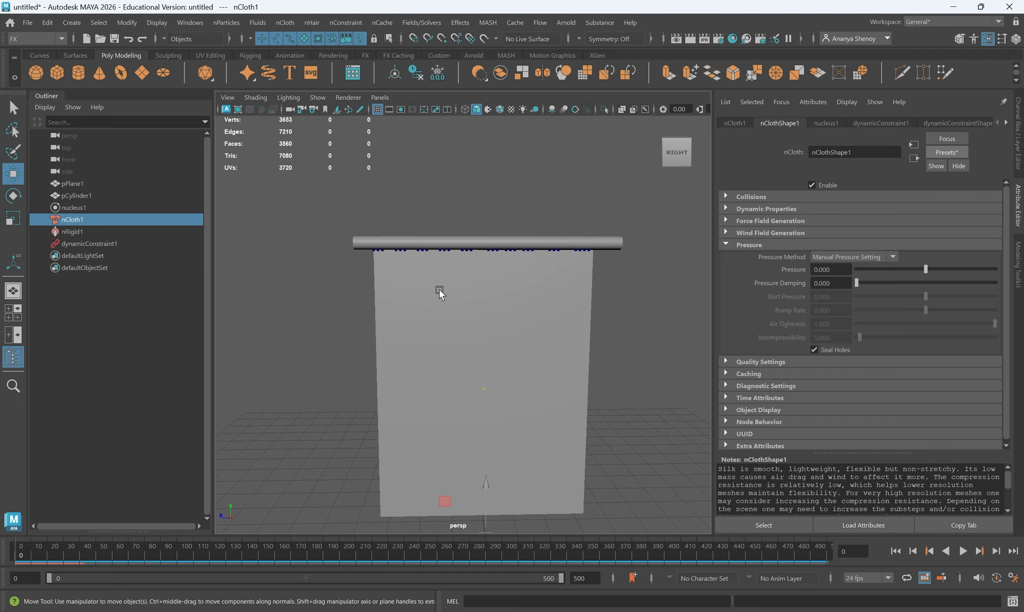
Animate the cylinder's scale, keying its full length at frame 0 and less than half that length at frame 30
left_click(389, 240)
left_click_drag(439, 303, 458, 349, "alt")
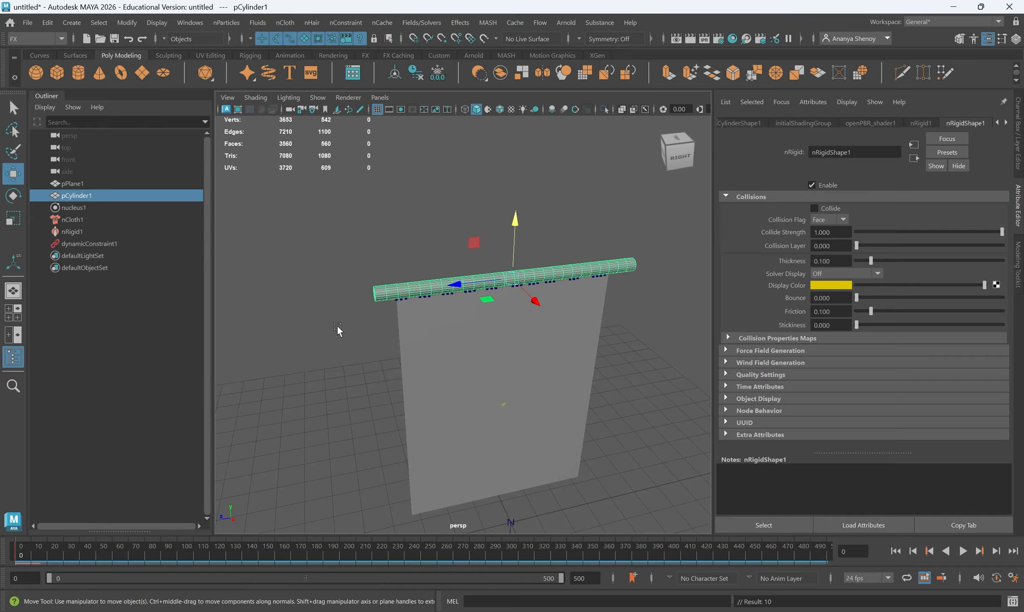
key("r")
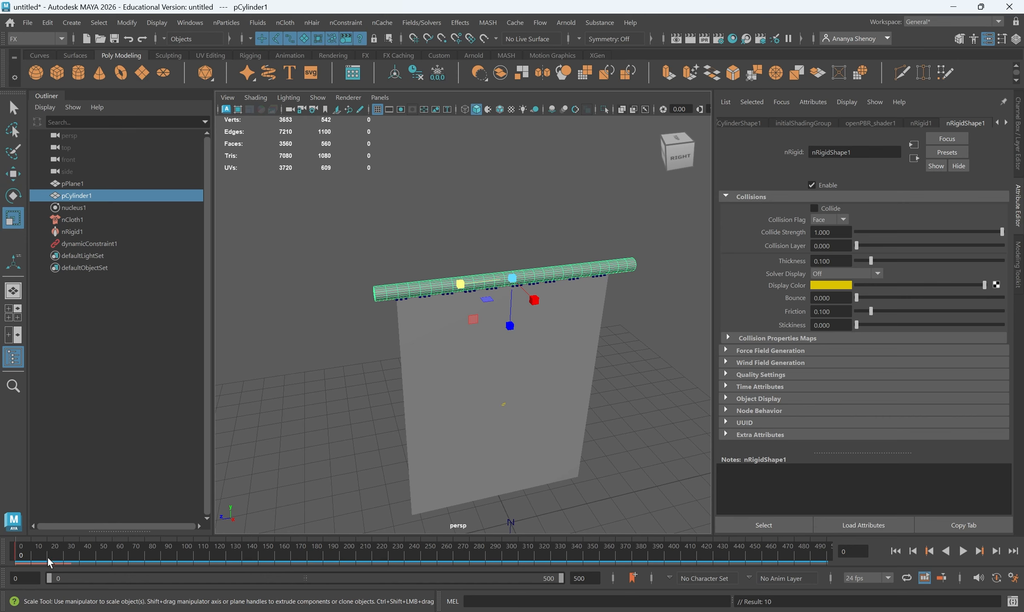
key("alt+v")
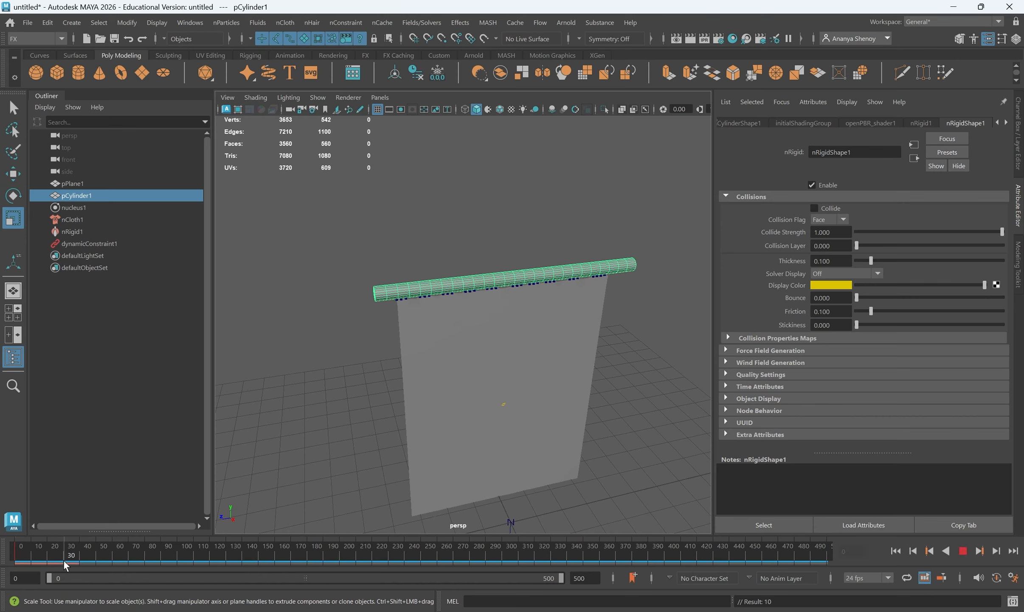
left_click(64, 559)
left_click_drag(459, 284, 493, 292)
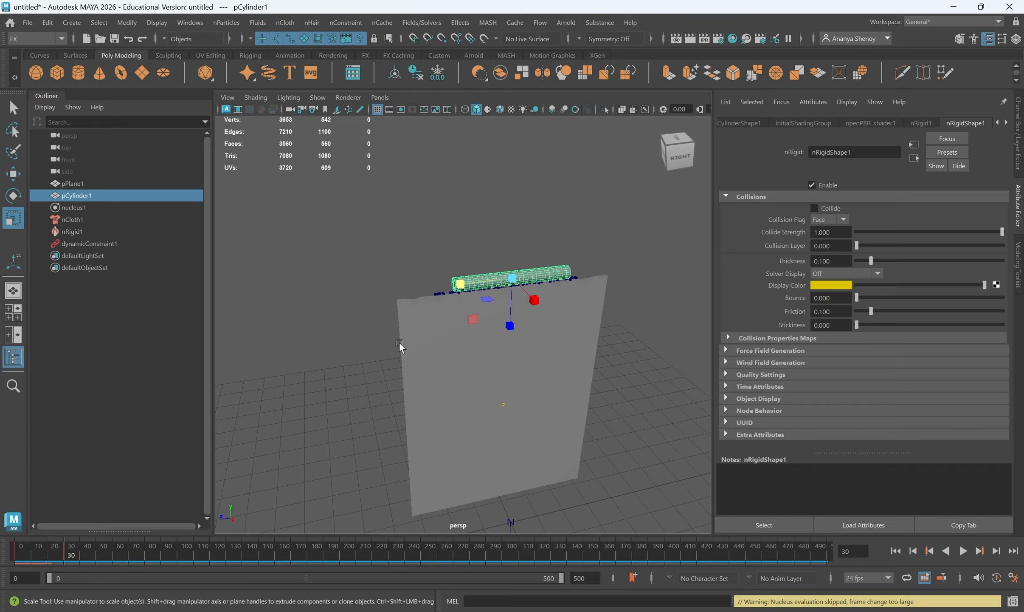
left_click_drag(26, 546, 16, 546)
left_click_drag(534, 394, 526, 353, "alt")
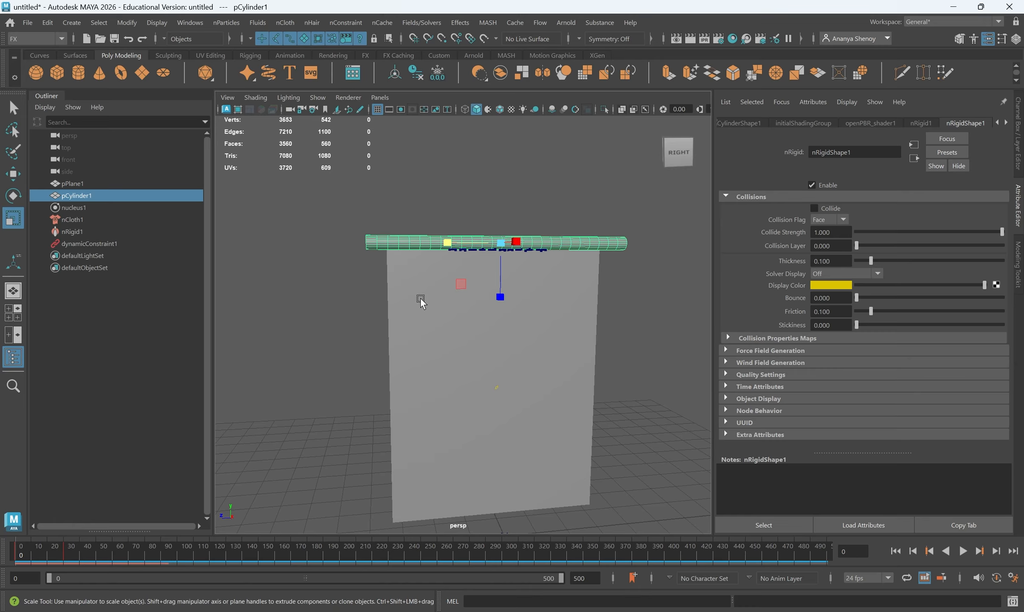
Play the simulation to check how the cloth gathers as the rod shortens, and return the timeline to frame 0
left_click(963, 551)
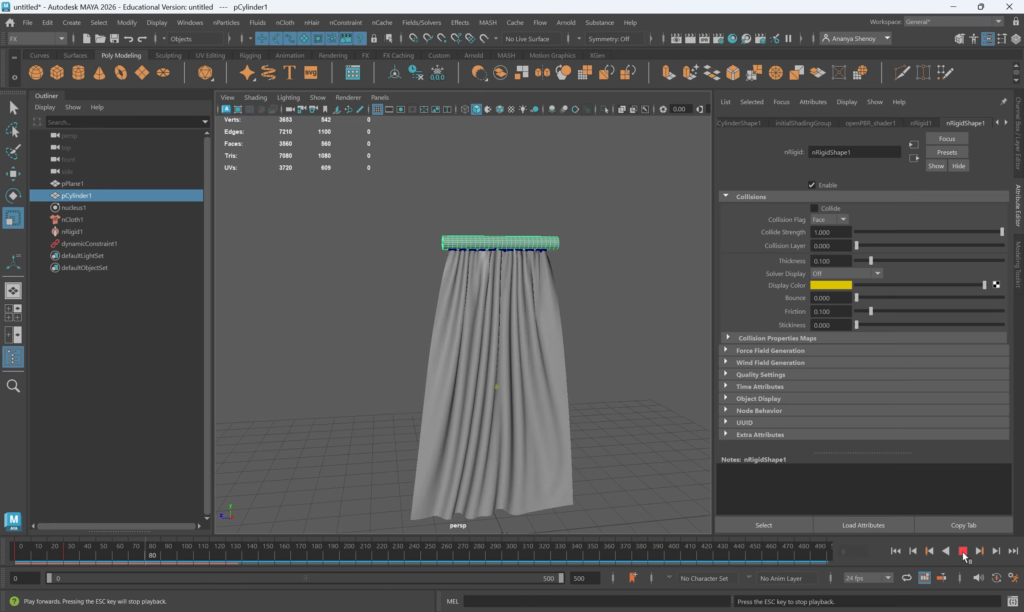
left_click(962, 550)
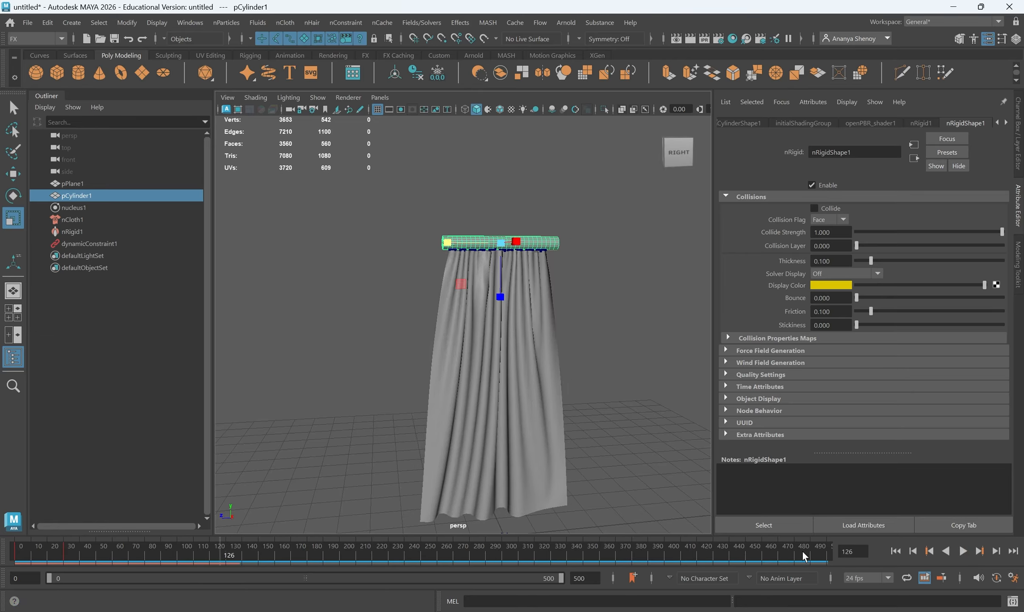
left_click_drag(500, 448, 559, 463, "alt")
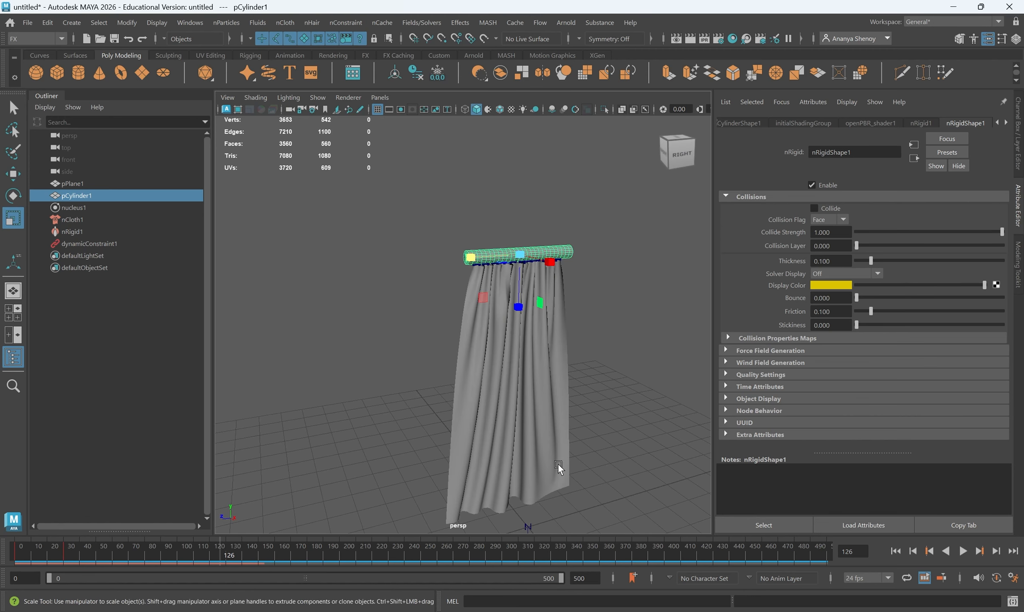
left_click(963, 551)
left_click(963, 551)
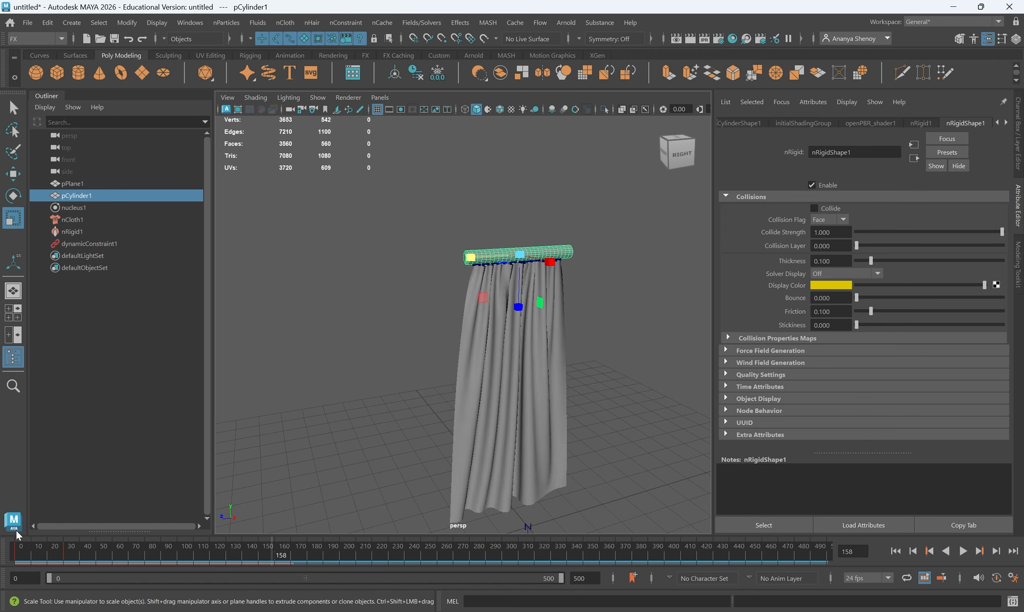
left_click_drag(41, 553, 18, 552)
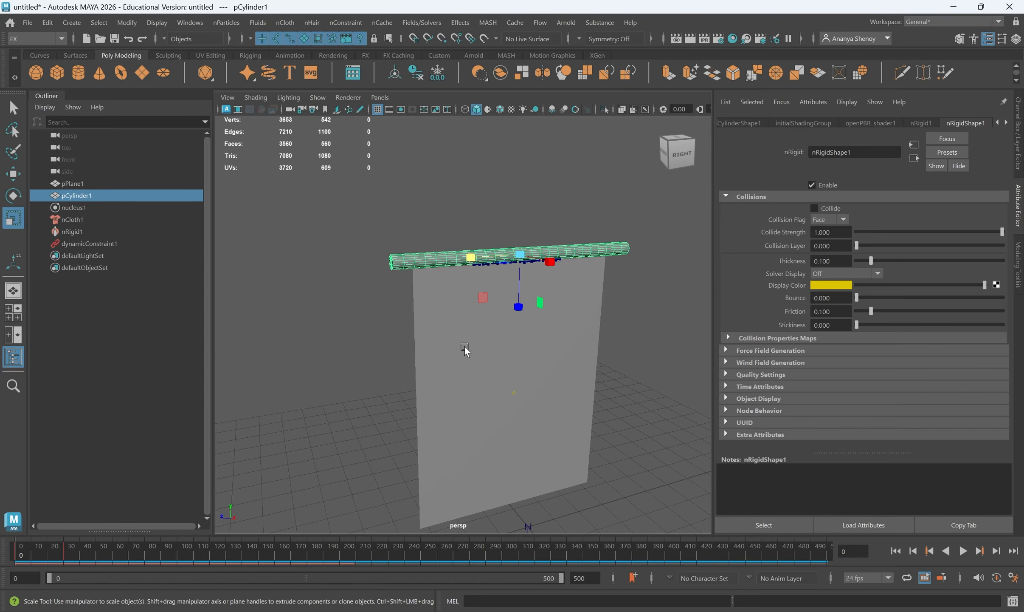
left_click_drag(506, 396, 491, 394, "alt")
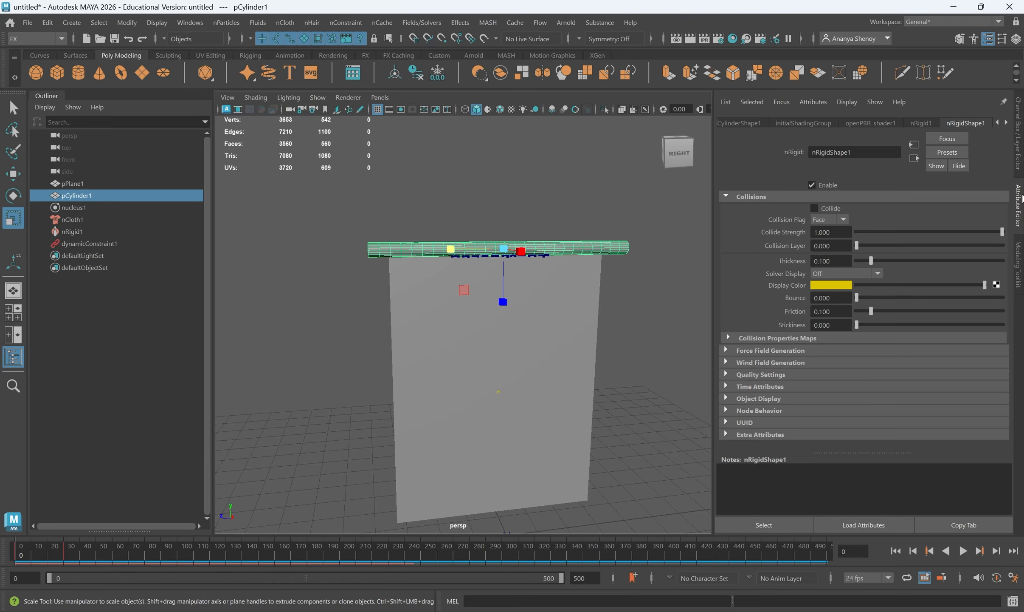
Remove the cylinder's animation by breaking the connections on its translate, rotate, scale and visibility channels
left_click(1017, 150)
left_click_drag(947, 132, 949, 209)
right_click(892, 145)
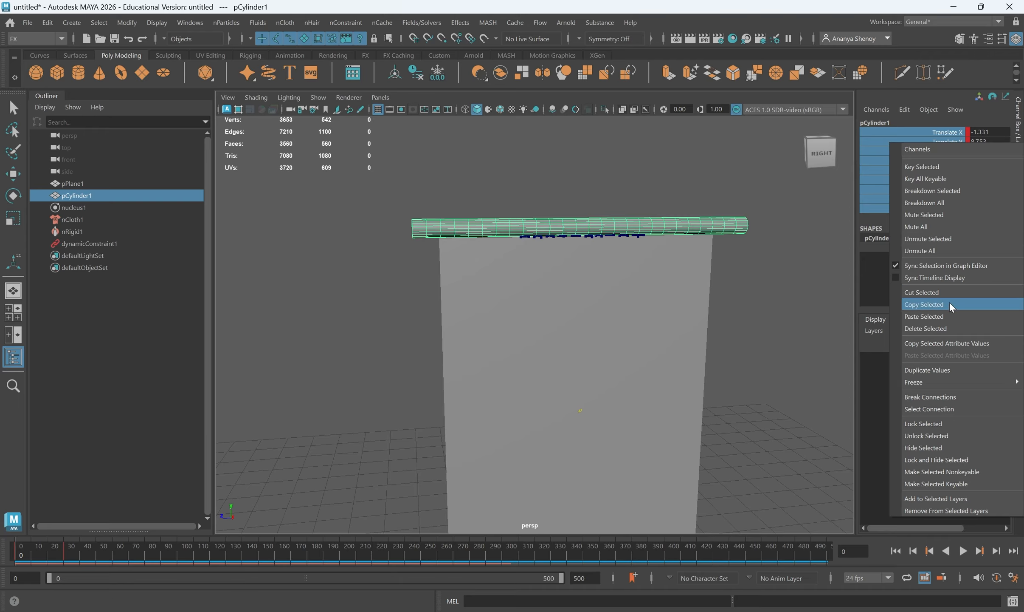
left_click(936, 397)
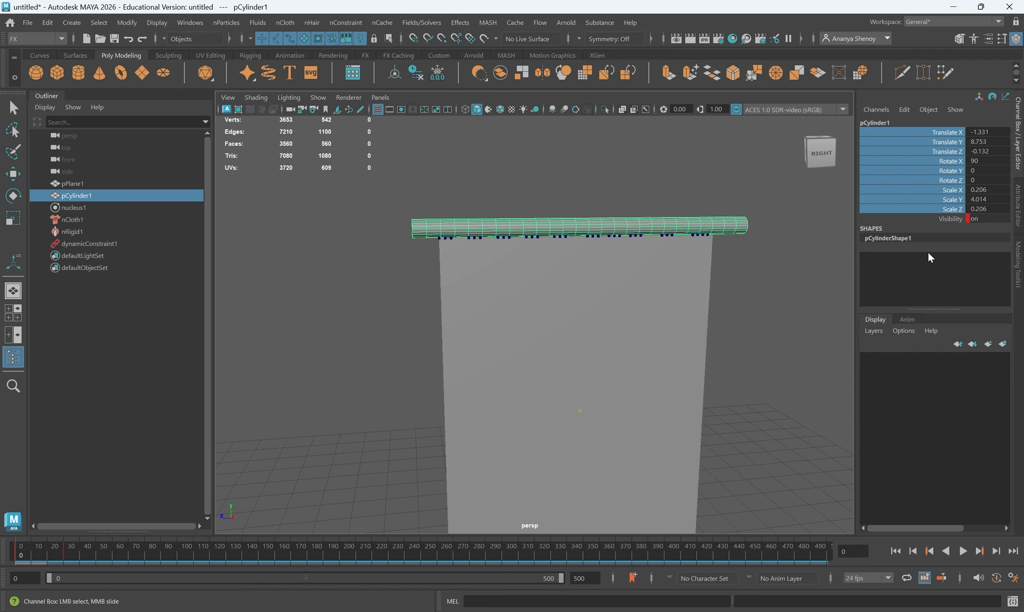
right_click(956, 218)
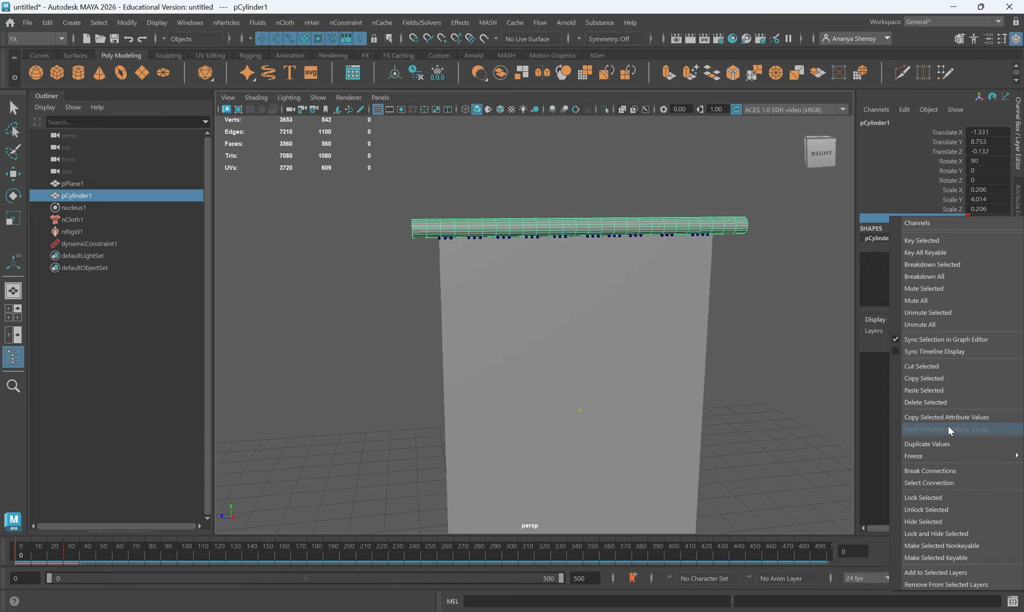
left_click(930, 470)
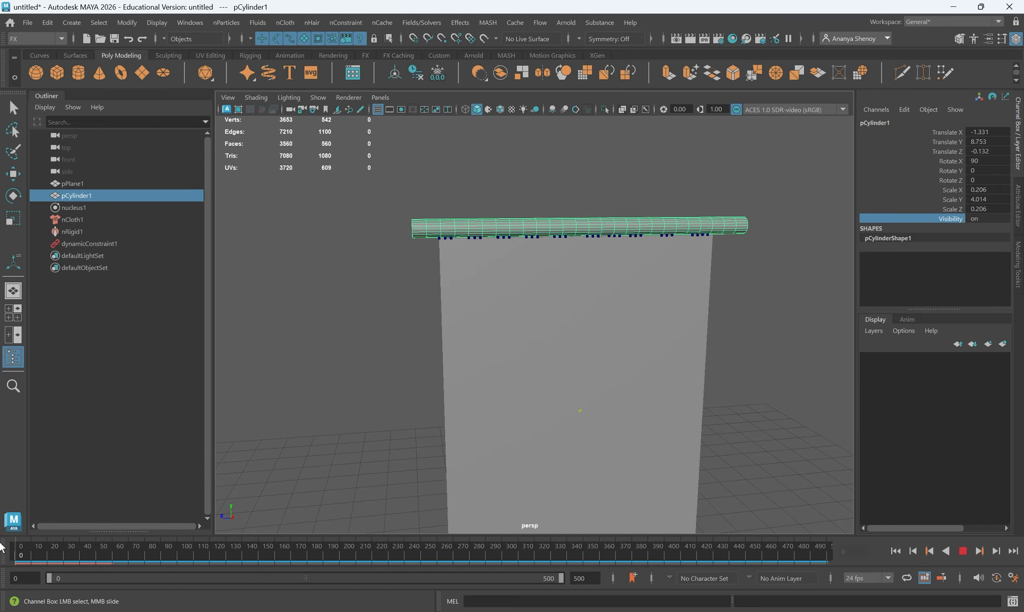
left_click_drag(0, 542, 0, 531)
Create a polygon torus and set its radius to 3
scroll(533, 264, "down", 3)
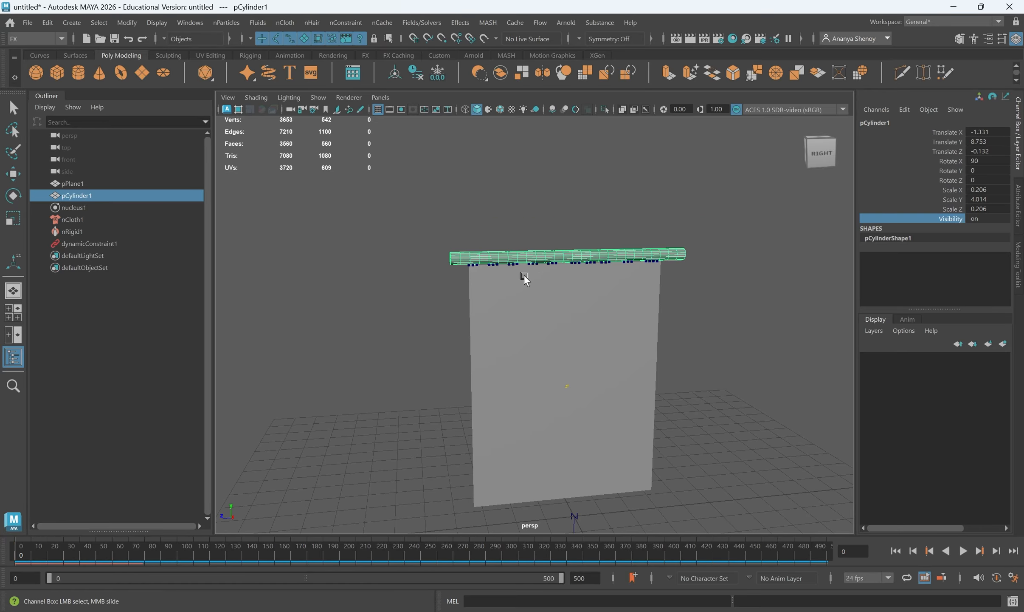
left_click(120, 73)
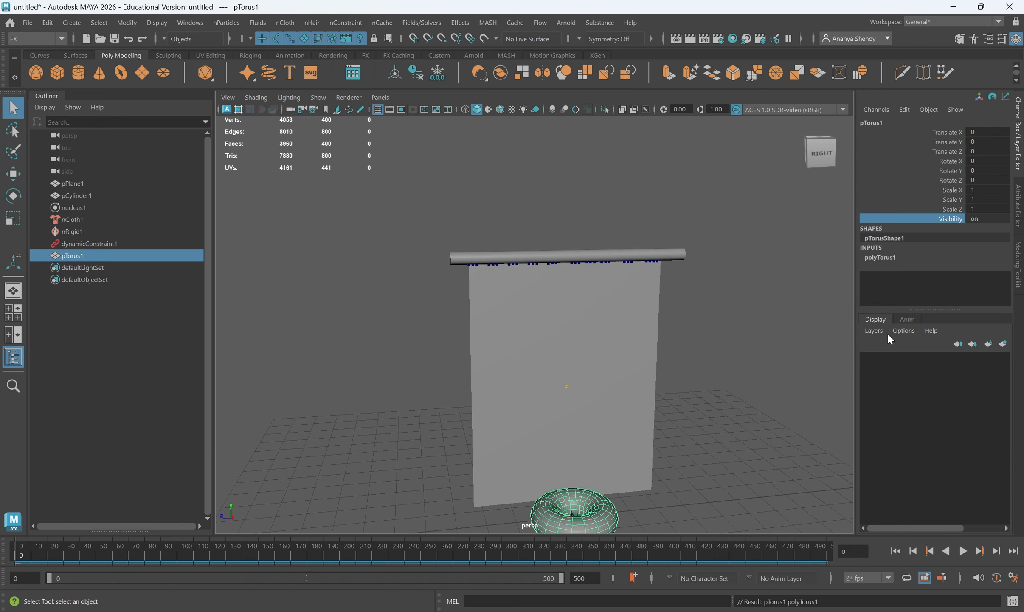
left_click(881, 257)
left_click(942, 278)
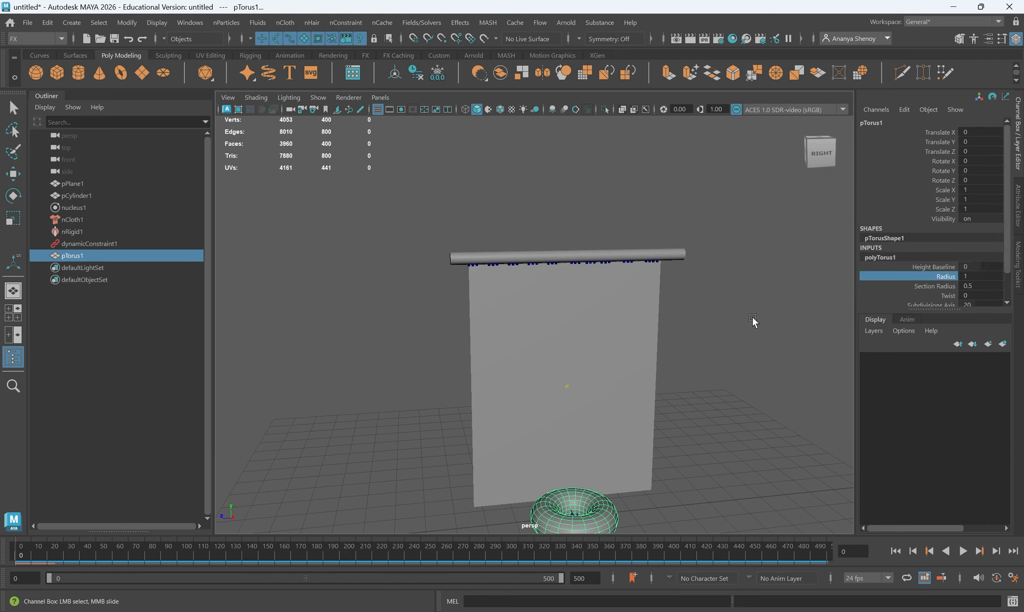
middle_click_drag(751, 316, 758, 321)
Place the torus around the curtain's middle at about X -0.916, Y 4.895, and stretch it to about 1.692 along Z
key("w")
left_click_drag(572, 476, 595, 337)
key("r")
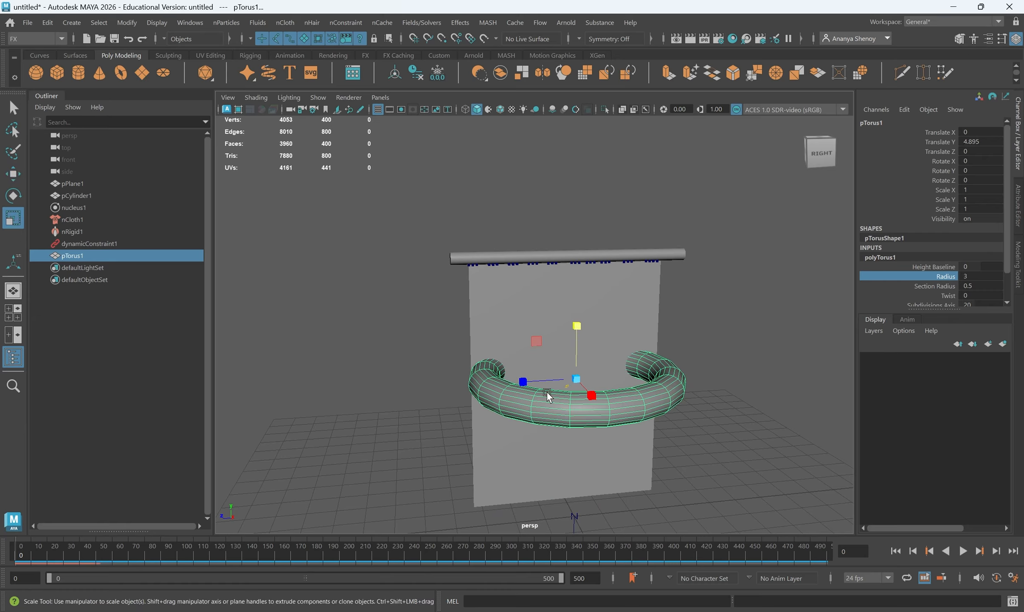
left_click_drag(525, 380, 545, 442)
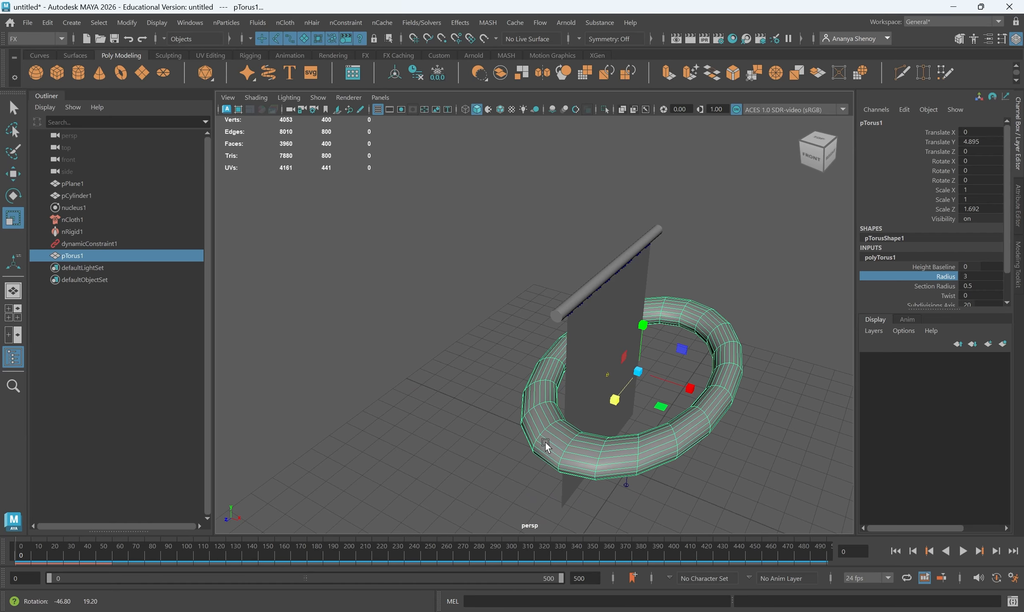
key("w")
left_click_drag(688, 384, 631, 393)
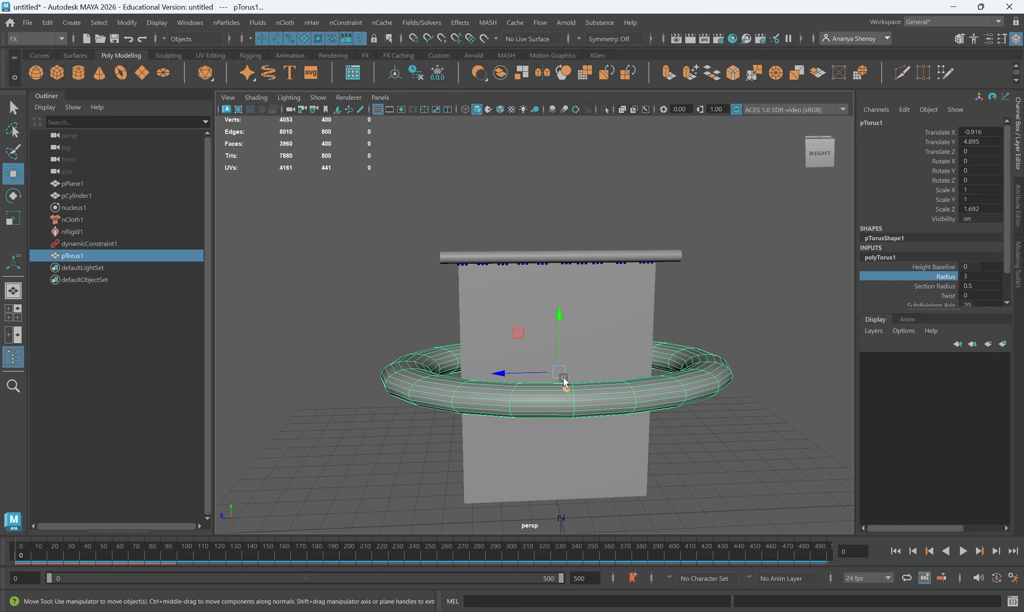
Scale the torus to about 0.929 in X and Y and 1.572 in Z, and key it at frame 0
key("r")
left_click_drag(559, 373, 552, 374)
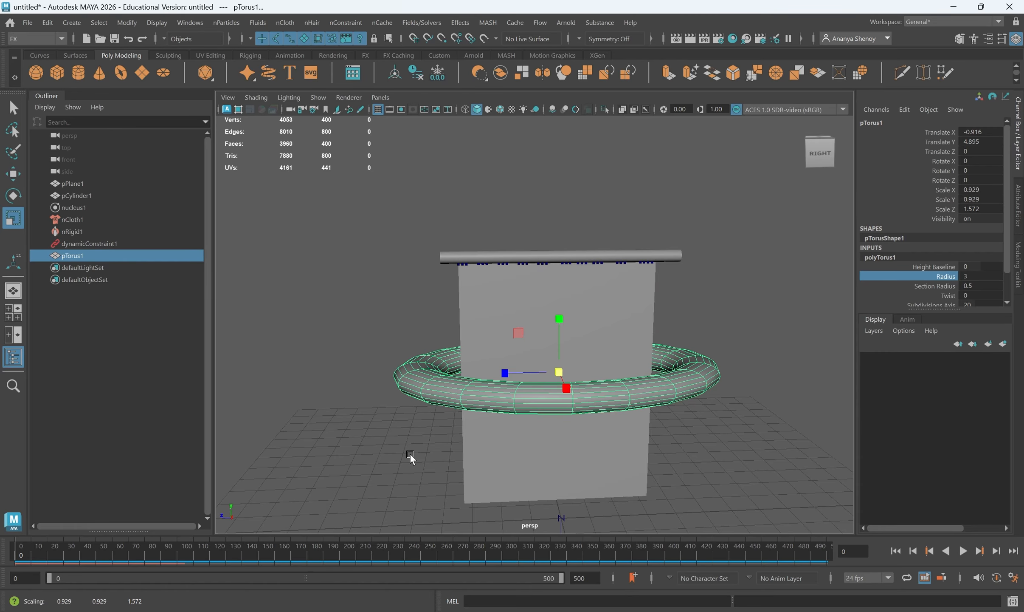
key("s")
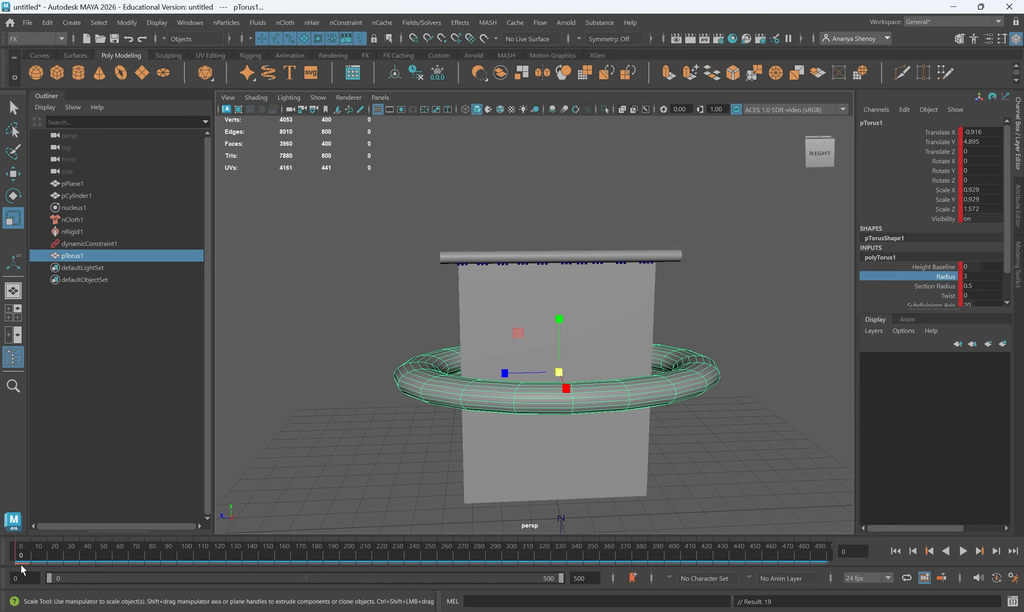
At frame 29, shrink the torus to about 0.187 in X and Y and 0.317 in Z, and key it
left_click_drag(25, 557, 56, 557)
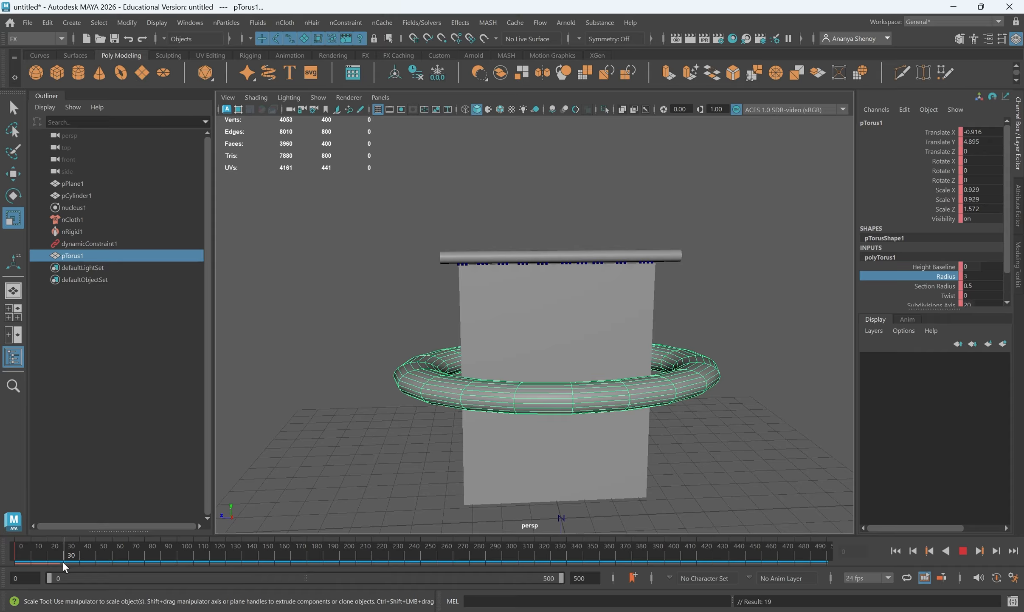
left_click_drag(61, 563, 60, 562)
key("t")
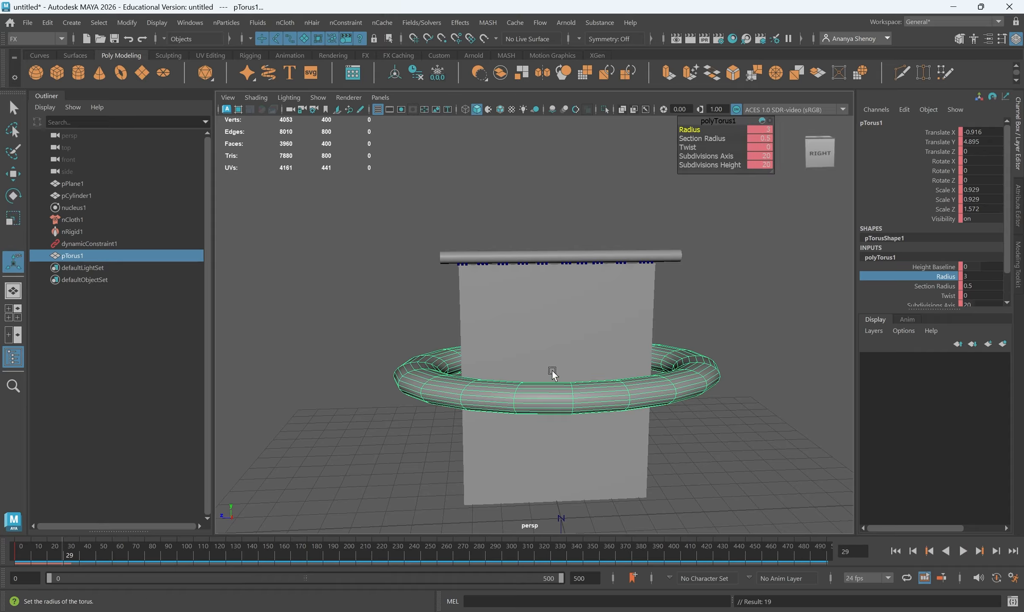
key("r")
left_click_drag(552, 373, 406, 362)
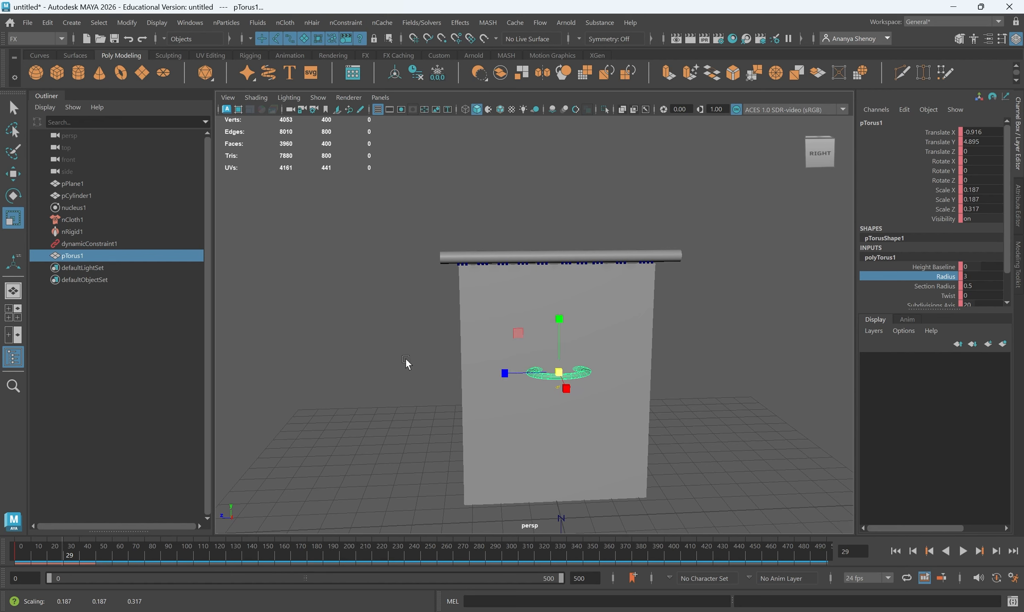
Return to frame 0 and make the torus a passive collider for the cloth
left_click(16, 554)
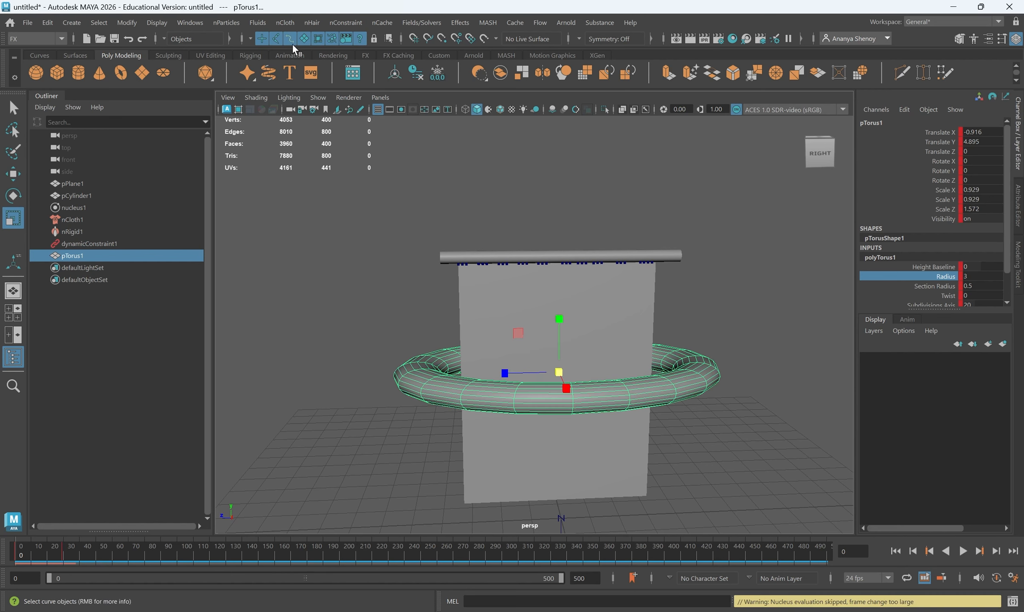
left_click(282, 19)
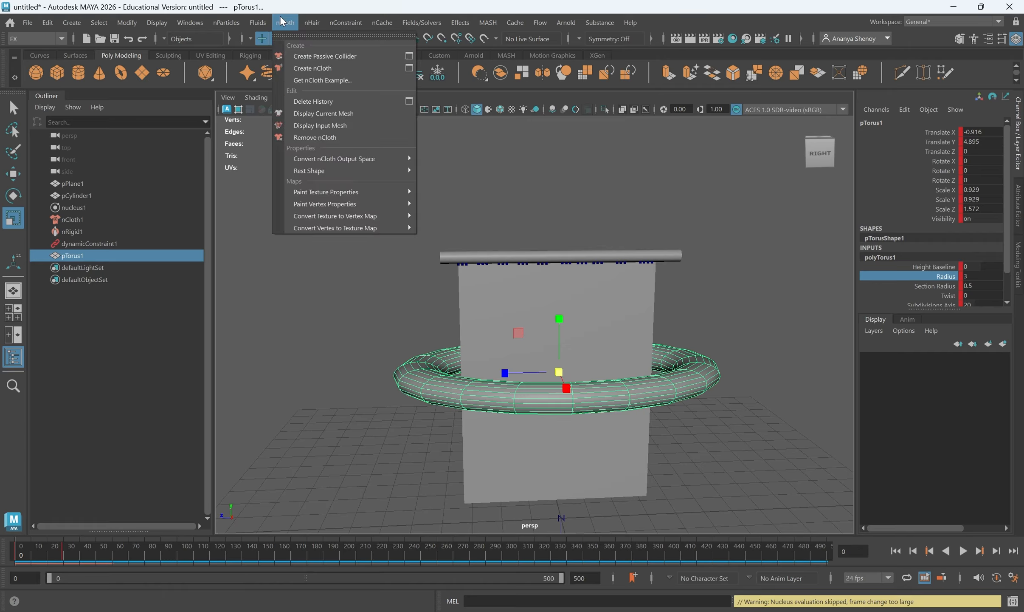
left_click(318, 56)
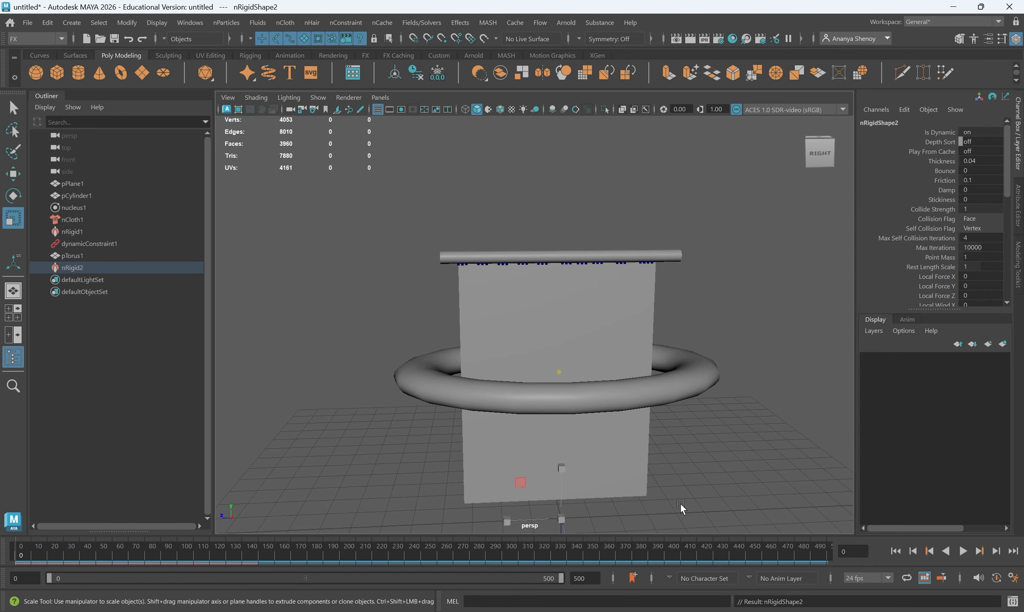
Play the simulation to check how the shrinking torus cinches the curtain, inspect it from several angles, and return to frame 0
left_click(963, 550)
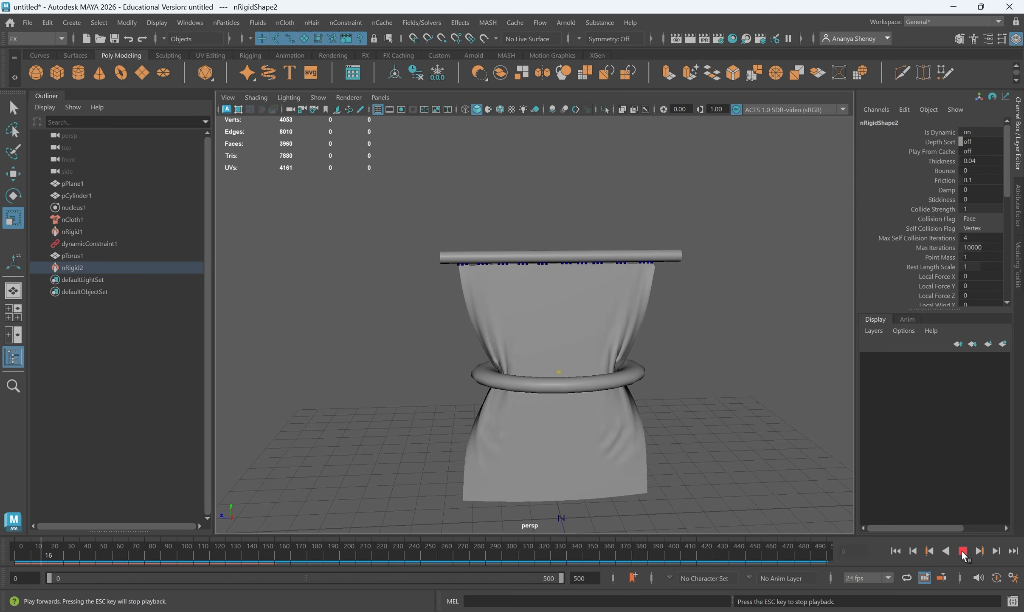
left_click(962, 550)
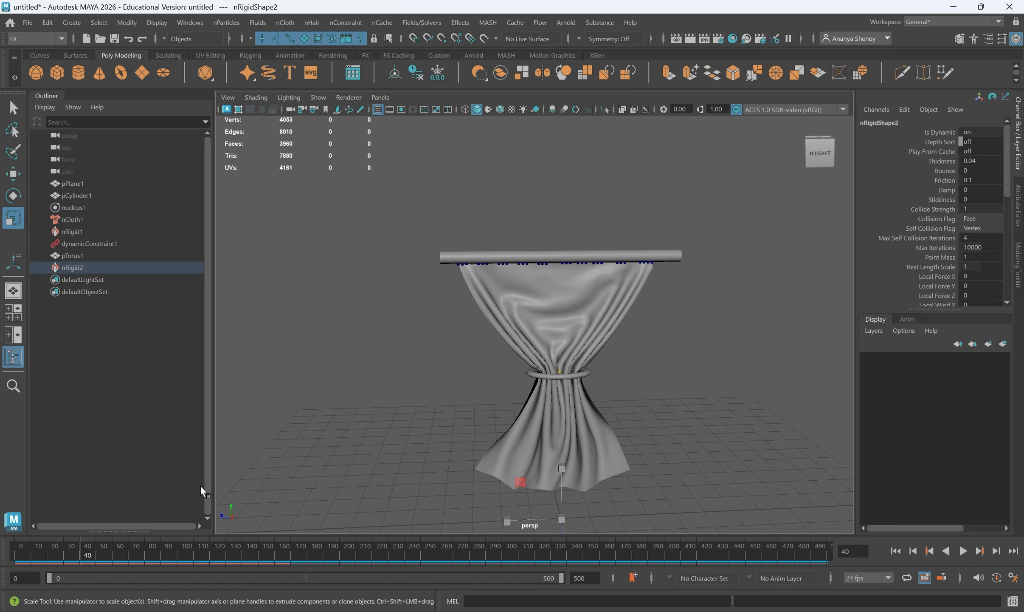
mouse_move(553, 457)
left_mouse_down("alt")
mouse_move(675, 448)
mouse_move(532, 457)
left_mouse_up("alt")
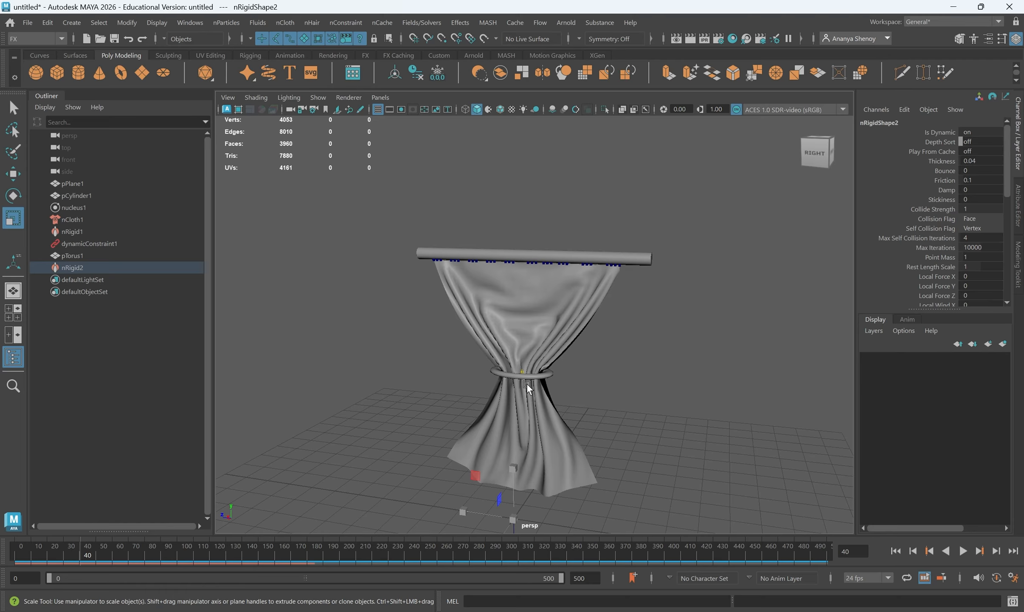
left_click_drag(526, 382, 583, 313, "alt")
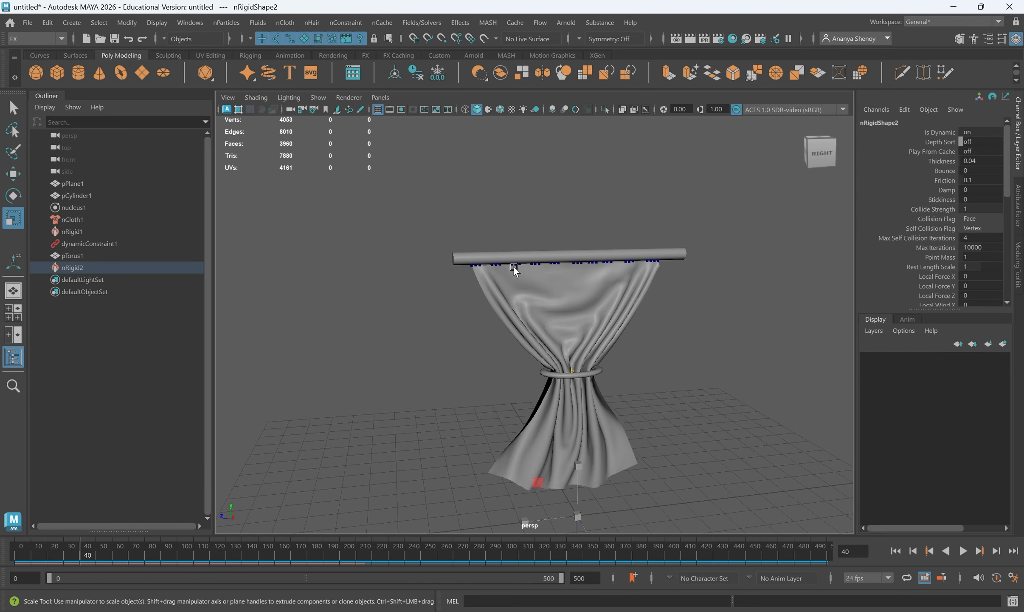
scroll(626, 280, "up", 3)
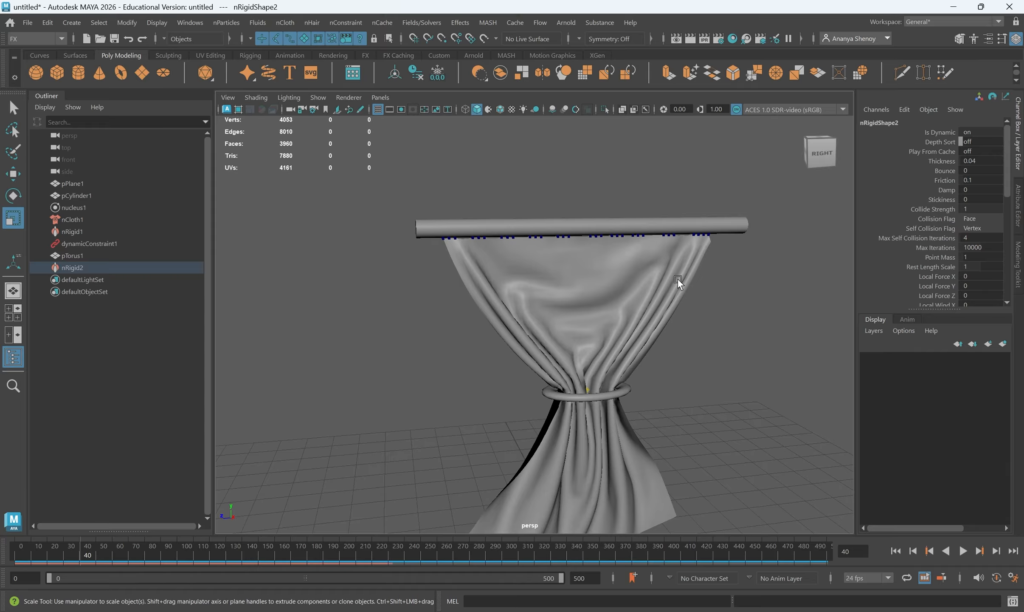
left_click(22, 552)
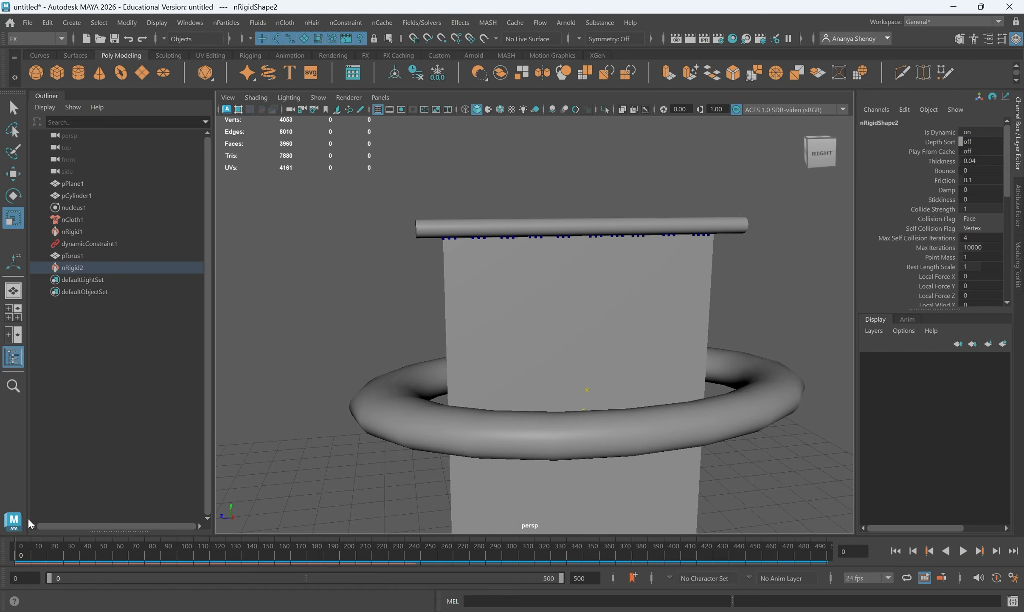
Key the rod cylinder at frame 0, key it further along the timeline shortened to 2.657 in Scale Y, and return to frame 0
left_click(585, 230)
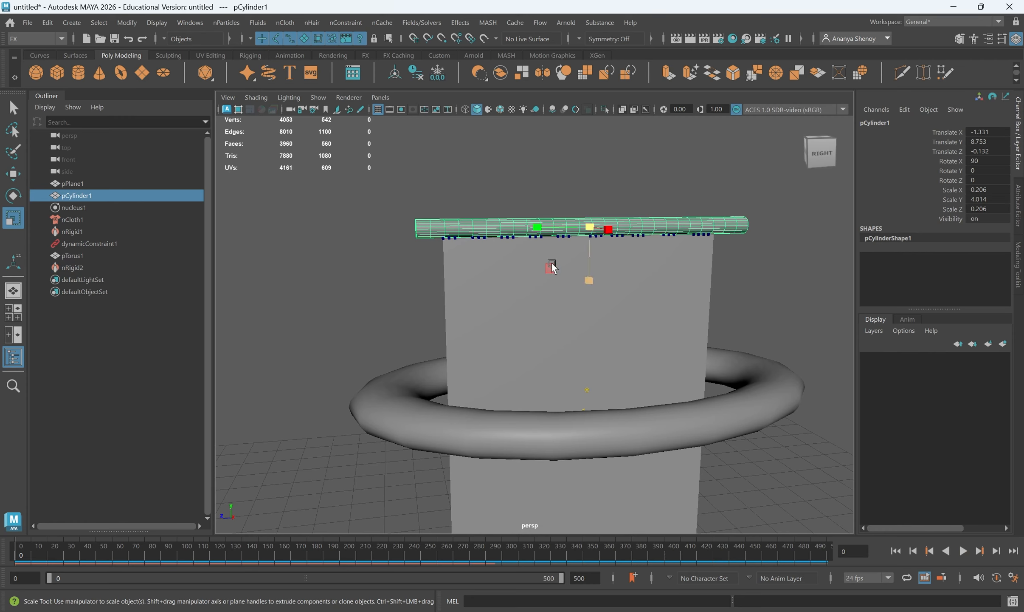
left_click(523, 446)
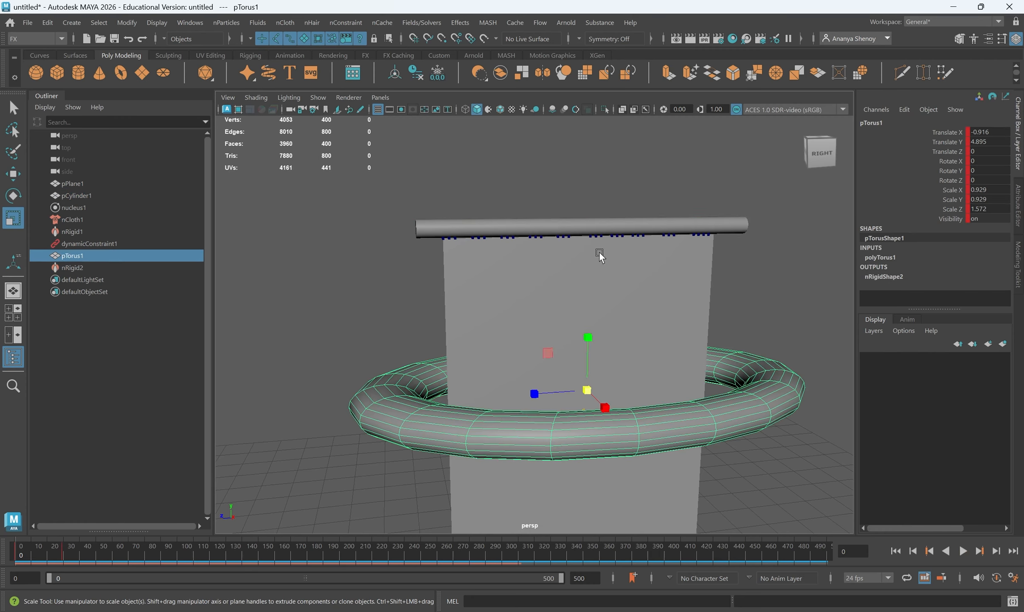
left_click(599, 230)
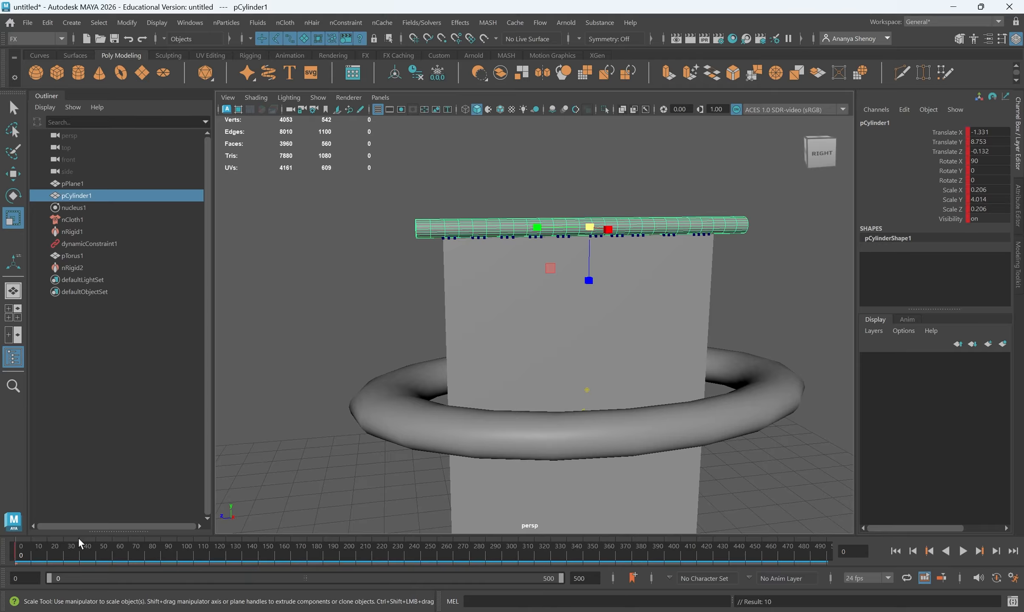
left_click_drag(44, 550, 56, 558)
left_click_drag(536, 225, 560, 221)
key("s")
left_click_drag(35, 548, 20, 550)
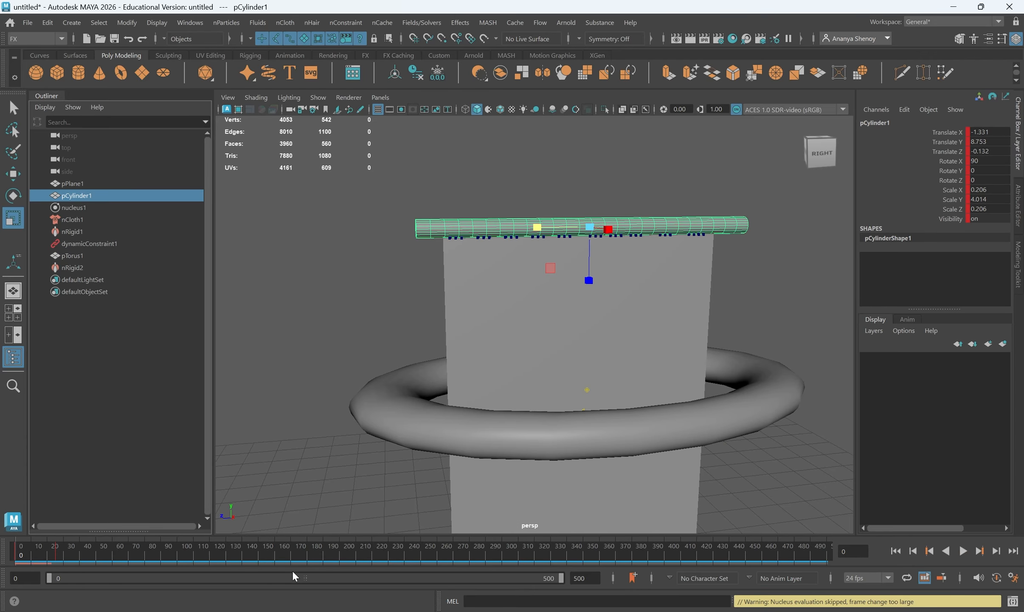
Play the simulation with both the rod and torus animated, stop at frame 49, and examine the curtain folds from different sides
left_click(967, 547)
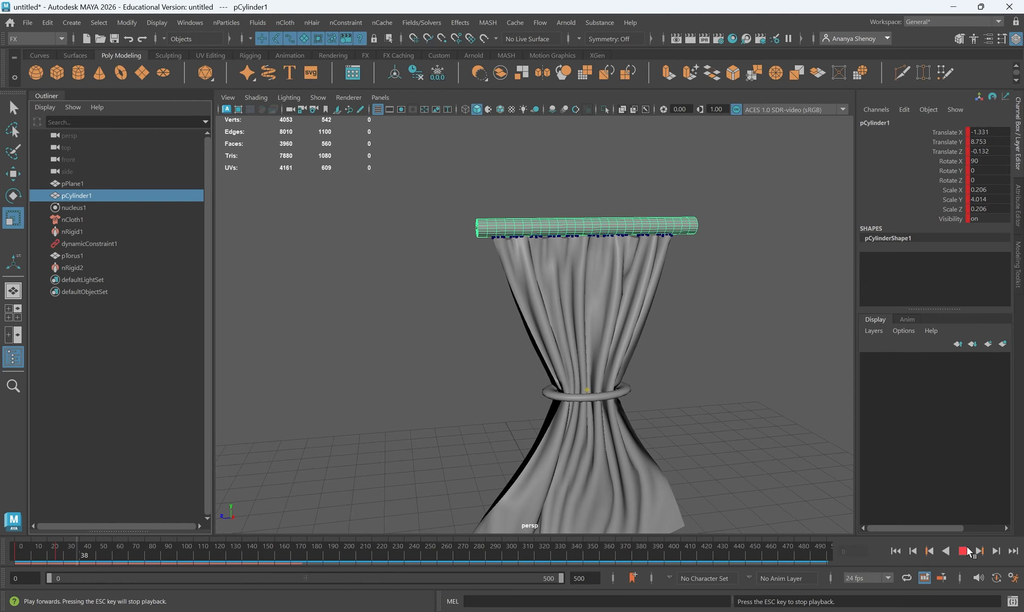
left_click(964, 550)
right_click_drag(775, 354, 565, 381, "alt")
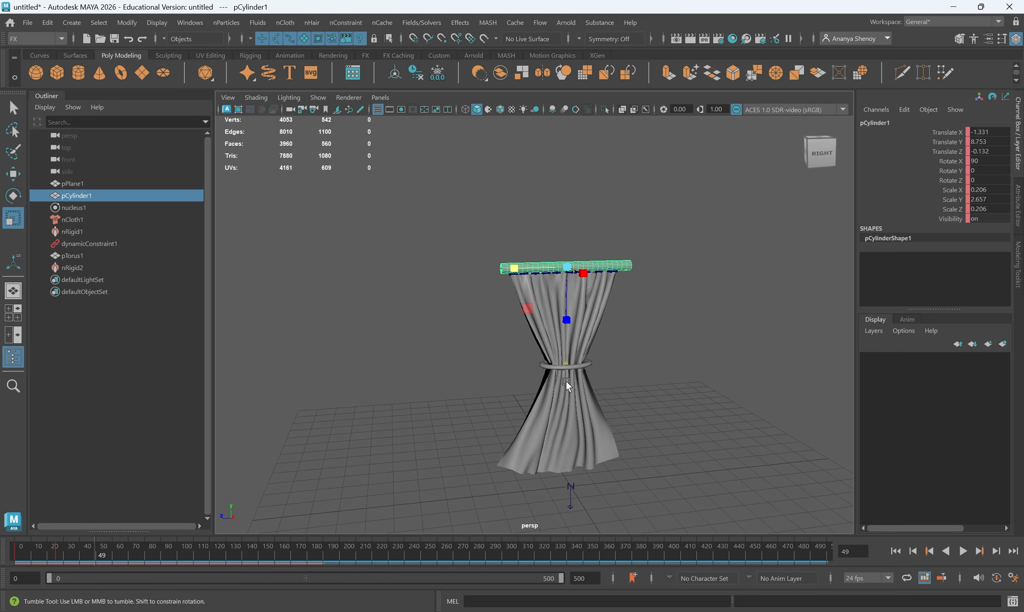
left_click_drag(566, 381, 506, 376, "alt")
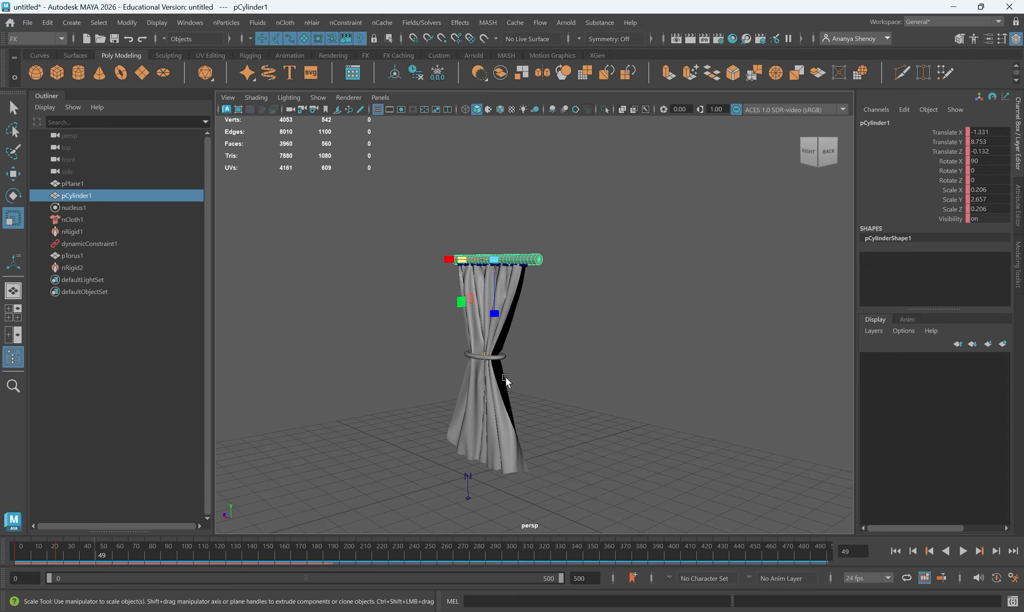
left_click_drag(490, 434, 556, 419, "alt")
Open the material presets available for the curtain's nCloth, close them without applying any, and look around the gathered curtain
left_click(556, 419)
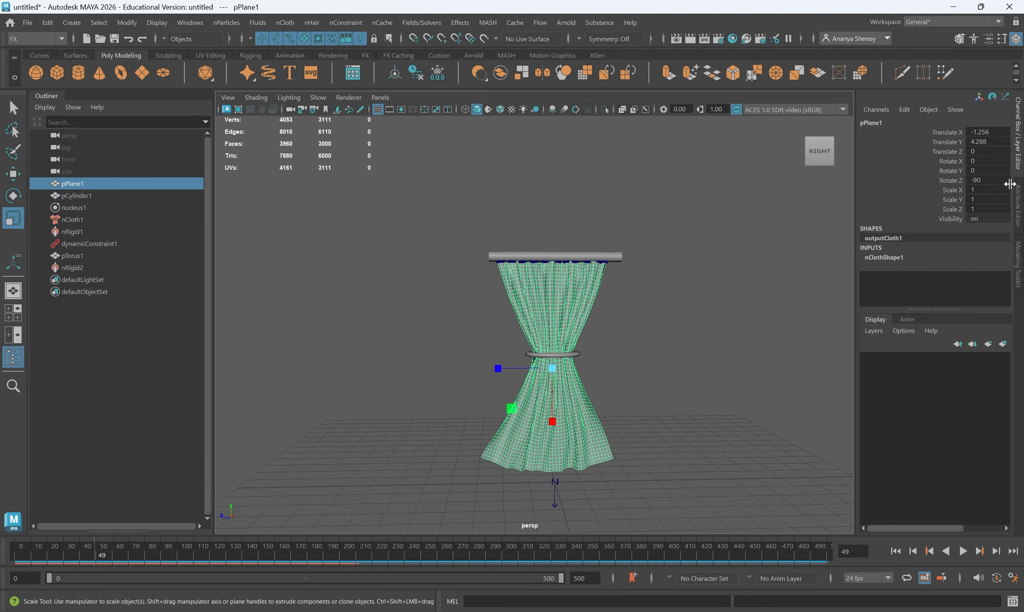
left_click(100, 219)
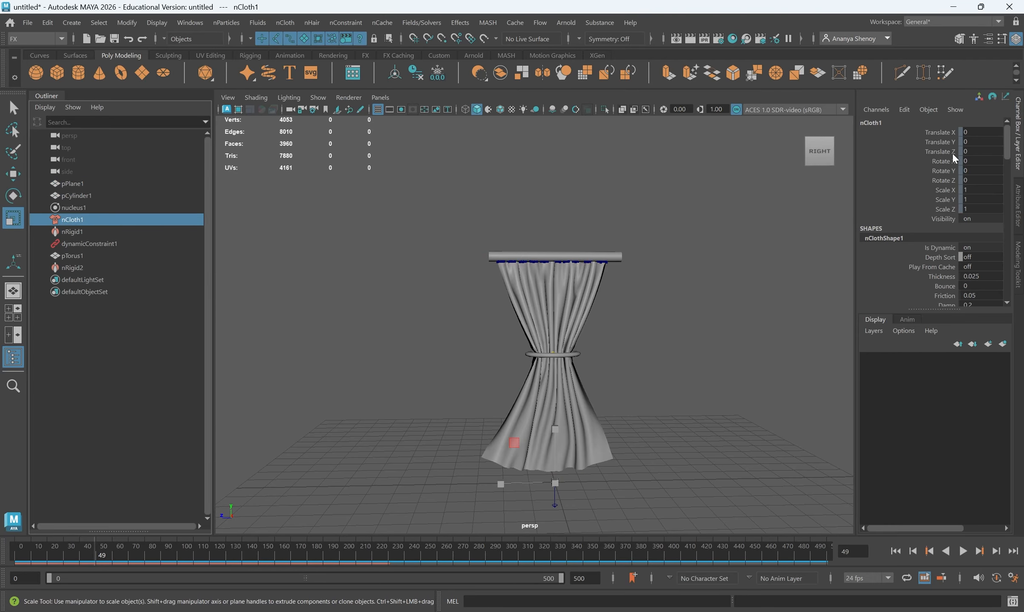
left_click(1020, 192)
left_click(945, 153)
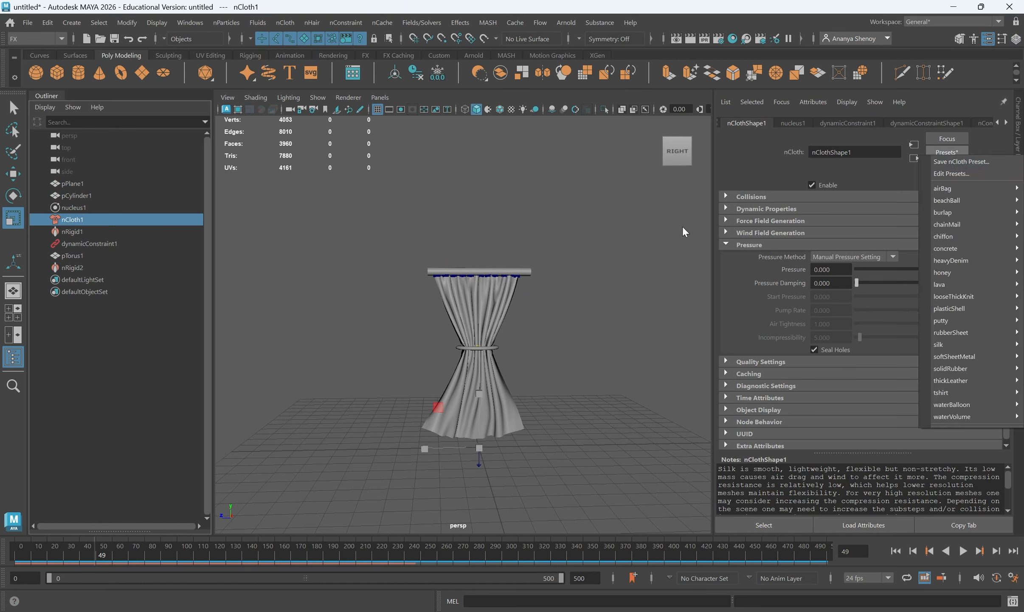
left_click_drag(474, 391, 517, 418, "alt")
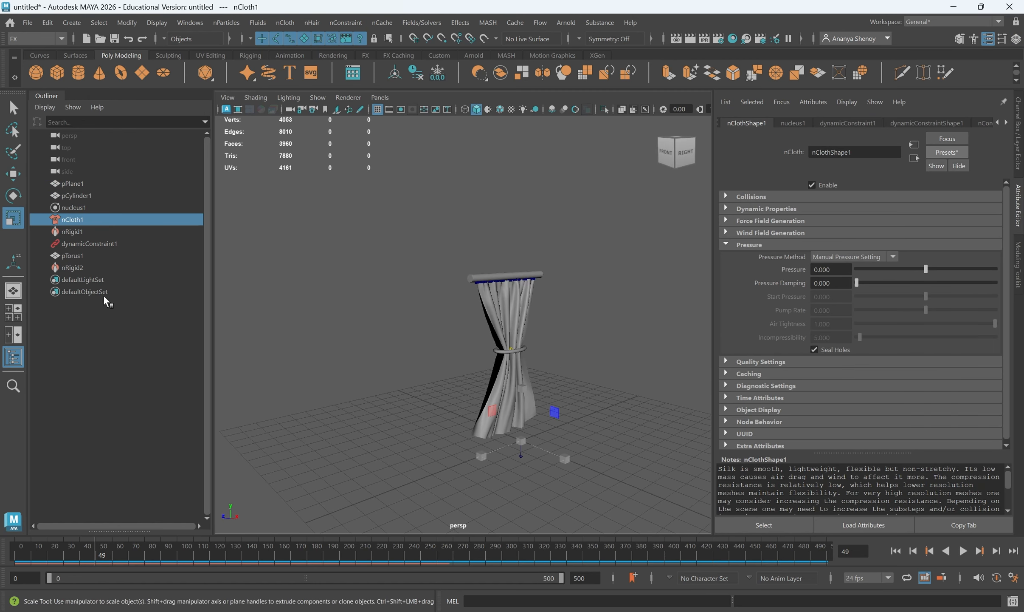
left_click_drag(500, 377, 440, 382, "alt")
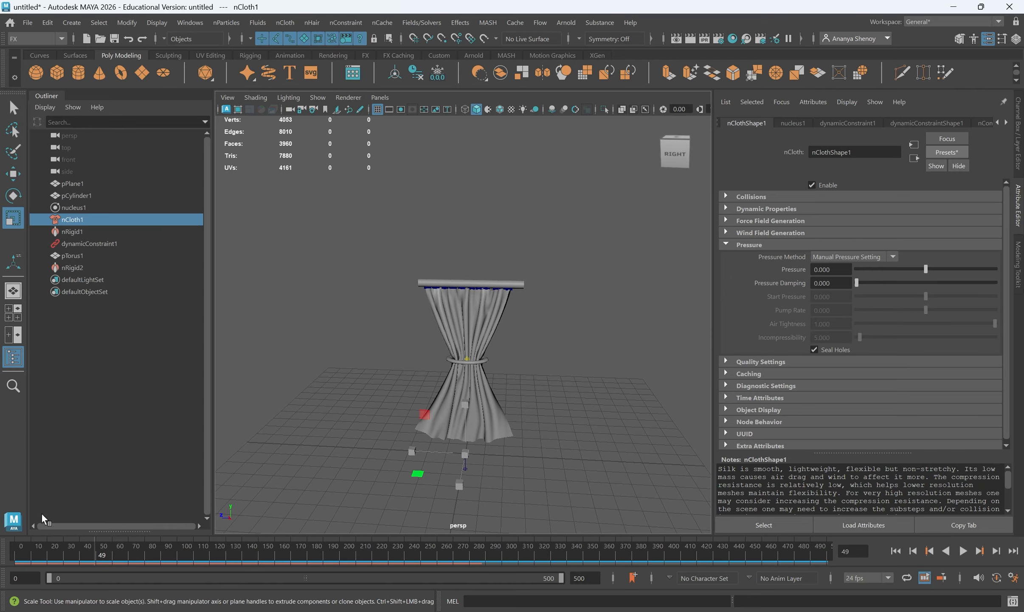
Rewind to frame 0, select the curtain plane, and run the simulation through the timeline to frame 341
left_click_drag(49, 543, 1, 508)
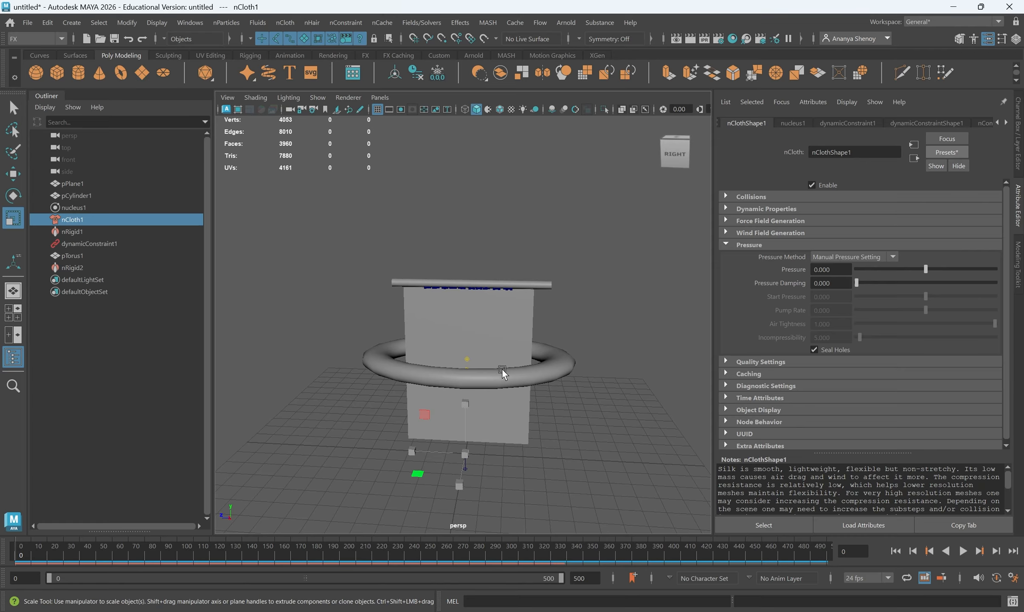
left_click_drag(488, 391, 578, 321, "alt")
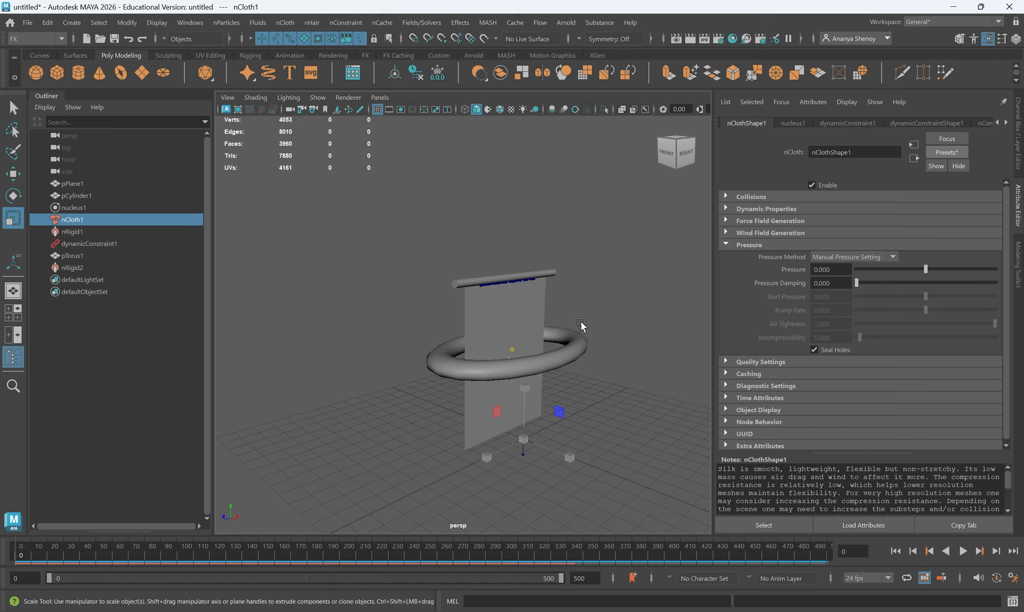
left_click(513, 325)
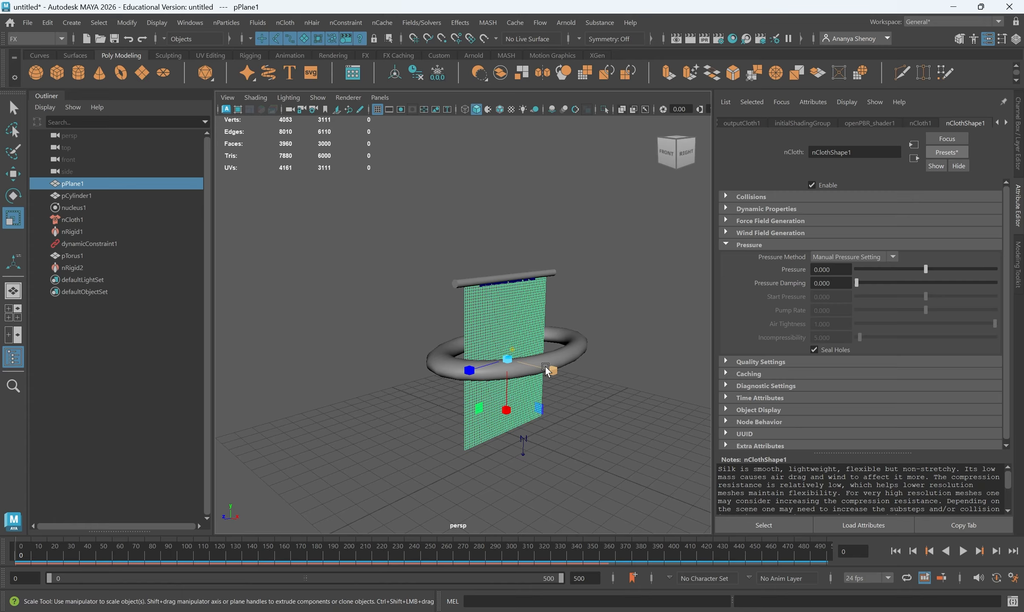
left_click(545, 369)
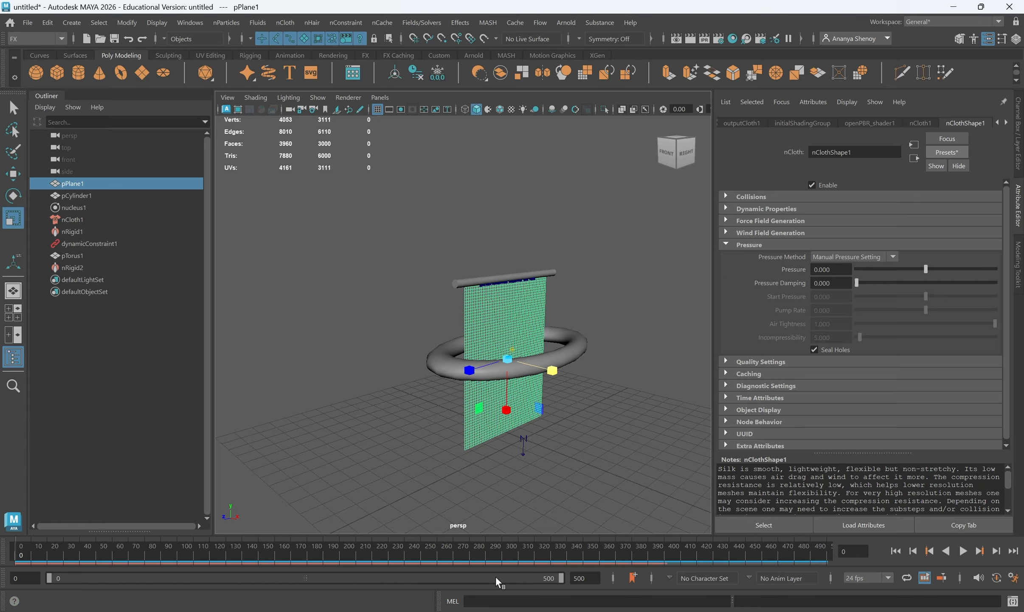
left_click_drag(532, 338, 456, 349, "alt")
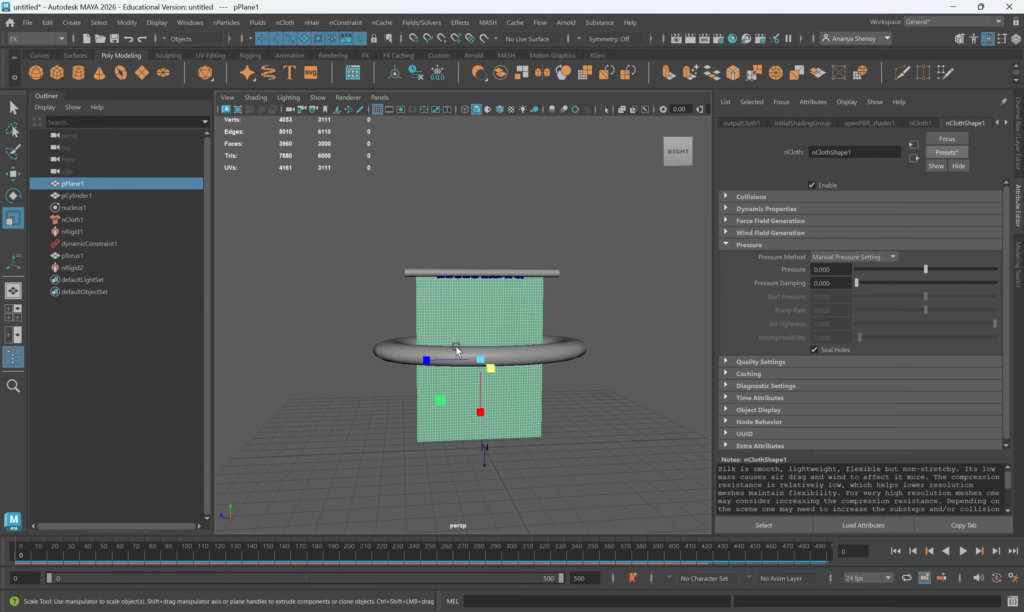
left_click_drag(121, 548, 529, 585)
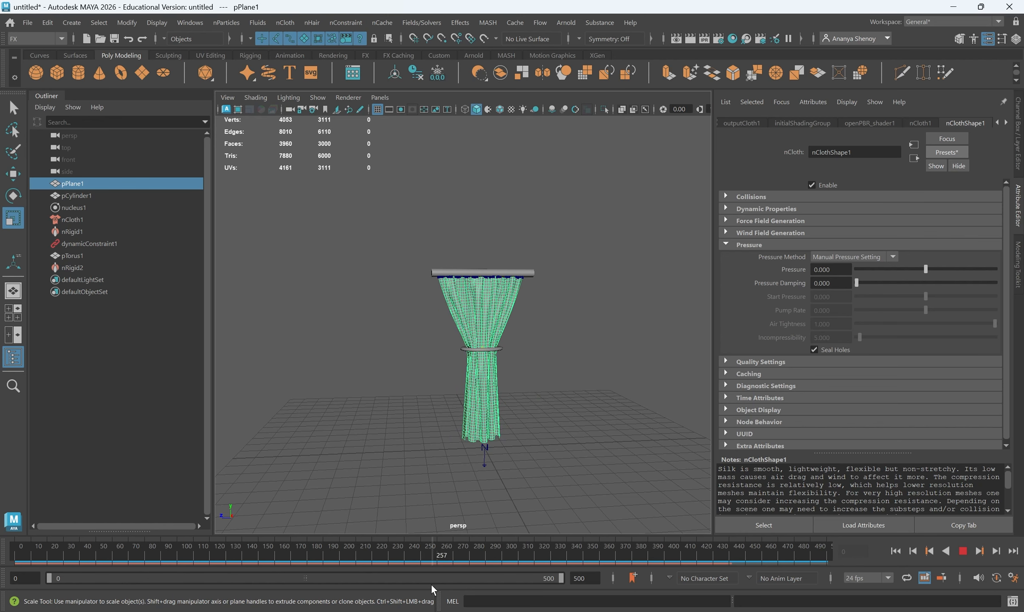
left_click_drag(649, 551, 569, 560)
Examine the tied curtain at frame 341 from several sides, both shaded and with its wireframe selected
left_click_drag(446, 440, 606, 420, "alt")
left_click(607, 419)
right_click_drag(545, 356, 662, 451, "alt")
left_click_drag(662, 450, 557, 451, "alt")
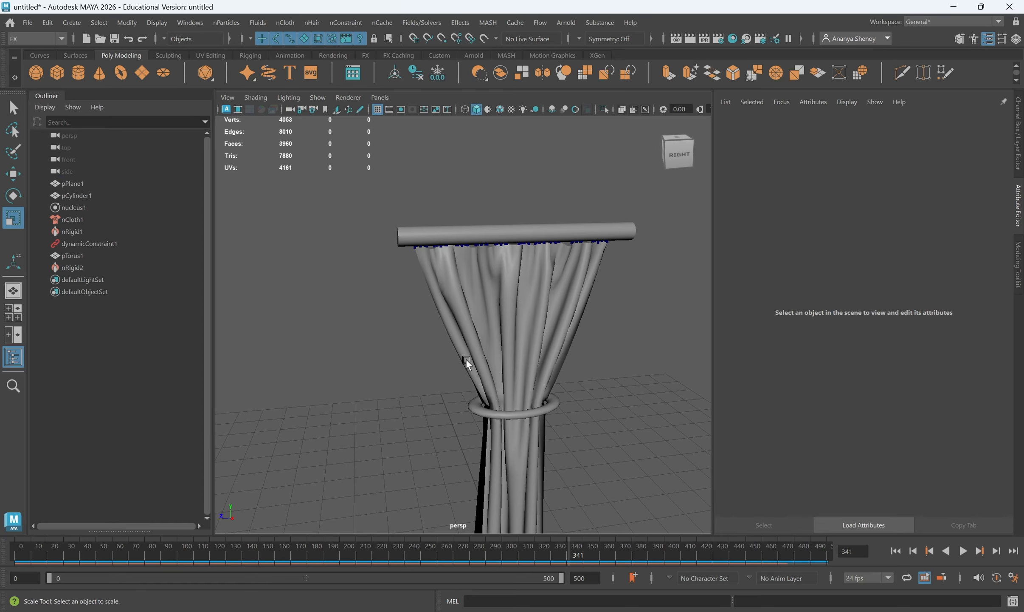
left_click(477, 322)
left_click_drag(476, 322, 647, 377, "alt")
left_click(647, 377)
left_click(549, 324)
mouse_move(549, 324)
left_mouse_down("alt")
mouse_move(481, 388)
mouse_move(652, 388)
mouse_move(571, 351)
mouse_move(548, 312)
left_mouse_up("alt")
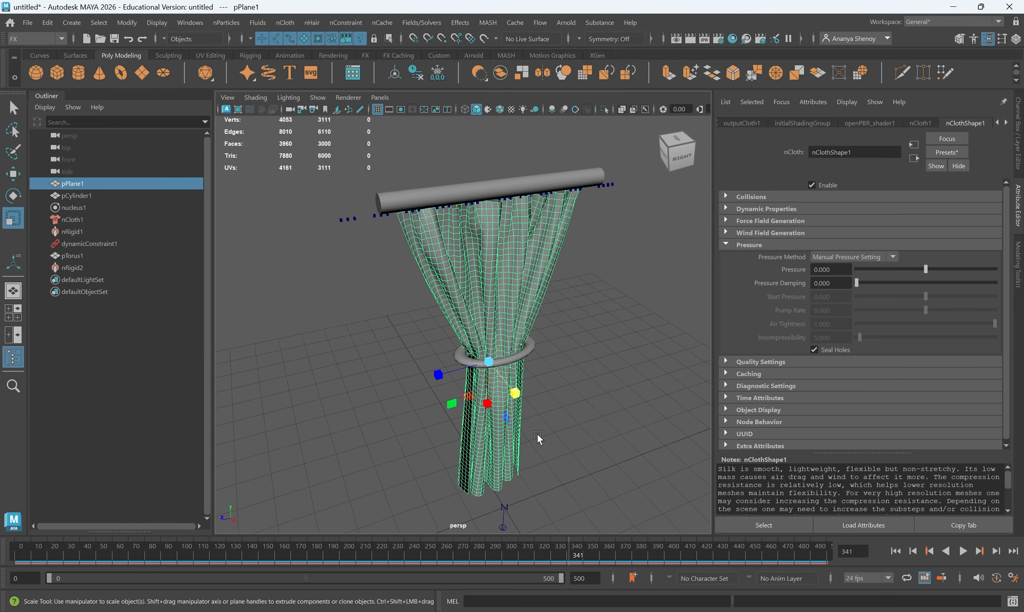
left_click_drag(484, 422, 516, 416, "alt")
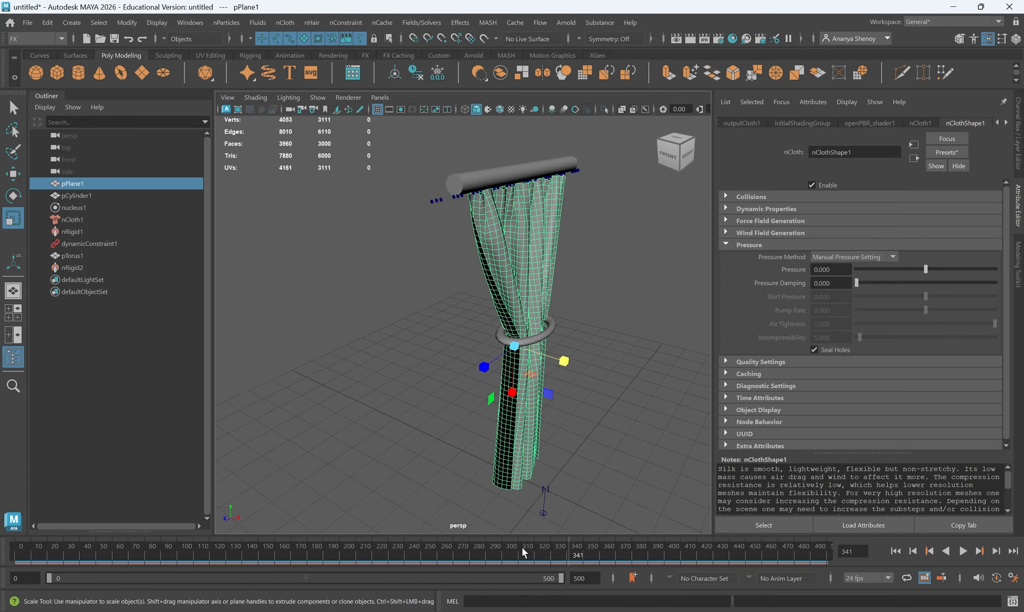
Run the simulation on to frame 363 and duplicate the gathered curtain mesh
key("alt+v")
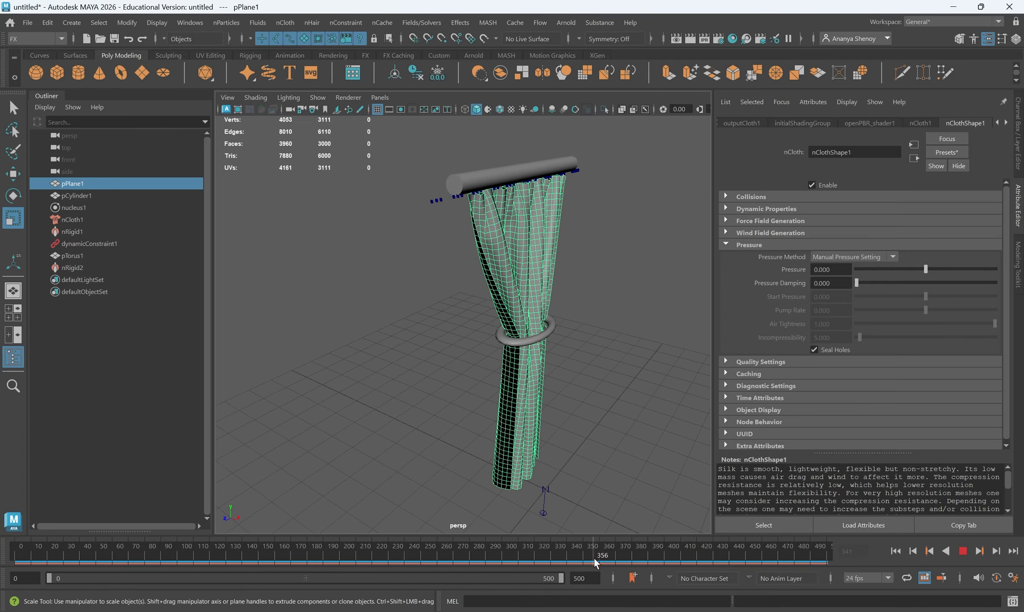
left_click(604, 561)
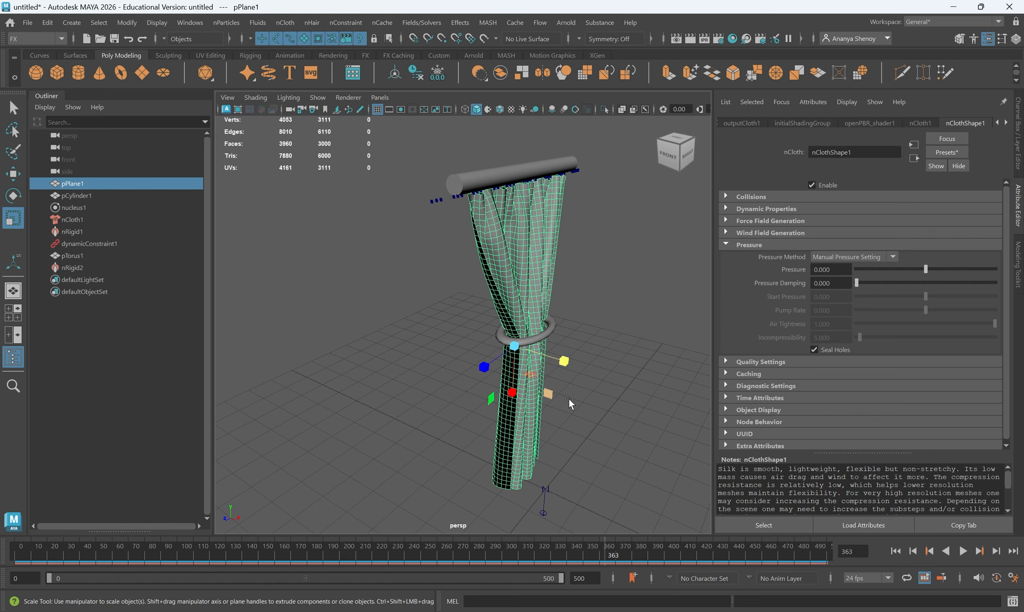
left_click_drag(570, 400, 561, 396, "alt")
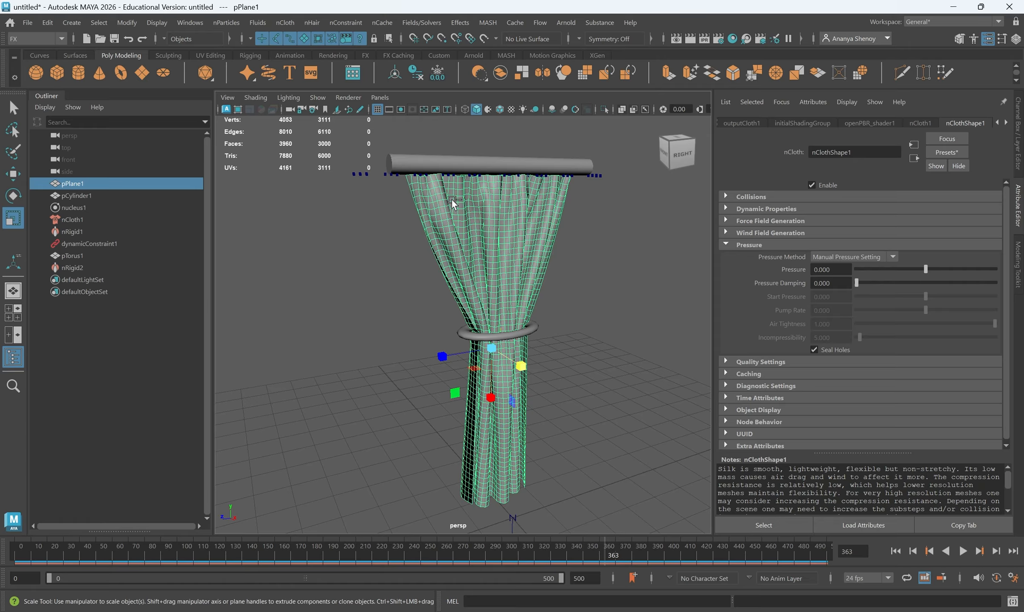
key("ctrl+d")
key("w")
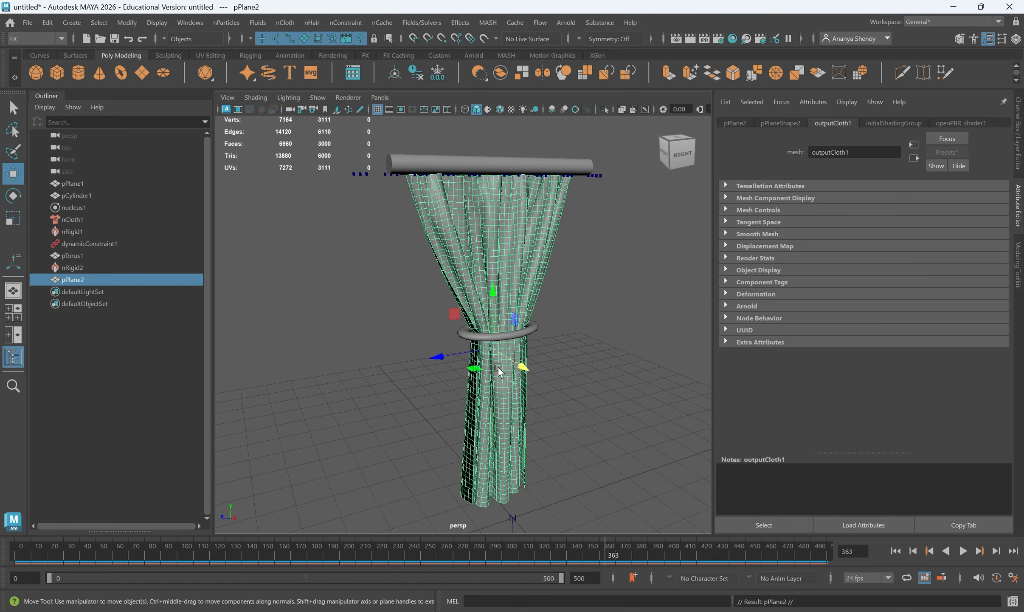
Try moving the duplicate curtain up above the rod, and undo the moves
left_click_drag(494, 312, 489, 95)
scroll(502, 240, "down", 5)
middle_click_drag(502, 240, 517, 353, "alt")
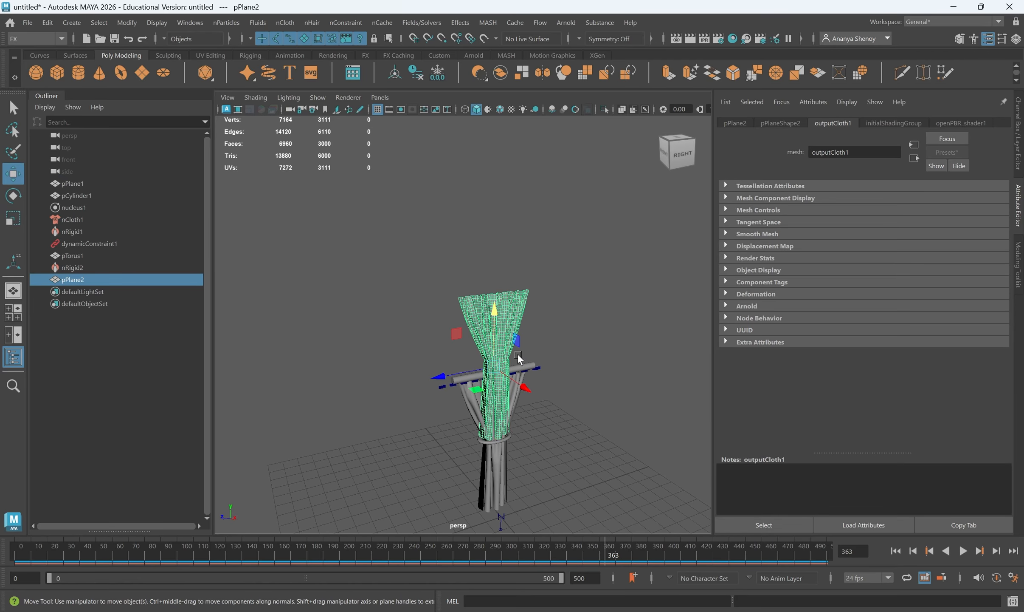
left_click_drag(494, 313, 495, 253)
key("ctrl+z")
key("ctrl+z")
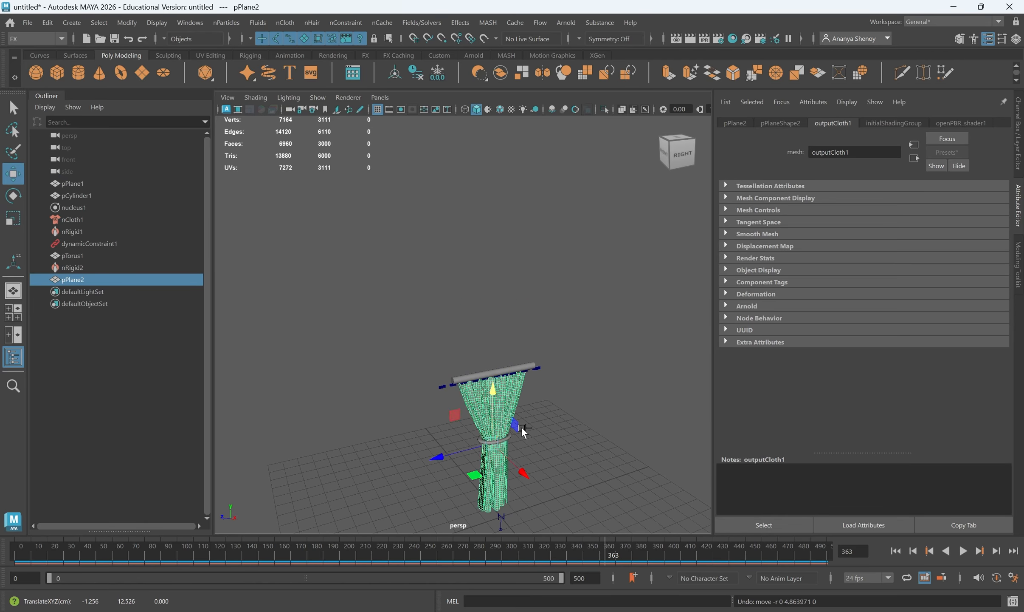
Isolate the duplicate curtain in the viewport and delete its construction history
key("ctrl+1")
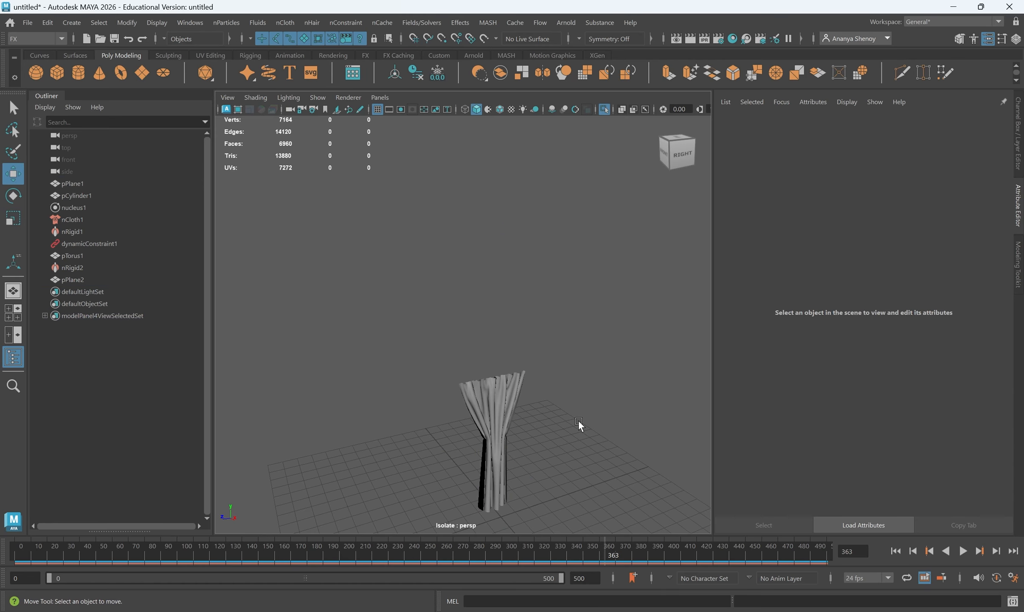
left_click_drag(543, 468, 655, 322, "alt")
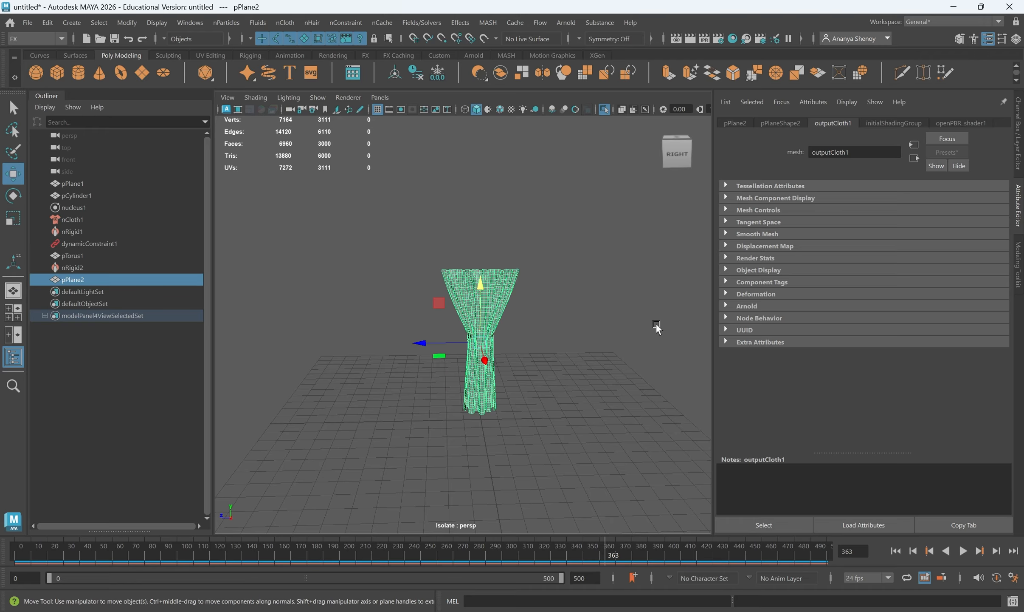
mouse_move(482, 348)
left_mouse_down("alt")
mouse_move(506, 374)
mouse_move(484, 339)
left_mouse_up("alt")
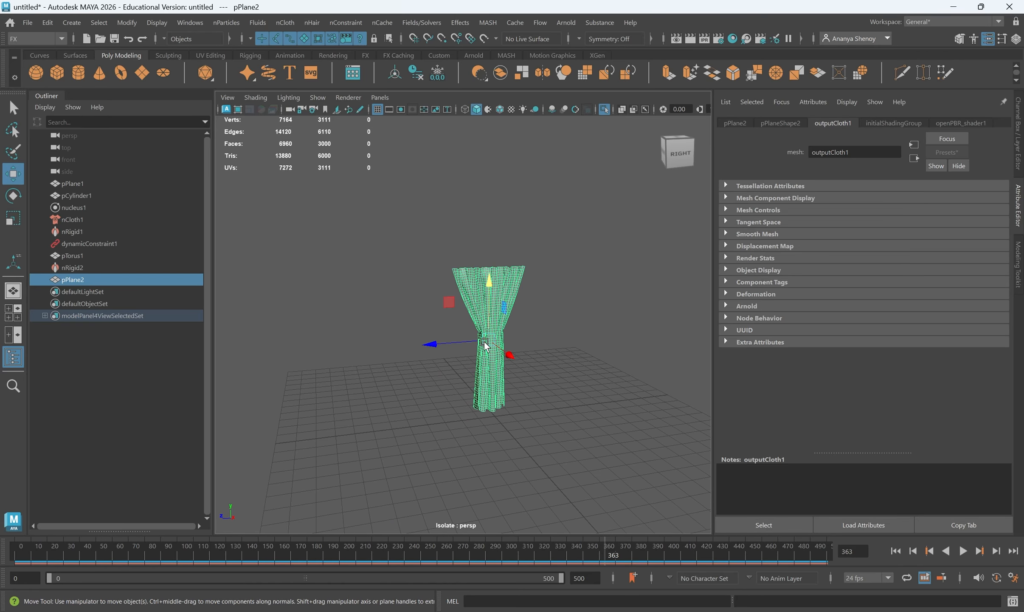
left_click(48, 22)
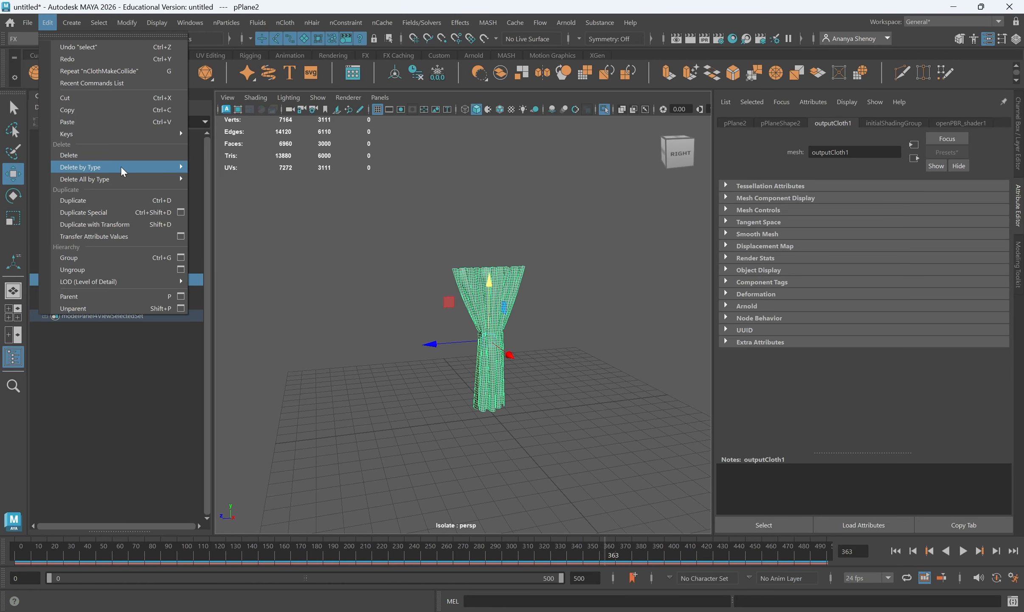
mouse_move(121, 166)
left_click(224, 169)
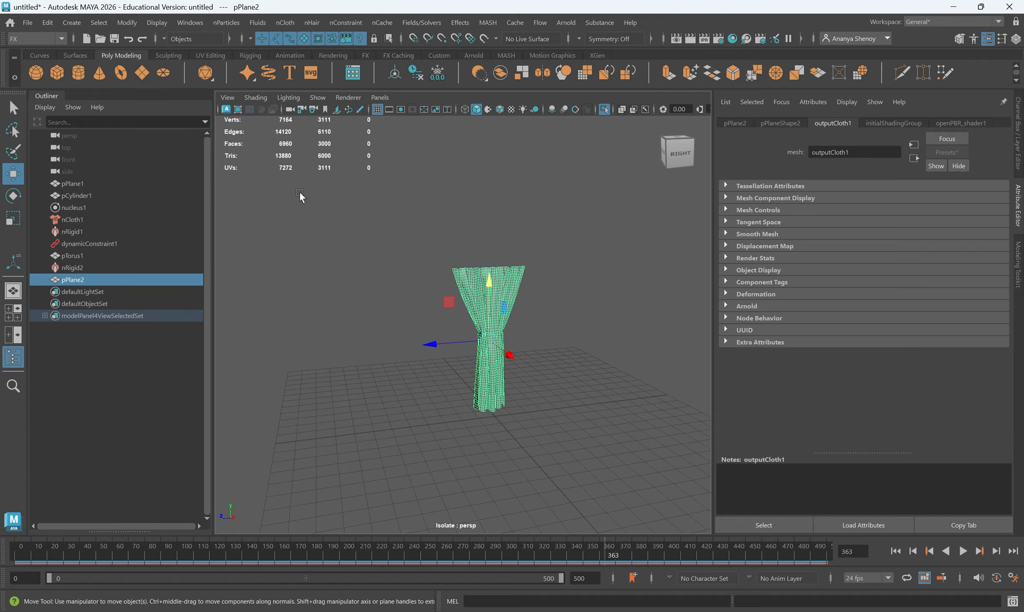
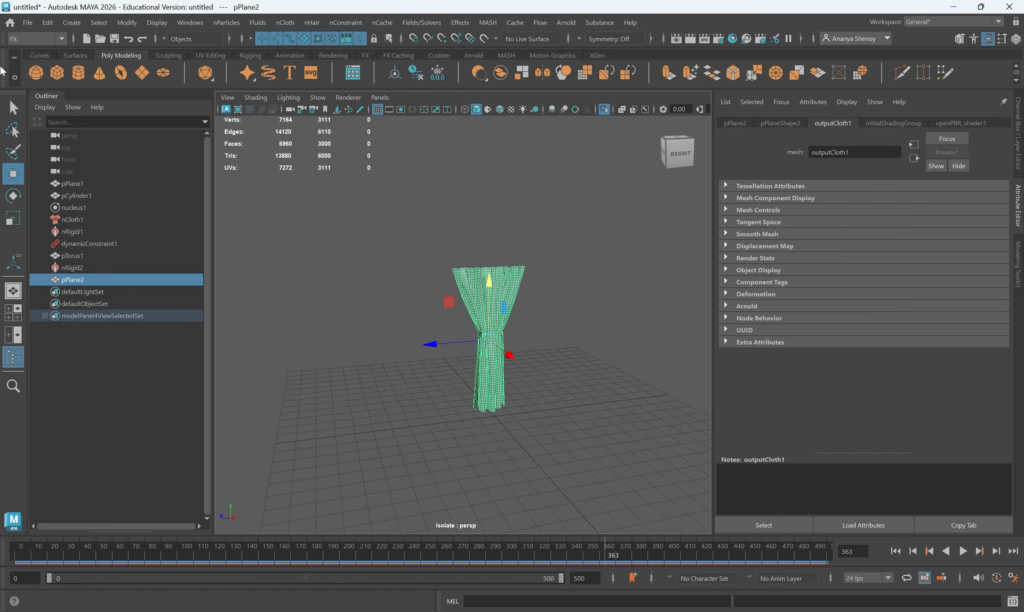
Export the selected duplicate curtain as an OBJ file named Curtain_Obj in the project's scenes folder
left_click(27, 22)
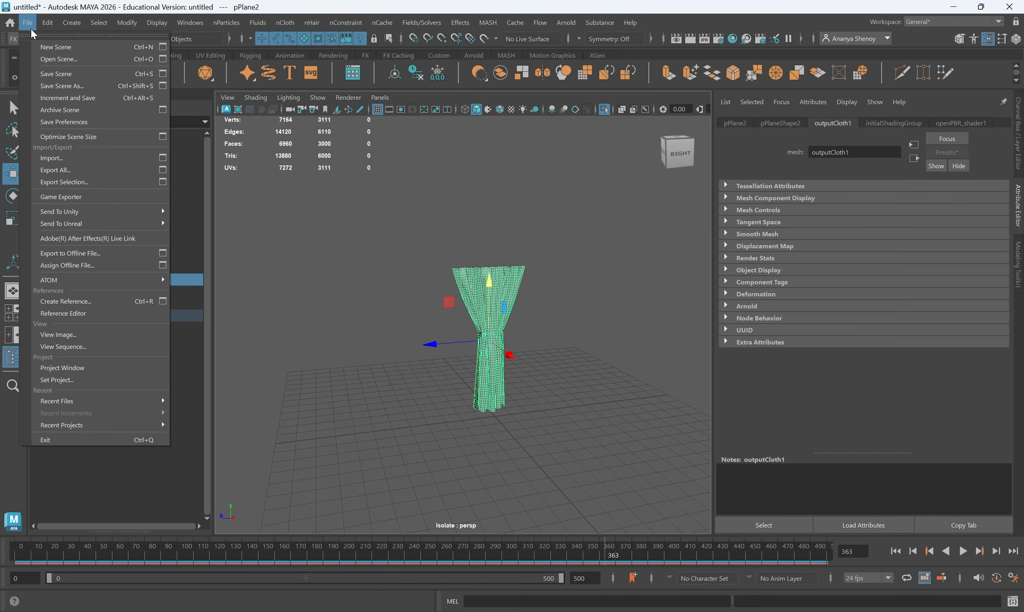
left_click(162, 182)
left_click_drag(133, 387, 643, 163)
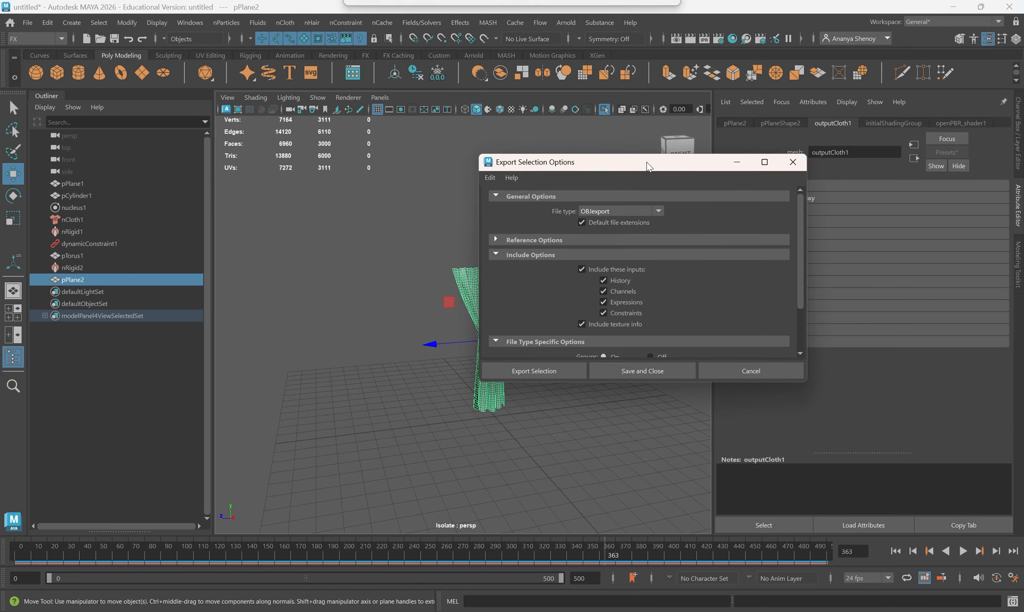
left_click(527, 369)
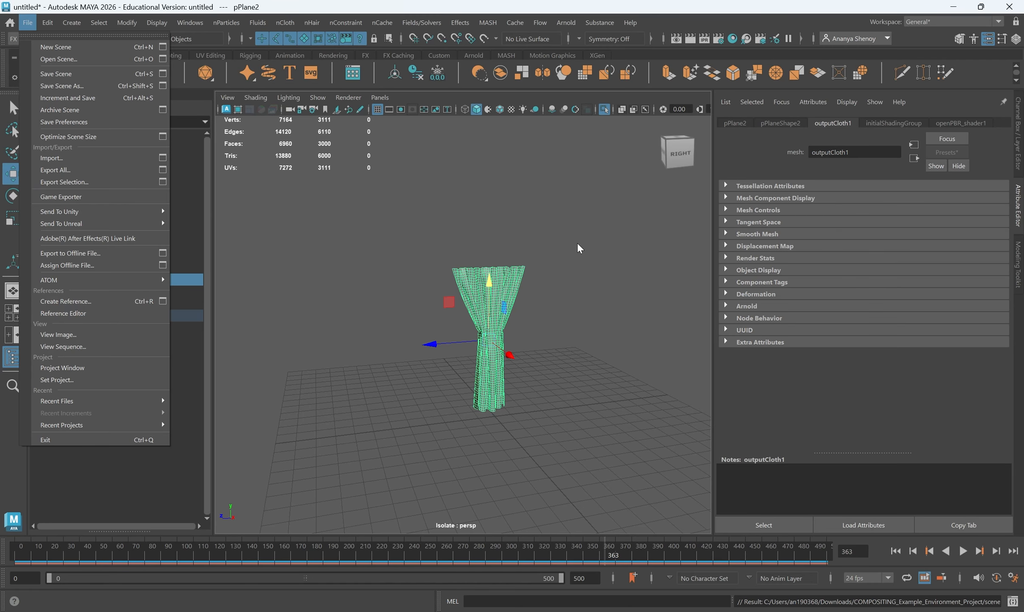
left_click(577, 242)
left_click(578, 242)
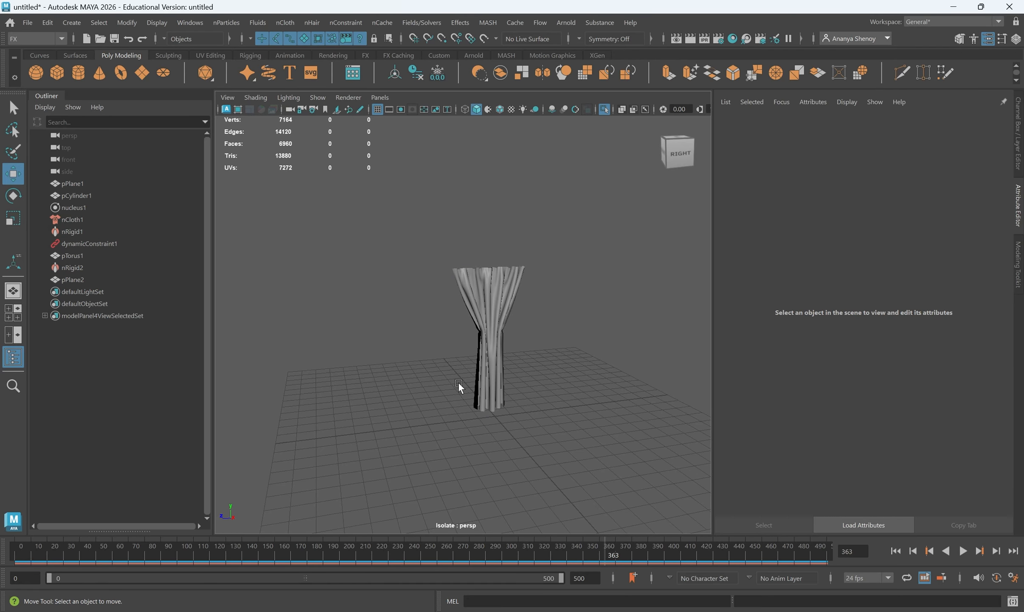
left_click(26, 23)
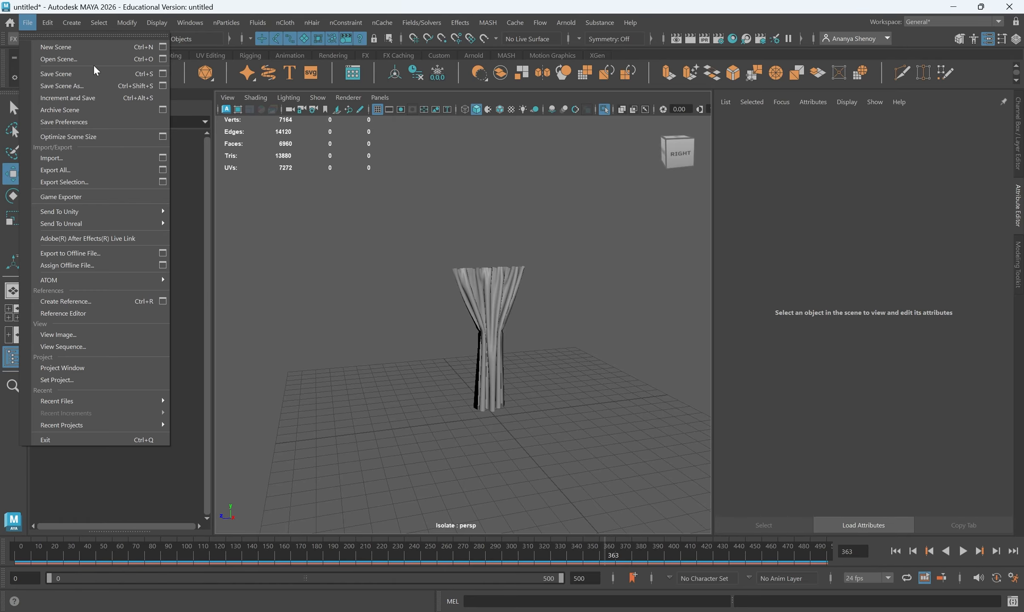
left_click(85, 62)
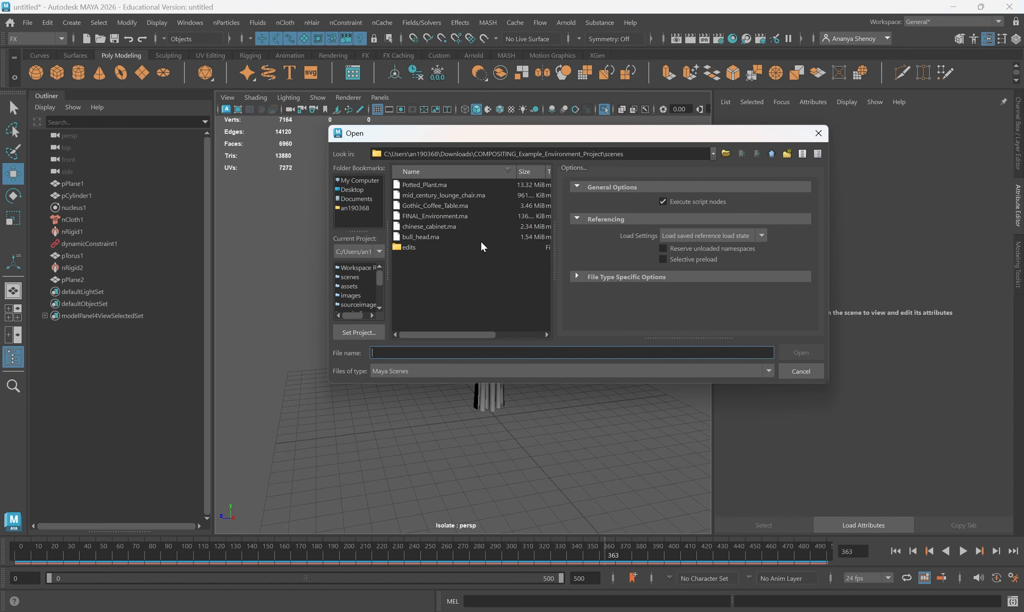
left_click(818, 133)
Start a new empty scene without saving the changes to the untitled simulation scene
left_click(25, 22)
left_click(84, 60)
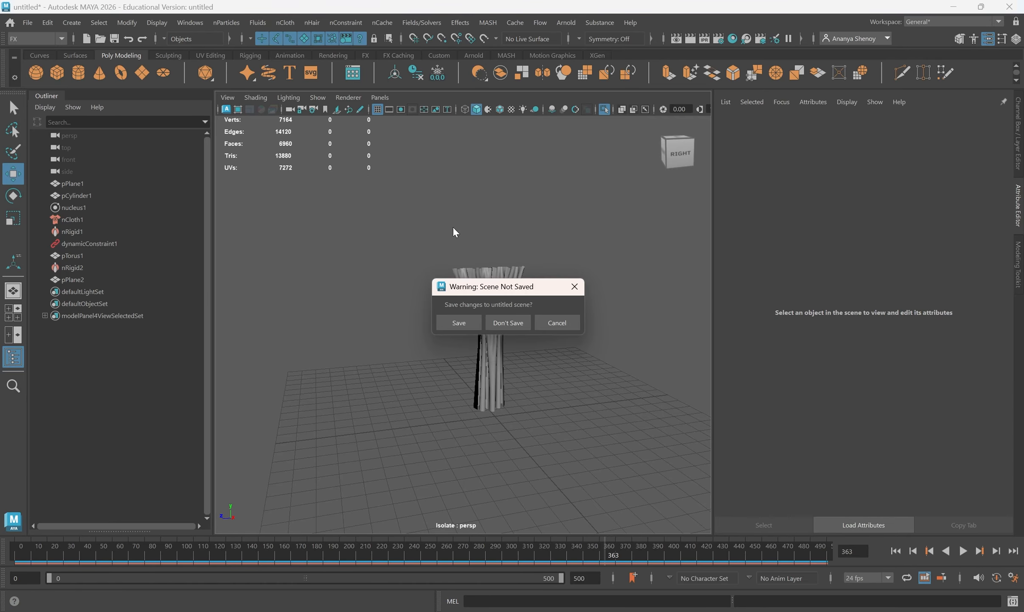
left_click_drag(506, 294, 491, 281)
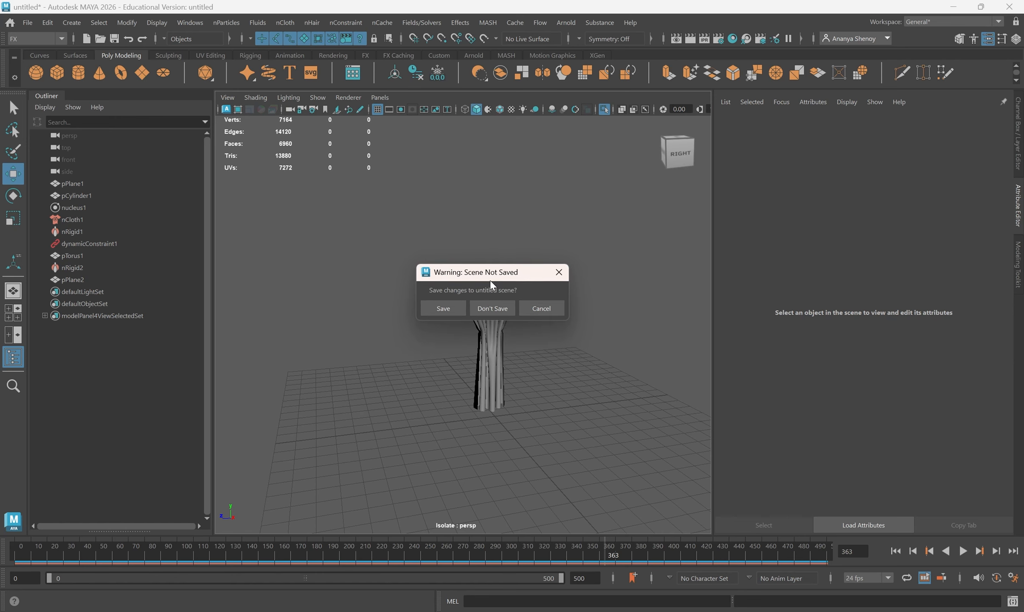
left_click(494, 306)
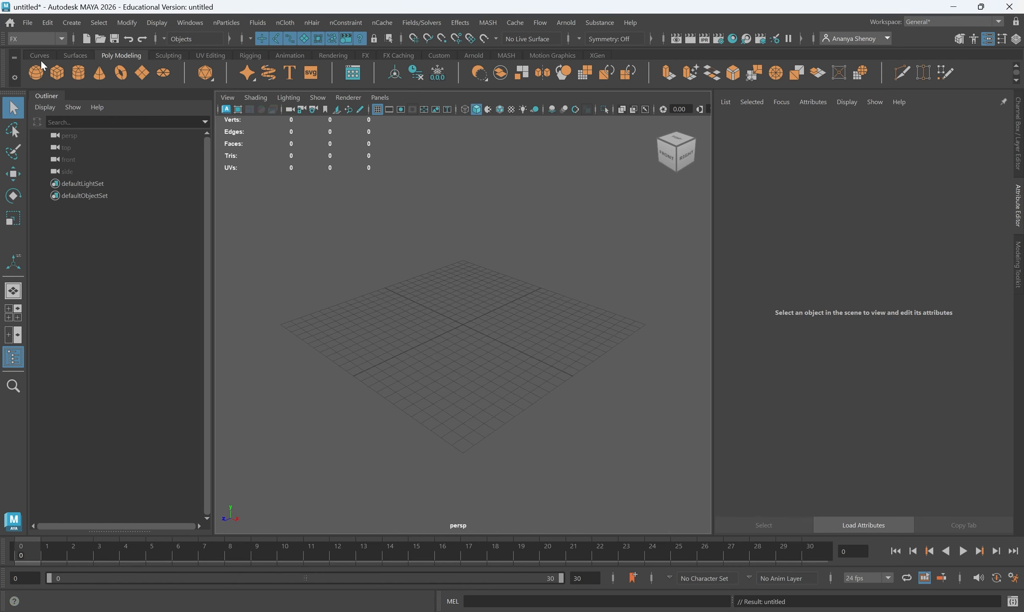
Import Curtain_Obj.obj from the project's scenes folder into the empty scene
left_click(27, 22)
left_click(73, 159)
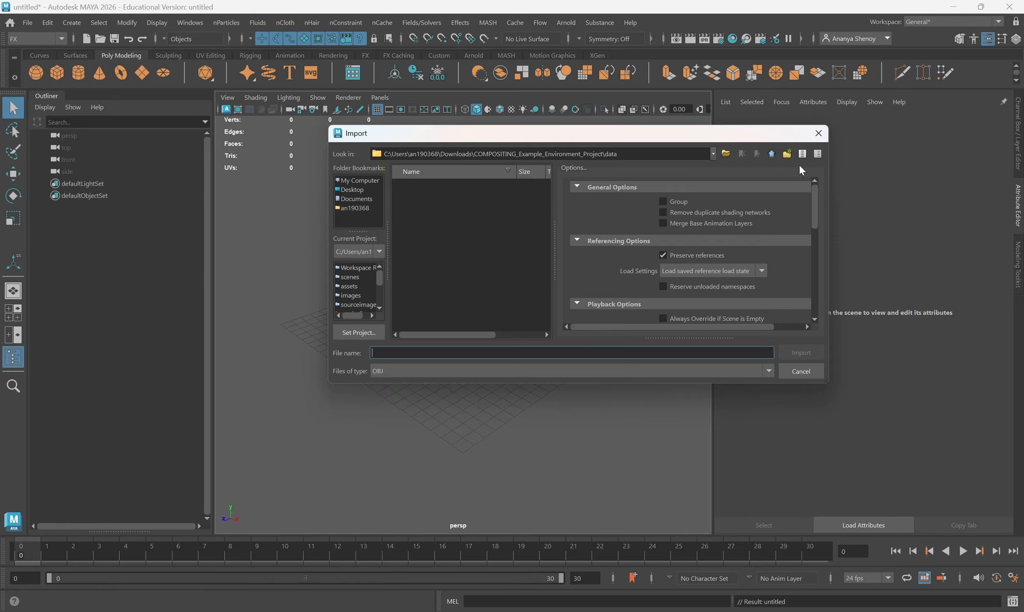
left_click(771, 154)
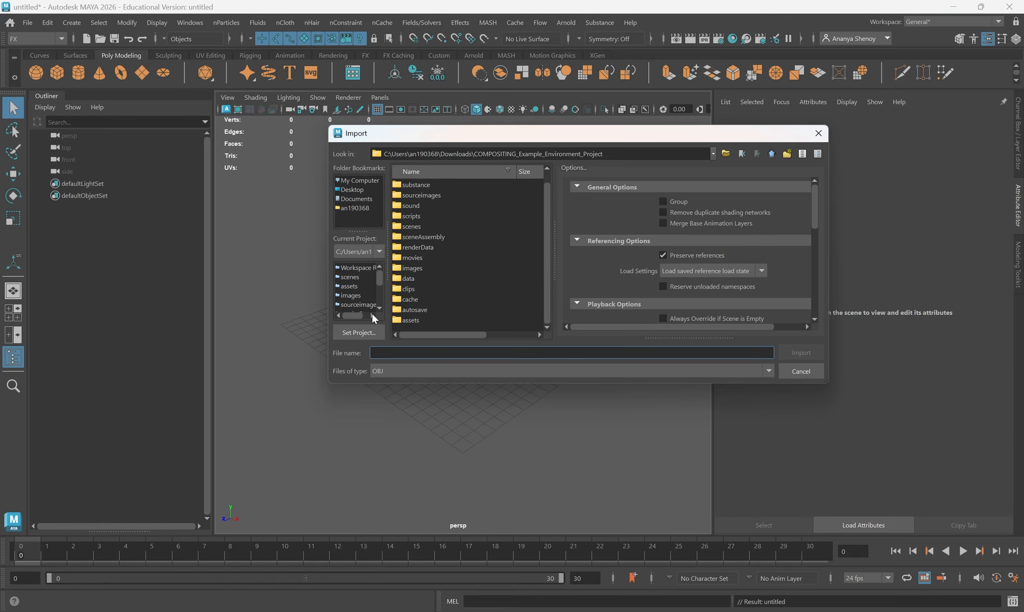
scroll(412, 267, "up", 1)
double_click(418, 237)
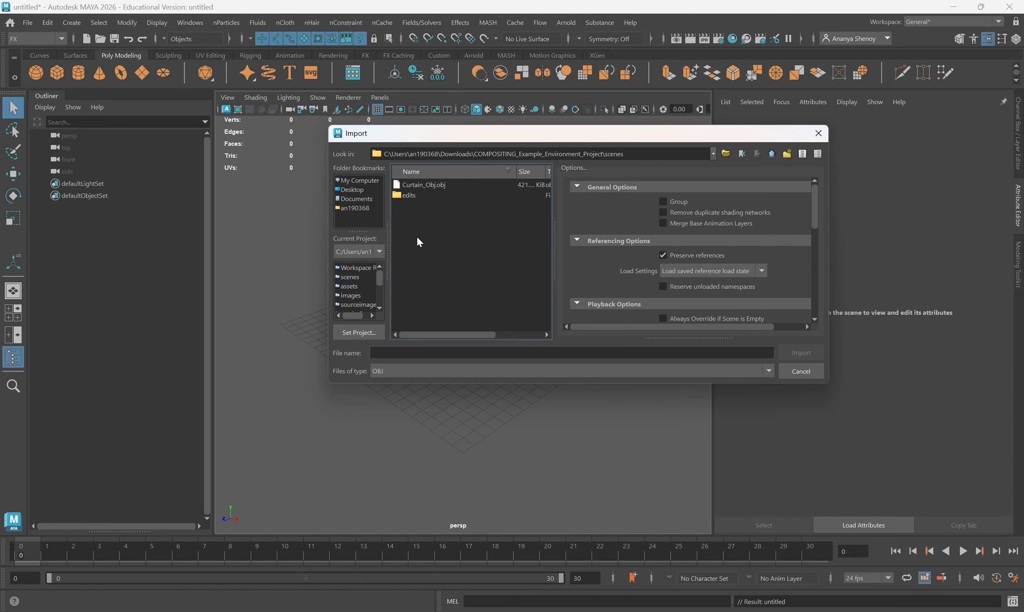
left_click(424, 188)
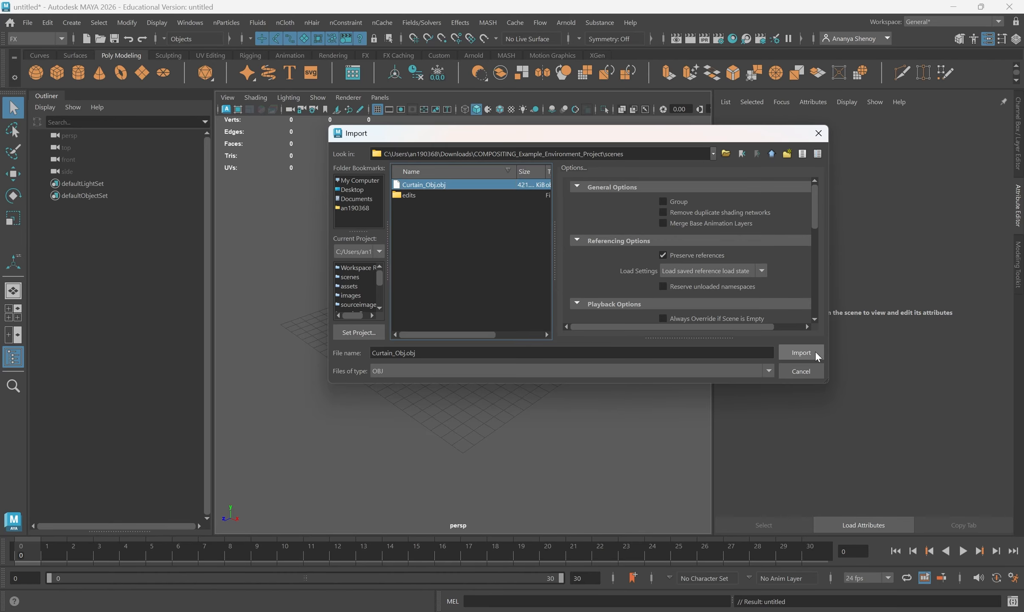
left_click(804, 352)
left_click_drag(397, 377, 423, 340, "alt")
scroll(424, 340, "up", 6)
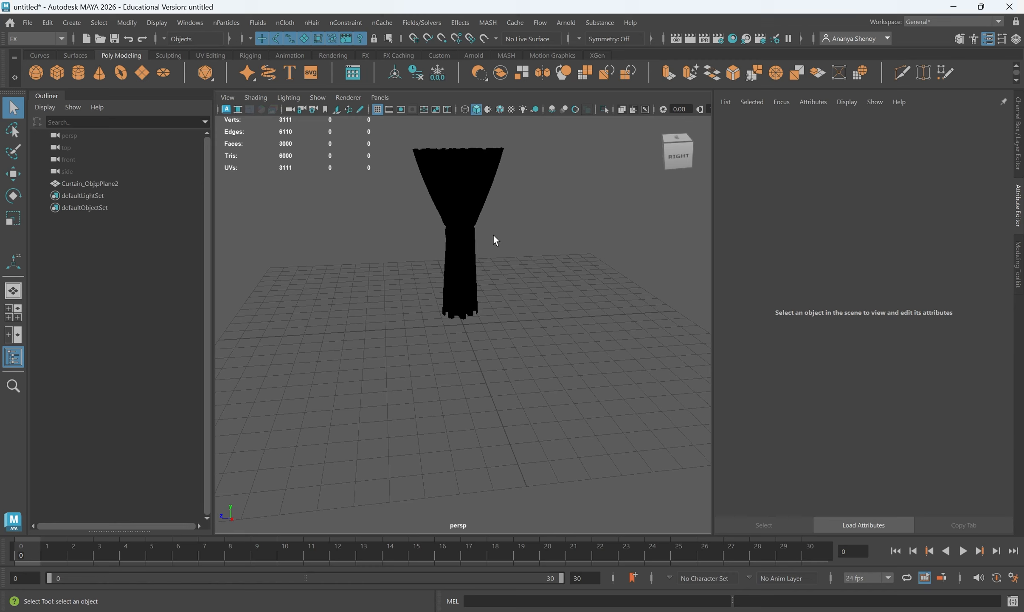
Select the imported curtain and examine its mesh and shading up close
left_click(472, 219)
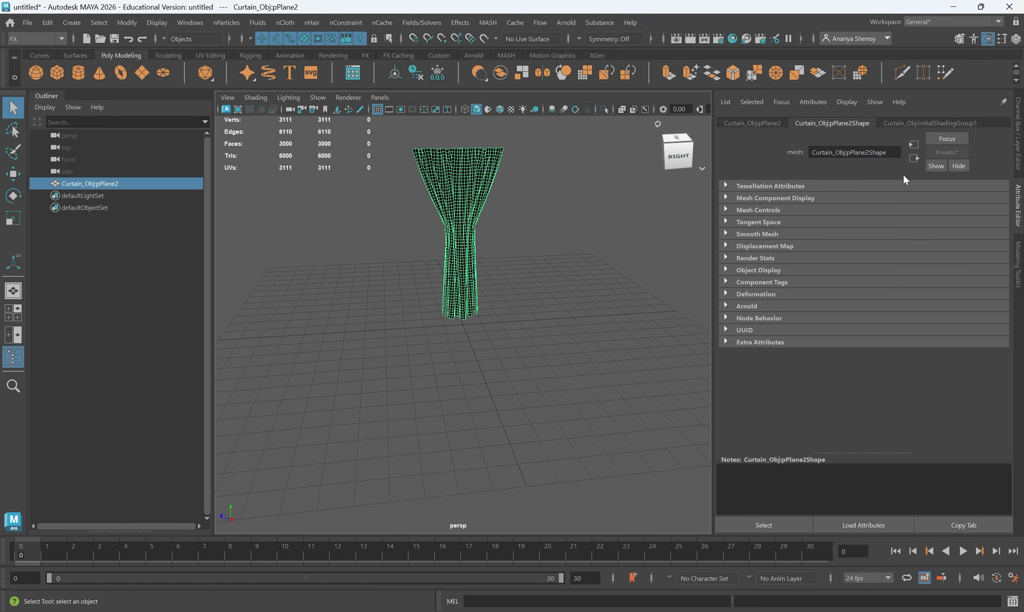
left_click_drag(560, 244, 391, 385, "alt")
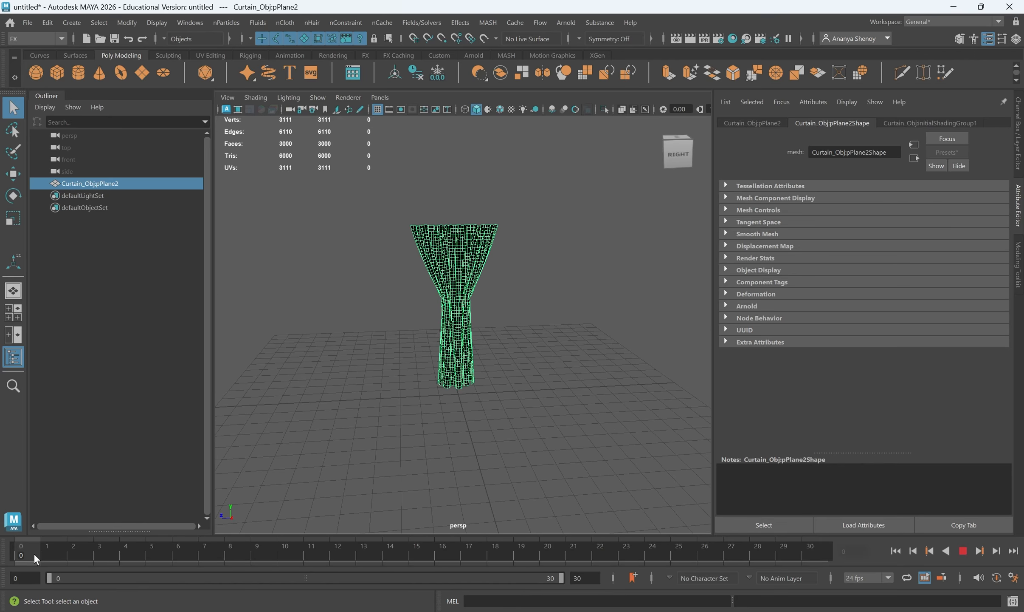
left_click_drag(531, 316, 508, 322, "alt")
right_click_drag(469, 326, 537, 330, "alt")
middle_click_drag(537, 330, 562, 397, "alt")
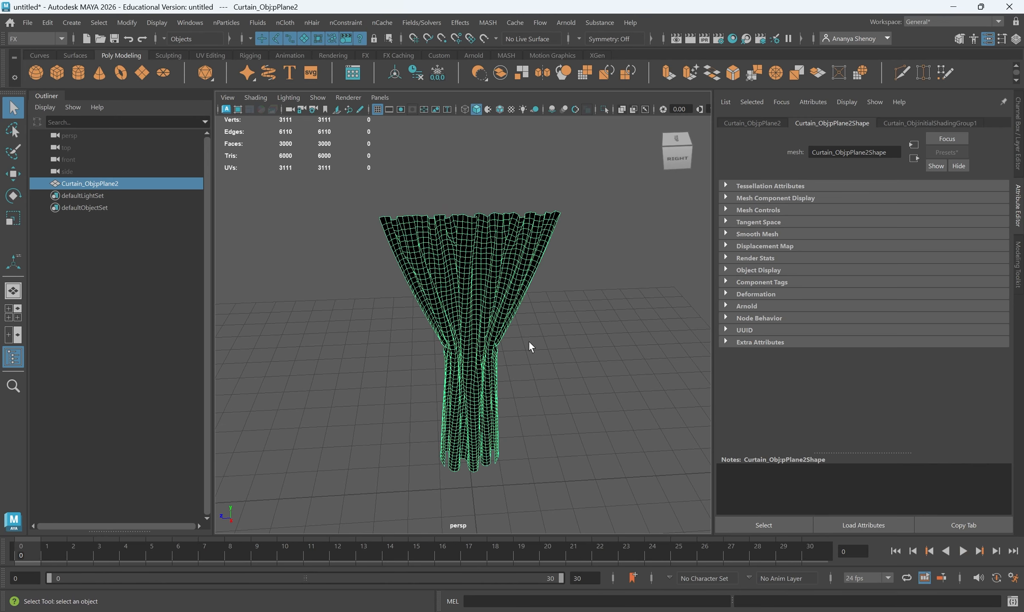
left_click(455, 279)
left_click(455, 281)
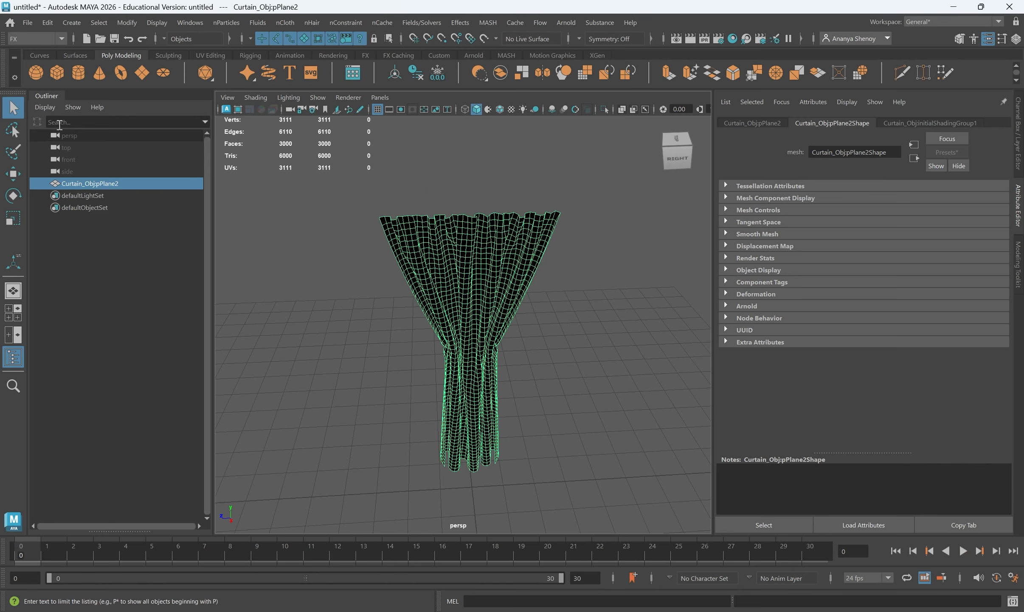
Switch to the Modeling menu set and assign the existing openPBR_shader1 material to the imported curtain
left_click(41, 39)
left_click(40, 53)
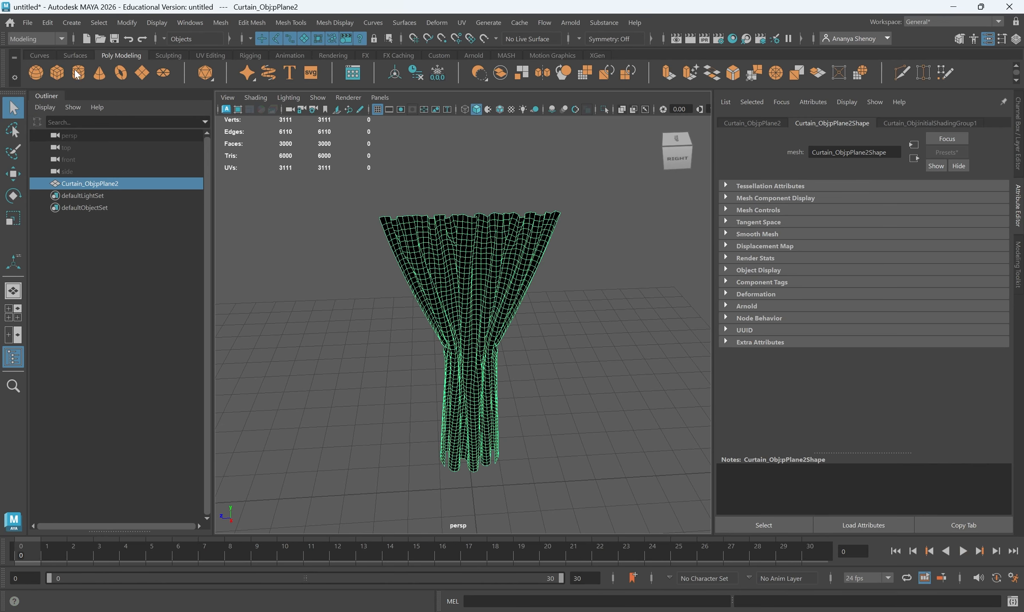
right_click(498, 276)
mouse_move(531, 602)
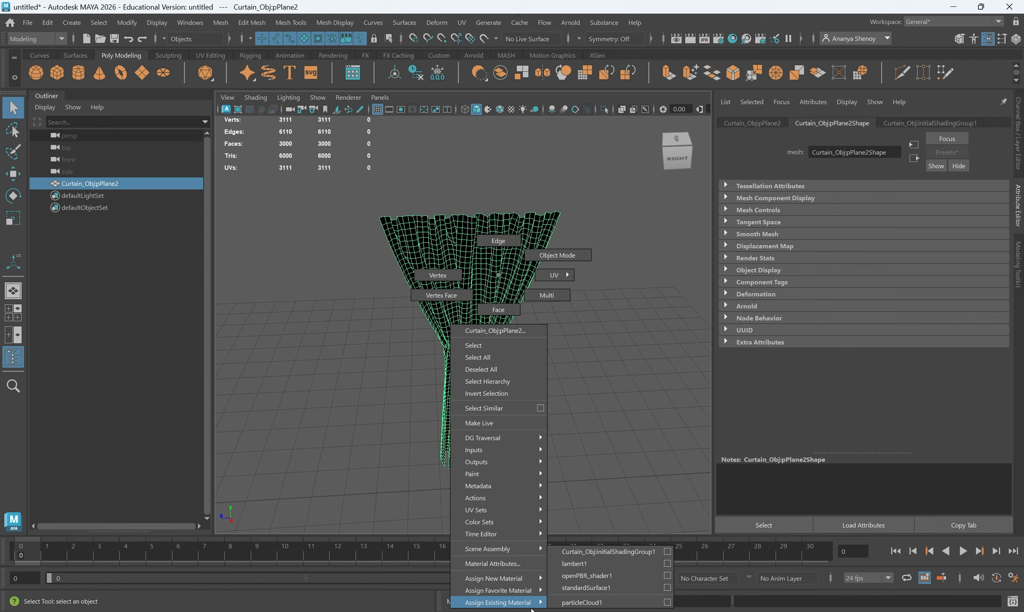
left_click(587, 579)
left_click(571, 403)
left_click_drag(432, 329, 479, 267, "alt")
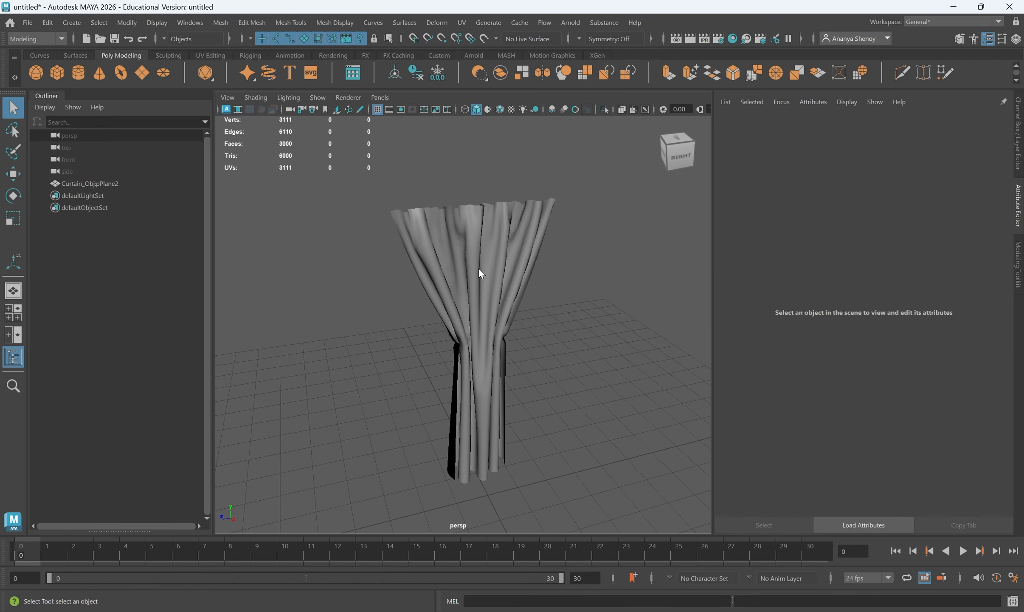
right_click(479, 268)
mouse_move(509, 596)
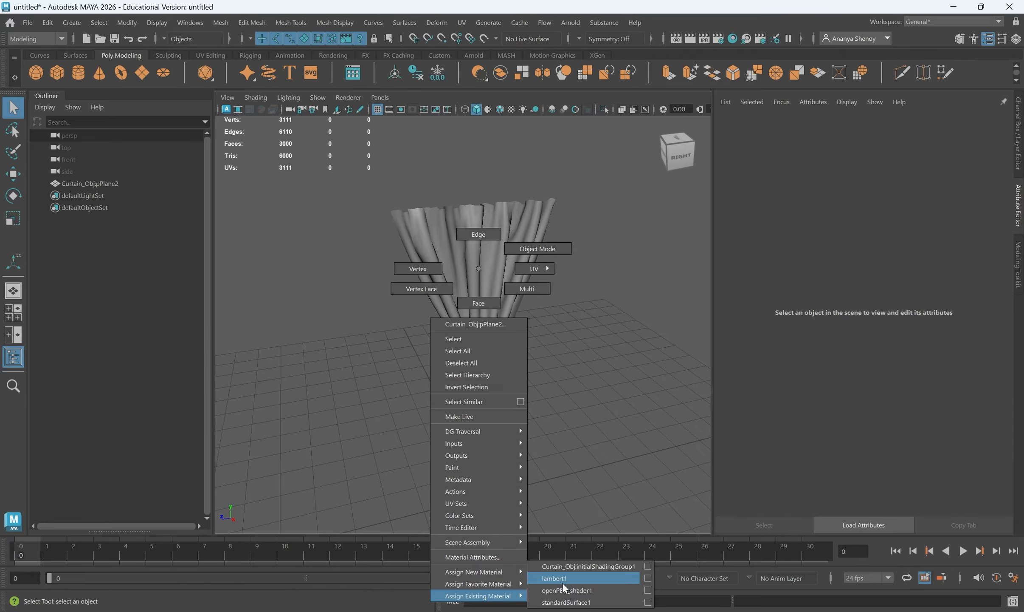
left_click(609, 590)
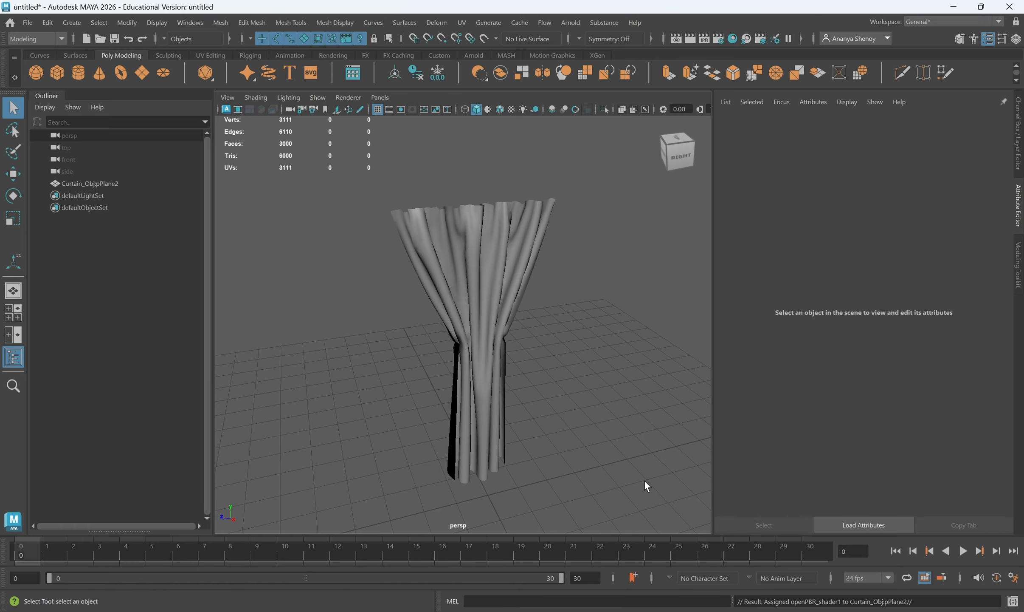
Select the imported curtain and extrude all of its faces
left_click_drag(454, 424, 419, 410, "alt")
left_click(447, 497)
left_click_drag(447, 497, 473, 373, "alt")
scroll(474, 370, "up", 3)
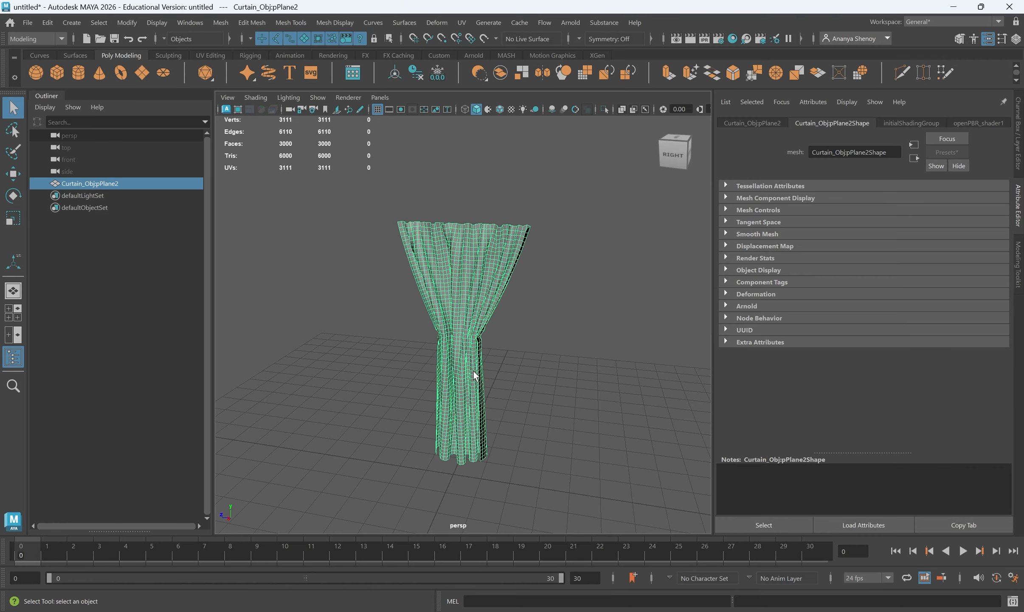
left_click_drag(467, 356, 573, 334, "alt")
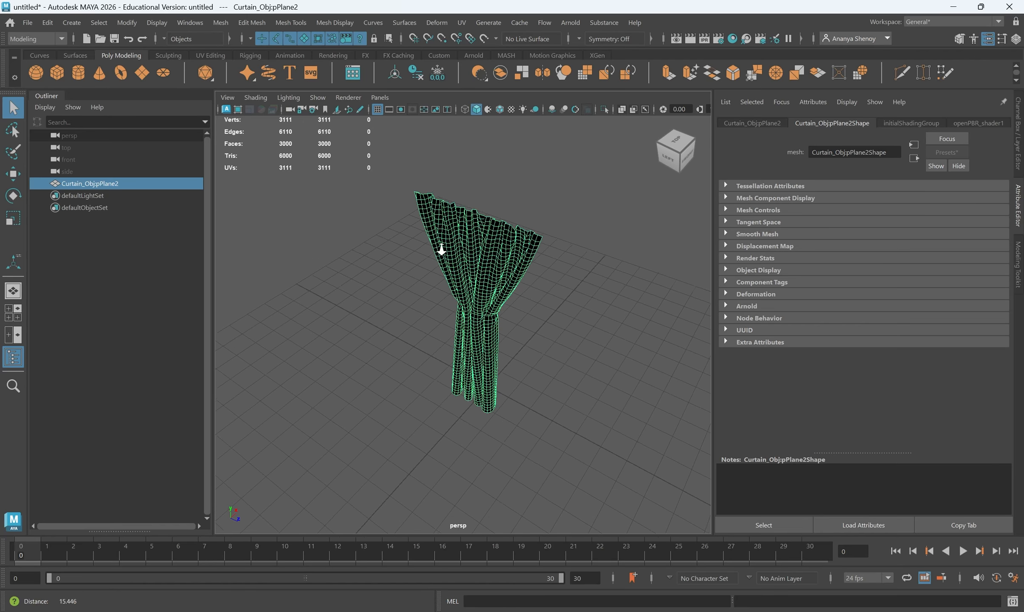
scroll(486, 303, "up", 3)
left_click_drag(479, 358, 478, 253, "alt")
right_click_drag(485, 248, 483, 281, "shift")
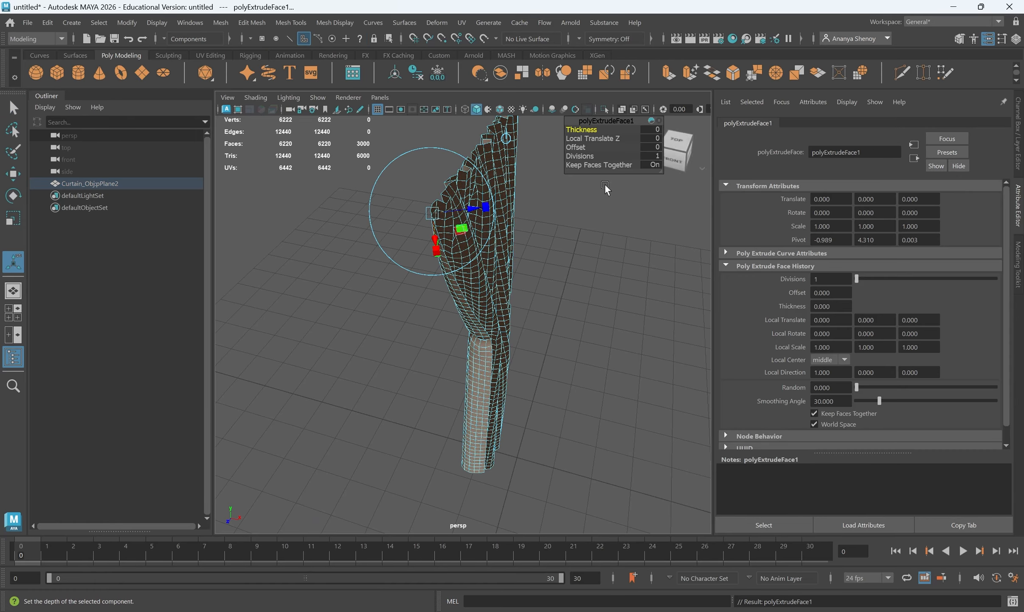
Try a thickness of 0.01 for the curtain's face extrusion and check it along the upper folds
left_click_drag(582, 129, 592, 130)
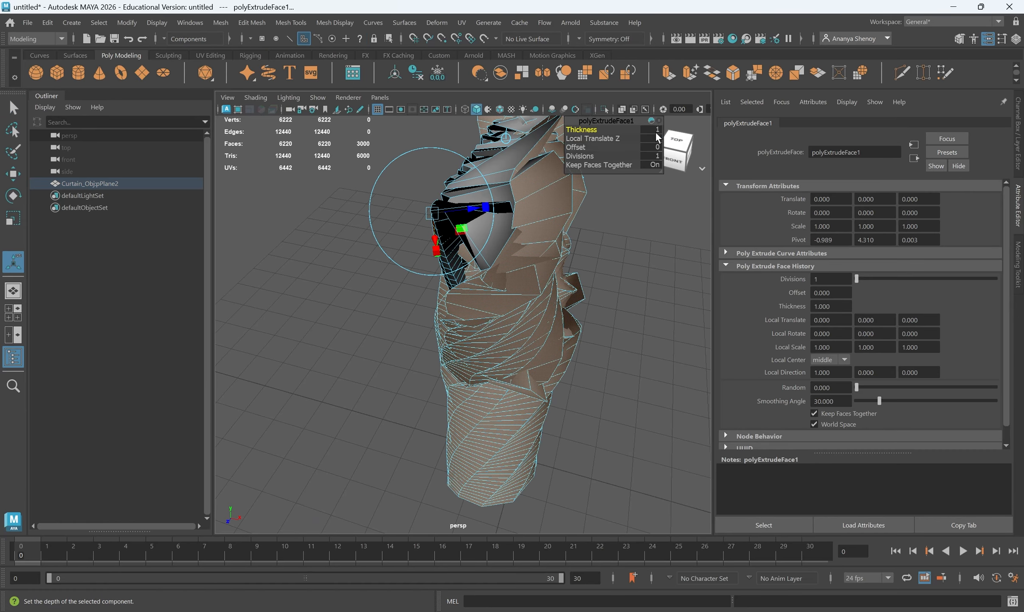
left_click(652, 130)
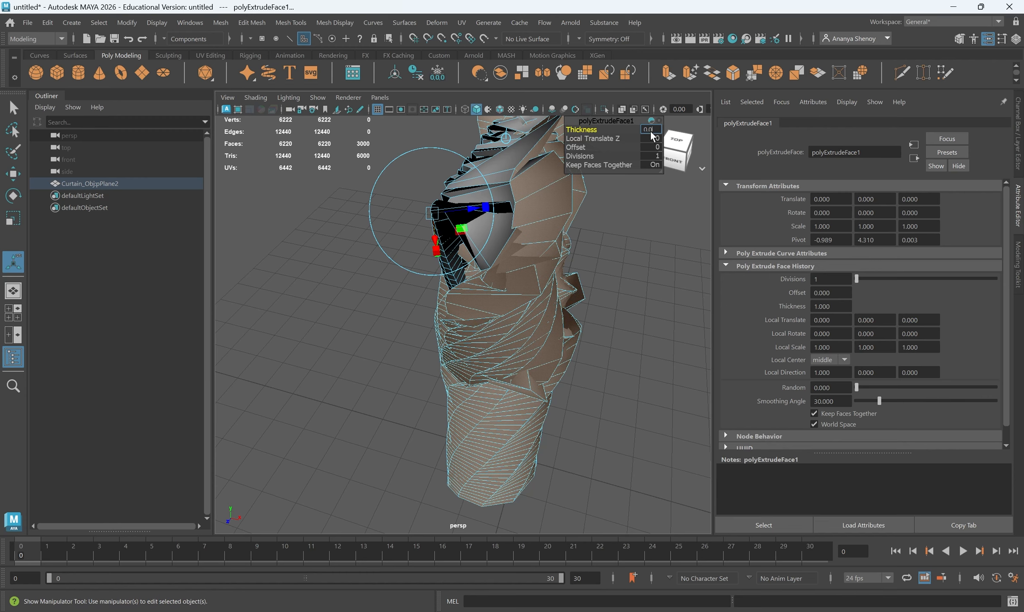
type("0.01")
key("Return")
left_click_drag(461, 217, 407, 266, "alt")
right_click_drag(407, 267, 412, 345, "alt")
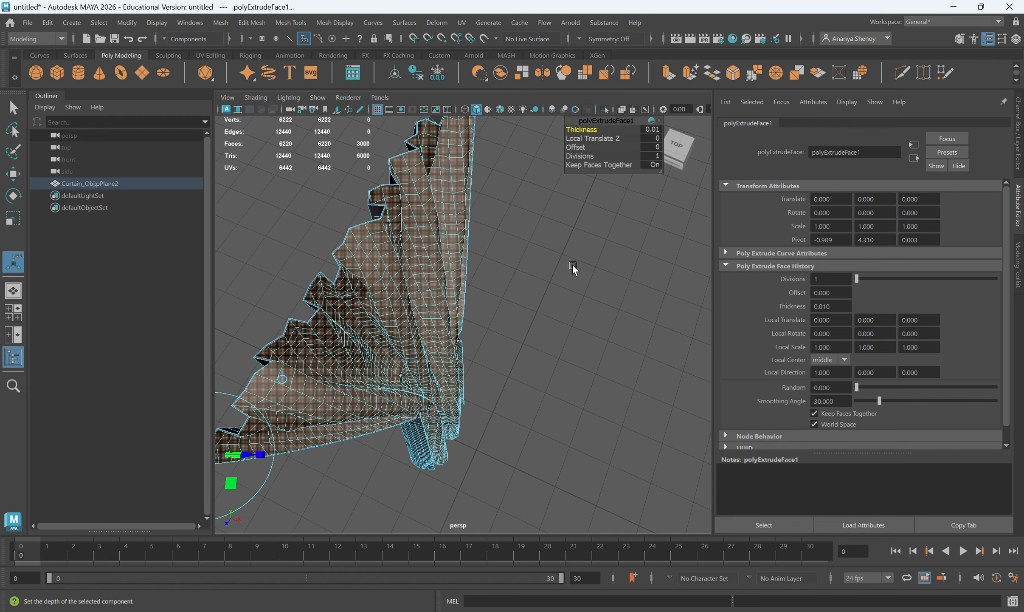
Set the thickness of the curtain's face extrusion to 0.02
left_click(648, 130)
type("0.02")
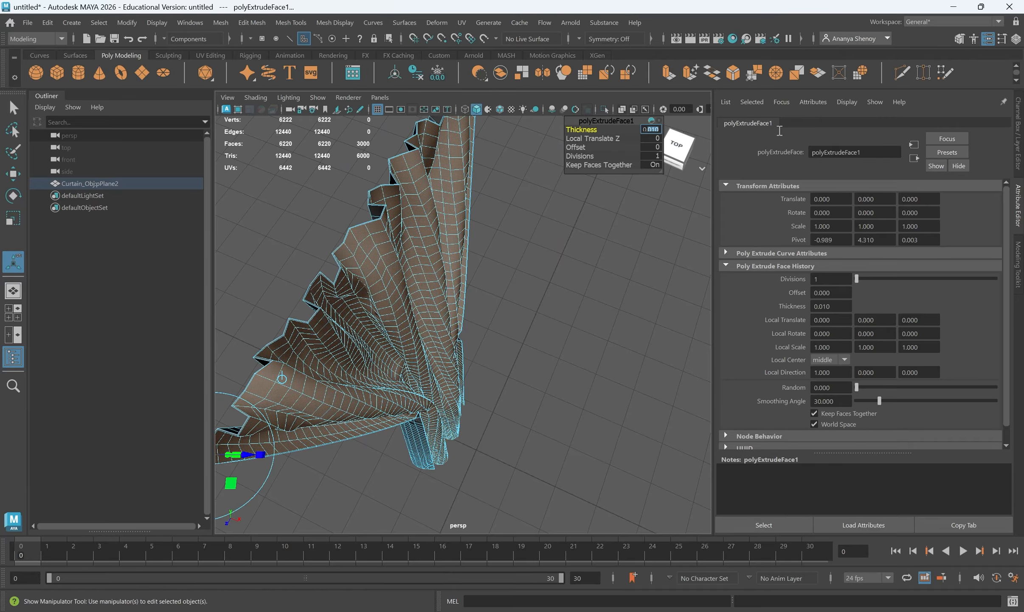
key("Return")
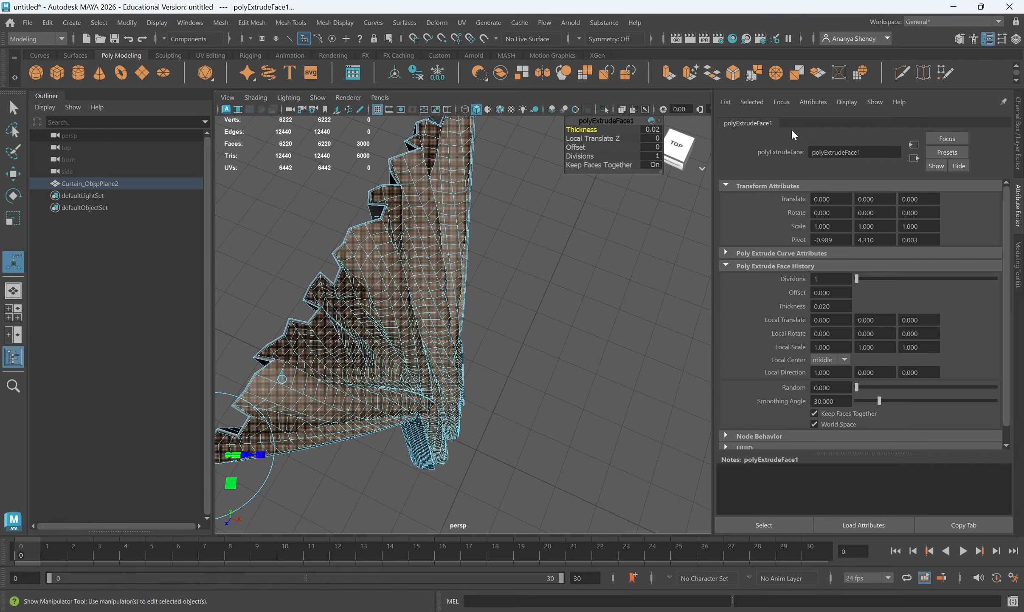
left_click_drag(456, 408, 523, 334, "alt")
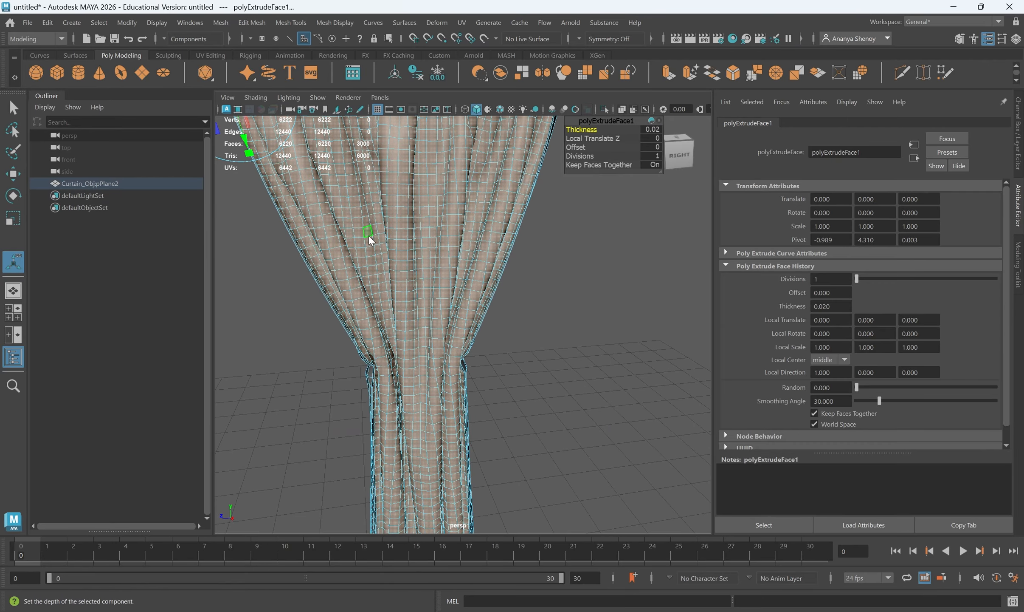
Return the curtain to object mode, deselect it, and check the thickened mesh from a distance
right_click_drag(368, 234, 418, 213)
left_click(618, 284)
scroll(518, 314, "down", 4)
left_click_drag(518, 315, 388, 286, "alt")
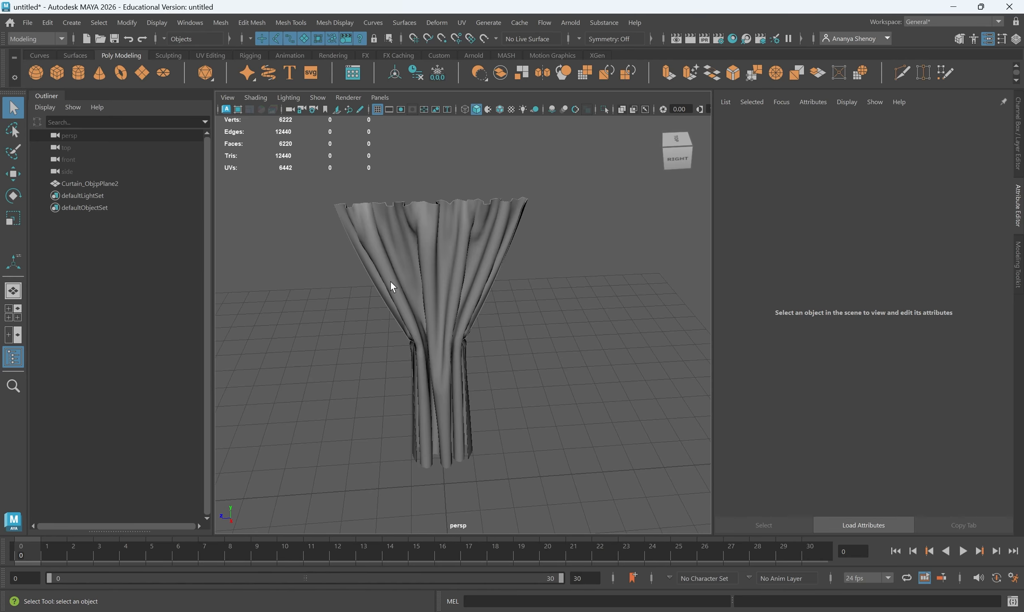
left_click(389, 286)
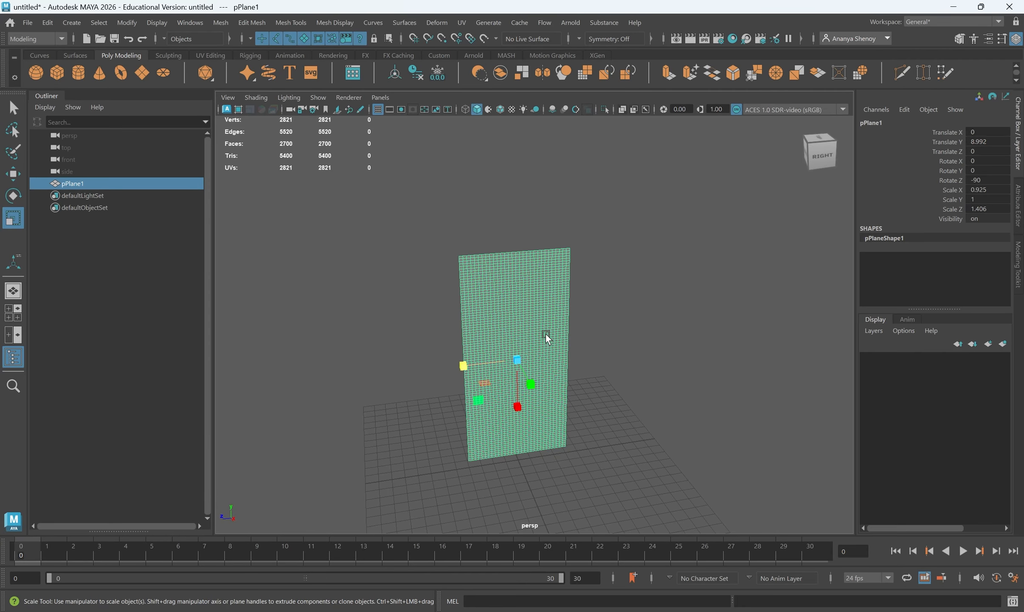
Set the animation end time to 500 and extend the playback range to the full 0 to 500 frames
key("q")
left_click_drag(543, 344, 554, 404, "alt")
middle_click_drag(553, 404, 513, 392, "alt")
left_click_drag(511, 389, 545, 358, "alt")
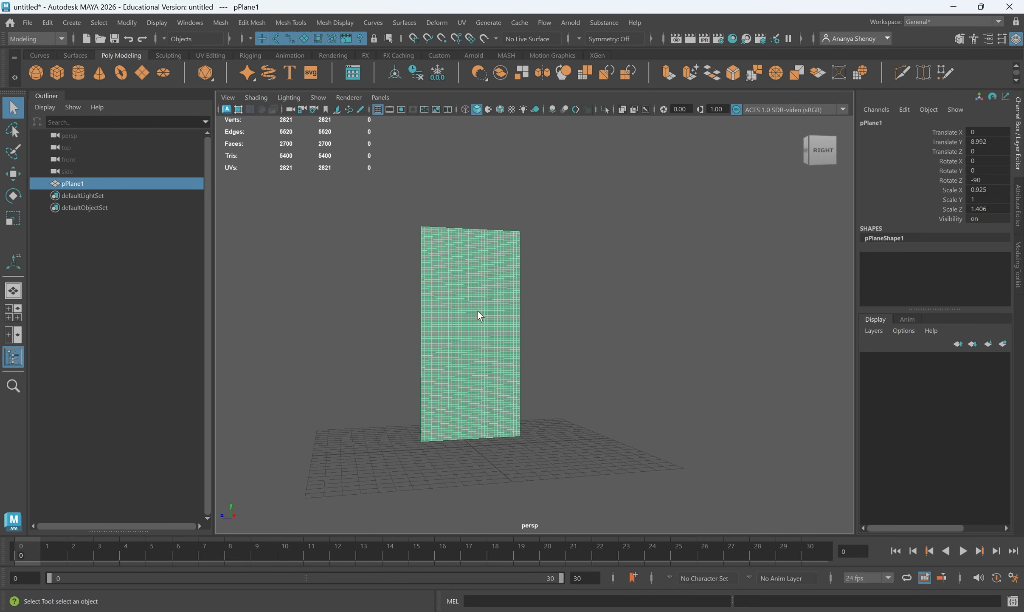
left_click_drag(473, 334, 494, 343, "alt")
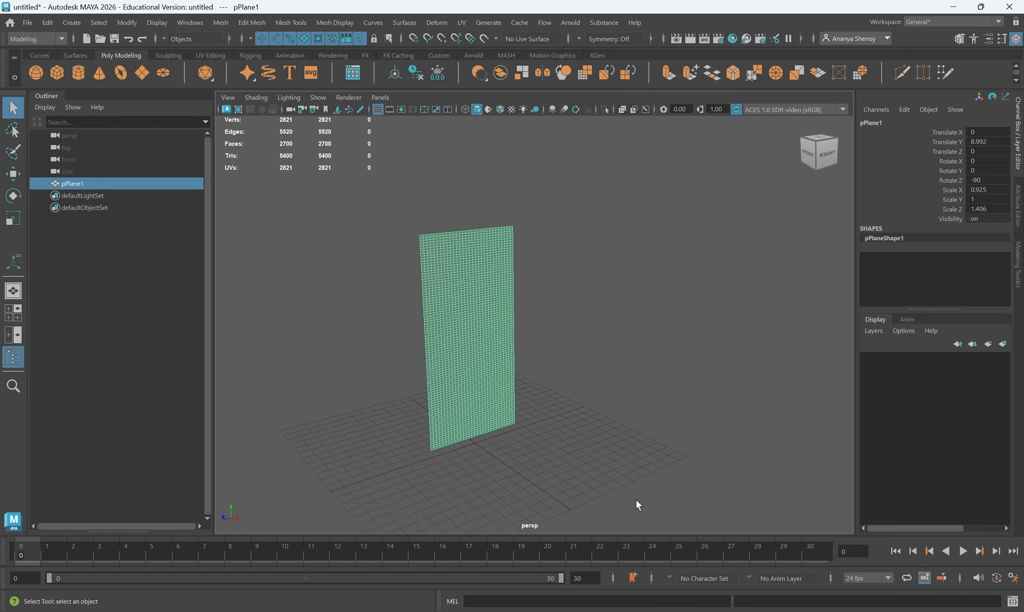
type("500")
key("Return")
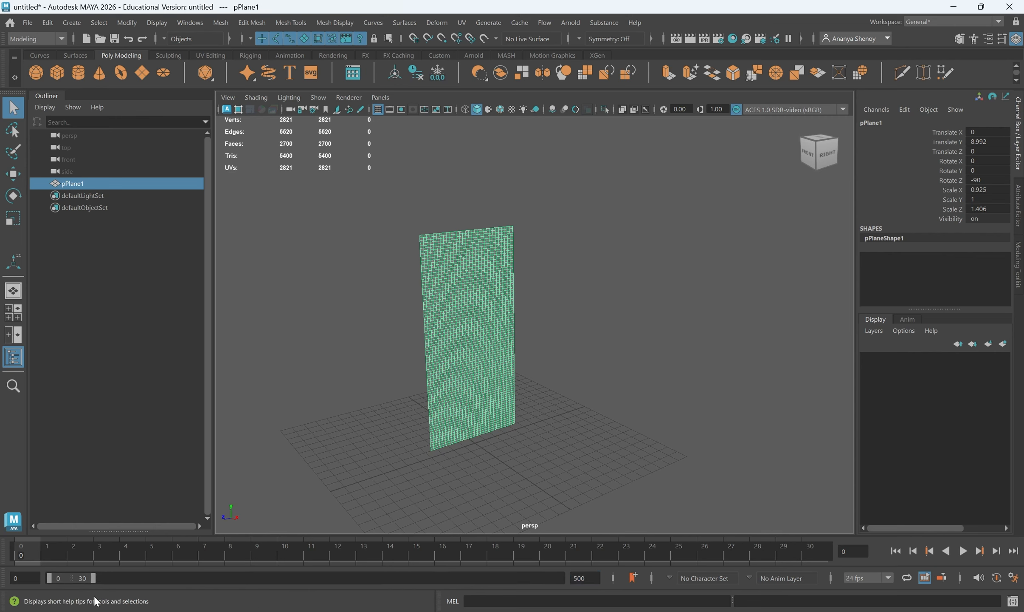
left_click_drag(93, 578, 561, 578)
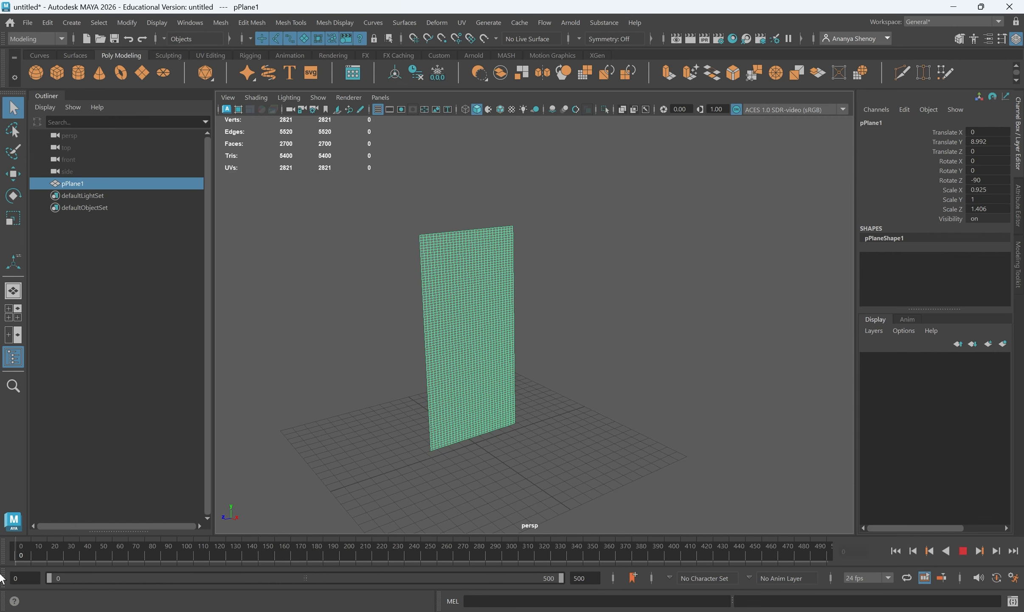
Check the timeline's playback speed options for Play Every Frame, keeping the time at frame 0
right_click(620, 548)
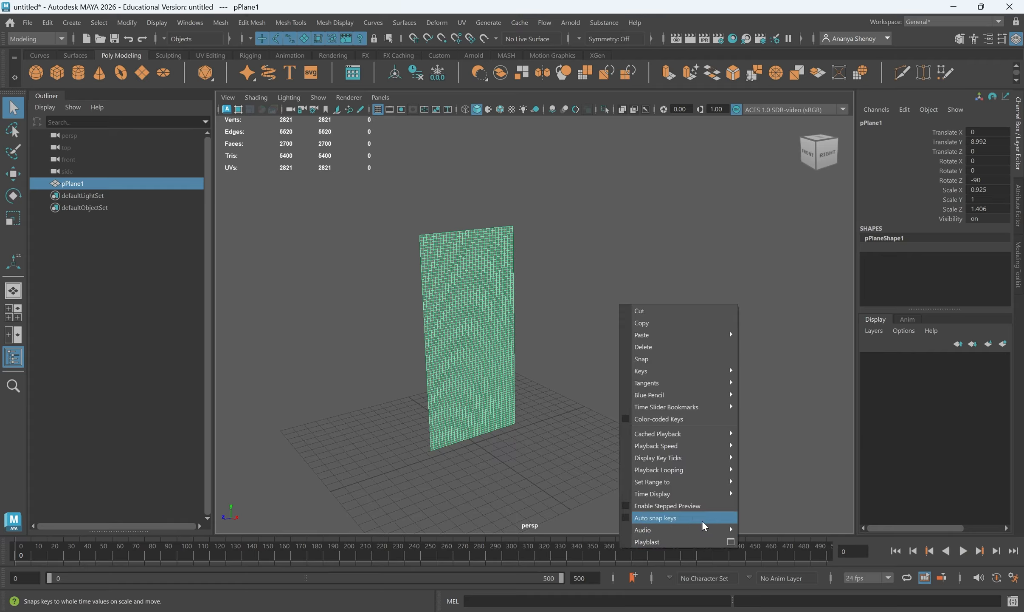
mouse_move(704, 446)
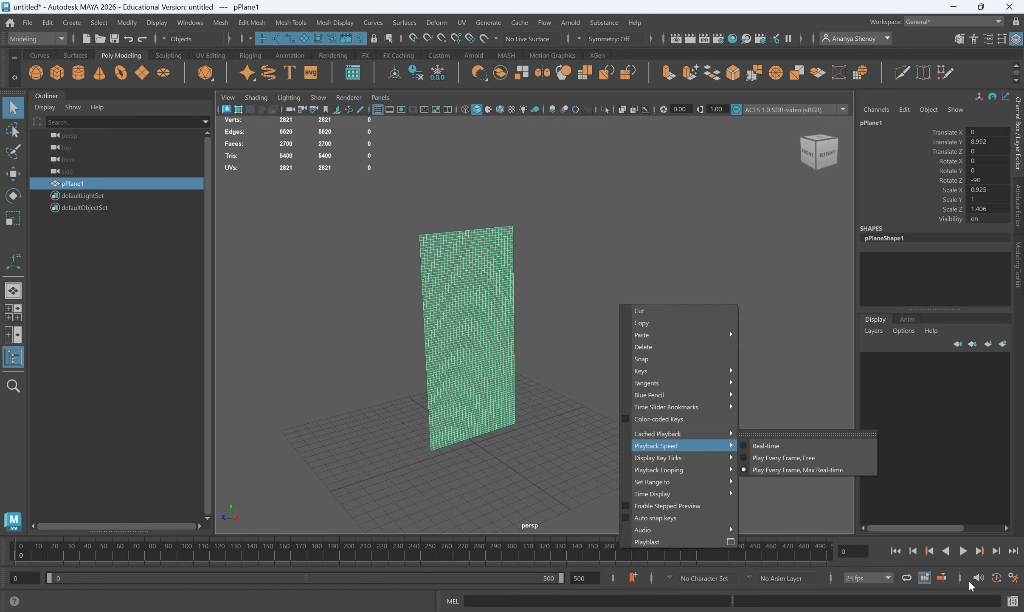
left_click_drag(63, 548, 16, 547)
left_click_drag(468, 240, 589, 344, "alt")
mouse_move(492, 330)
left_mouse_down("alt")
mouse_move(490, 294)
mouse_move(500, 316)
left_mouse_up("alt")
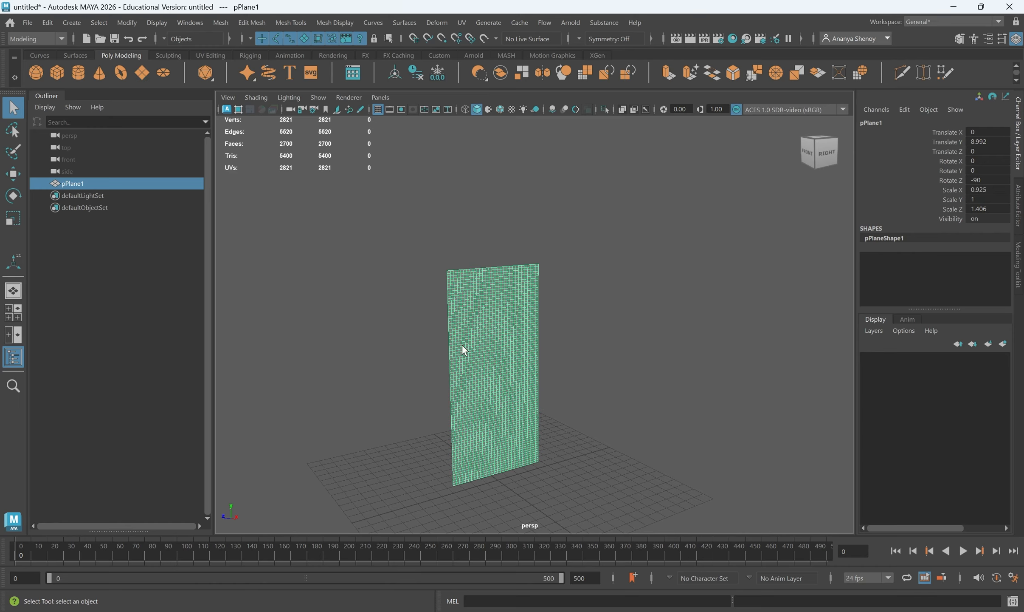
Switch to the FX menu set and turn the upright plane into an nCloth object
left_click(54, 24)
left_click(388, 169)
left_click(21, 37)
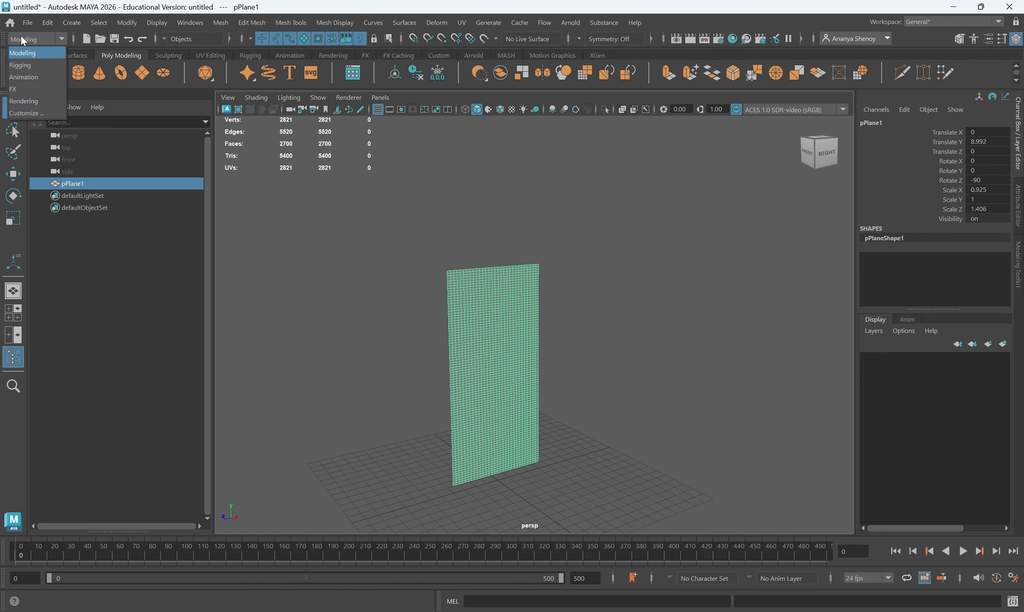
left_click(38, 90)
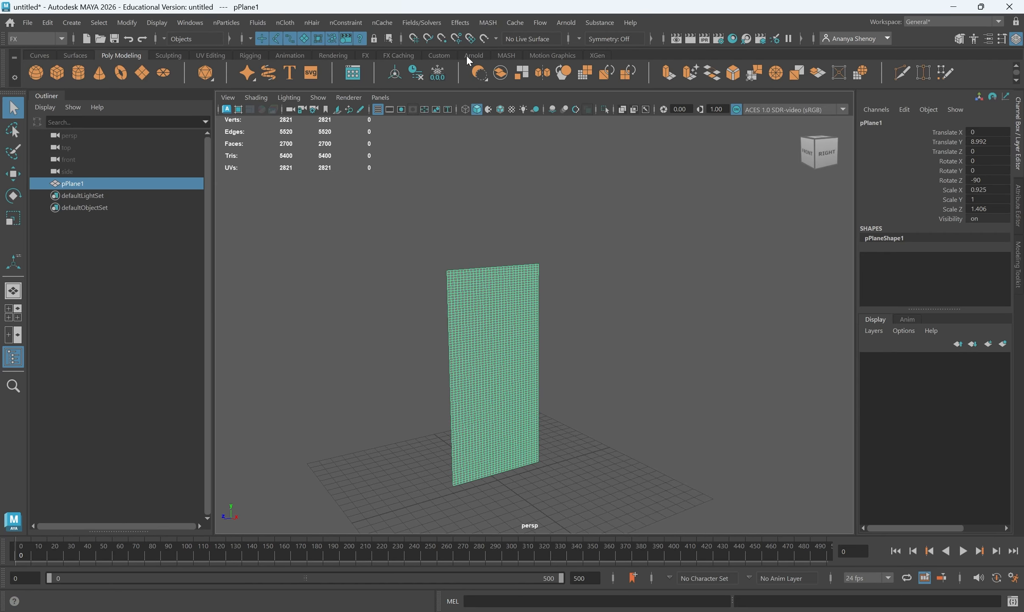
left_click(291, 27)
left_click(338, 66)
left_click_drag(689, 323, 639, 327, "alt")
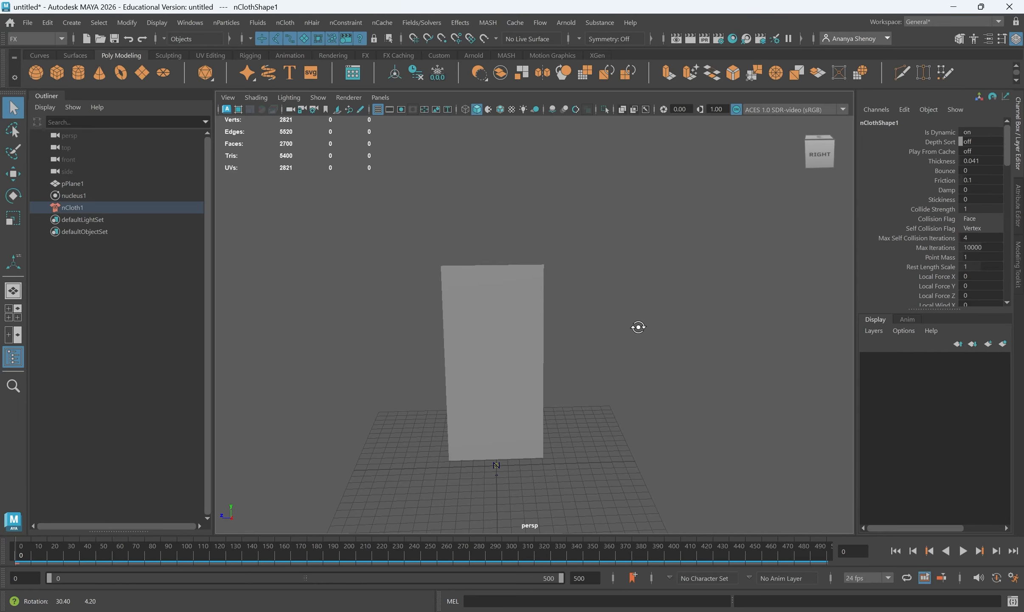
Select spaced groups of vertices along the plane's top edge and pin them with a Transform Constraint
left_click(488, 343)
middle_click_drag(469, 229, 480, 270, "alt")
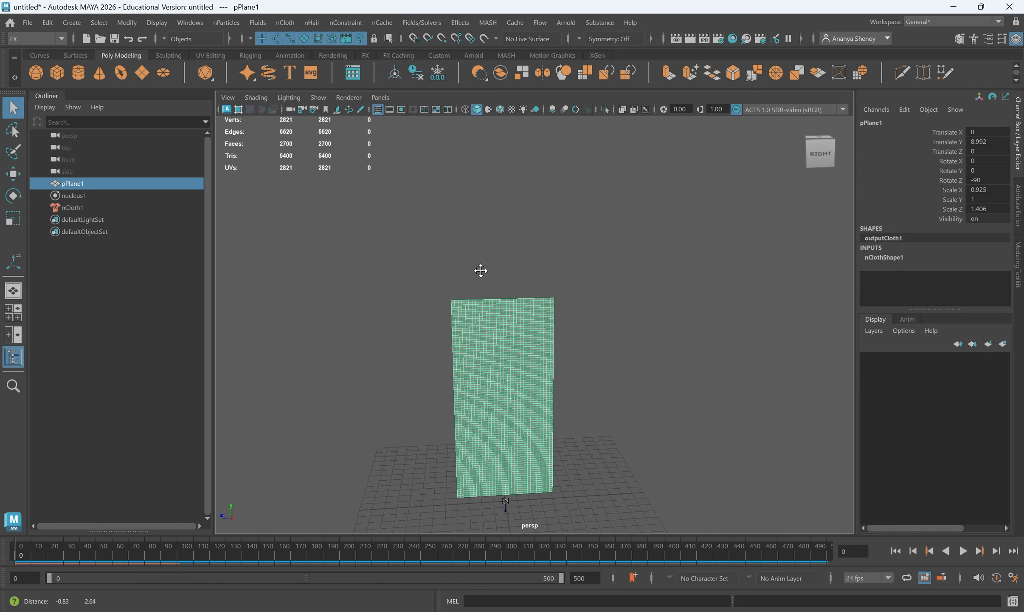
scroll(481, 270, "up", 4)
middle_click_drag(497, 375, 548, 369, "alt")
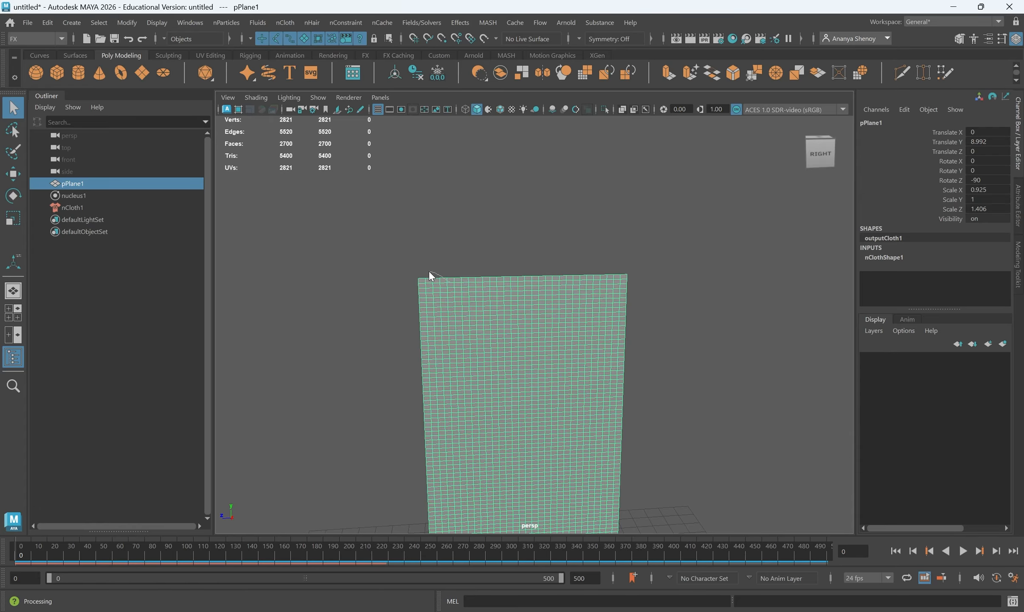
right_click_drag(428, 271, 394, 235)
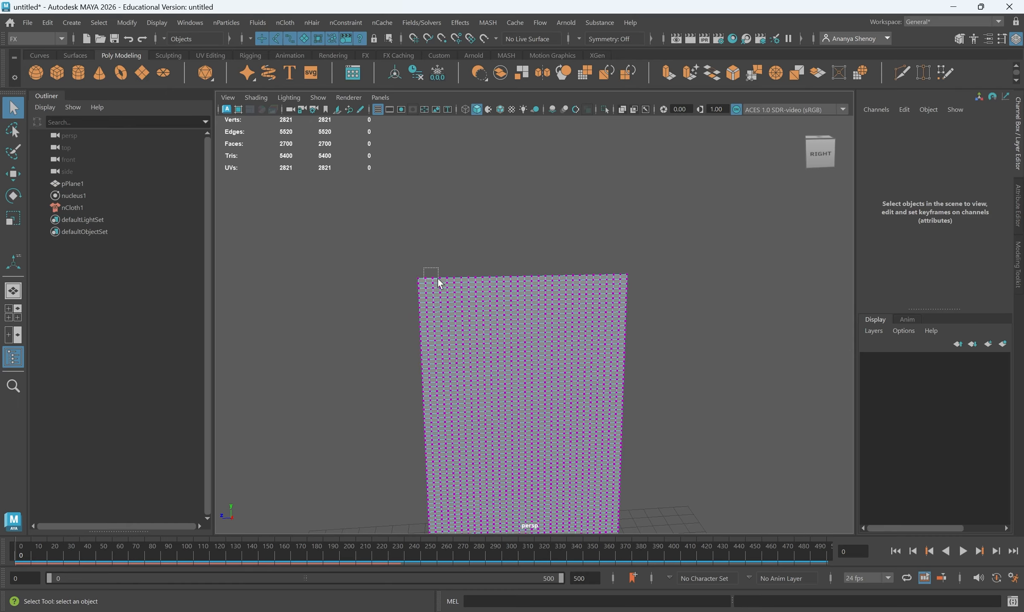
left_click_drag(438, 279, 487, 278)
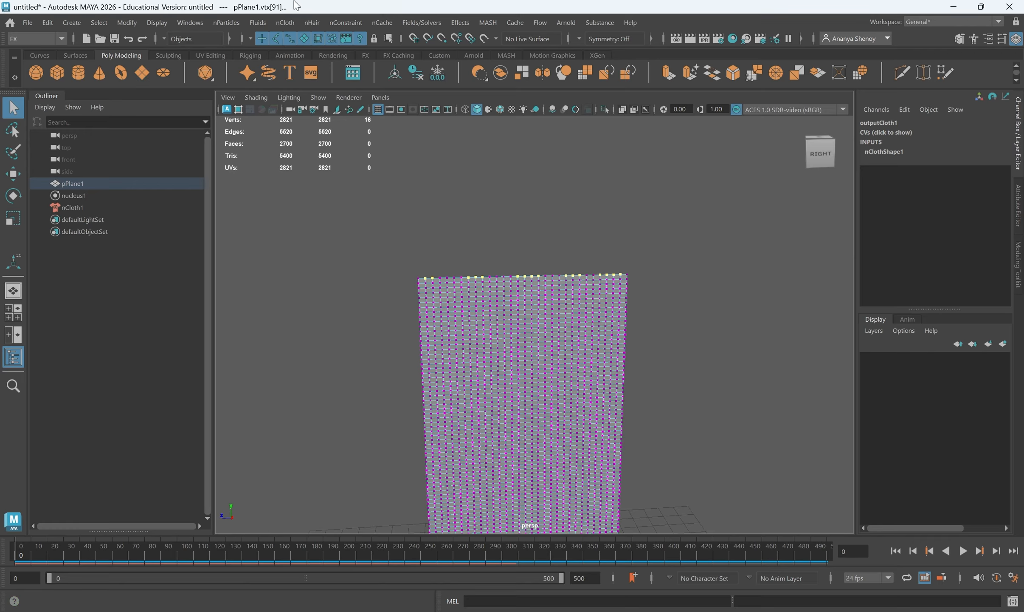
left_click(357, 24)
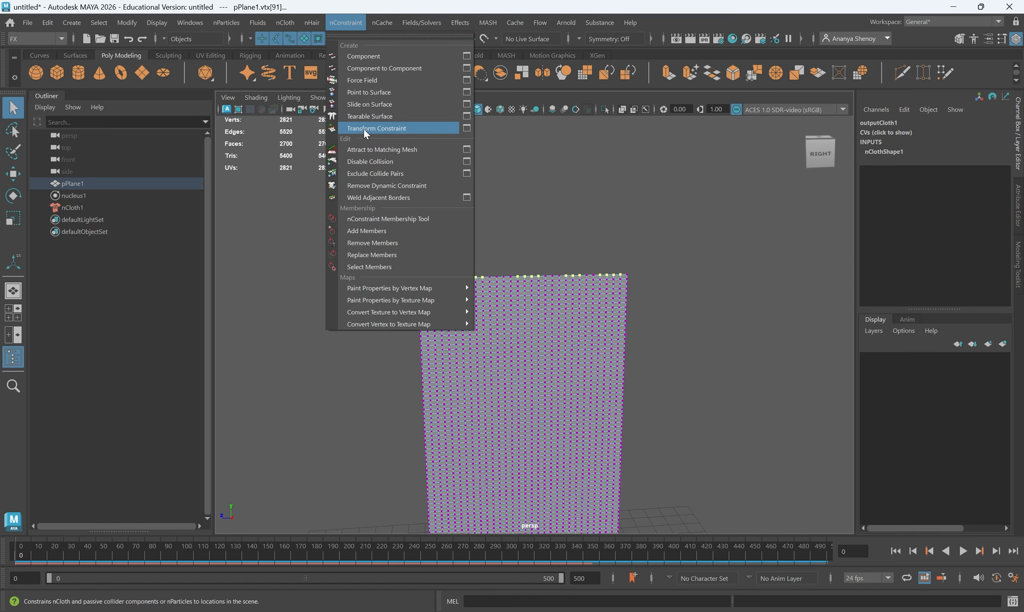
left_click(365, 127)
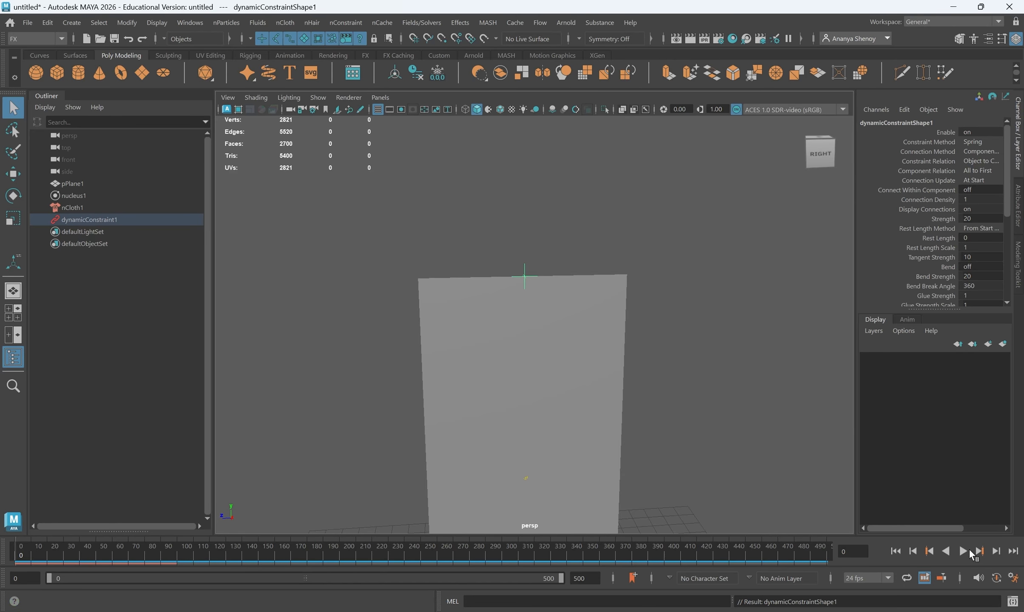
Play the cloth simulation twice from frame 0 to preview the pinned top edge, then rewind to the start
left_click(964, 550)
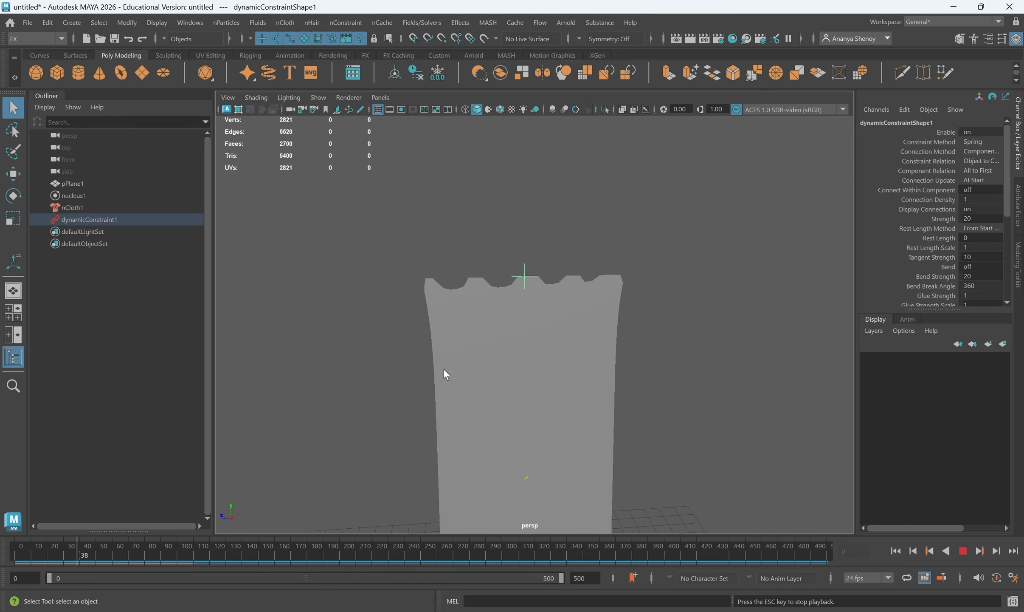
left_click(964, 550)
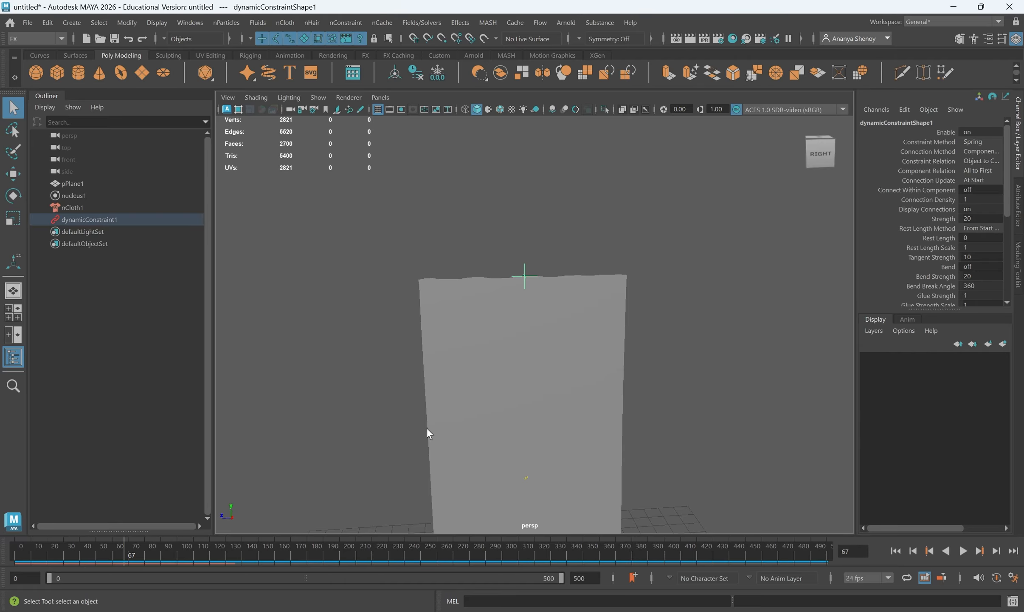
left_click_drag(426, 428, 436, 427, "alt")
left_click(17, 554)
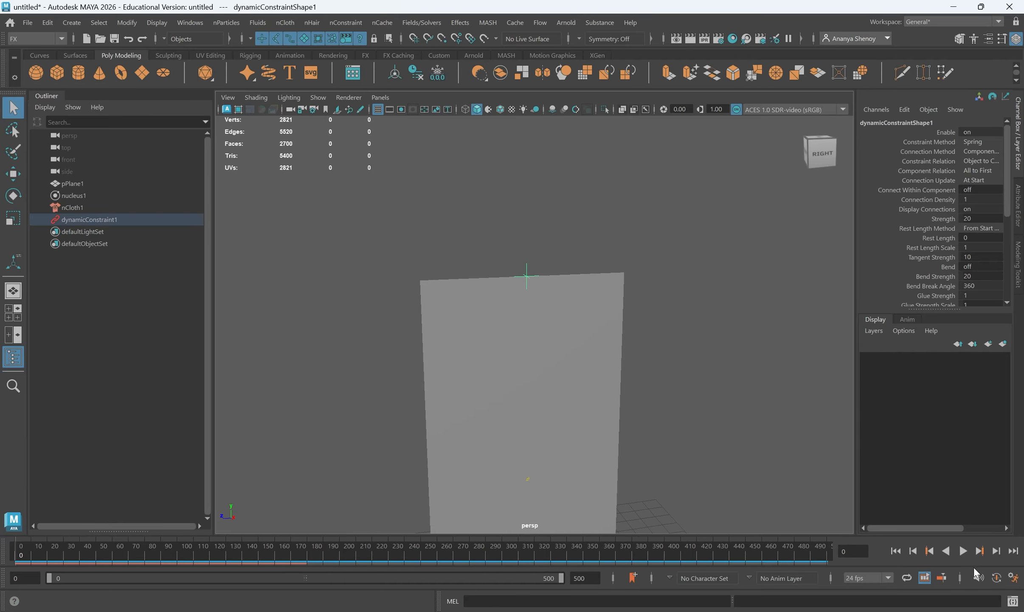
left_click(963, 551)
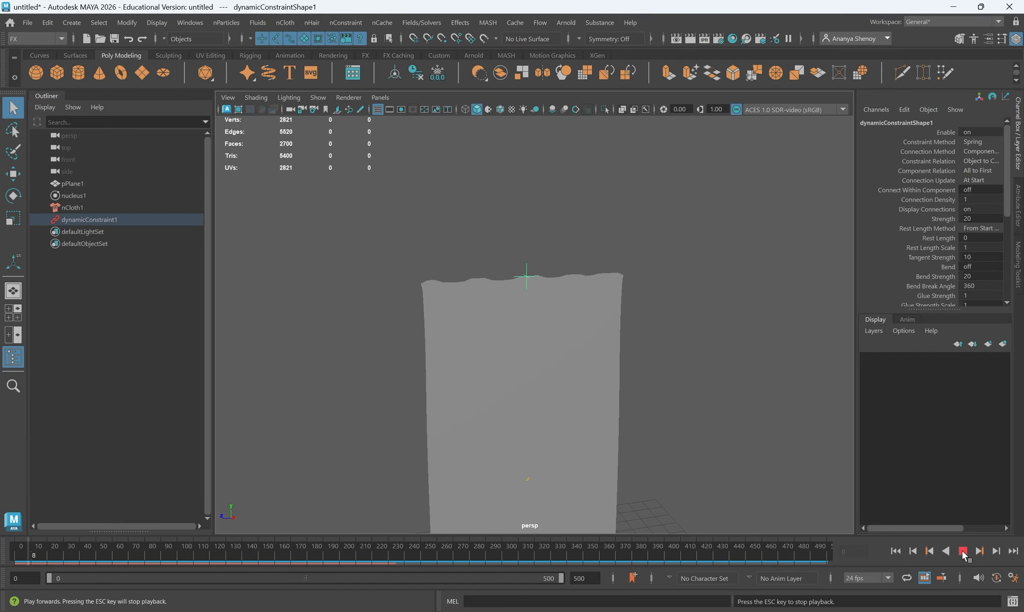
left_click(963, 551)
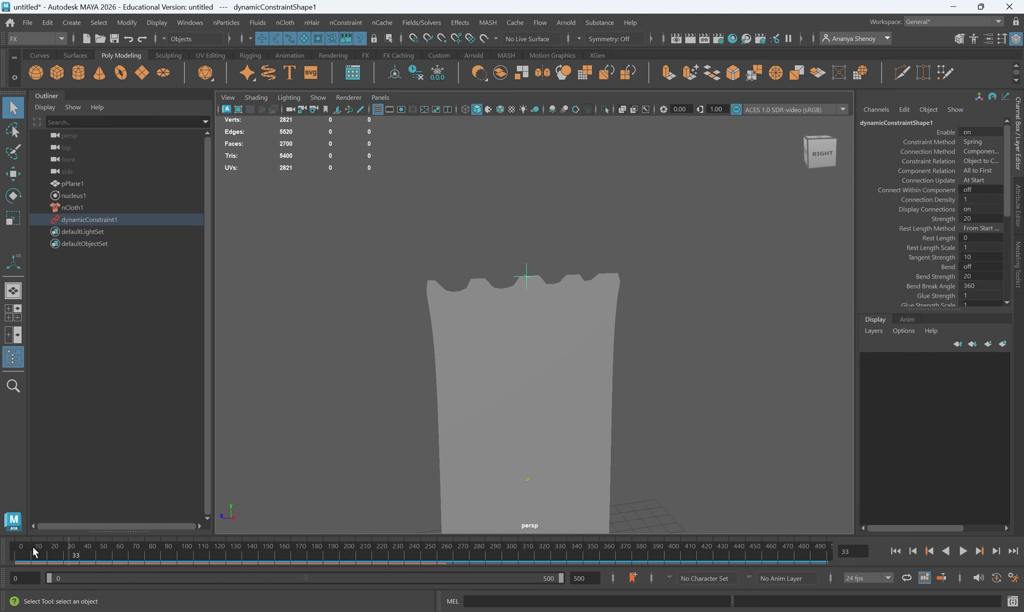
left_click_drag(32, 545, 19, 548)
Try raising the plane's Transform Constraint to Translate Y 20.734, then undo the move
left_click(102, 219)
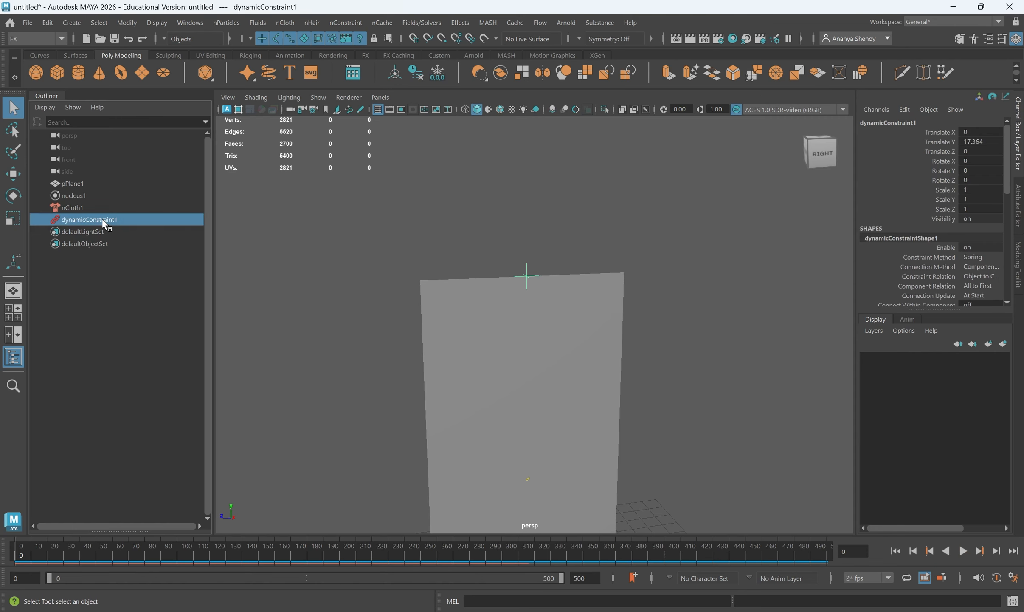
left_click(522, 262)
left_click(540, 279)
key("w")
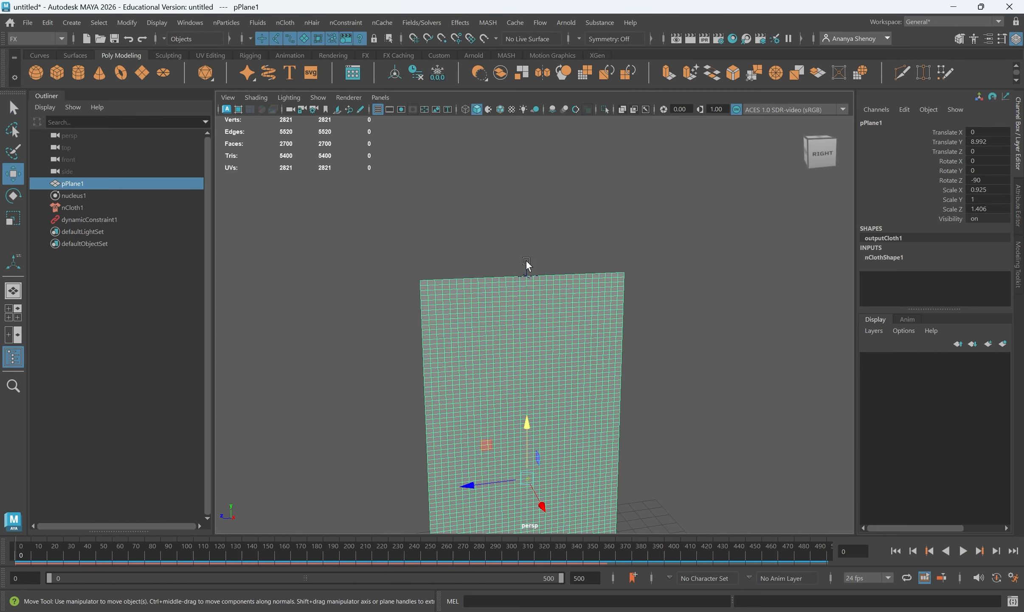
left_click(532, 269)
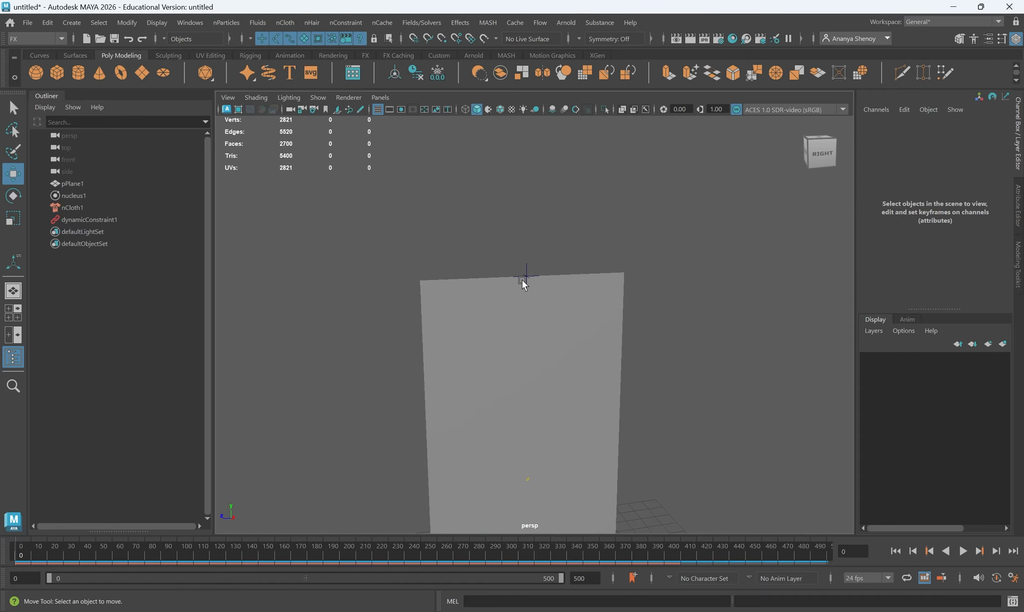
left_click_drag(523, 281, 528, 295, "alt")
left_click(535, 301)
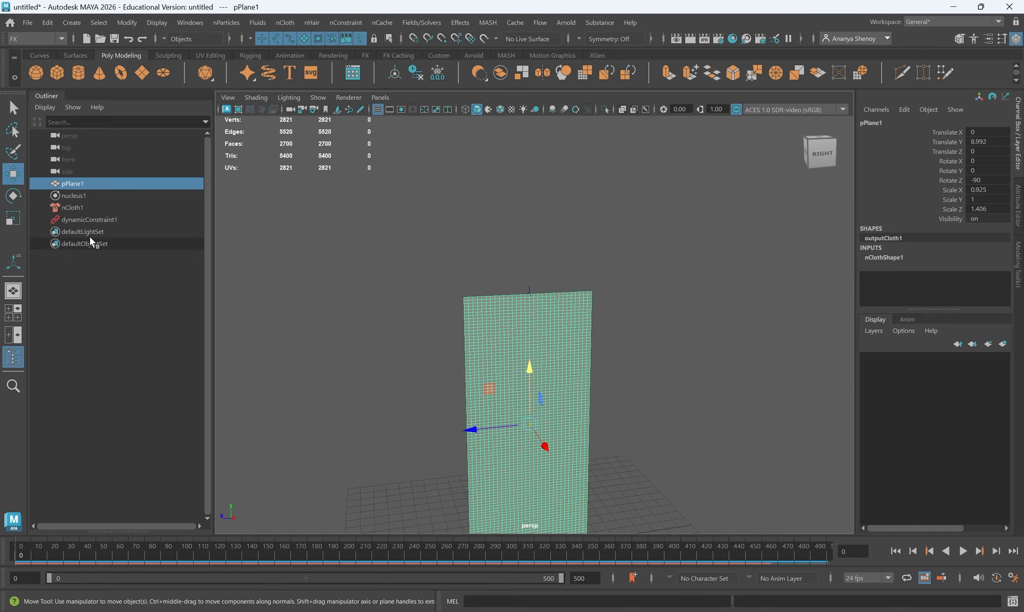
left_click(90, 220)
left_click_drag(530, 239, 537, 182)
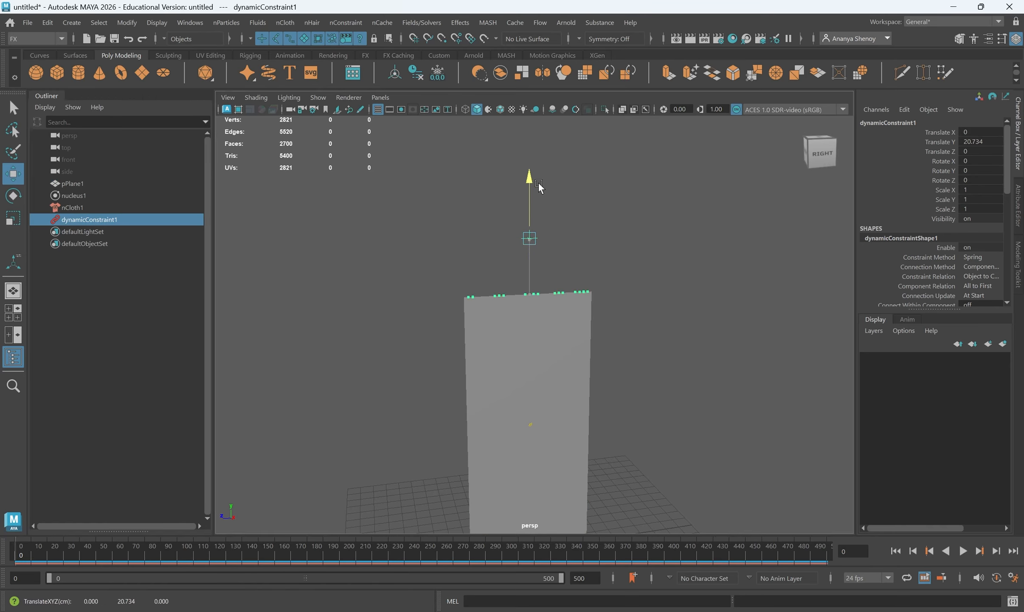
key("ctrl+z")
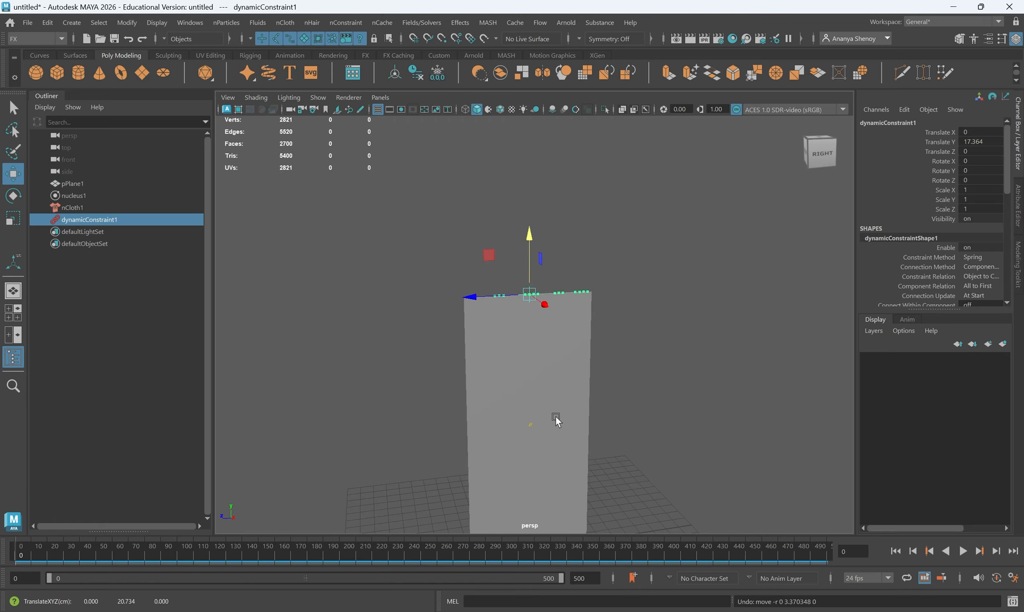
Key the Transform Constraint at frame 0, run the simulation briefly and set the time to frame 20
key("s")
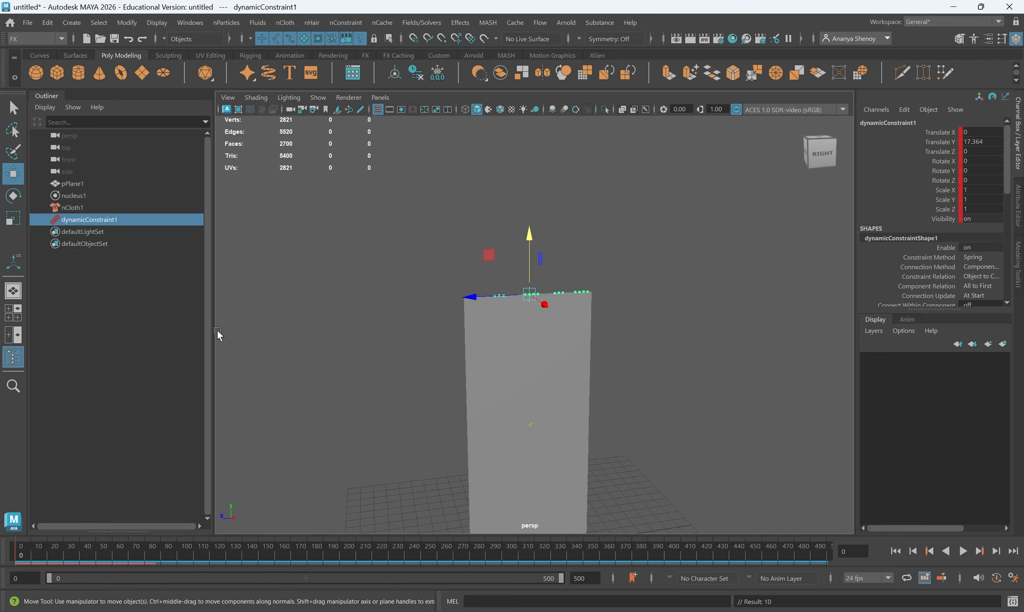
key("alt+v")
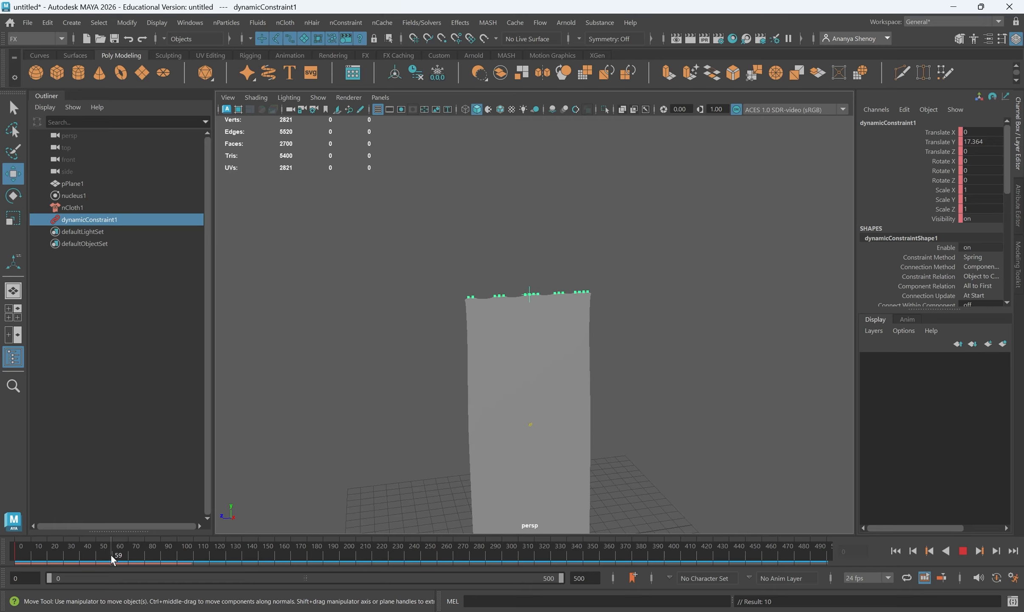
left_click_drag(111, 554, 46, 562)
key("e")
left_click_drag(523, 244, 471, 280)
key("ctrl+z")
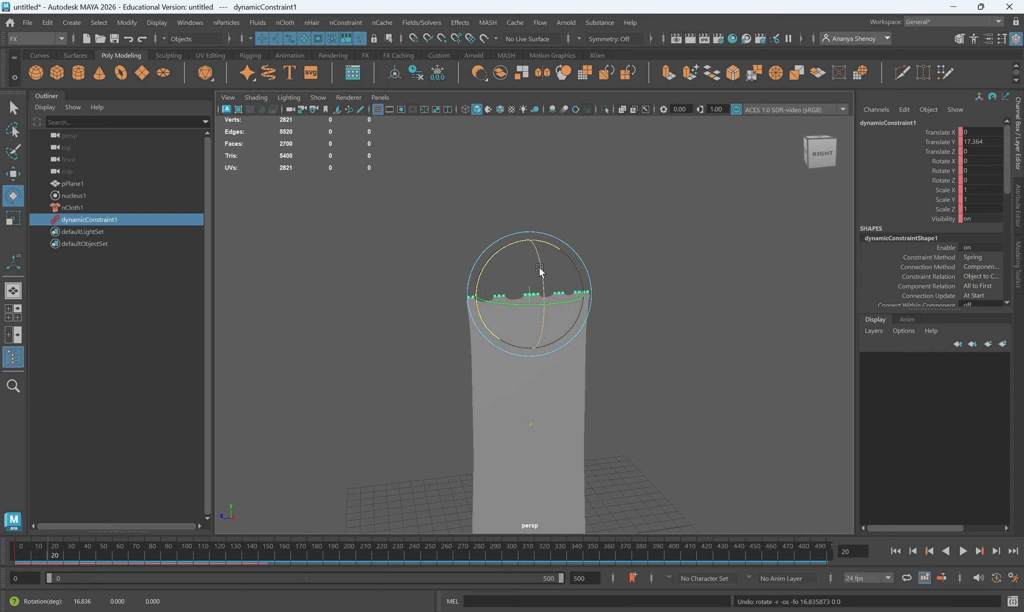
Move the constraint to Translate Y 20.715 and Translate Z -3.066, and key it at frame 20
key("w")
left_click_drag(530, 248, 544, 198)
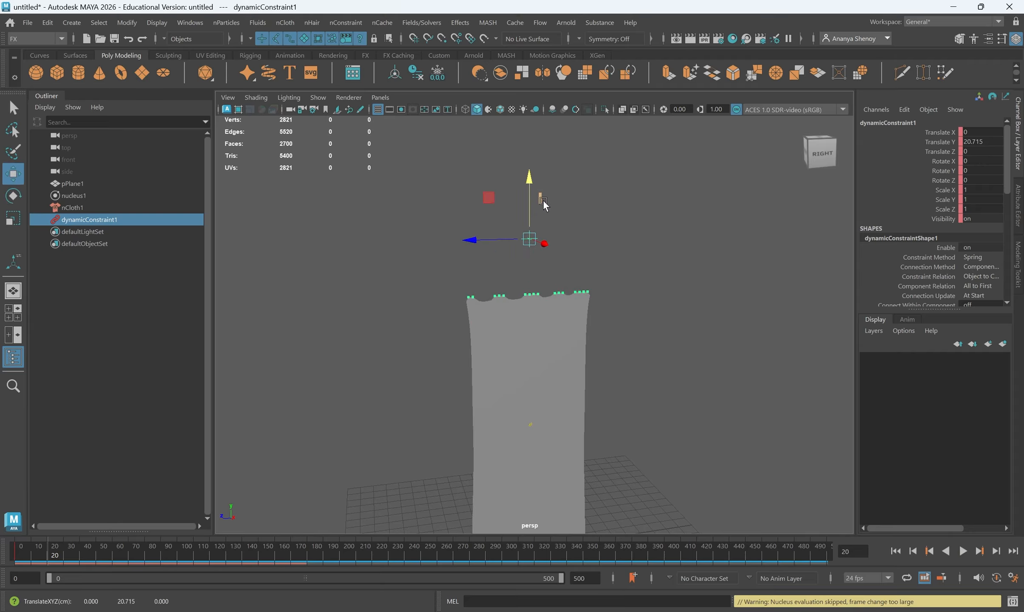
left_click_drag(479, 240, 527, 240)
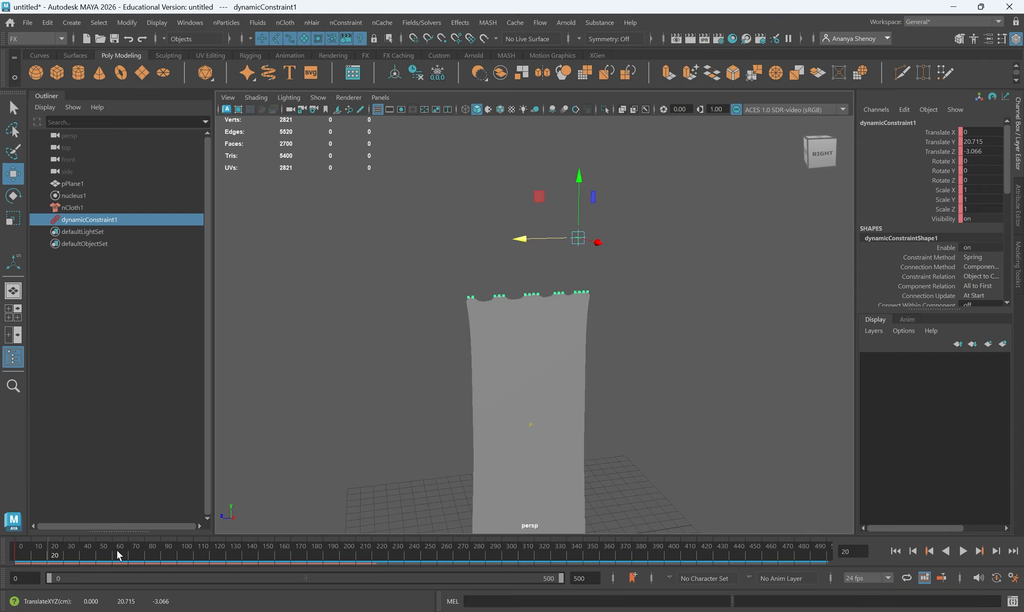
left_click(30, 547)
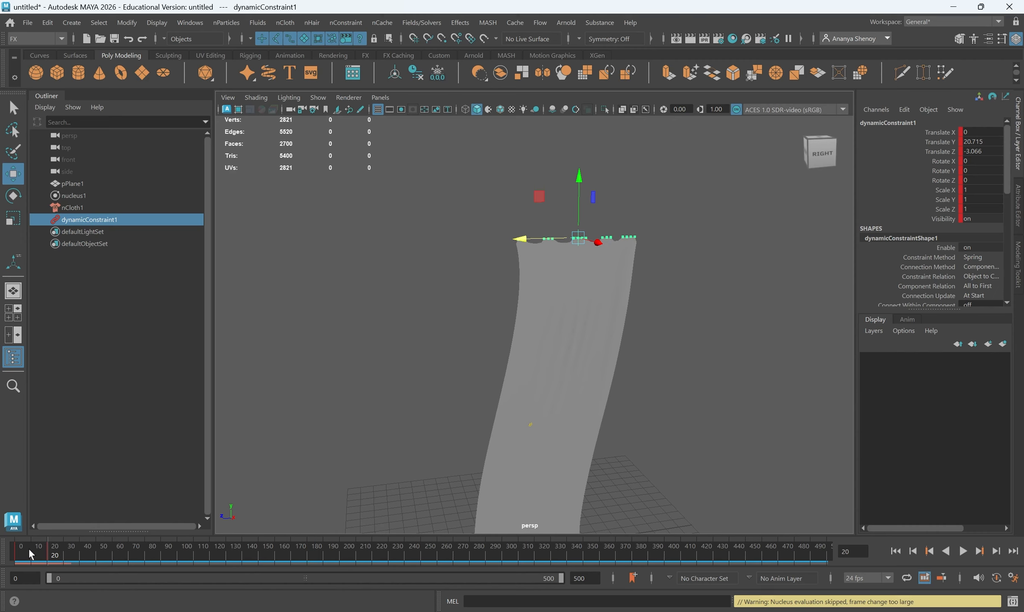
Play the simulation from frame 0 to see the cloth follow the animated constraint, then rewind to the start
left_click_drag(29, 551, 1, 556)
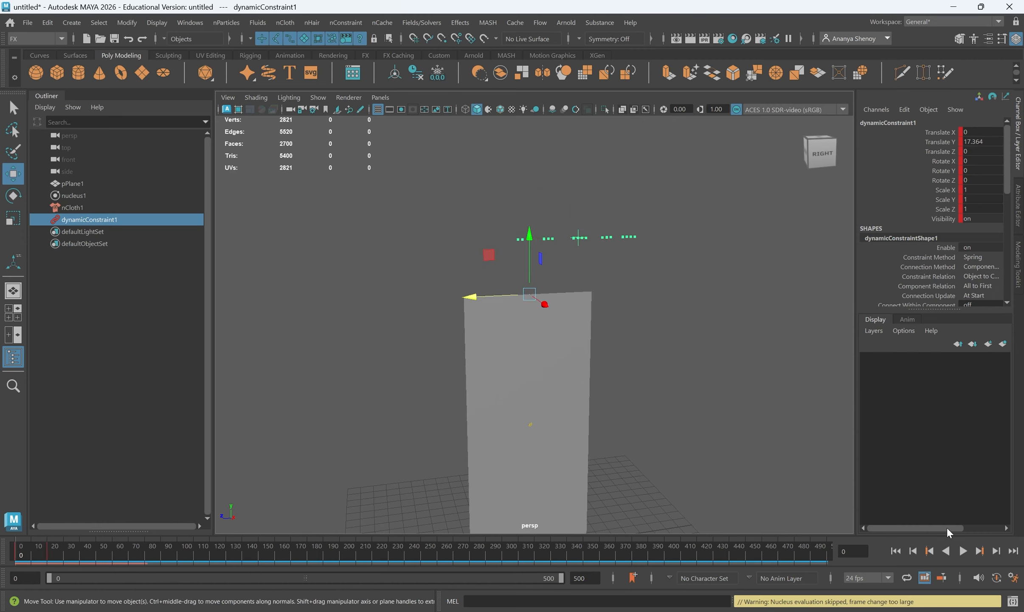
left_click(964, 552)
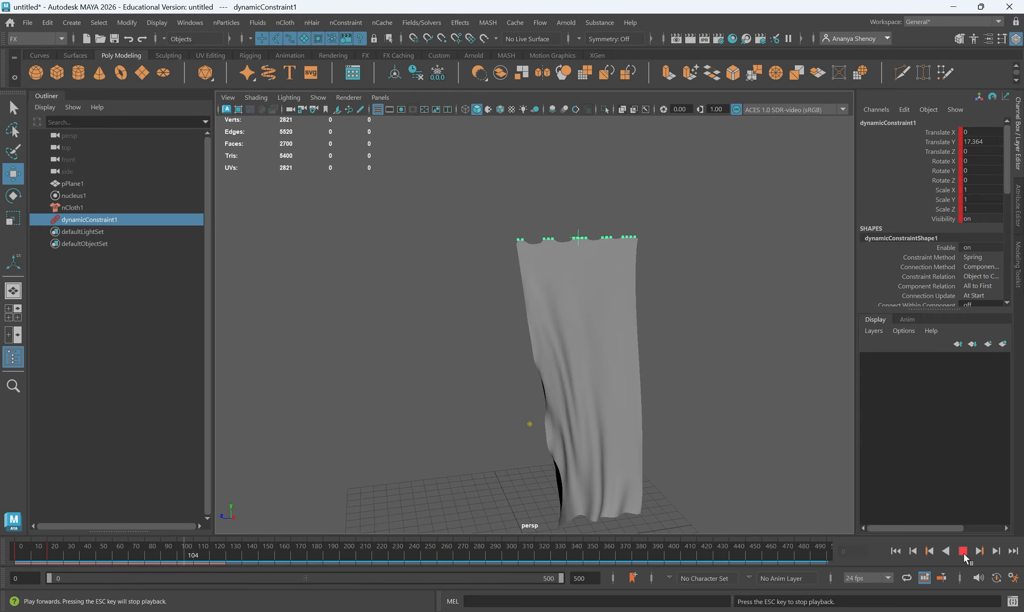
left_click(963, 551)
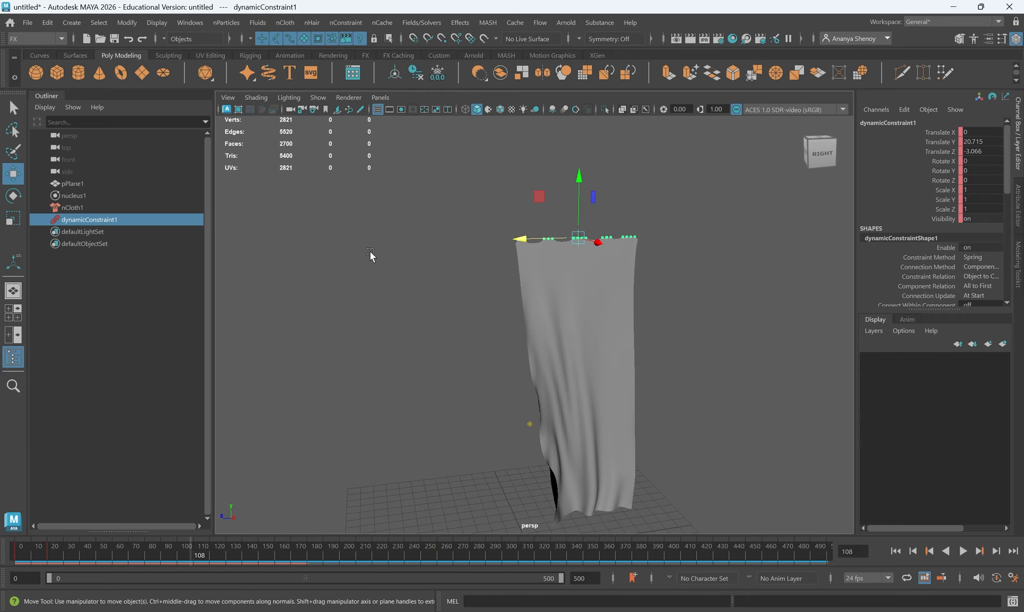
left_click(16, 549)
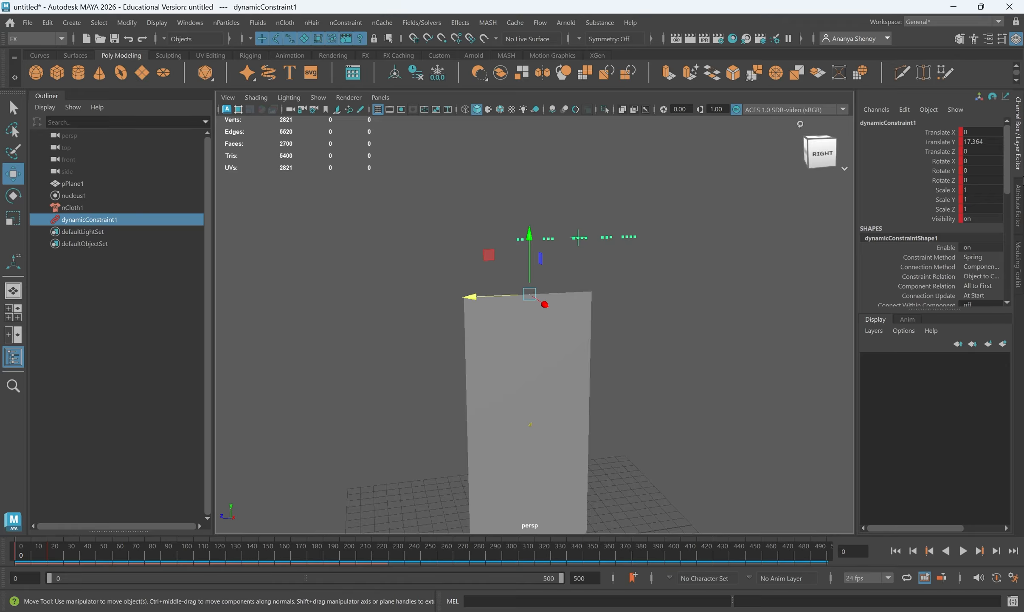
Break the connections on all of the constraint's transform and visibility channels to remove its animation
left_click_drag(932, 135, 936, 219)
right_click(936, 186)
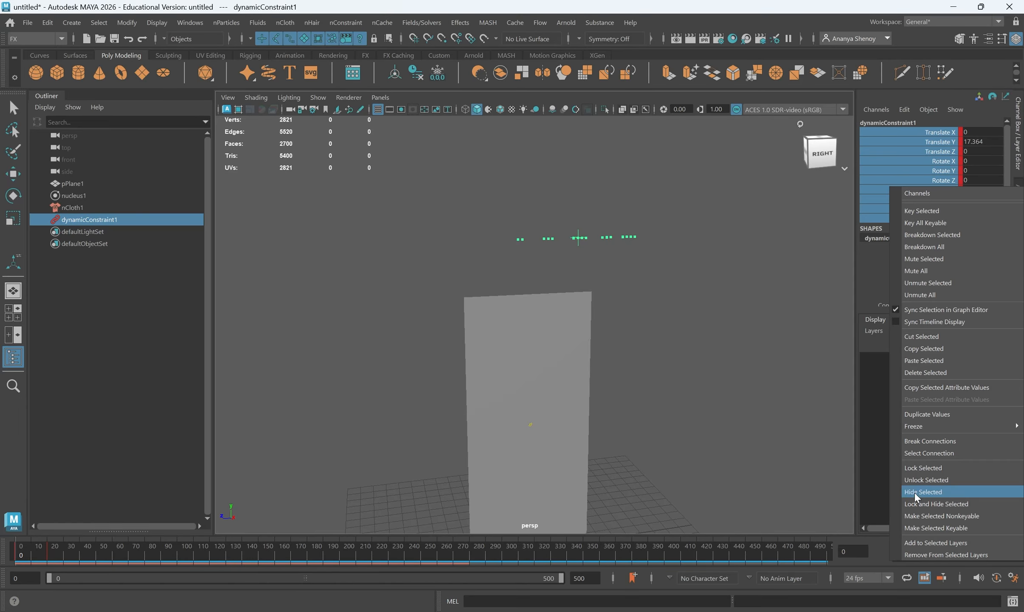
left_click(937, 441)
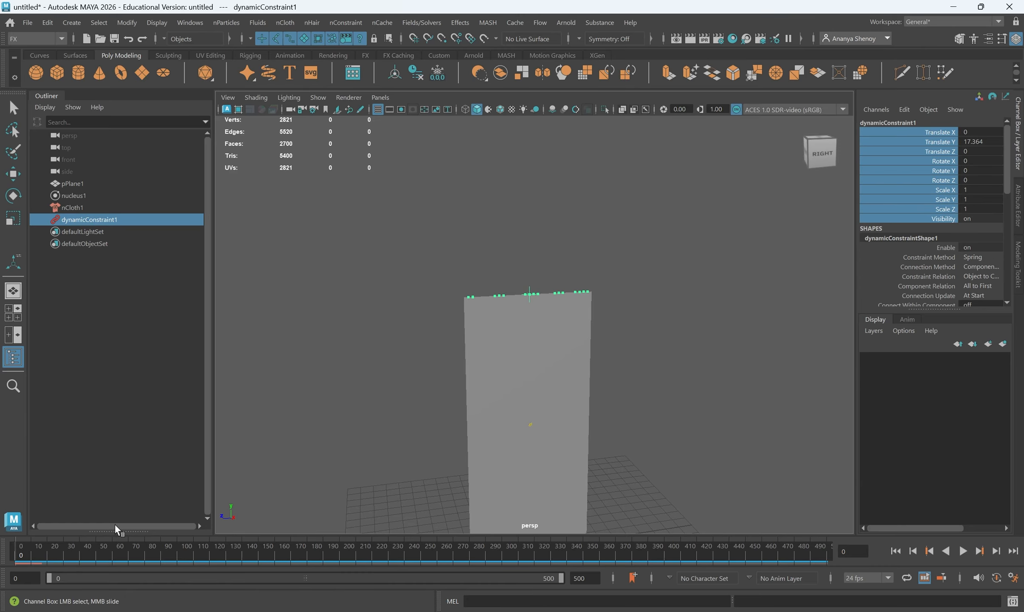
Create a polygon sphere and move it in front of the plane to Translate X 6.38 and Translate Y 11.288
left_click_drag(636, 425, 260, 263, "alt")
left_click_drag(522, 398, 535, 404, "alt")
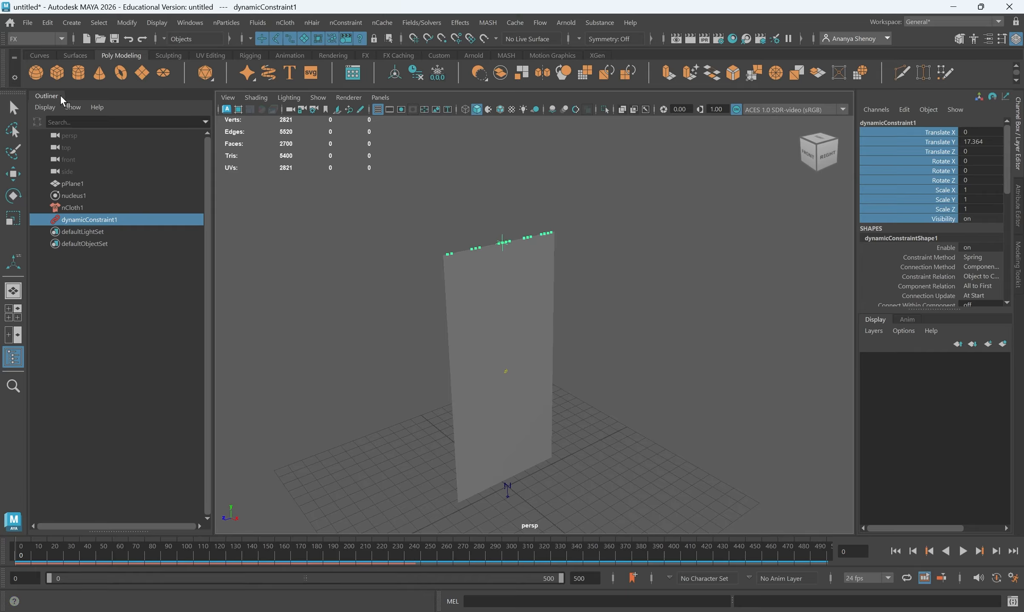
left_click(35, 72)
key("w")
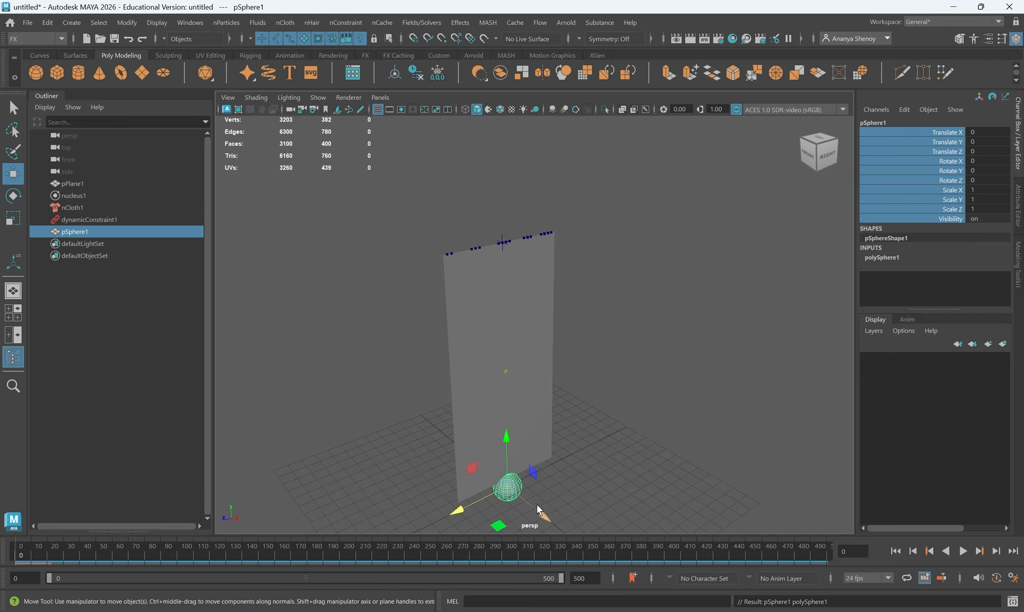
left_click_drag(543, 512, 624, 547)
left_click_drag(571, 494, 595, 333)
Scale the sphere uniformly to 1.135 and move it farther from the plane to Translate X 8.453
left_click_drag(545, 372, 595, 374, "alt")
key("f")
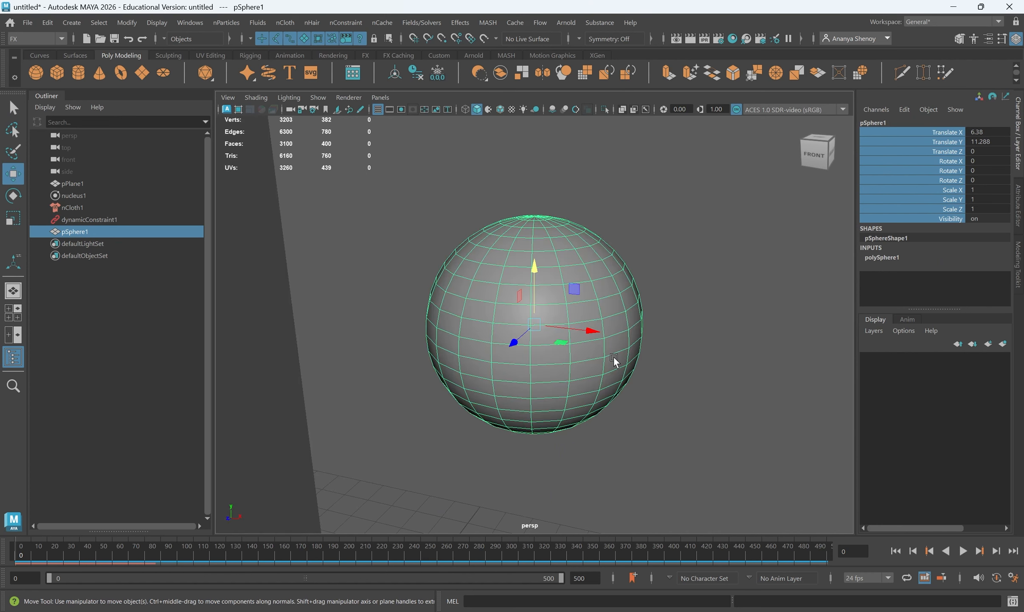
scroll(601, 380, "down", 6)
key("r")
left_click_drag(541, 327, 637, 336)
key("w")
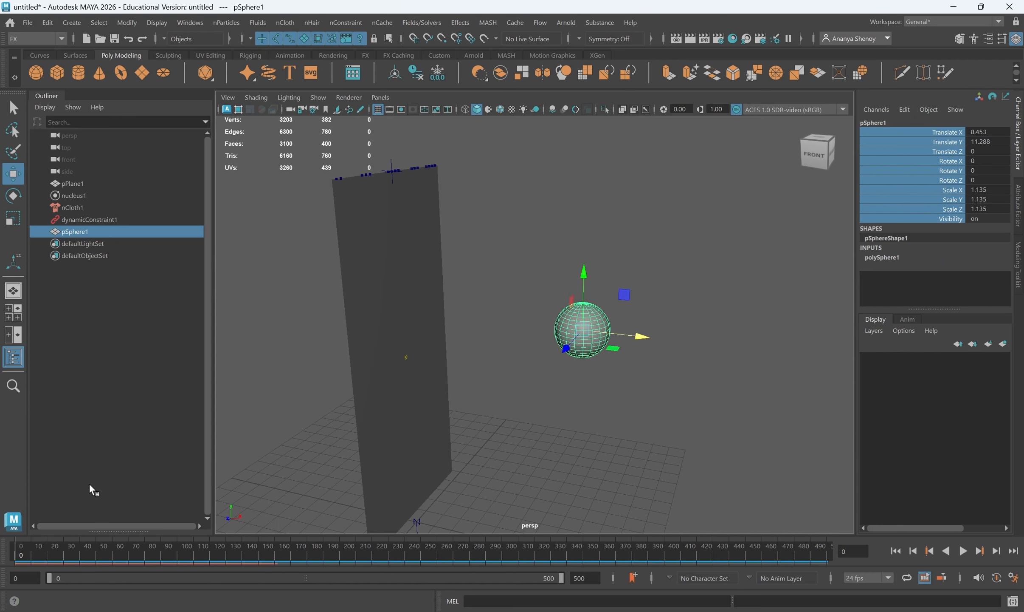
Key the sphere at frame 0, key it behind the plane at Translate X -4.228 on frame 41, and rewind
key("alt+v")
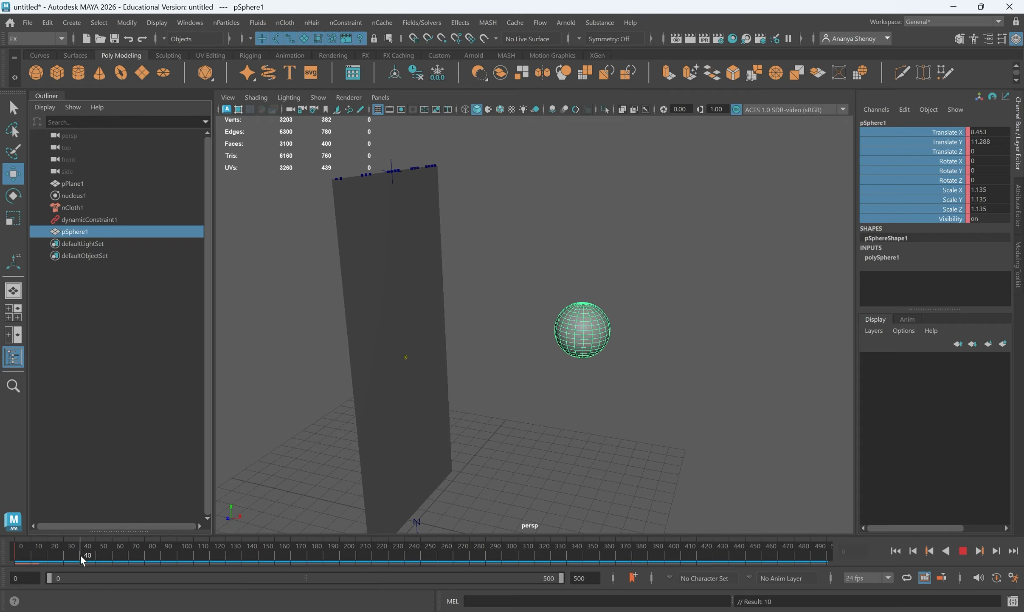
left_click_drag(80, 556, 68, 561)
key("alt+v")
left_click_drag(647, 338, 368, 335)
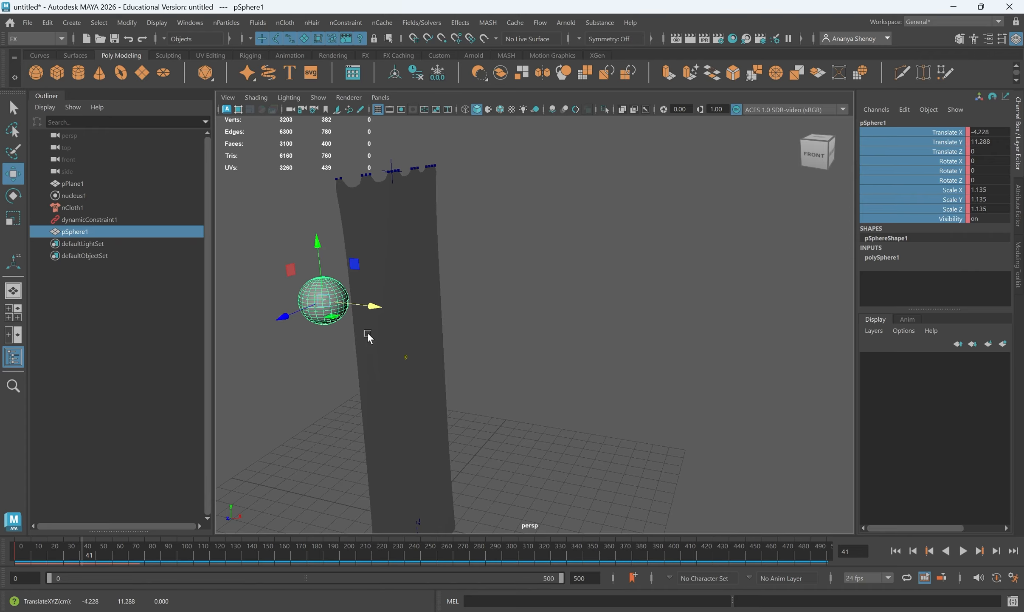
left_click(22, 556)
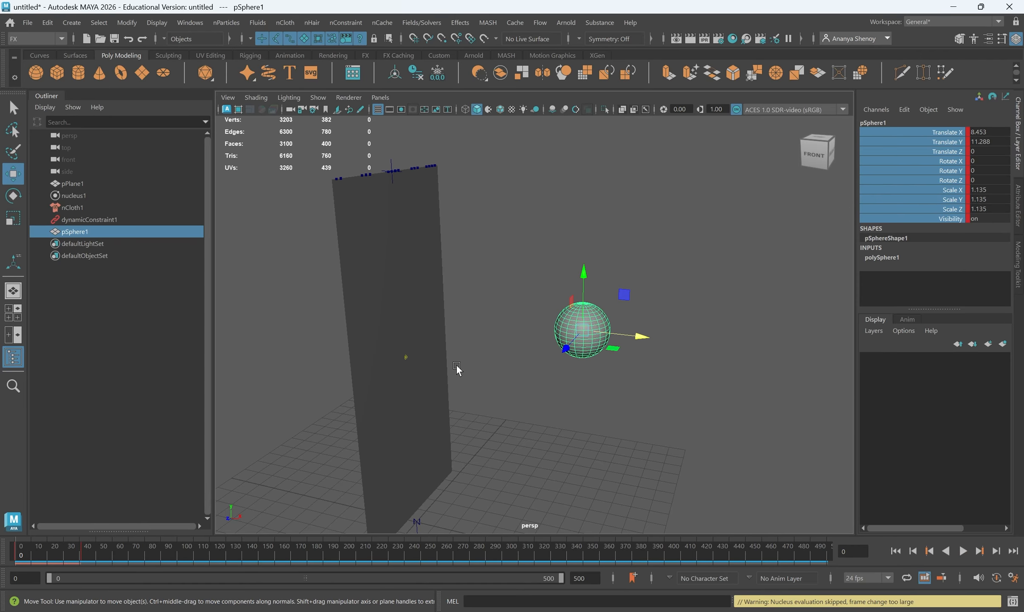
Make the animated sphere a passive collider for the cloth
left_click_drag(459, 365, 430, 368, "alt")
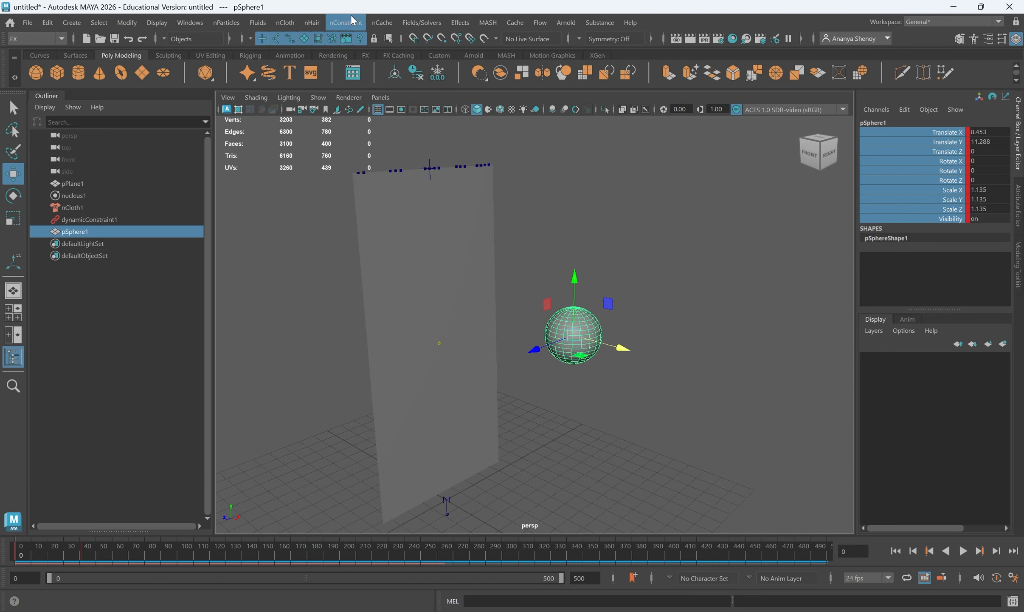
left_click(285, 22)
left_click(308, 54)
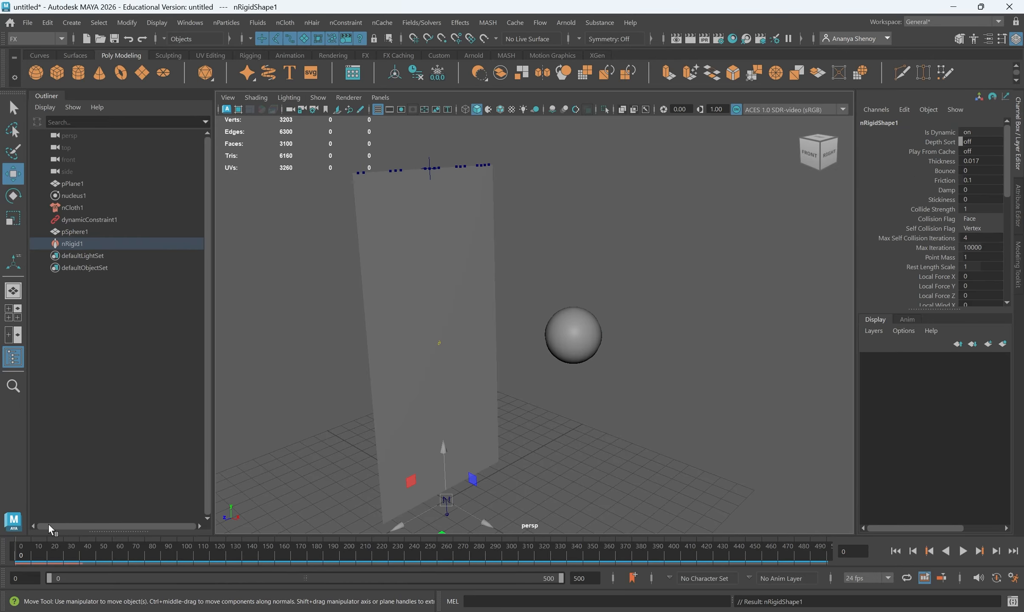
Play the simulation to watch the sphere collide with the cloth, then rewind to frame 0
left_click(961, 551)
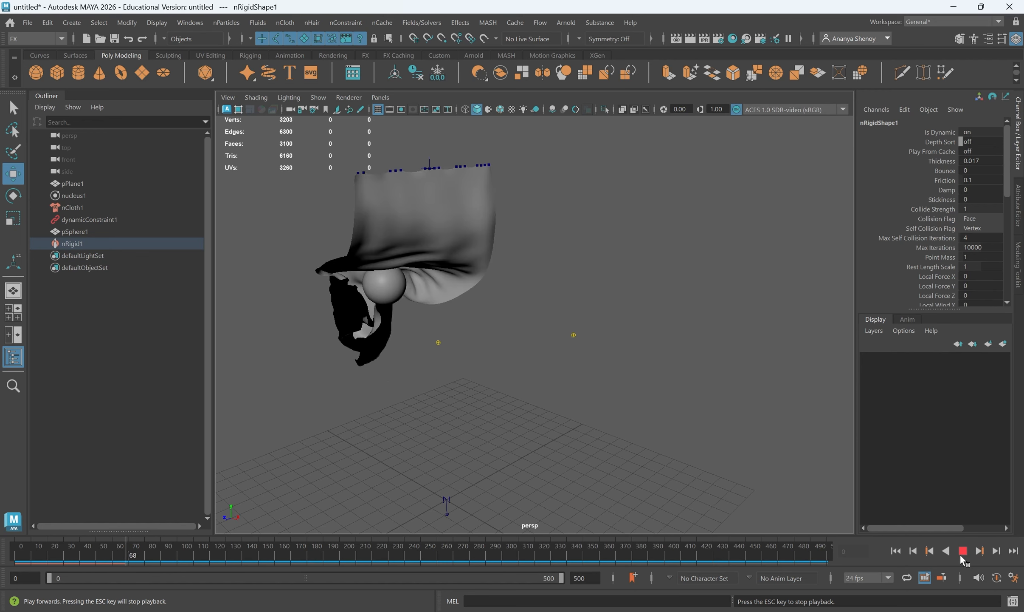
left_click(963, 550)
left_click_drag(168, 550, 21, 550)
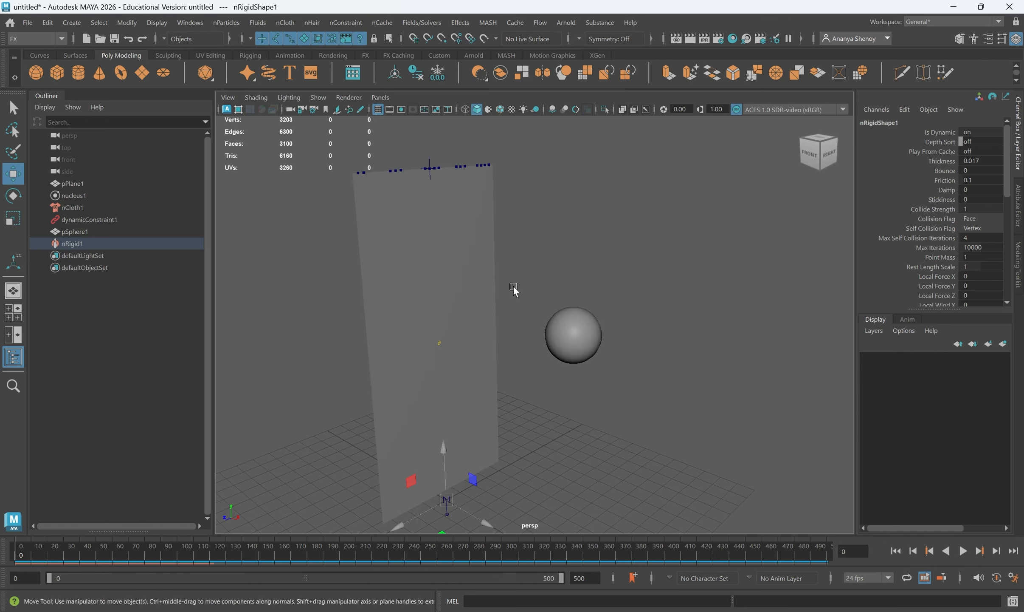
Switch the plane to vertex selection and select an irregular, winding trail of vertices across its middle
left_click_drag(514, 290, 556, 355, "alt")
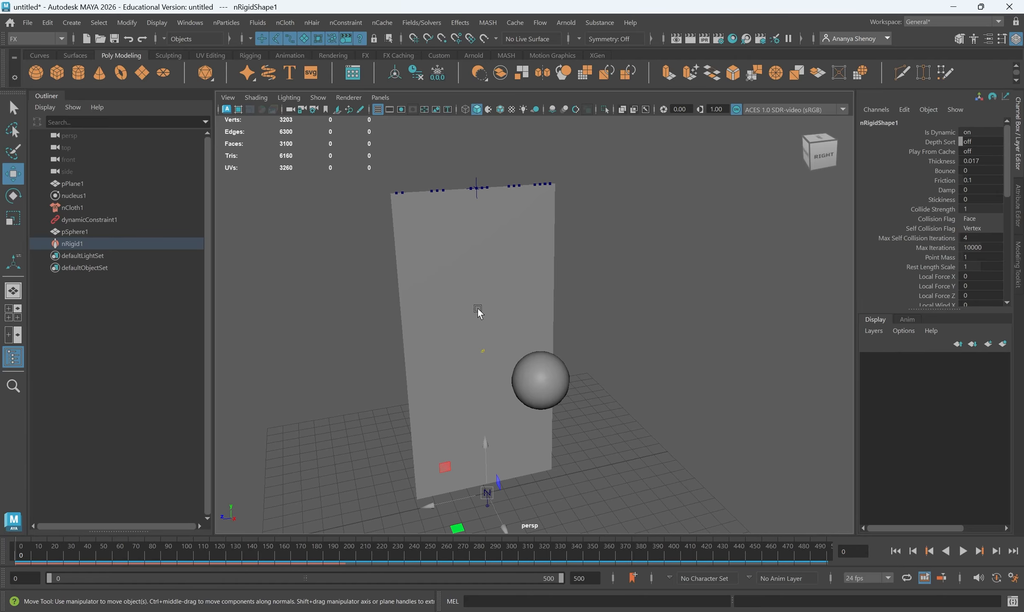
scroll(452, 287, "up", 3)
left_click(453, 287)
scroll(504, 351, "up", 3)
left_click_drag(503, 351, 515, 247, "alt")
right_click_drag(508, 265, 442, 235)
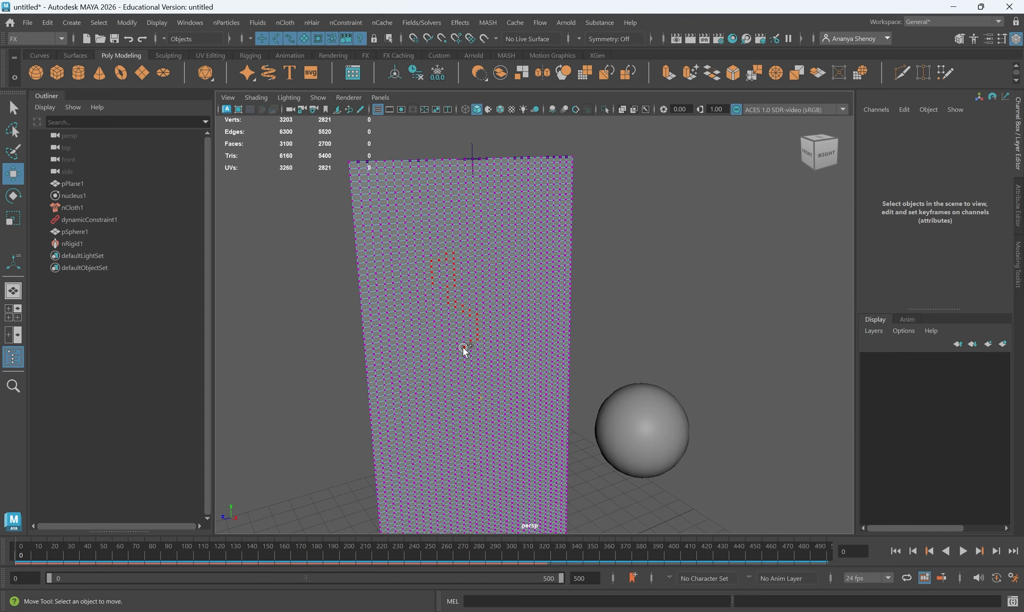
left_click_drag(463, 348, 437, 366)
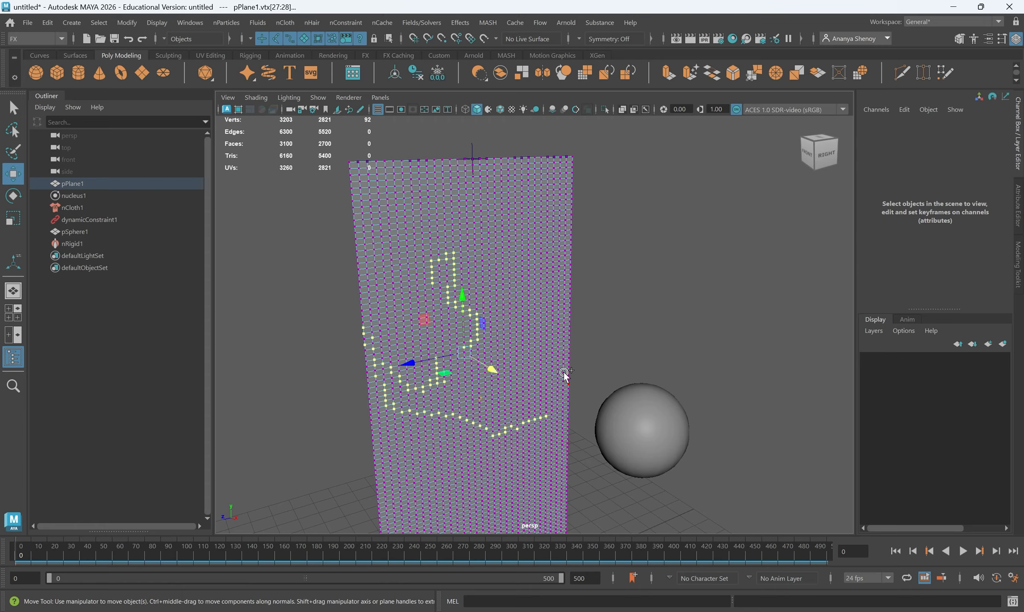
Add more irregular trails and clusters of vertices around the plane's middle to the current selection
left_click(543, 365, "shift")
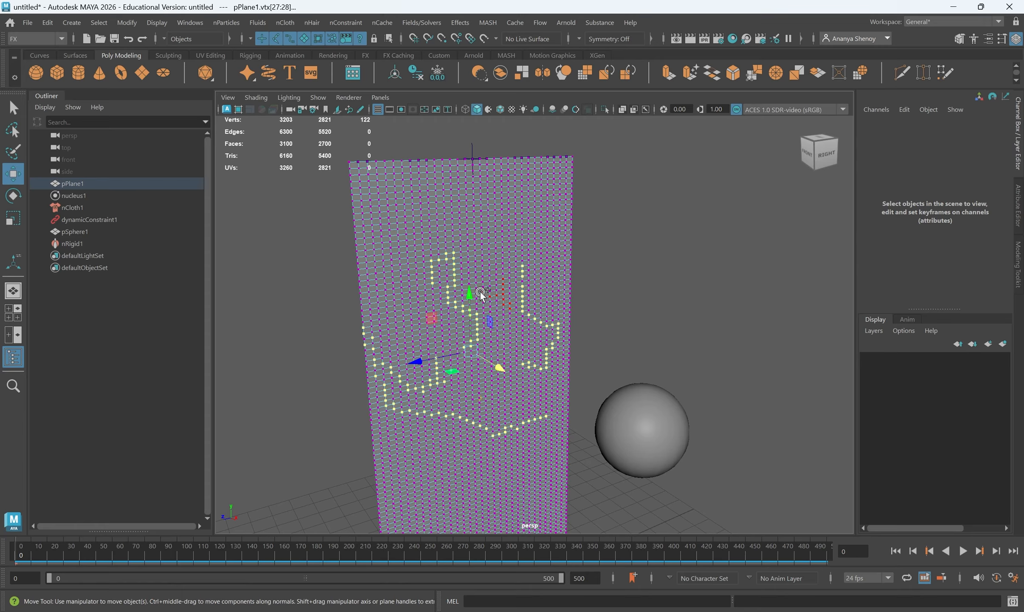
left_click(502, 389, "shift")
left_click(531, 344, "shift")
left_click_drag(516, 455, 500, 422, "alt")
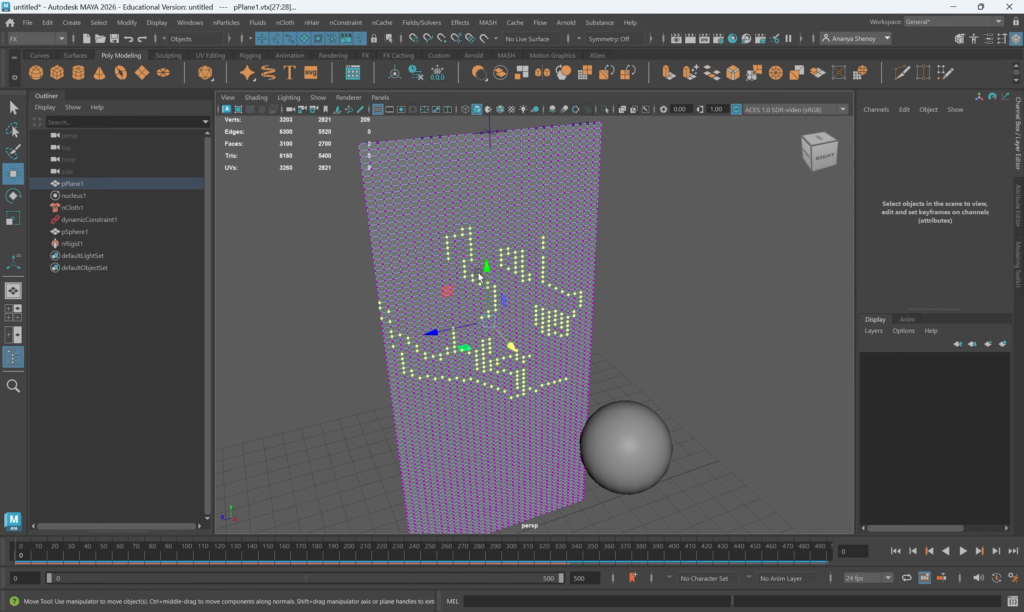
left_click(473, 233, "shift")
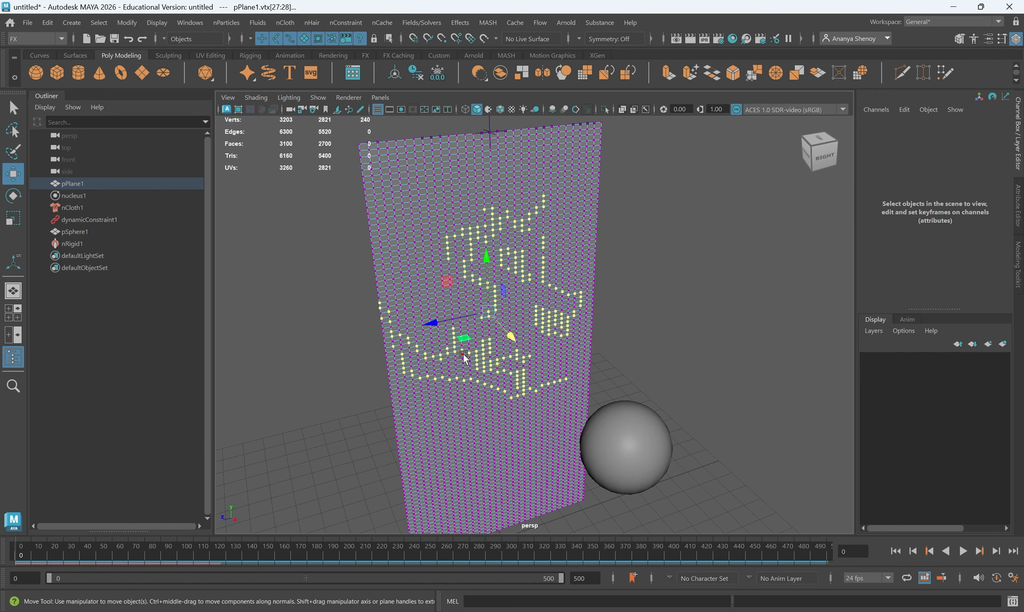
left_click_drag(443, 409, 532, 286, "alt")
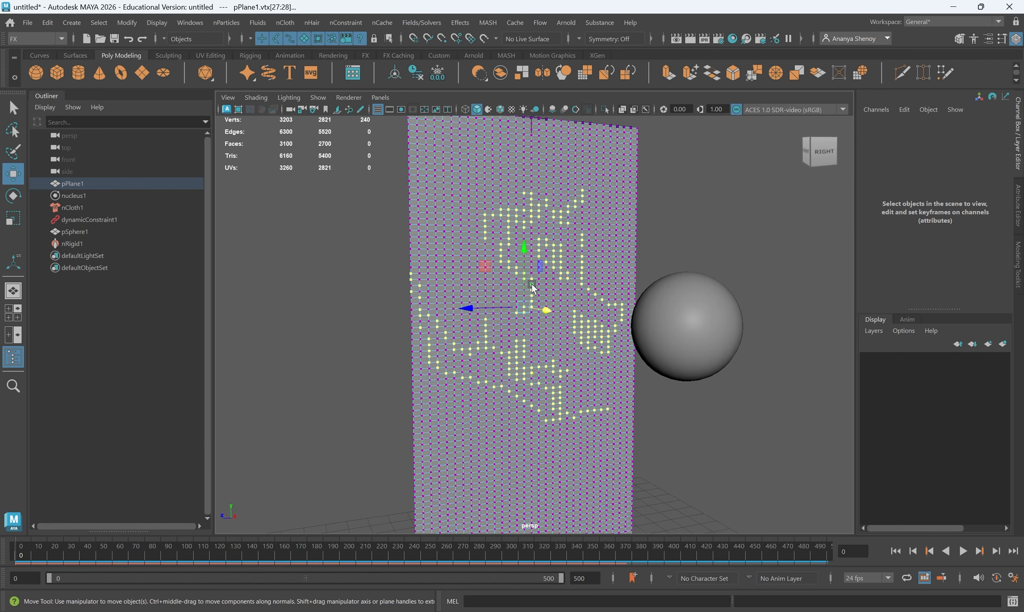
left_click(495, 281, "shift")
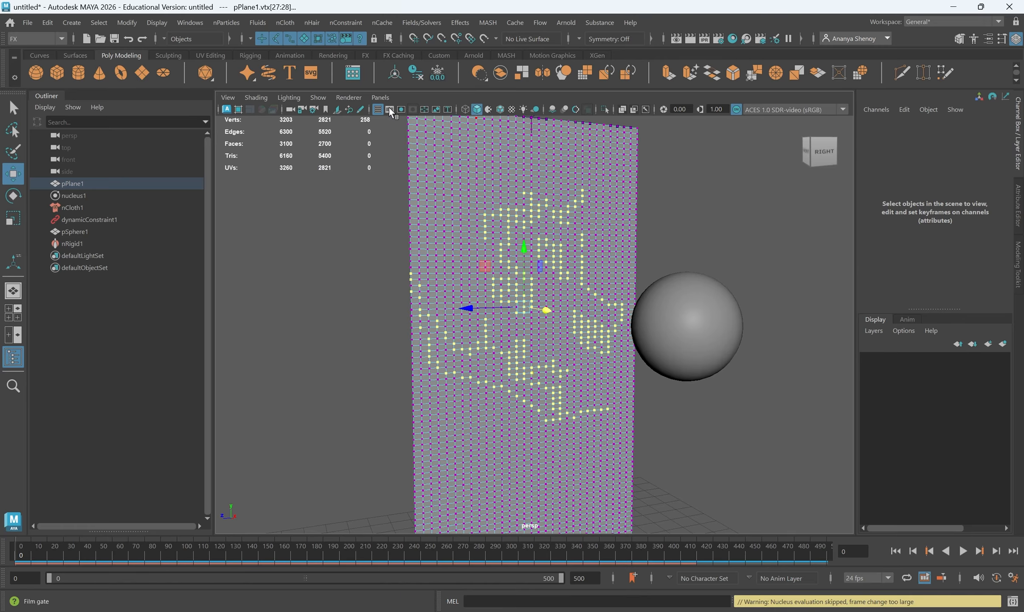
Create a Tearable Surface nConstraint from the selected plane vertices
left_click(350, 27)
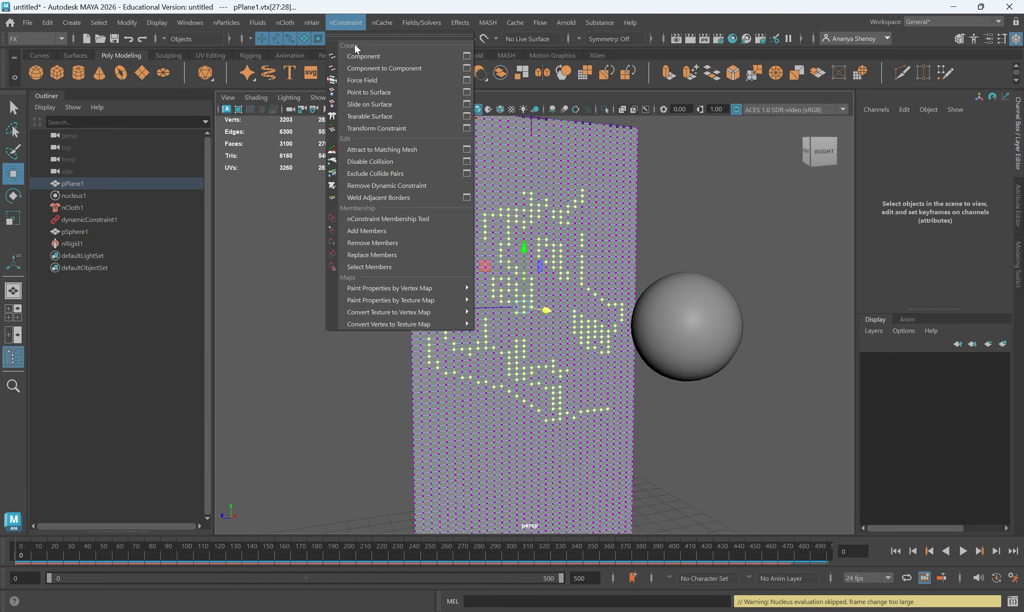
left_click(373, 117)
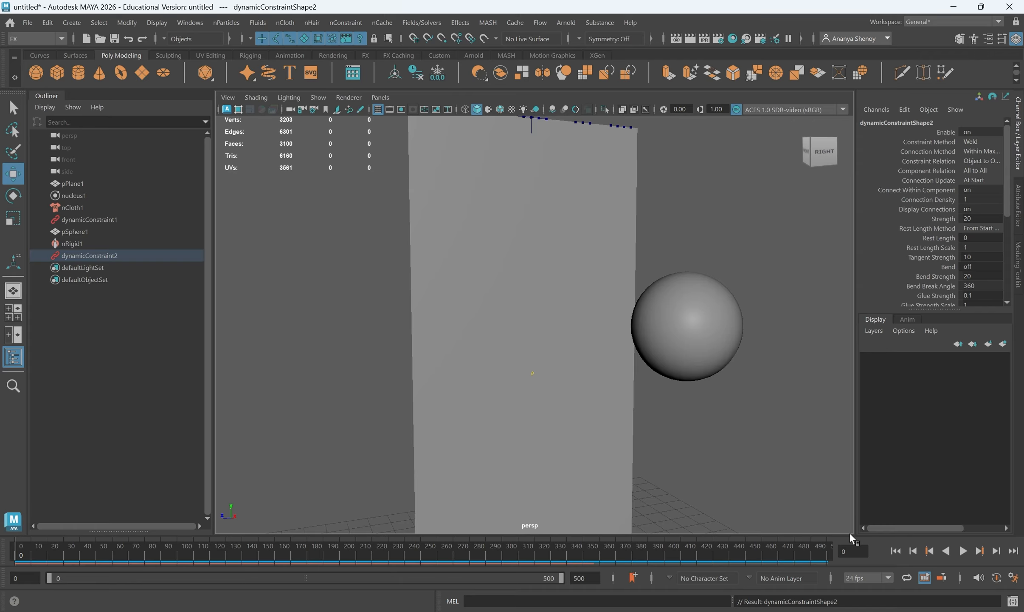
Play the simulation from frame 0, stop at frame 100, and inspect how the sphere tears the cloth
scroll(685, 371, "down", 4)
left_click_drag(681, 399, 674, 428, "alt")
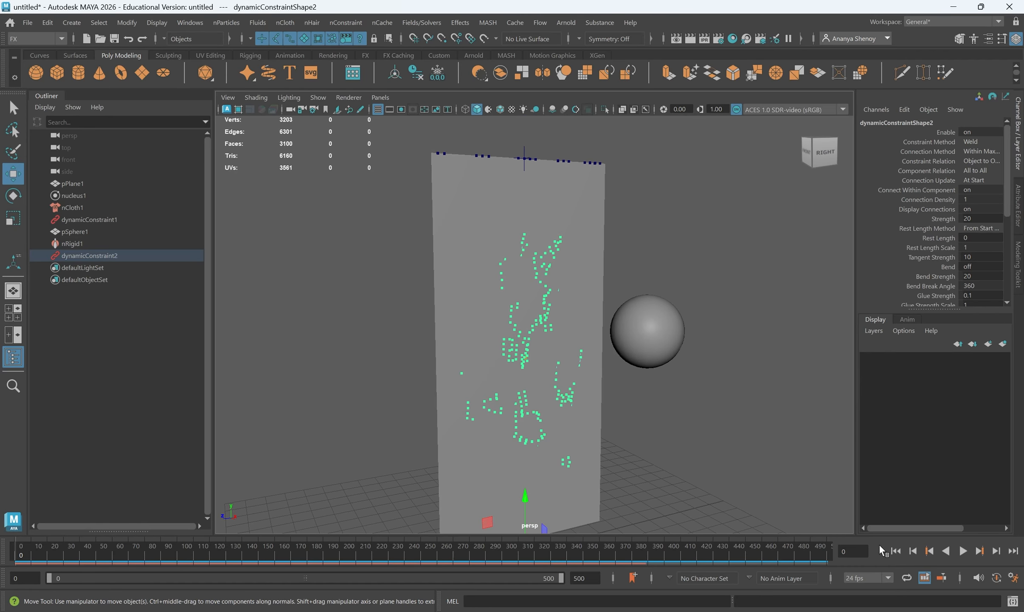
left_click(964, 550)
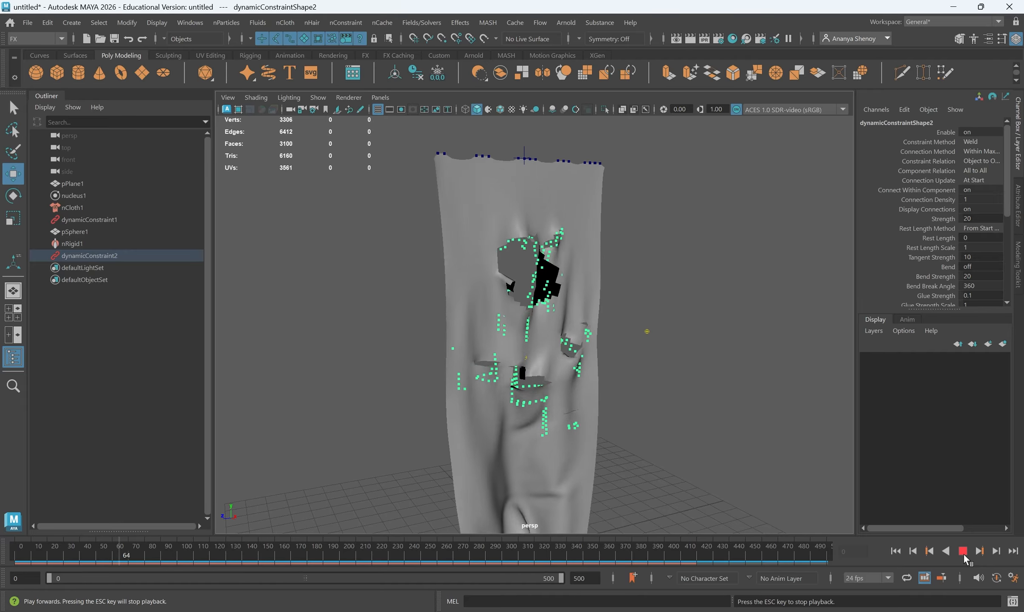
left_click(963, 550)
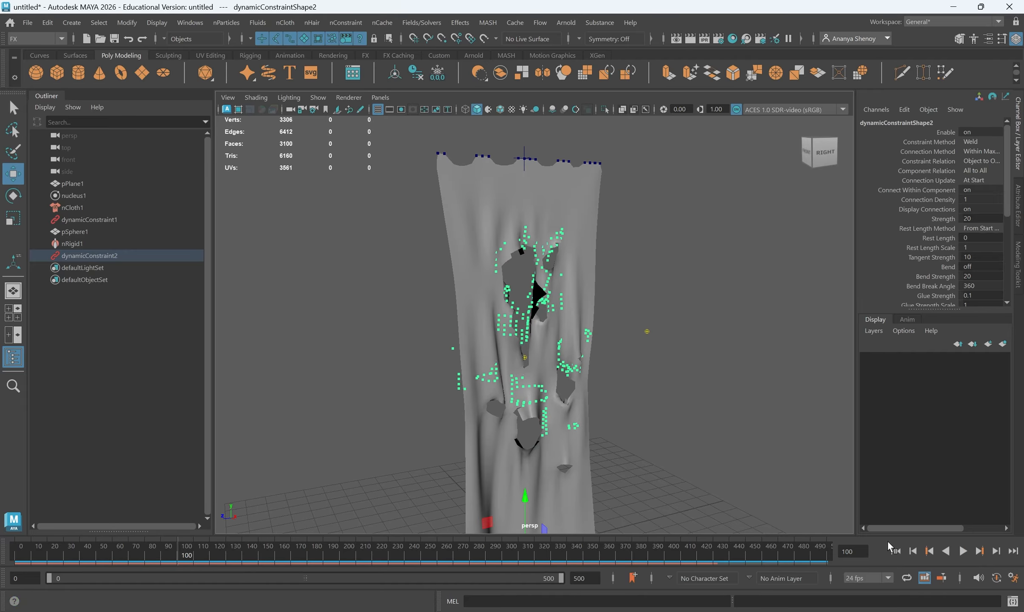
left_click_drag(569, 423, 540, 304, "alt")
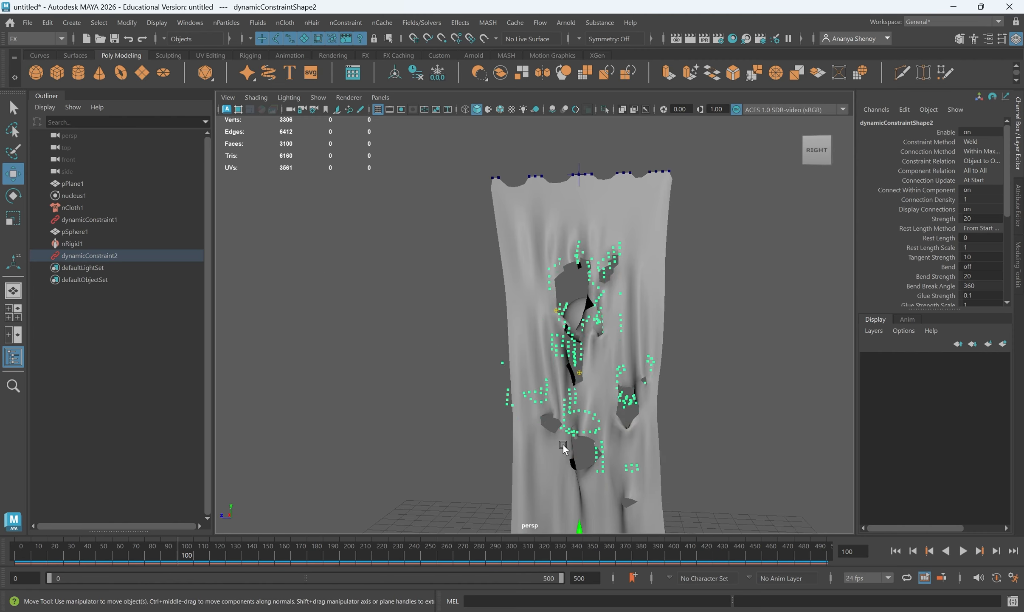
Jump to frame 219, continue the simulation to frame 278 to examine the torn cloth, and clear the selection
left_click_drag(256, 564, 374, 535)
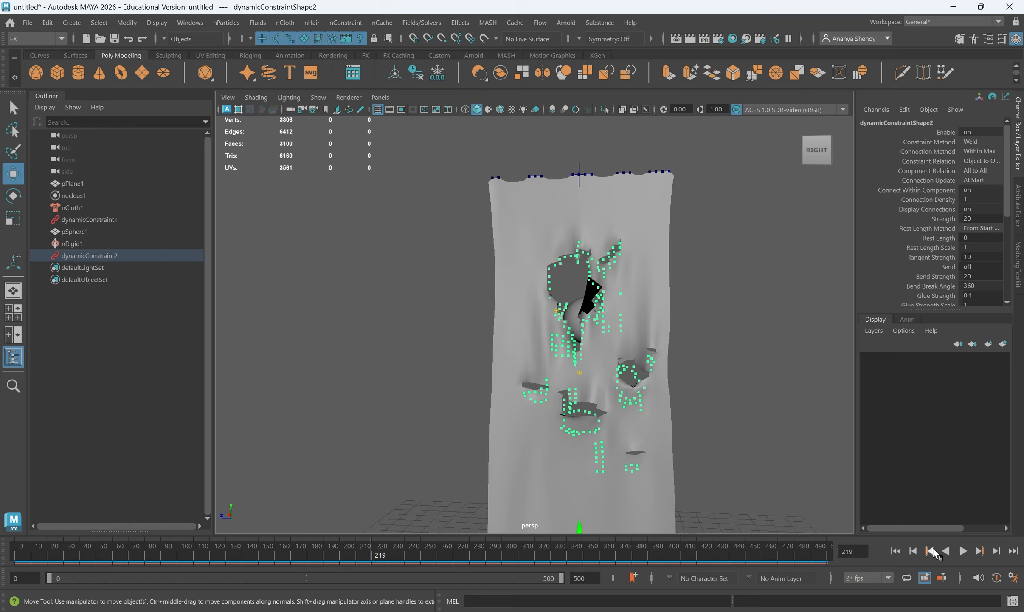
left_click(963, 550)
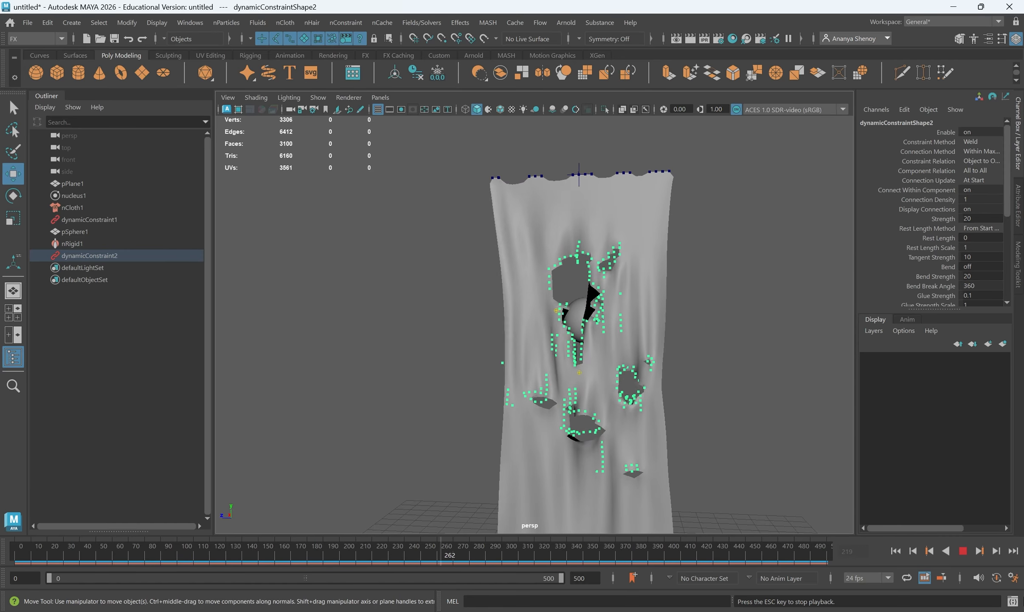
key("Escape")
left_click_drag(622, 417, 691, 418, "alt")
left_click(691, 419)
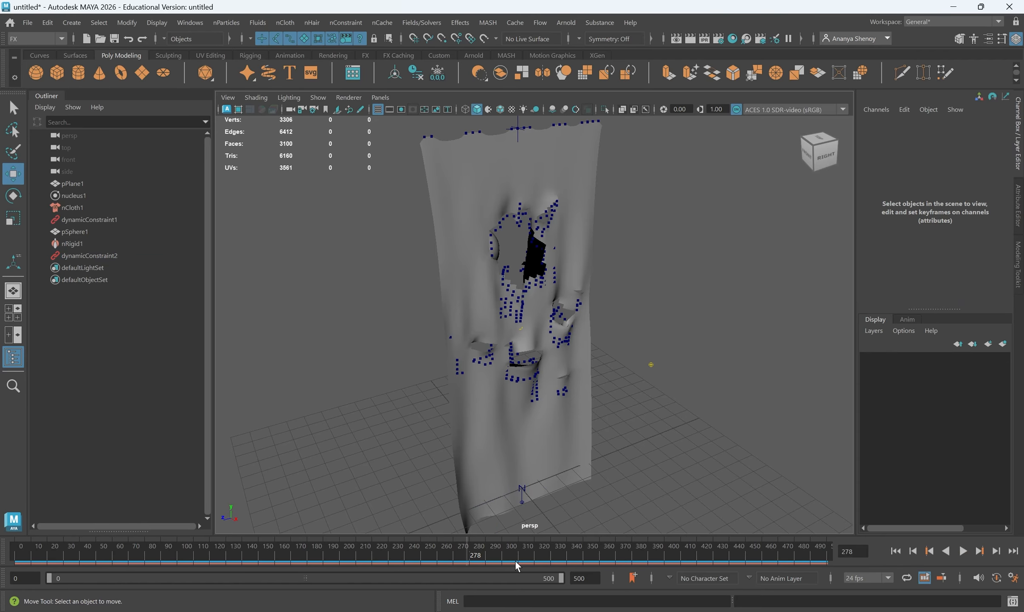
Rewind to frame 0 and replay the tearing simulation, viewing the curtain from the sphere's side
left_click_drag(480, 298, 443, 291, "alt")
mouse_move(369, 546)
left_mouse_down()
mouse_move(262, 545)
mouse_move(613, 551)
mouse_move(2, 563)
left_mouse_up()
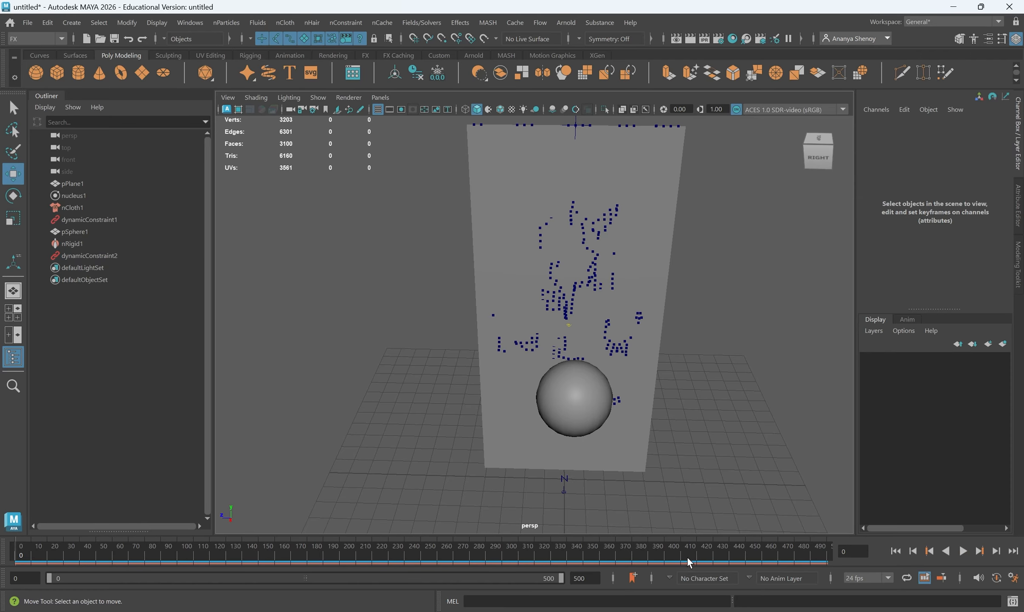
left_click(964, 550)
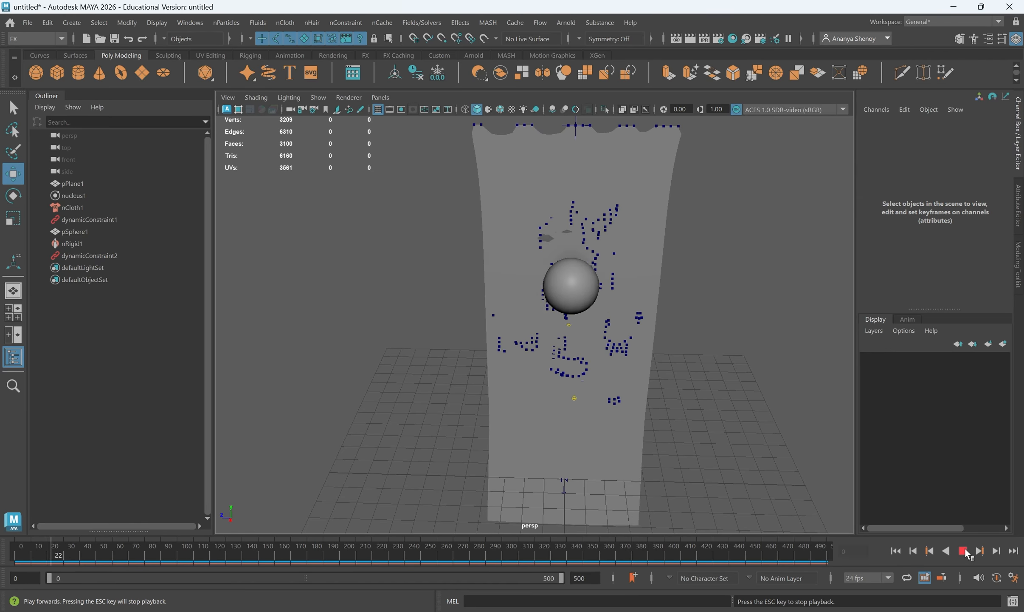